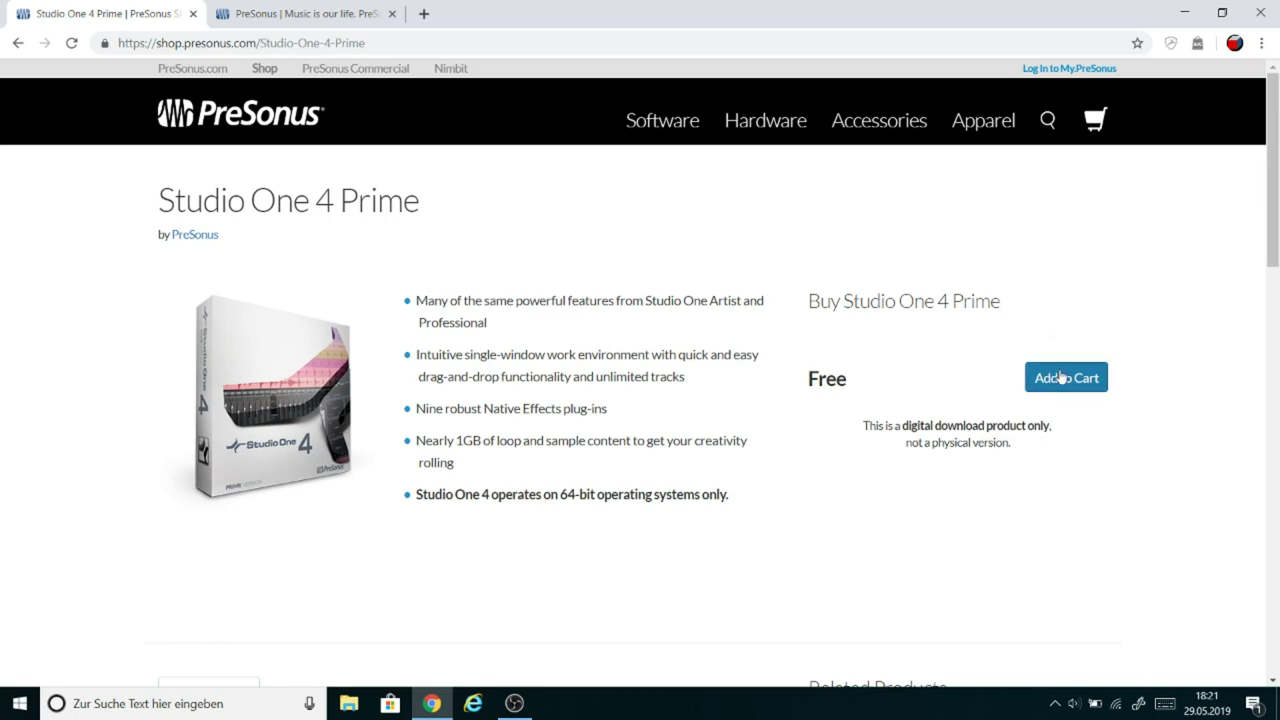
Step: Add the free Studio One 4 Prime to the shop cart, and launch the installed Studio One from the desktop
{"action": "left_click", "coordinate": [1051, 371]}
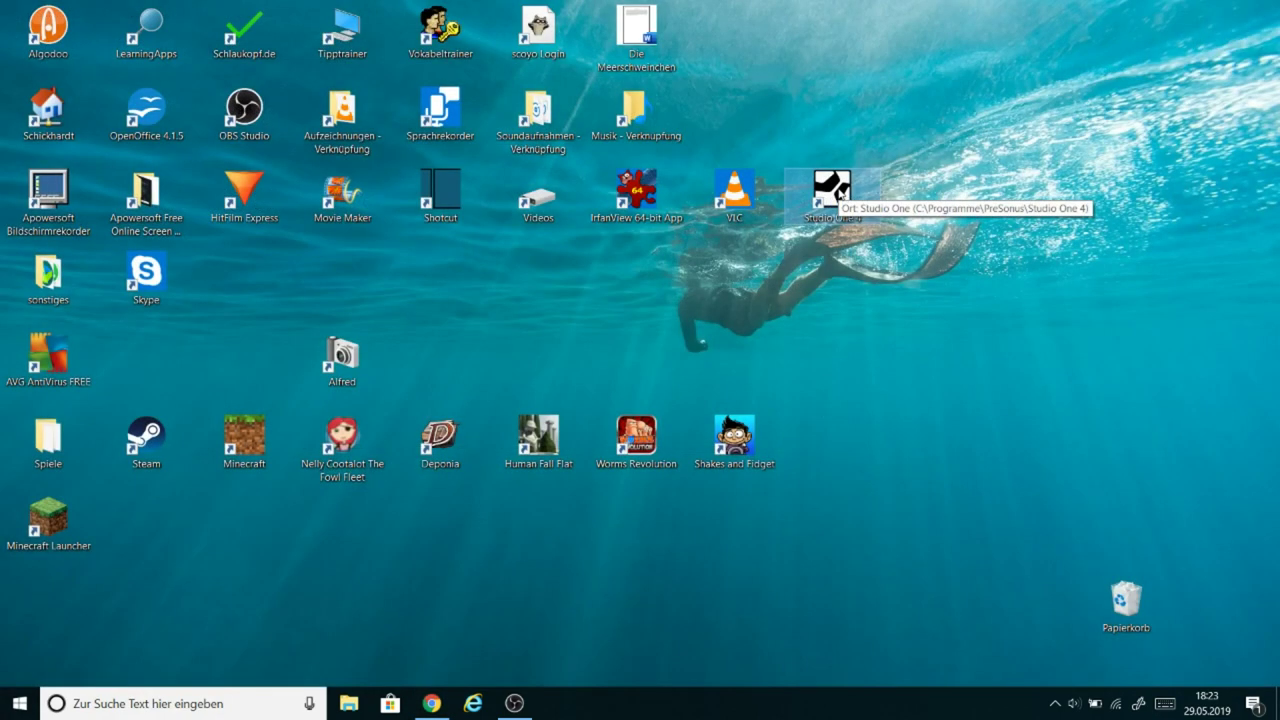
{"action": "double_click", "coordinate": [841, 193]}
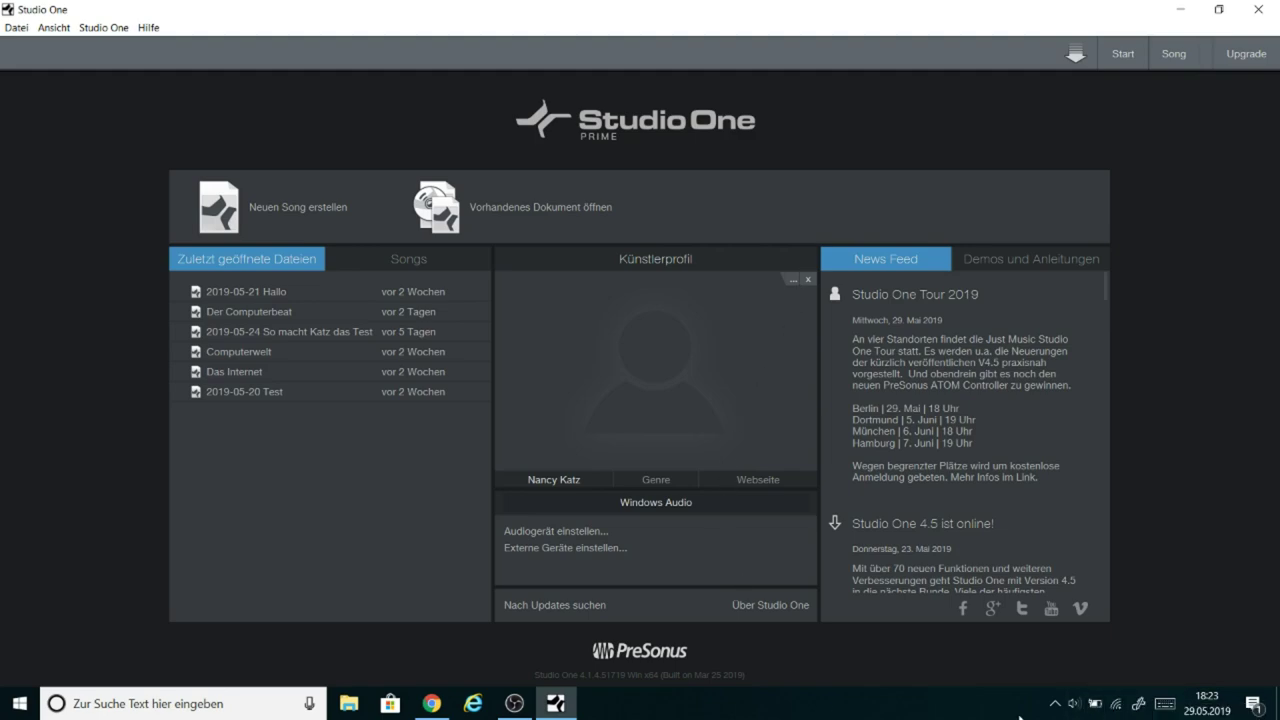
Step: Check the selected output and input devices in the Windows sound settings, and close the settings
{"action": "right_click", "coordinate": [1071, 709]}
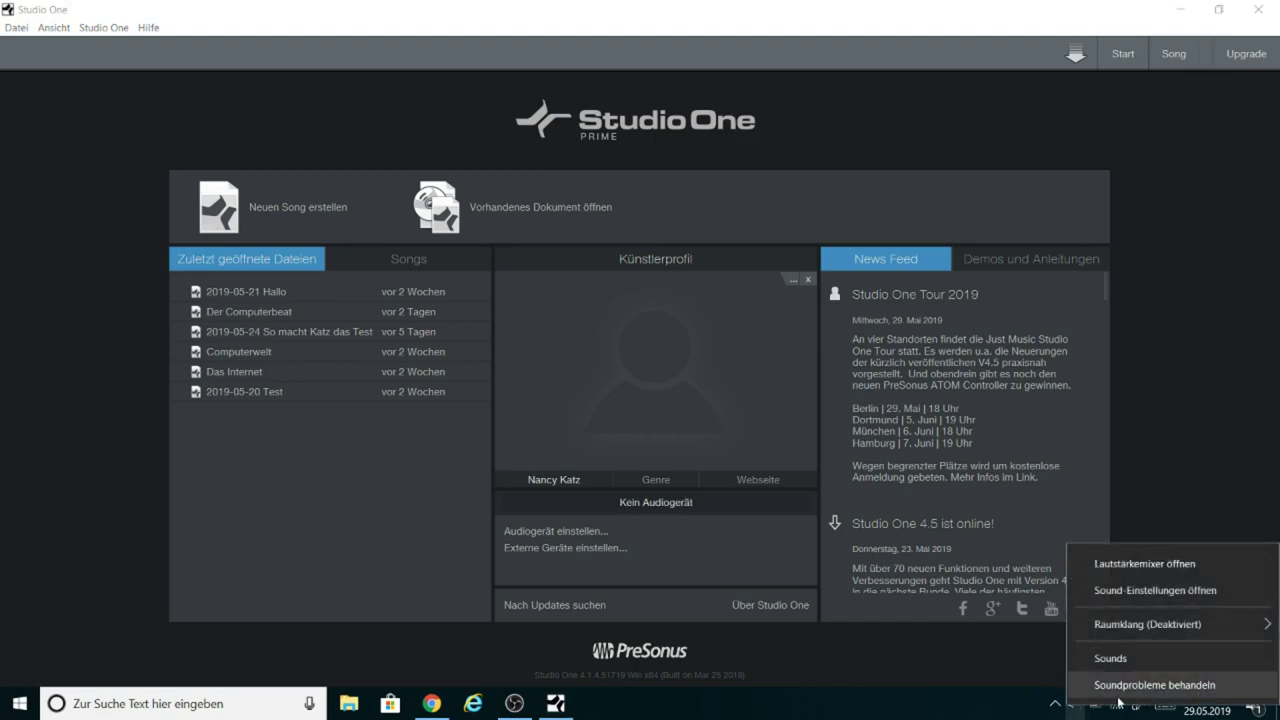
{"action": "left_click", "coordinate": [1147, 591]}
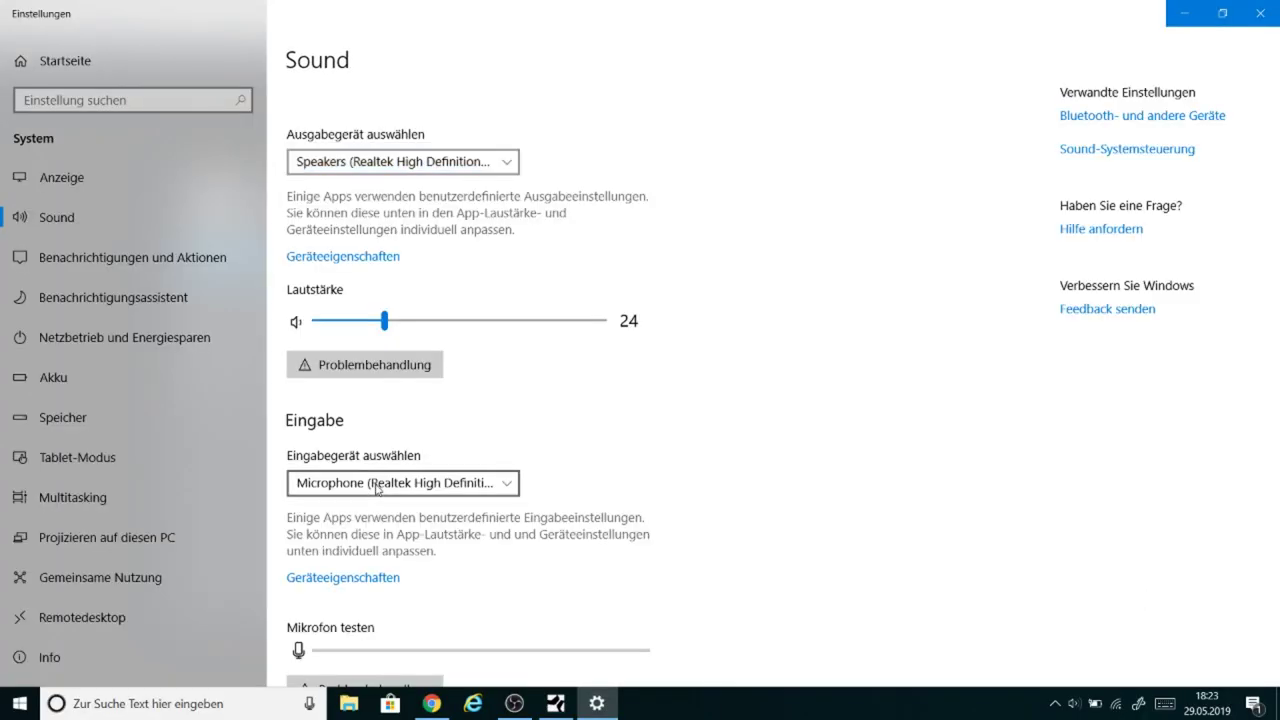
{"action": "left_click", "coordinate": [1262, 14]}
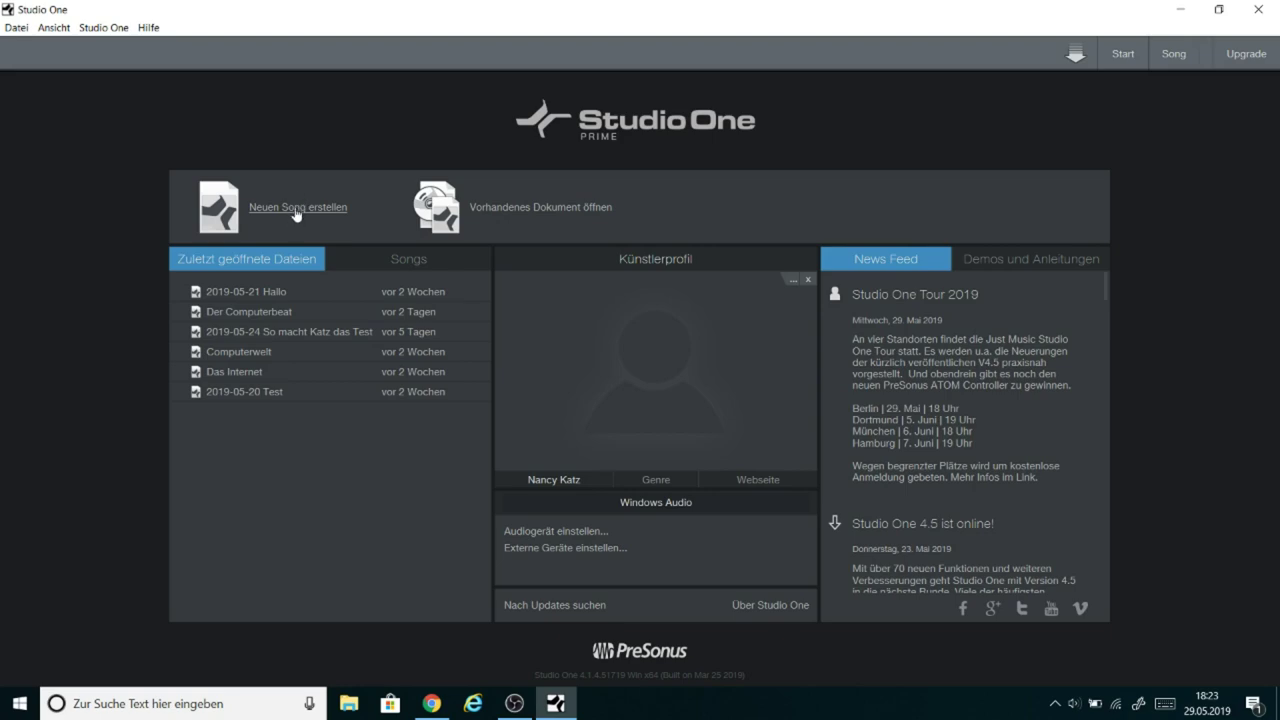
Step: Create a new empty song (Leerer Song) titled "2019-05-29 Katzenmusik"
{"action": "left_click", "coordinate": [296, 213]}
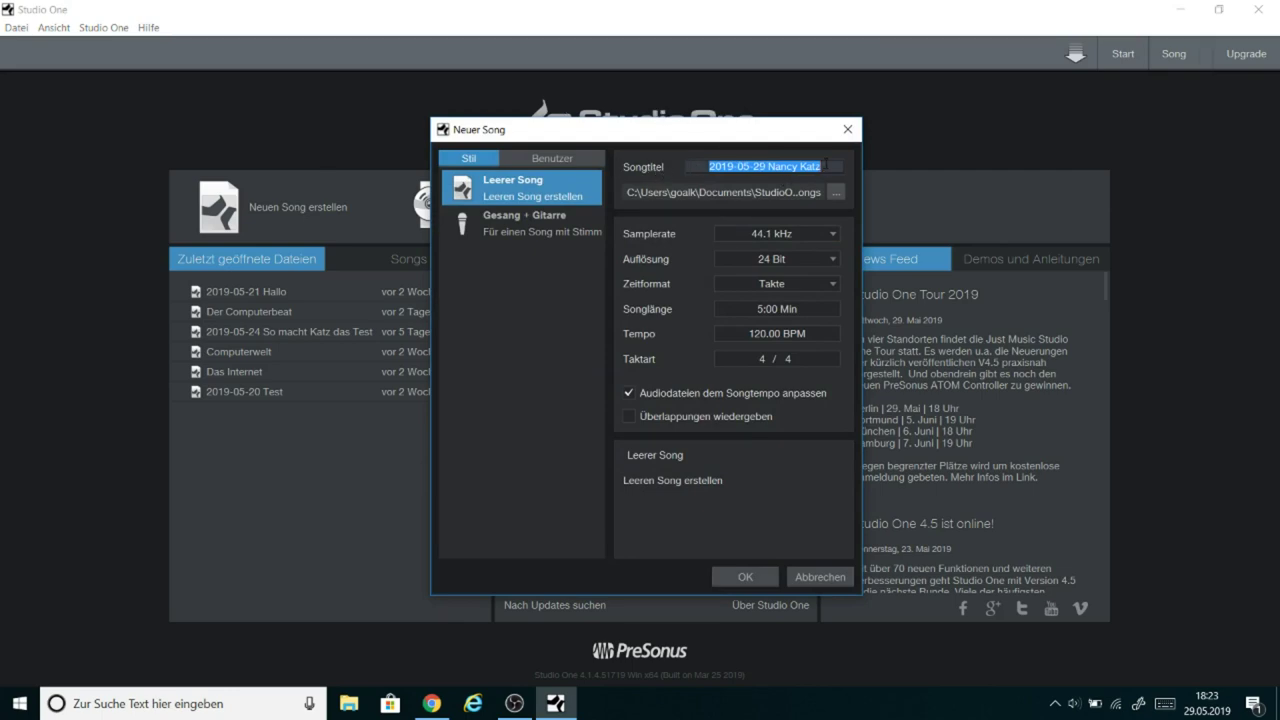
{"action": "left_click_drag", "start_coordinate": [822, 166], "coordinate": [768, 166]}
{"action": "key", "text": "BackSpace"}
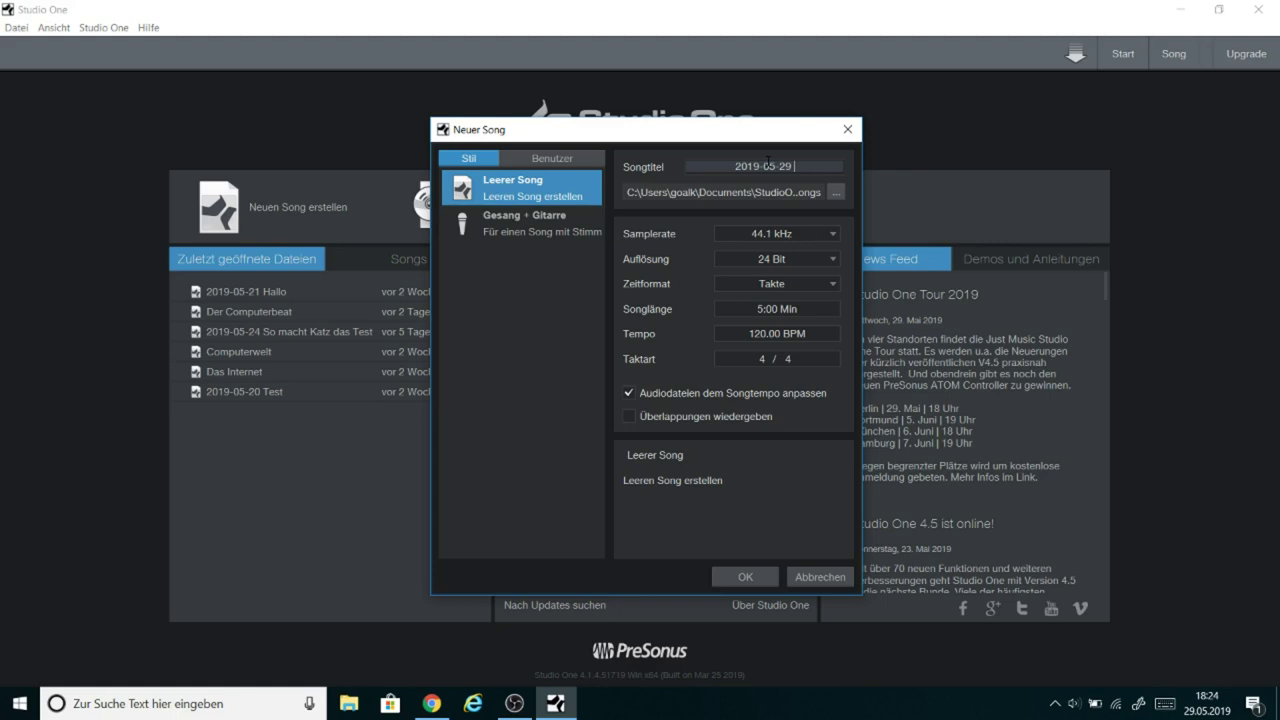
{"action": "type", "text": "Katzenmusik"}
{"action": "left_click", "coordinate": [500, 188]}
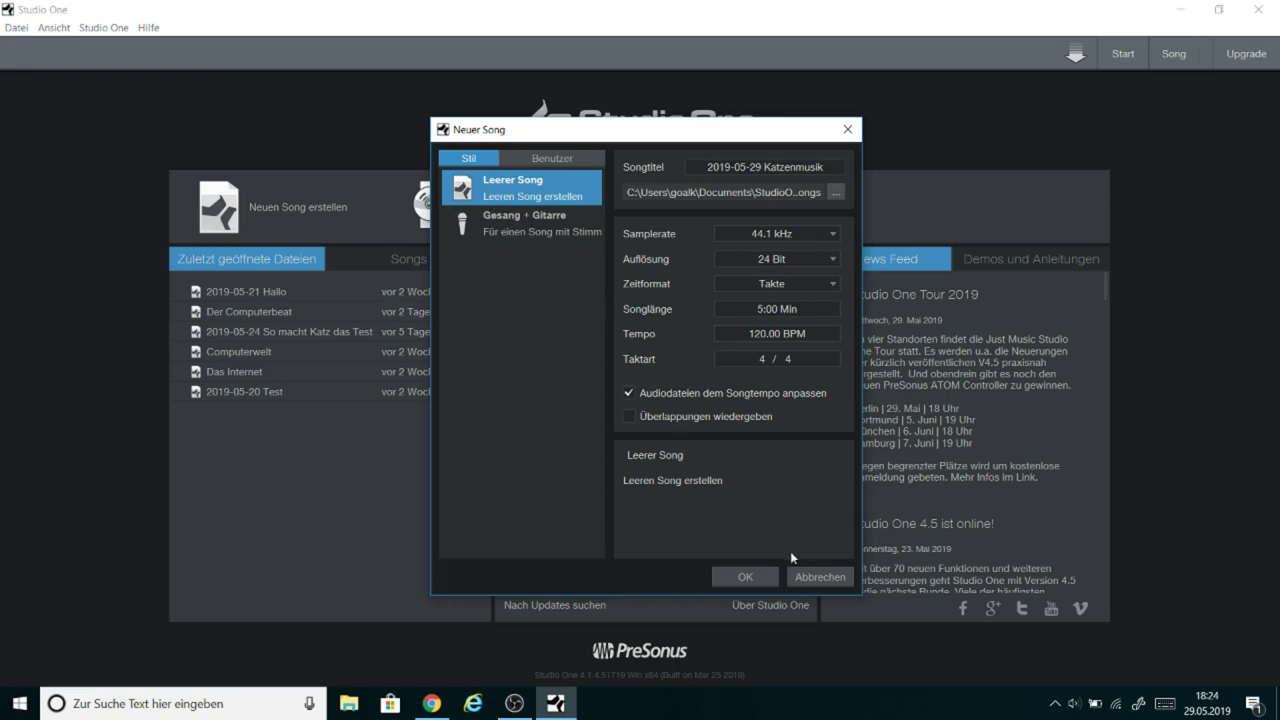
{"action": "left_click", "coordinate": [741, 578]}
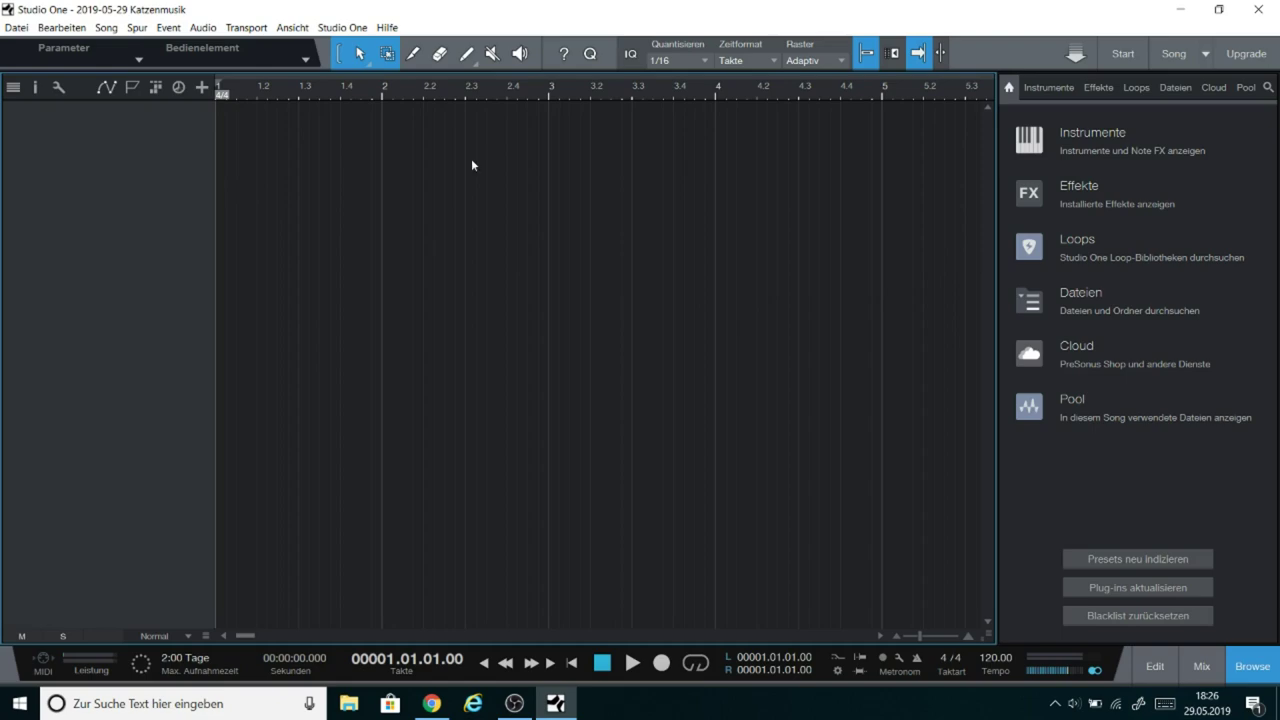
Step: Show the Loops library and collapse its expanded style folders, including Electronic, R&B, World and andere
{"action": "left_click", "coordinate": [1085, 244]}
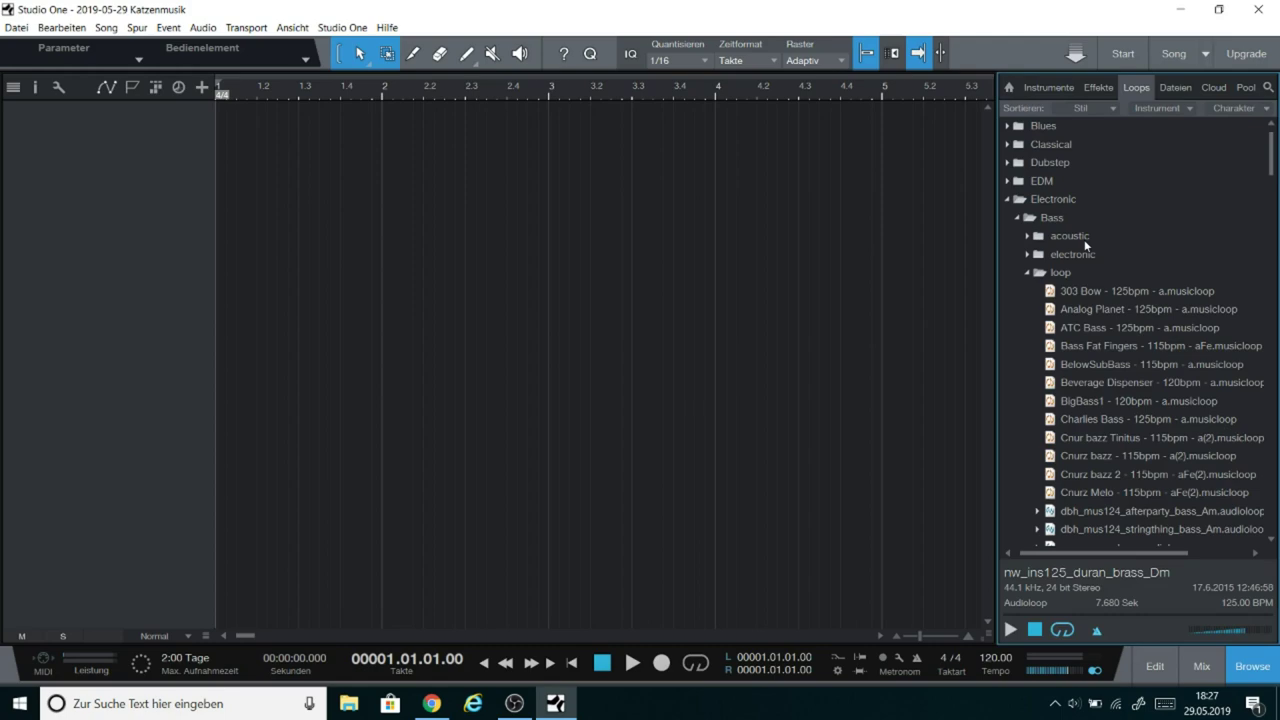
{"action": "left_click", "coordinate": [1010, 198]}
{"action": "left_click", "coordinate": [1008, 217]}
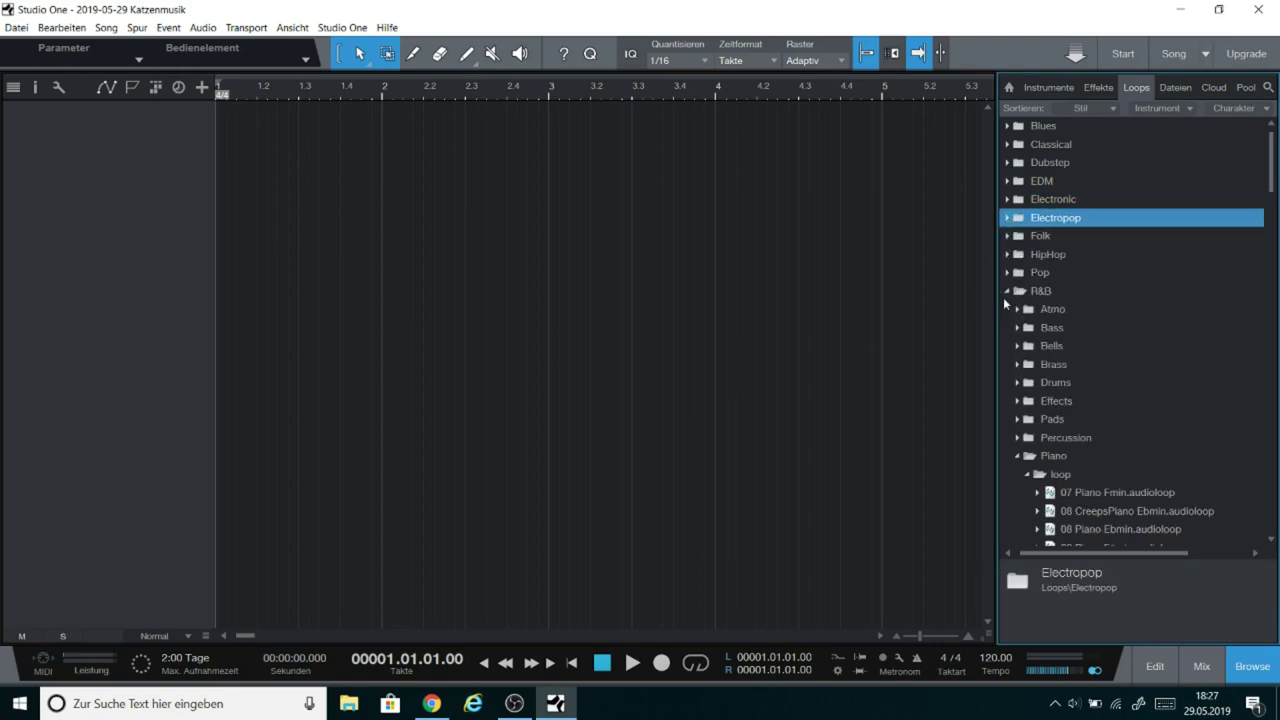
{"action": "left_click", "coordinate": [1008, 291]}
{"action": "left_click", "coordinate": [1006, 328]}
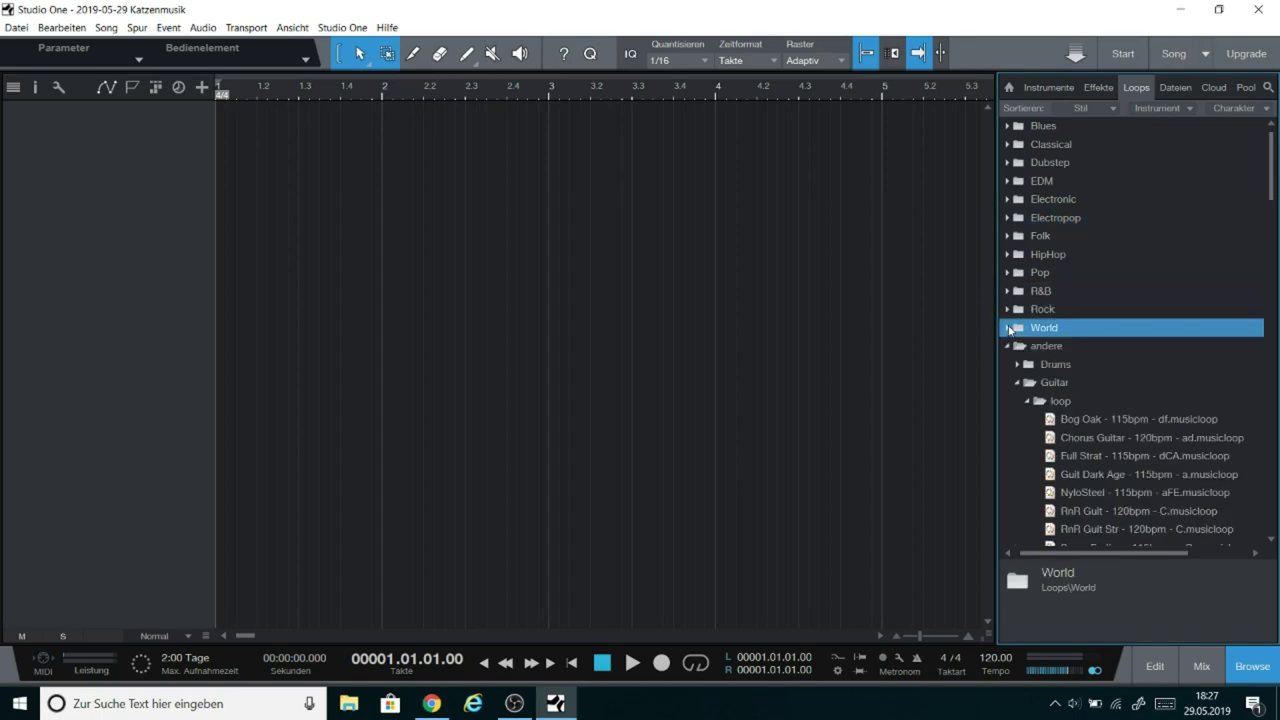
{"action": "left_click", "coordinate": [1010, 347]}
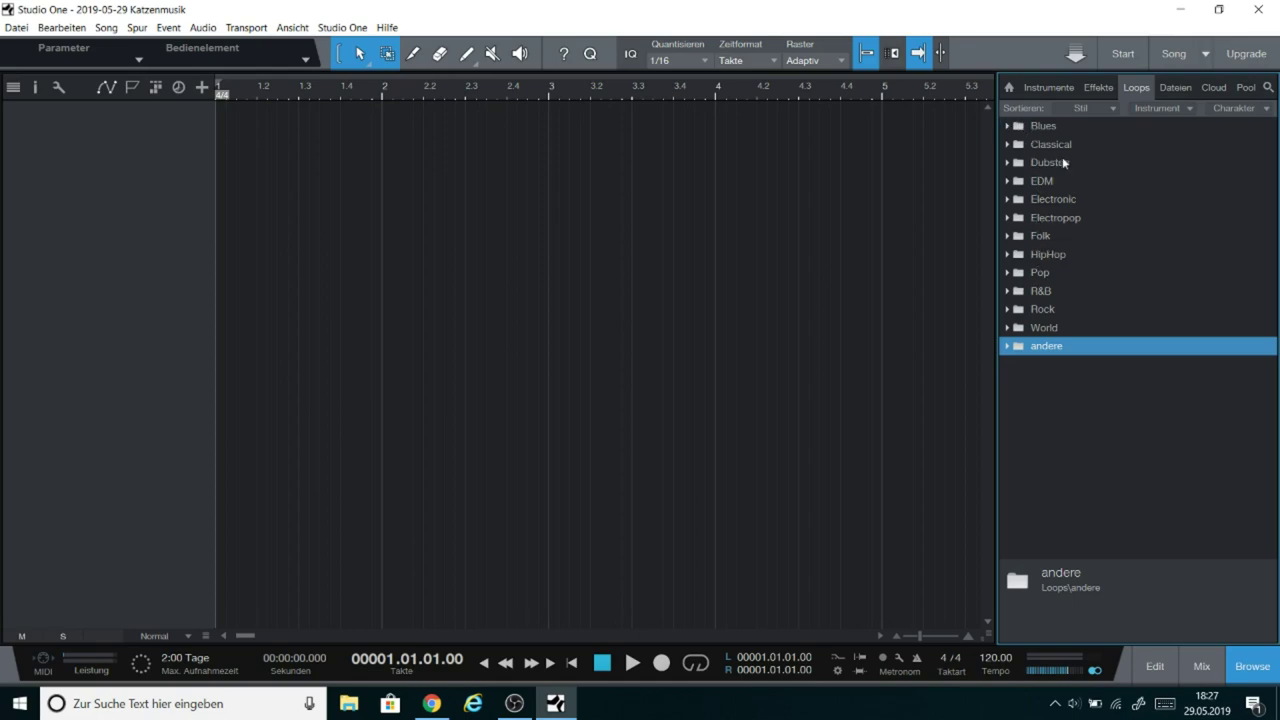
Step: Sort the loop library by Instrument, and return the sorting to Stil
{"action": "left_click", "coordinate": [1108, 108]}
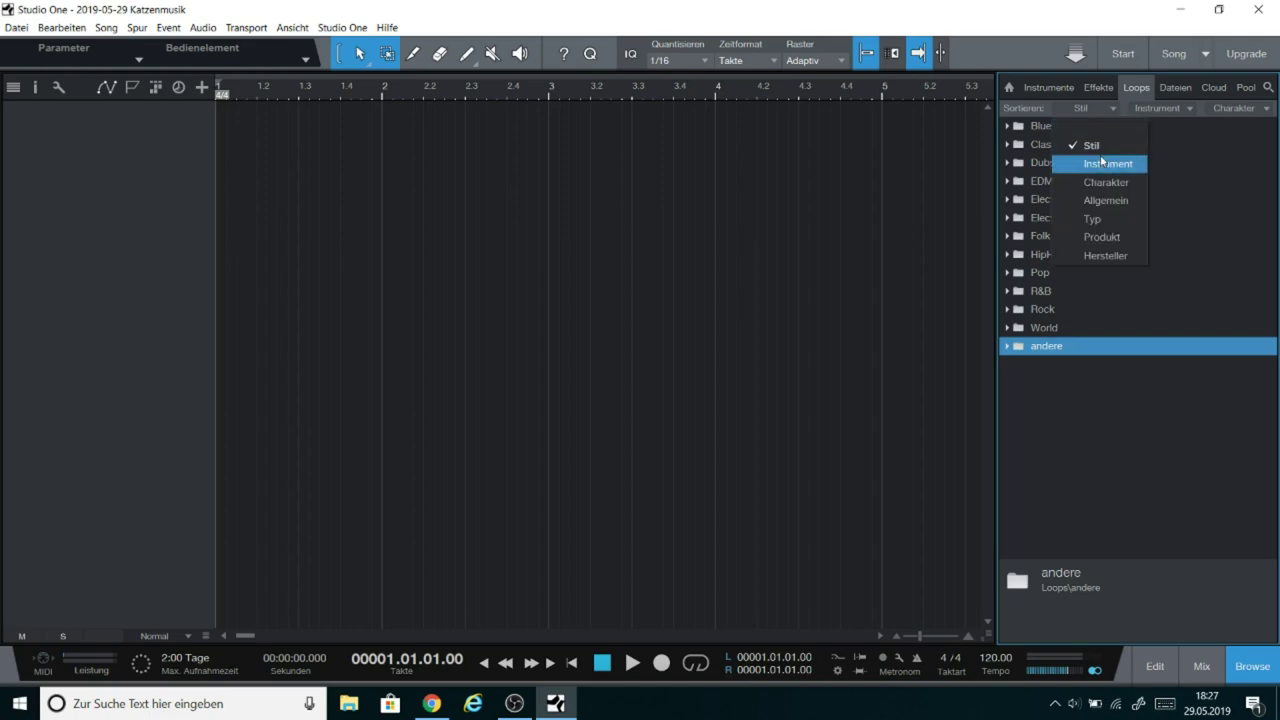
{"action": "left_click", "coordinate": [1101, 163]}
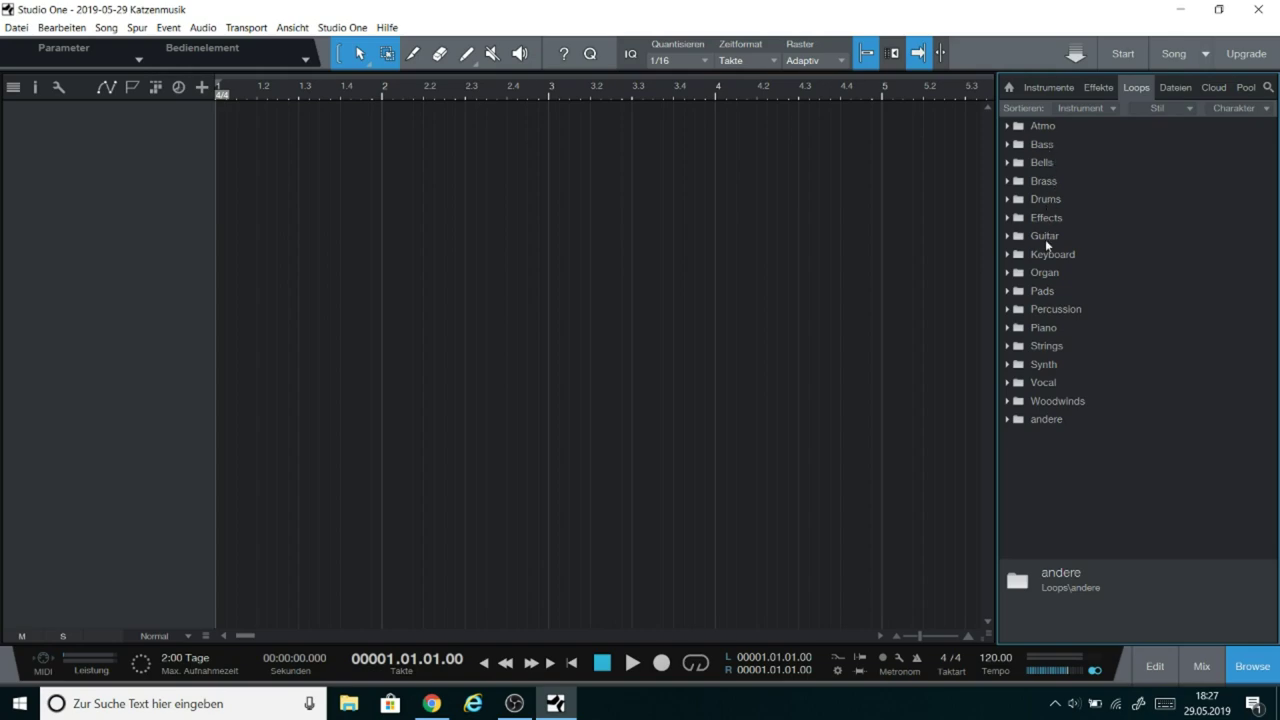
{"action": "left_click", "coordinate": [1104, 111]}
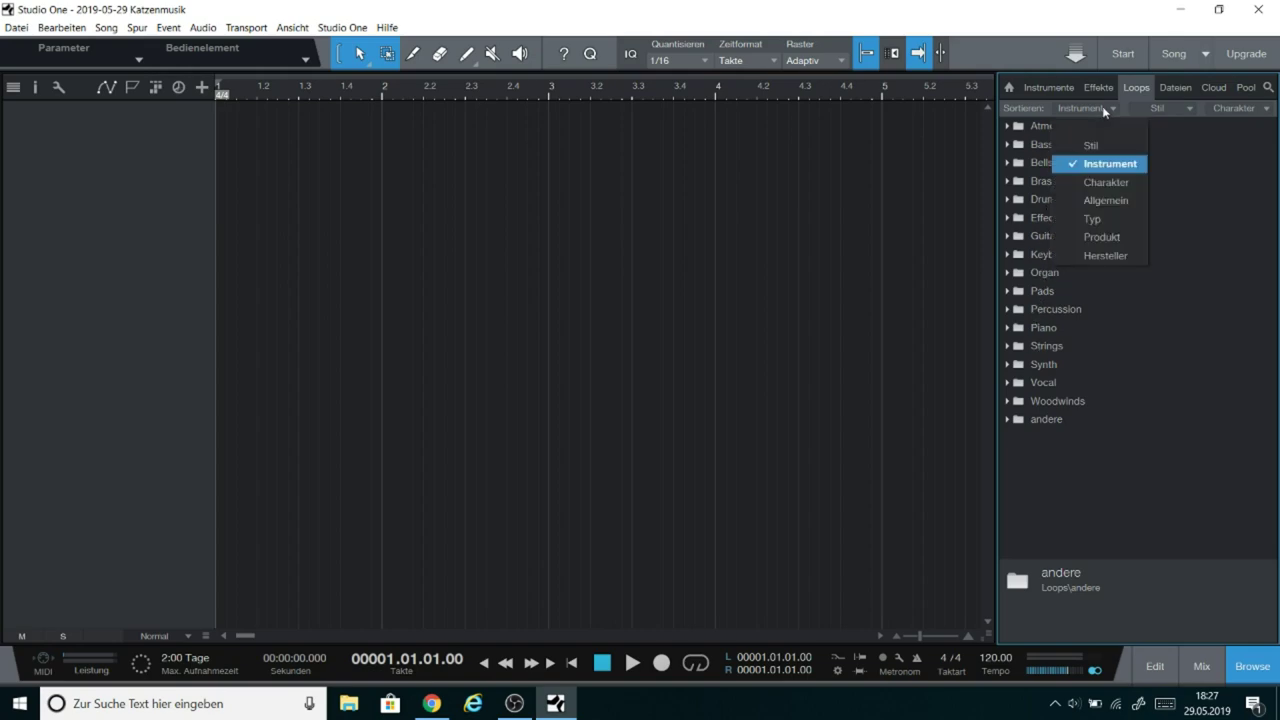
{"action": "left_click", "coordinate": [1096, 150]}
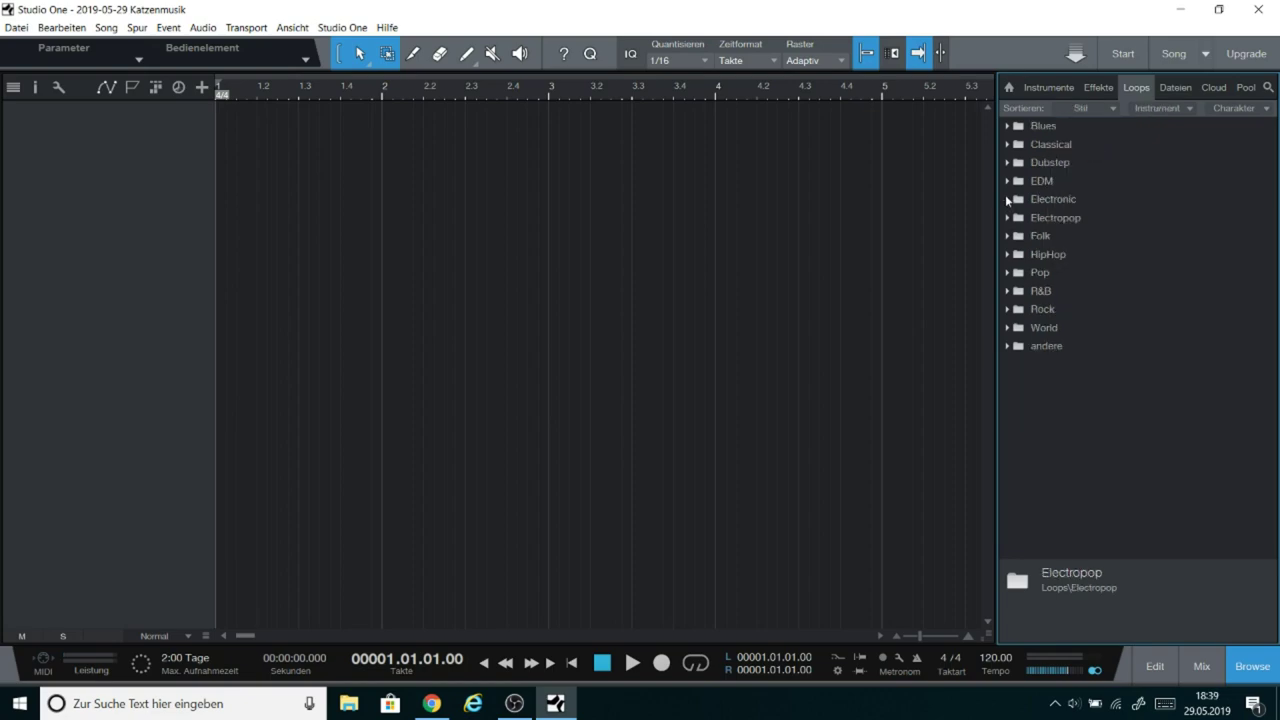
Step: Preview the loop EM_Dubstep_India_Bass_Loop_C_140_01 from the EDM Bass loops, and stop the playback
{"action": "left_click", "coordinate": [1007, 181]}
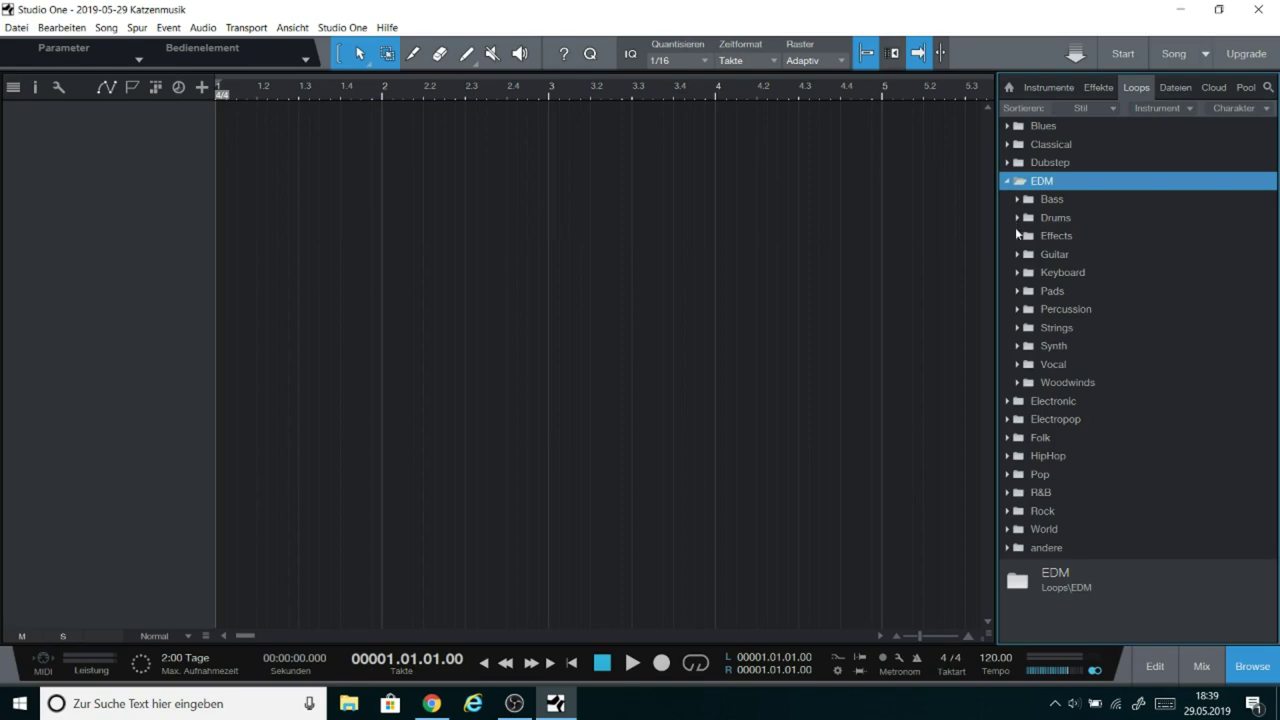
{"action": "left_click", "coordinate": [1018, 200]}
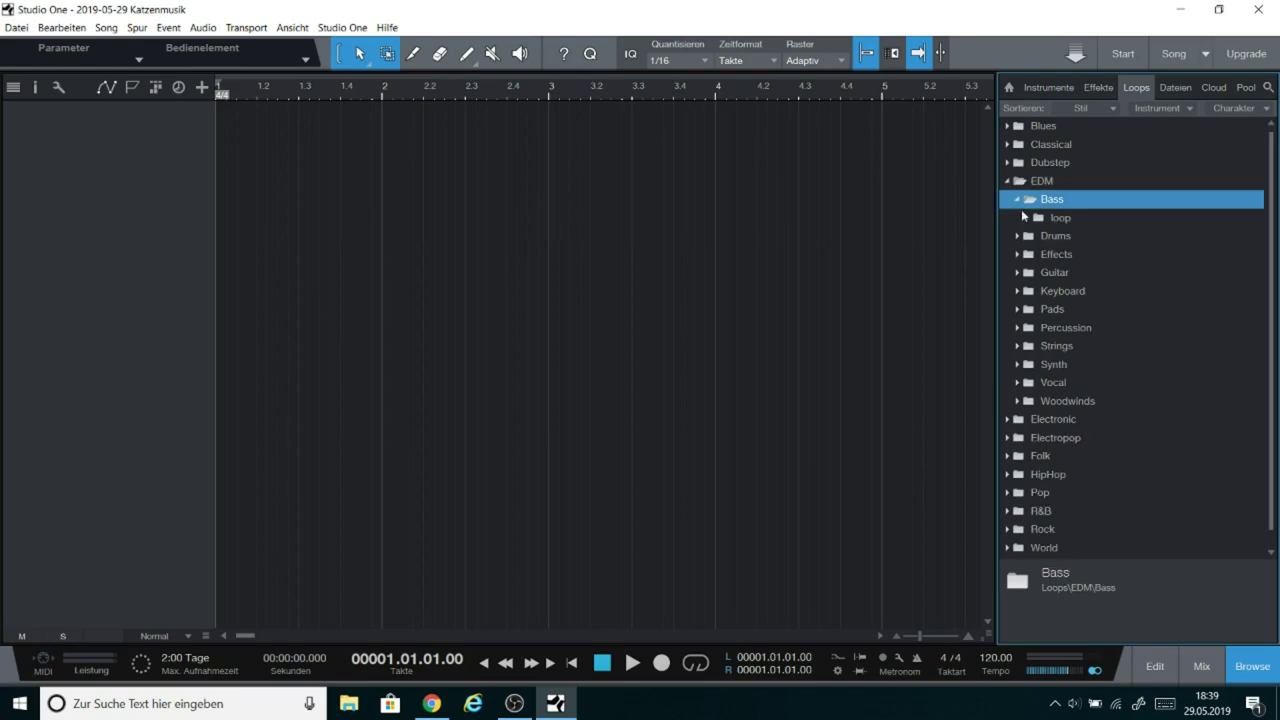
{"action": "left_click", "coordinate": [1030, 219]}
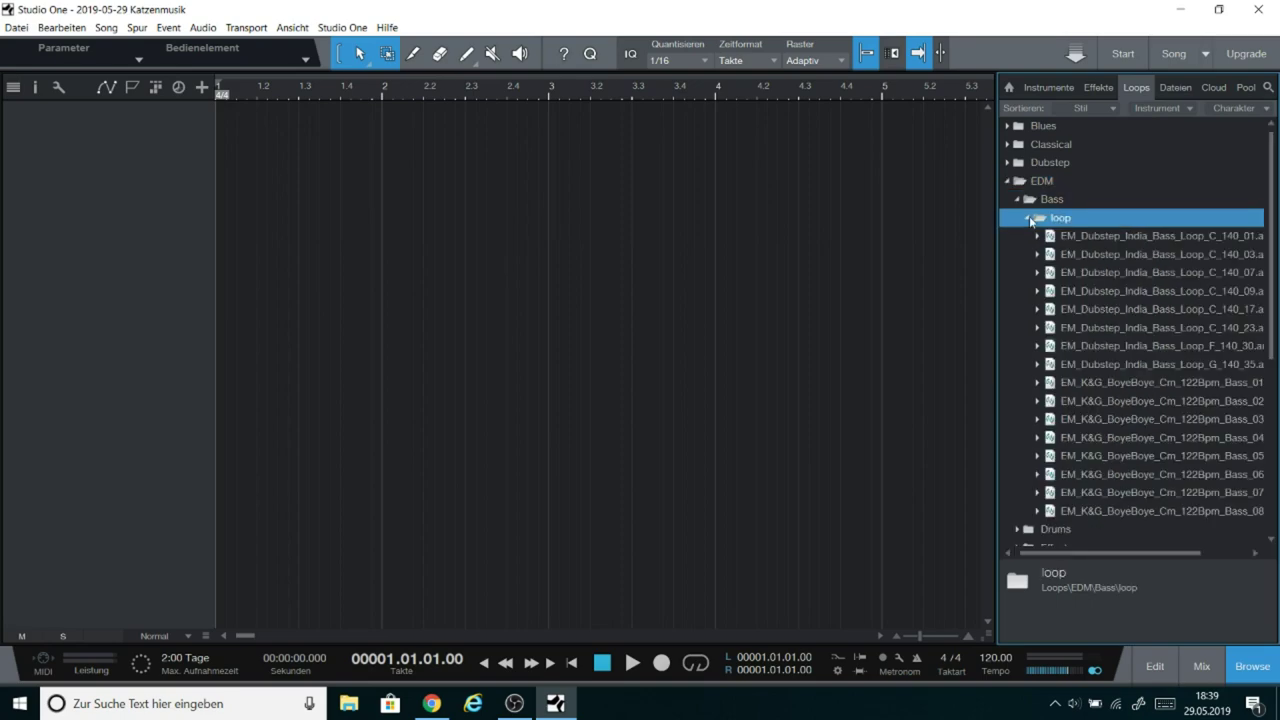
{"action": "left_click", "coordinate": [1077, 242]}
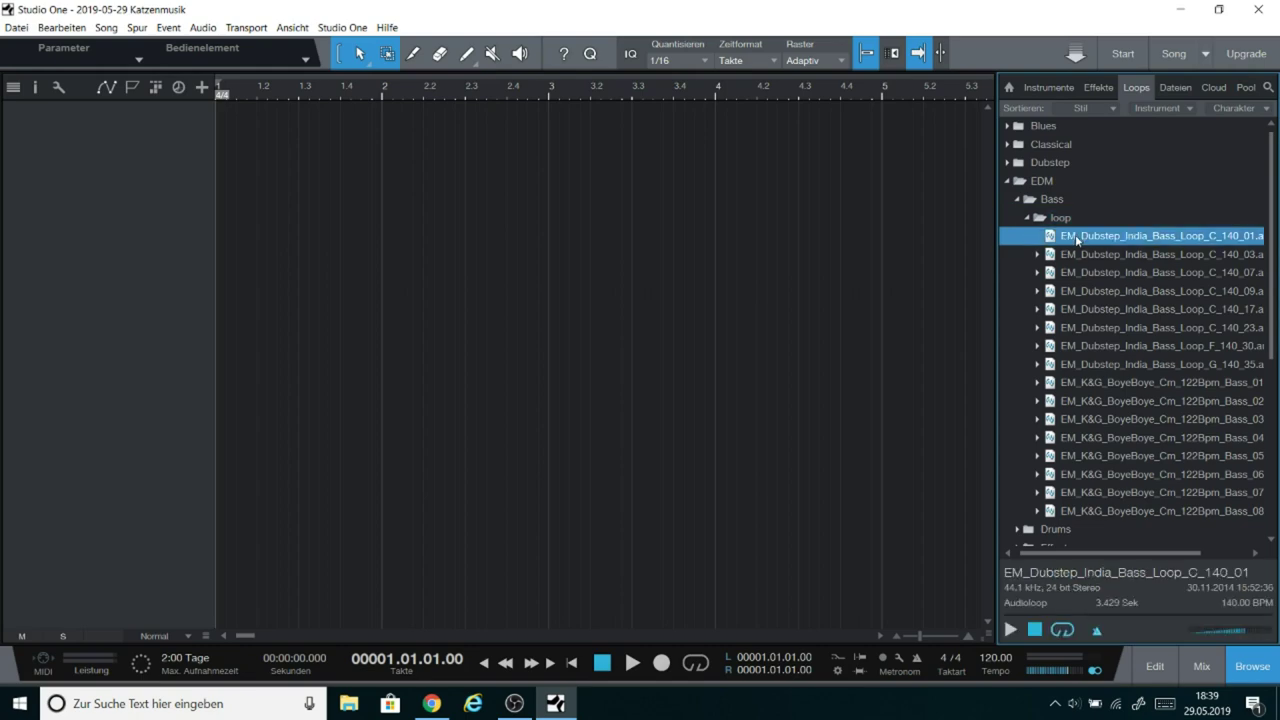
{"action": "left_click", "coordinate": [1010, 630]}
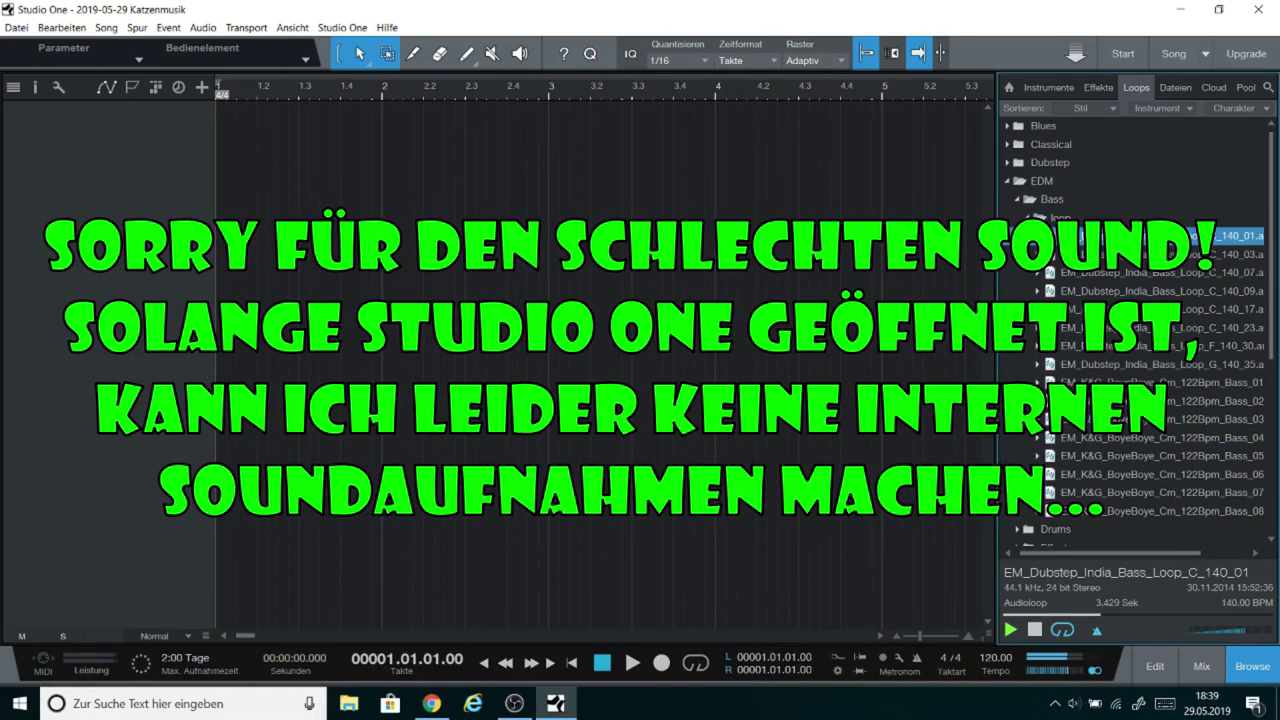
{"action": "left_click", "coordinate": [1035, 629]}
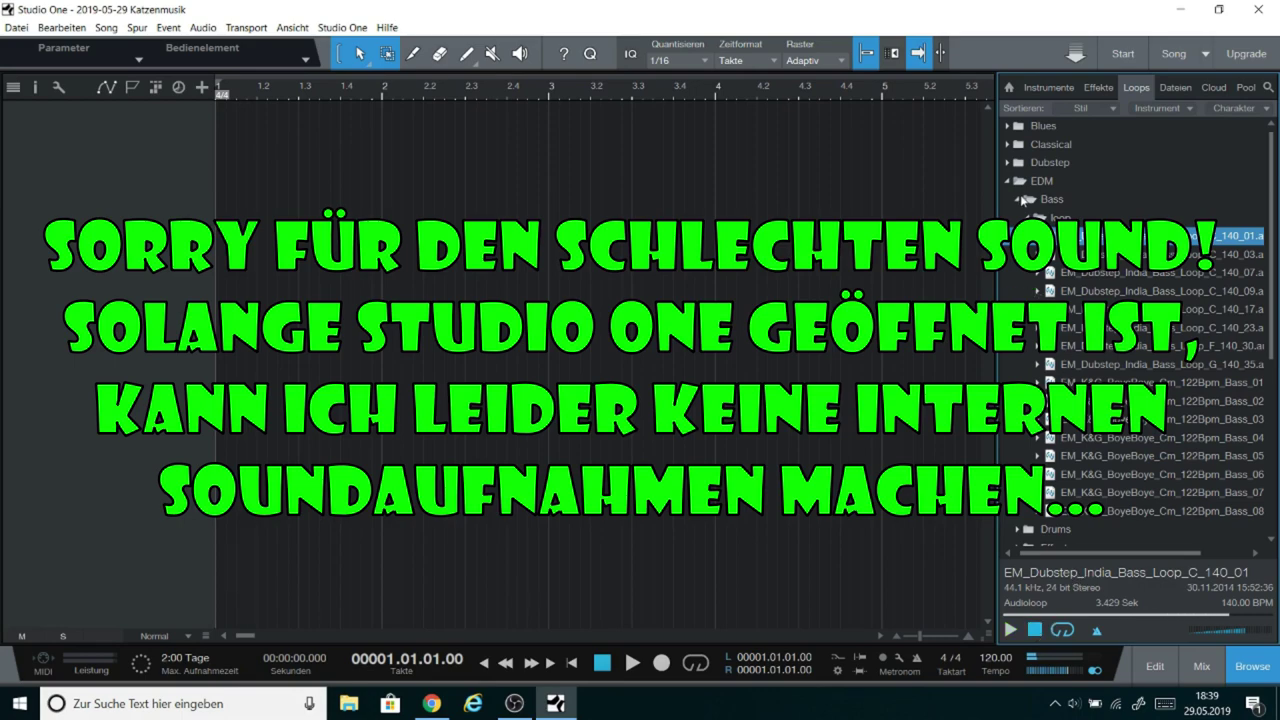
Step: Preview the EDM drum loops EM_Dubstep_India_Drum_Loop_130_09 and EM_K&G_BoyeBoye_122Bpm_Drums_04
{"action": "left_click", "coordinate": [1021, 198]}
{"action": "left_click", "coordinate": [1019, 219]}
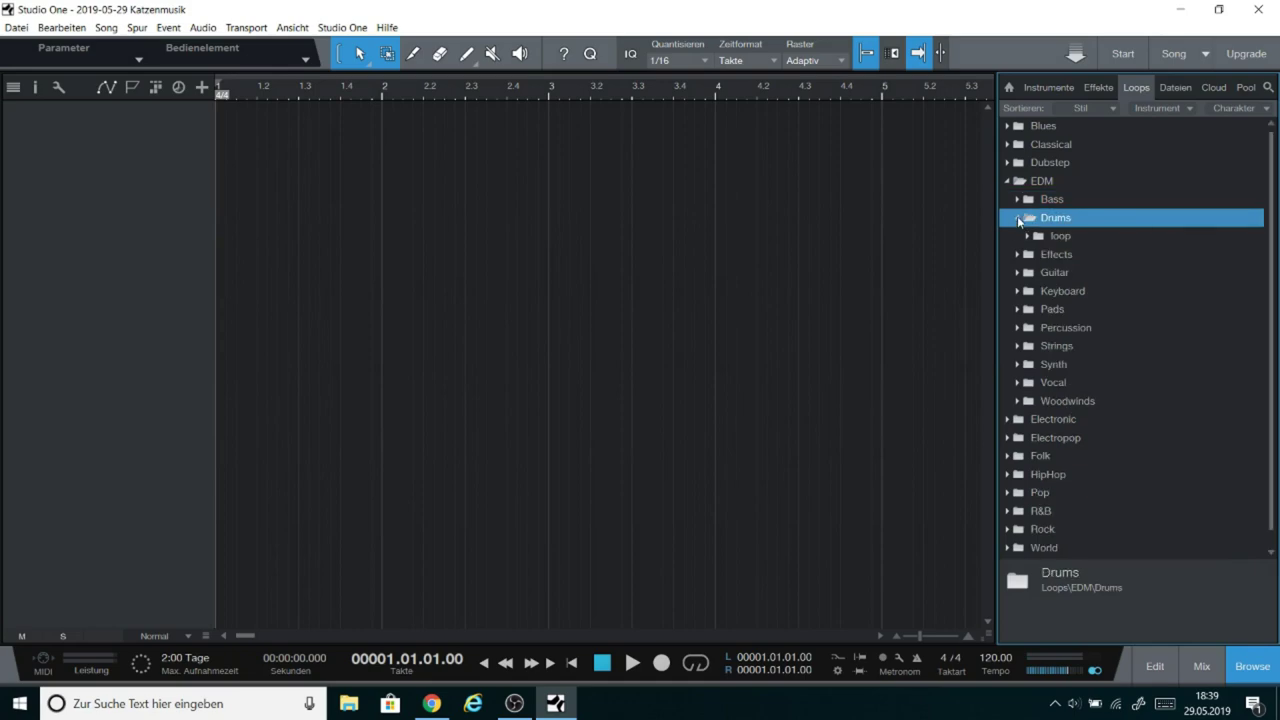
{"action": "left_click", "coordinate": [1027, 236]}
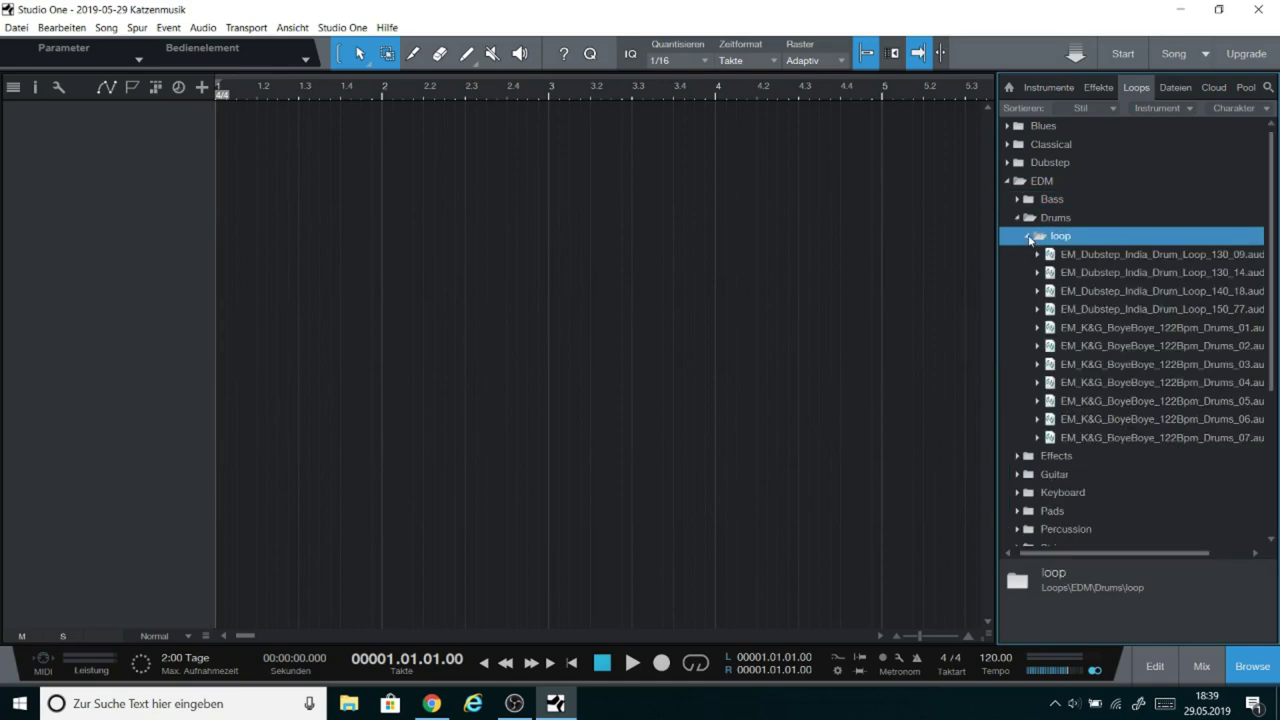
{"action": "left_click", "coordinate": [1100, 254]}
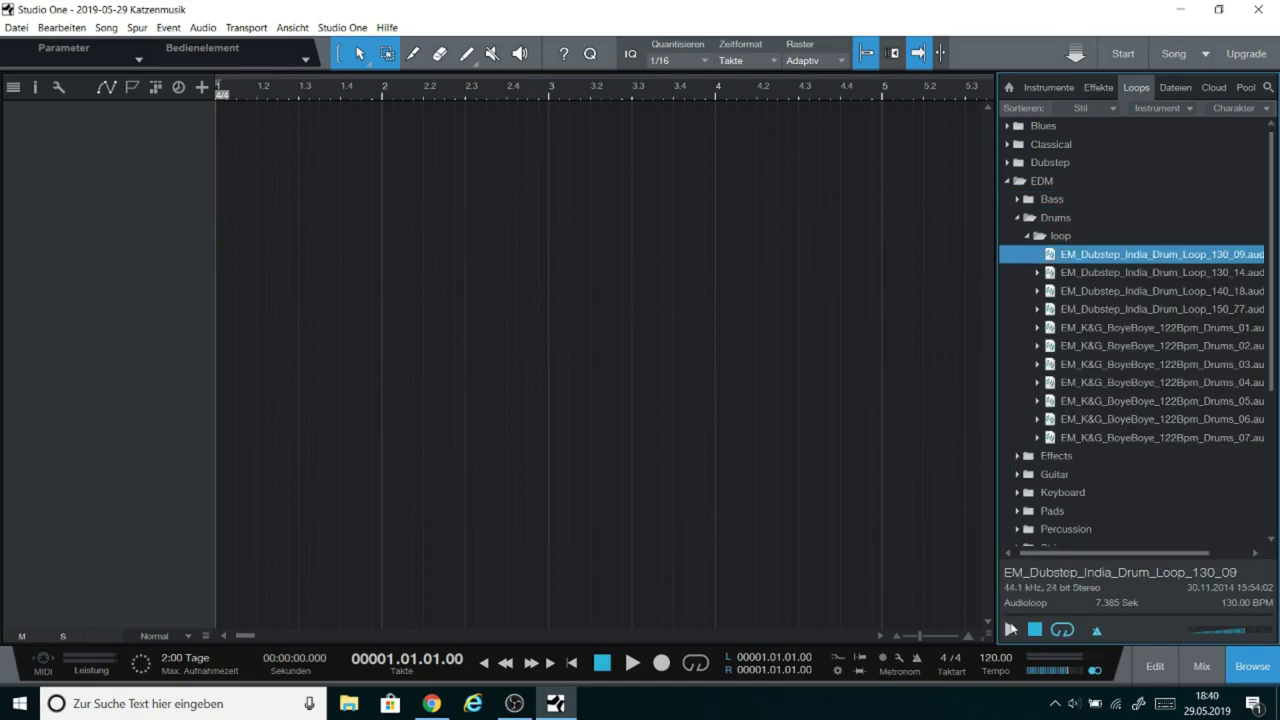
{"action": "left_click", "coordinate": [1010, 630]}
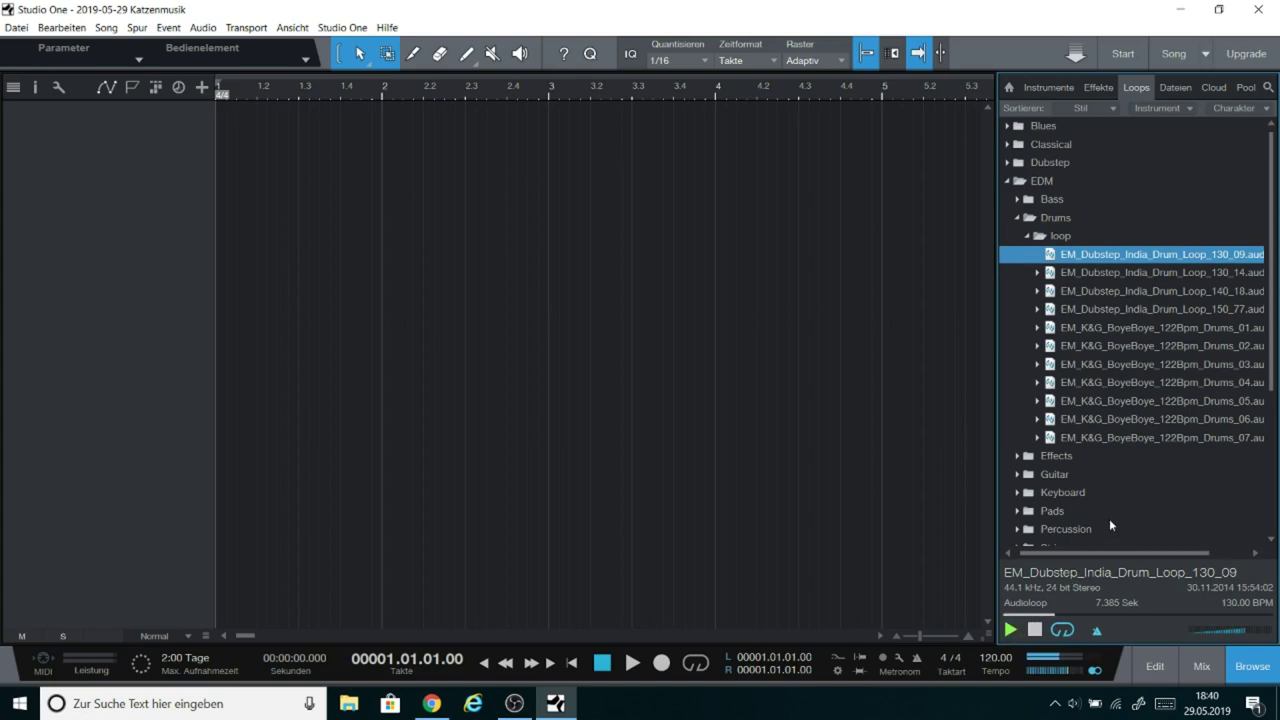
{"action": "left_click", "coordinate": [1100, 384]}
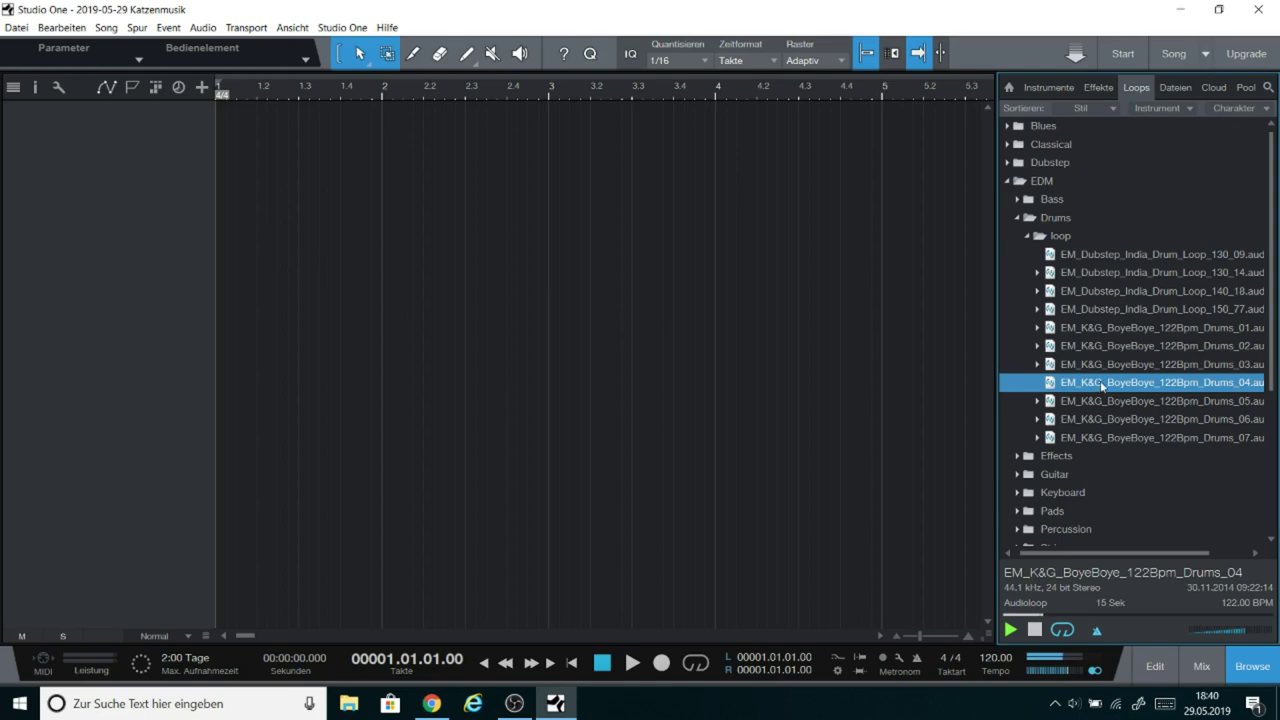
Step: Preview the EDM percussion loops EM_Darbuka_Maxum_110bpm_14 and EM_Doholla & Rick_Falahi_100bpm_28, and collapse the EDM folder
{"action": "left_click", "coordinate": [1017, 217]}
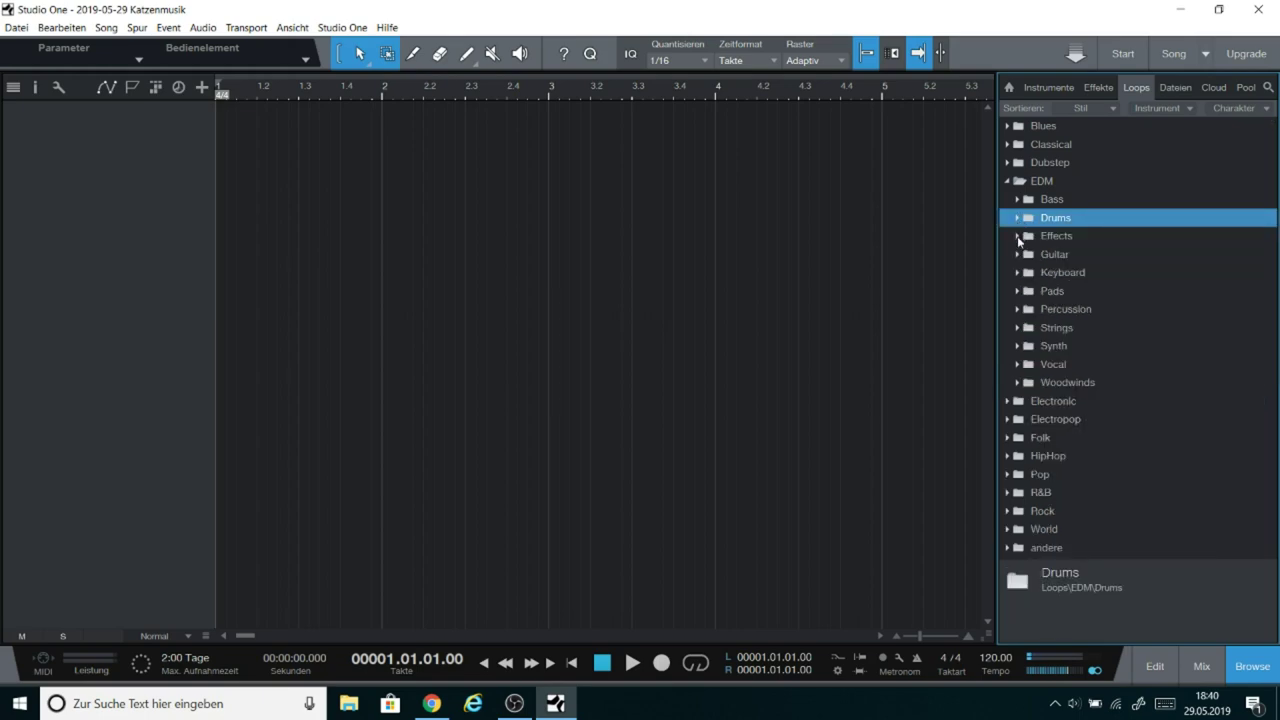
{"action": "left_click", "coordinate": [1017, 309]}
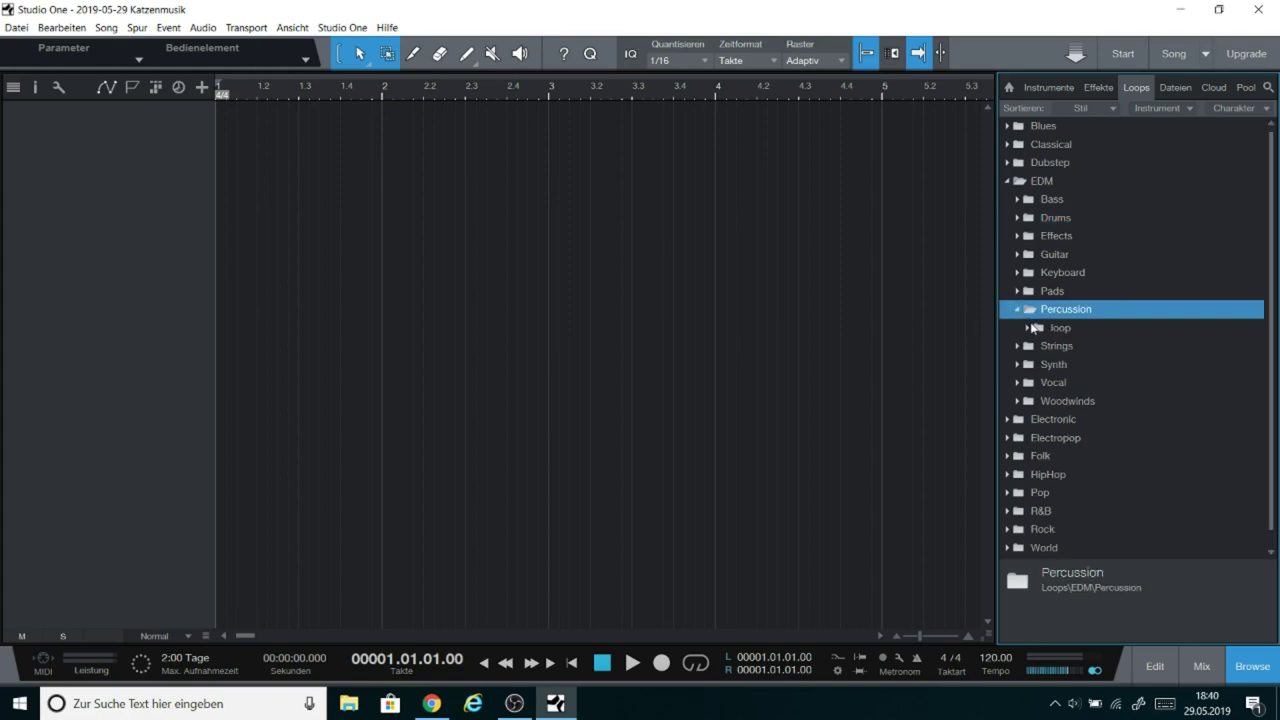
{"action": "left_click", "coordinate": [1027, 327]}
{"action": "left_click", "coordinate": [1096, 345]}
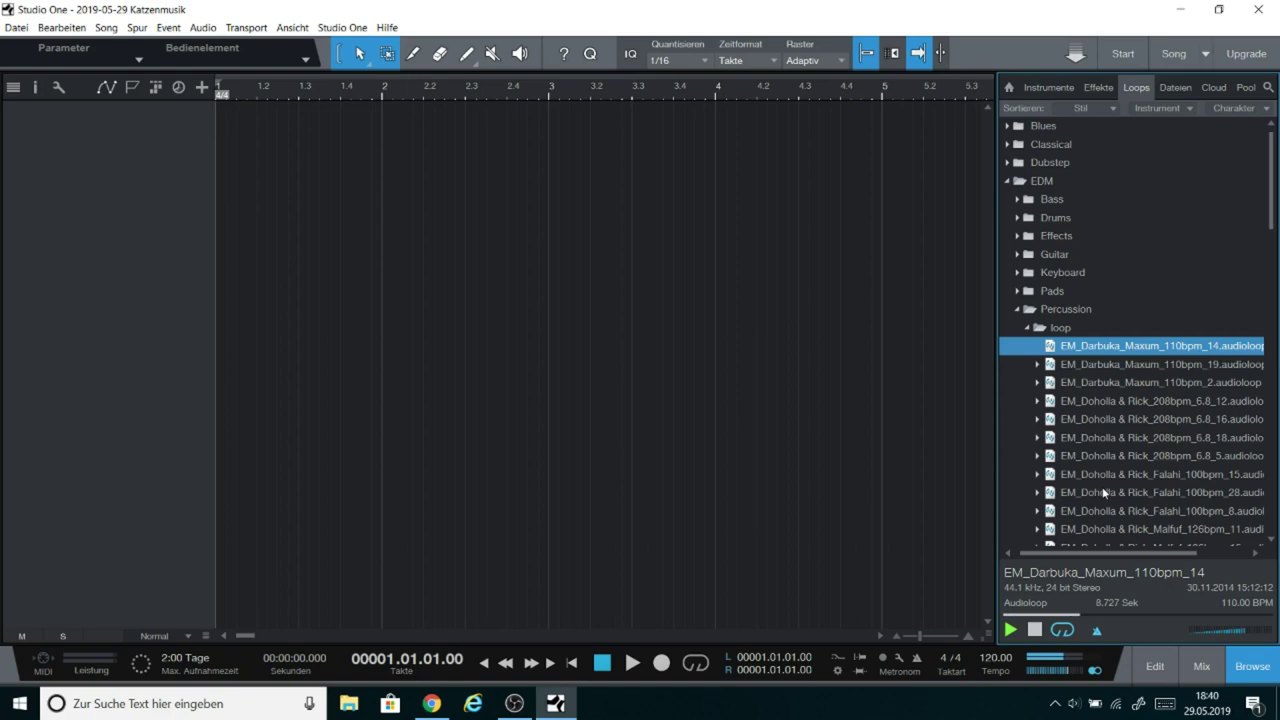
{"action": "left_click", "coordinate": [1104, 492]}
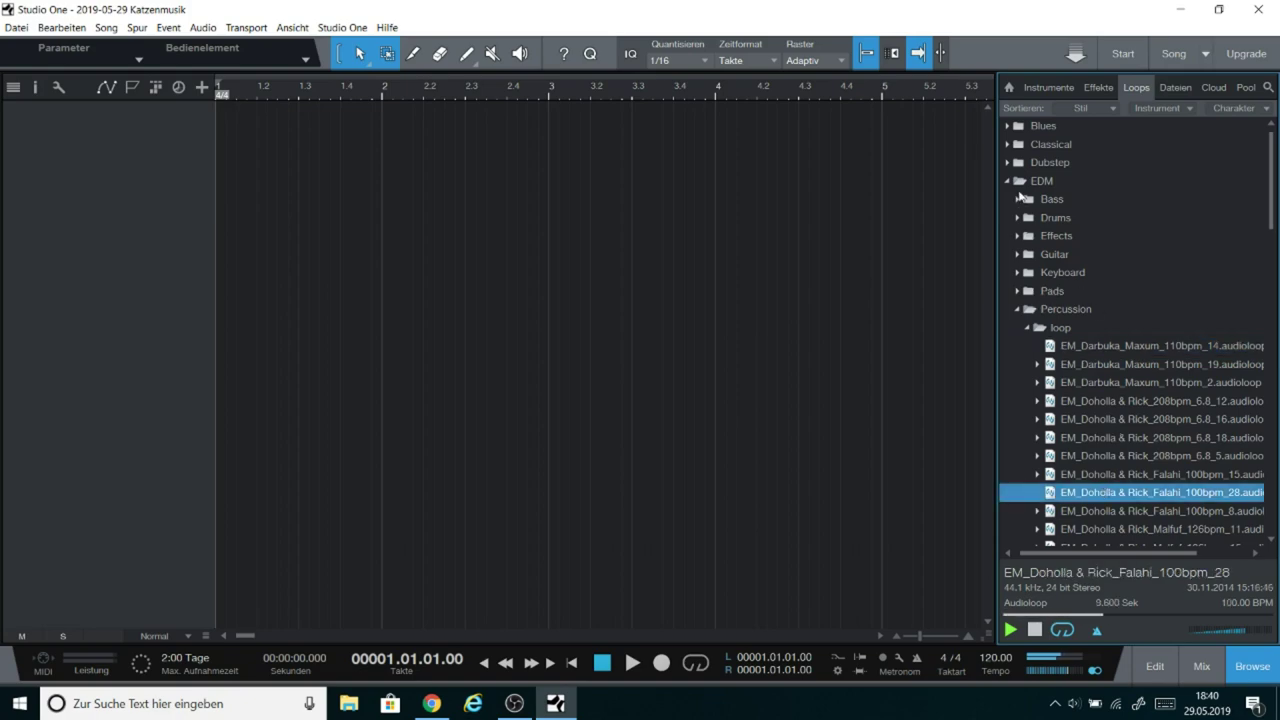
{"action": "left_click", "coordinate": [1008, 182]}
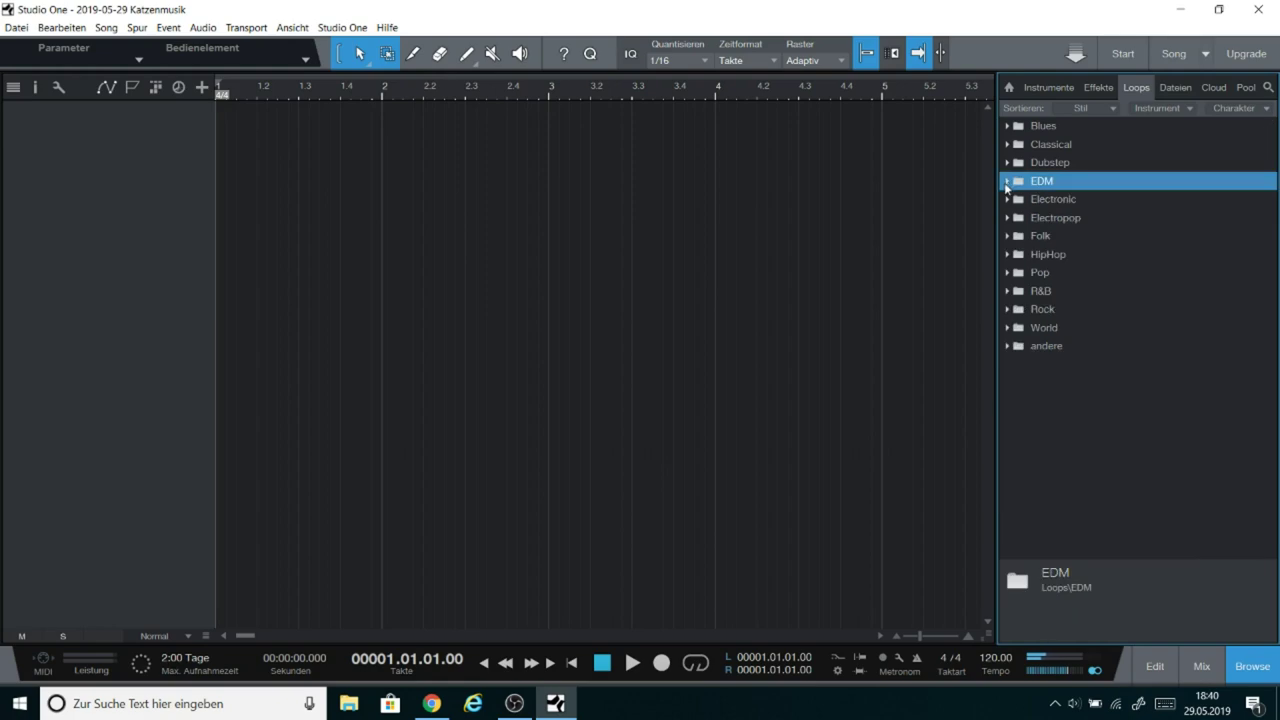
Step: Preview the loops Chopper 1 - 125bpm and Dark City Pad - 120bpm from the Synth loop folder under andere
{"action": "left_click", "coordinate": [1010, 309]}
{"action": "left_click", "coordinate": [1005, 346]}
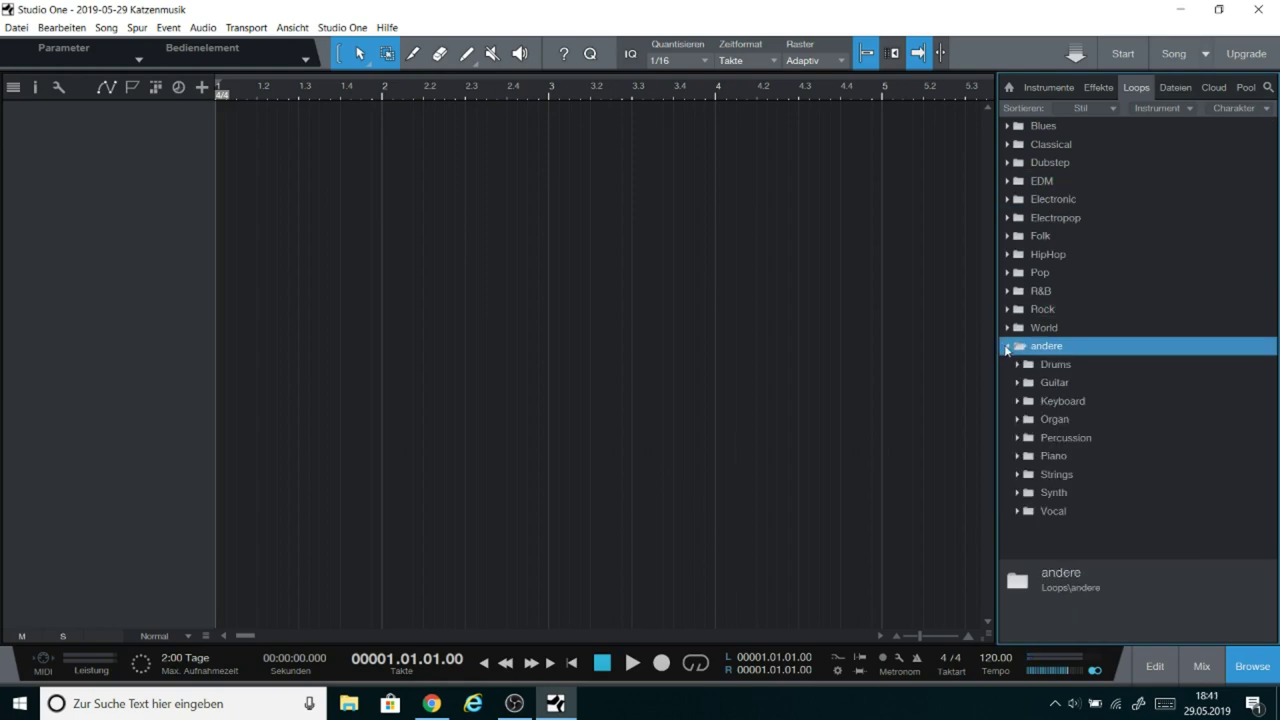
{"action": "left_click", "coordinate": [1017, 494]}
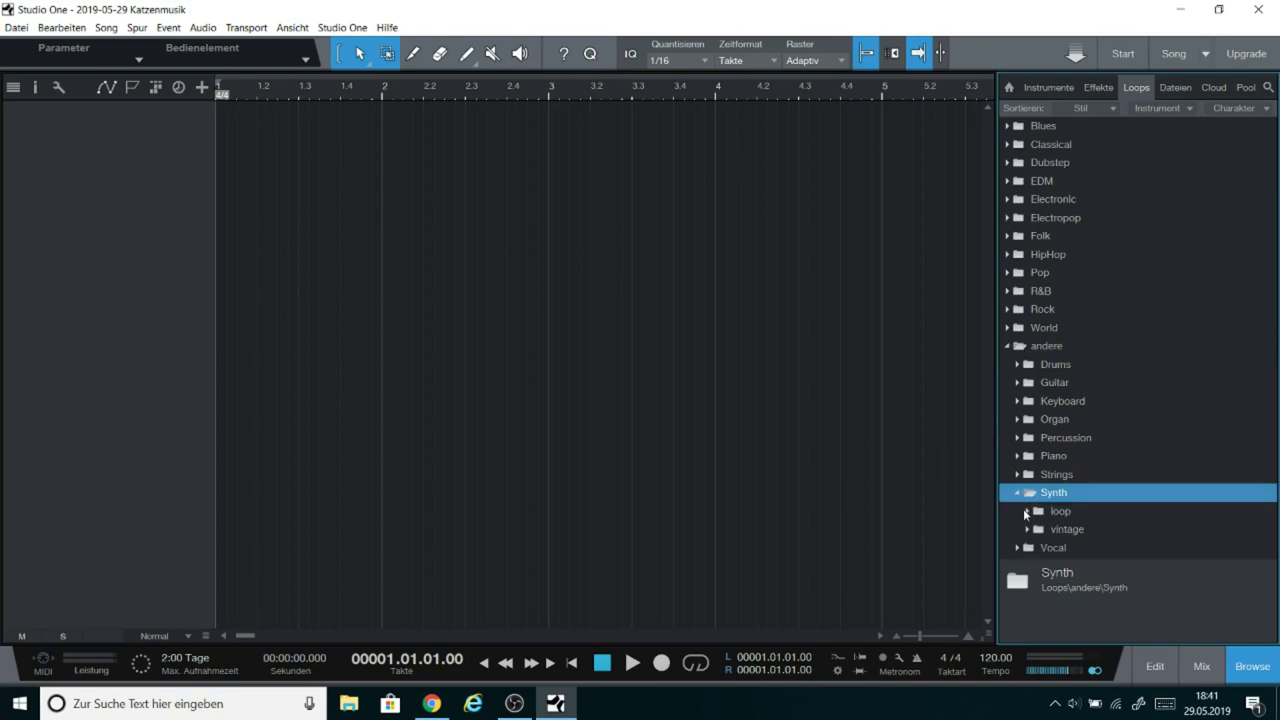
{"action": "left_click", "coordinate": [1026, 511]}
{"action": "scroll", "coordinate": [1128, 468], "scroll_direction": "down", "scroll_amount": 5}
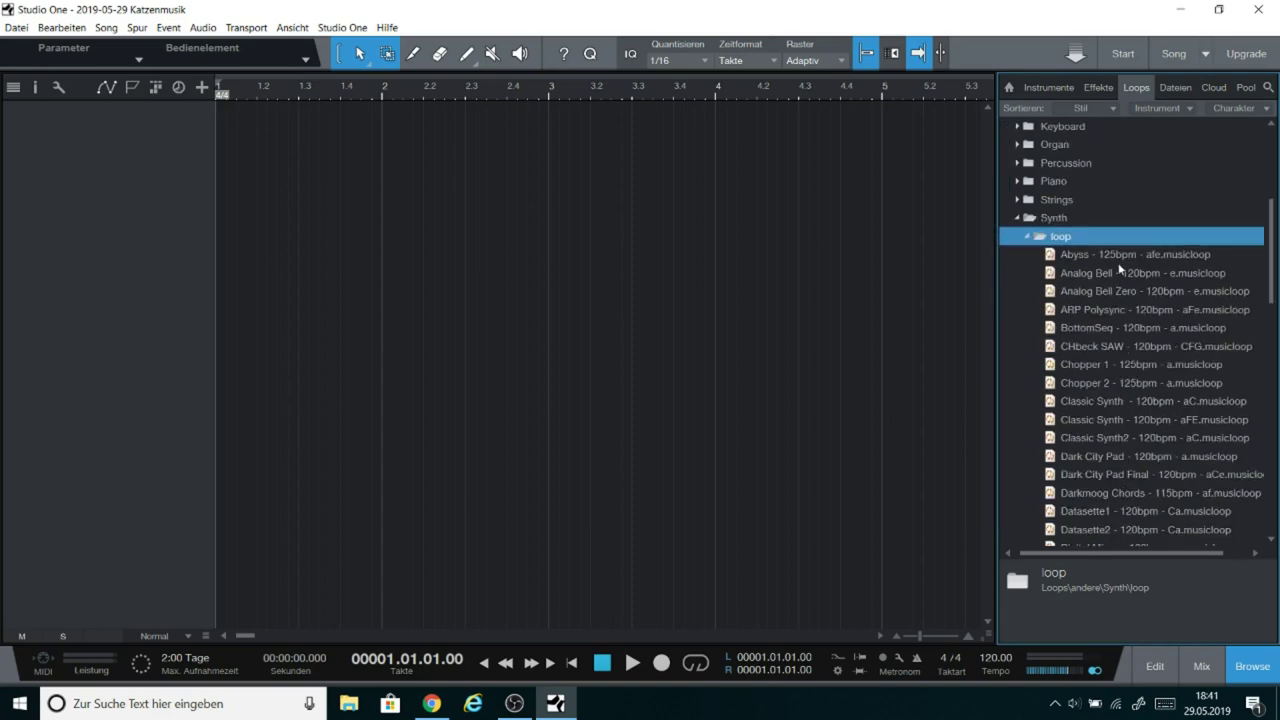
{"action": "left_click", "coordinate": [1094, 366]}
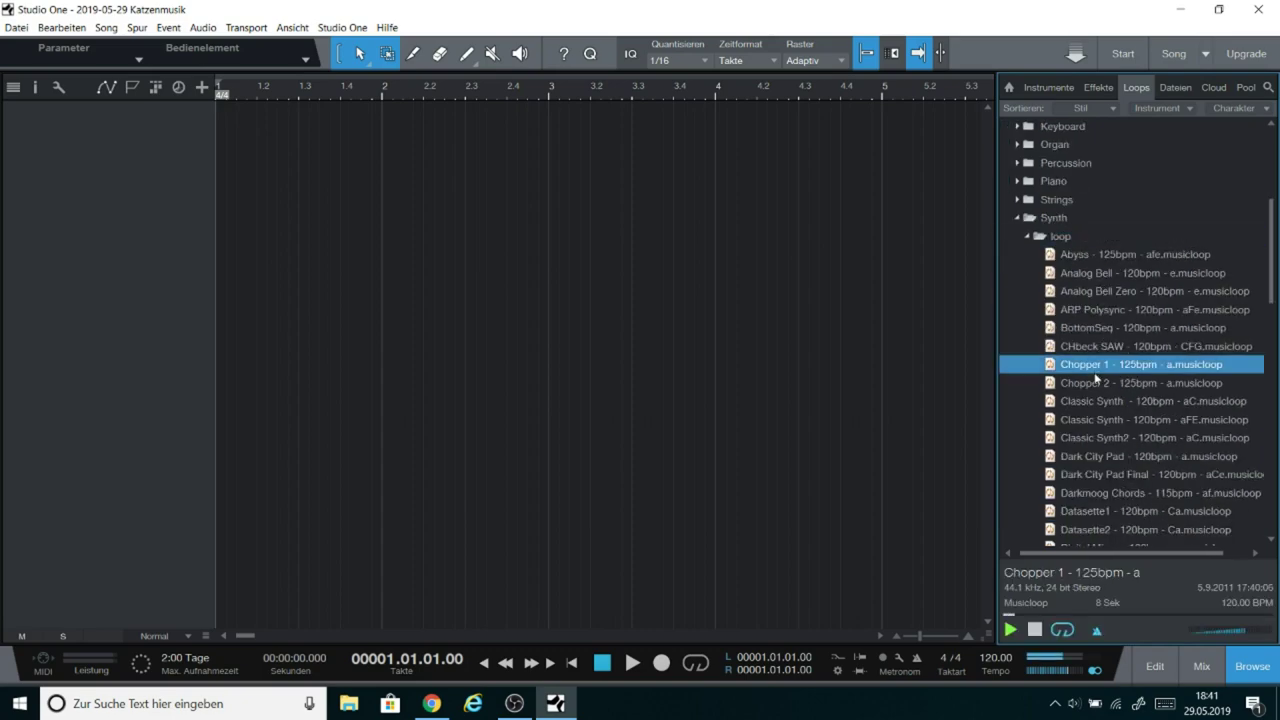
{"action": "left_click", "coordinate": [1101, 461]}
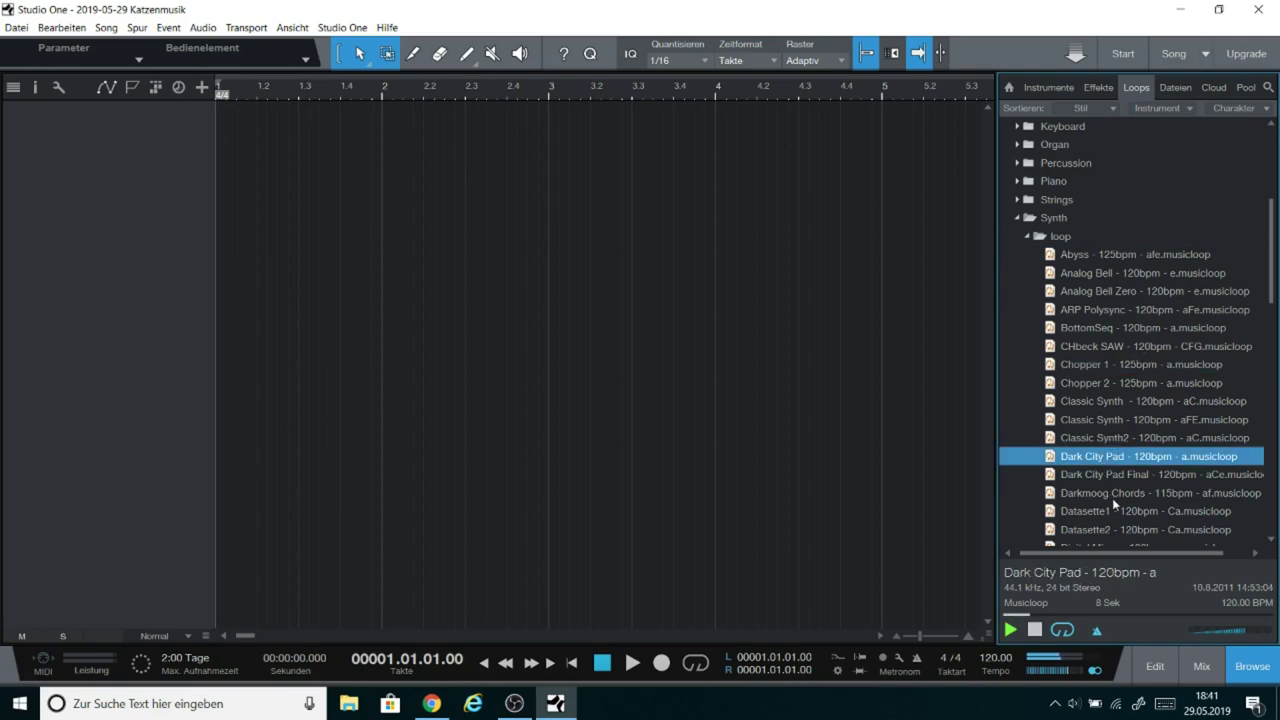
Step: Preview the loops Digital Mirror and Darkmoog Chords - 115bpm, and place Darkmoog Chords on a new track at bar 1 of the arrangement
{"action": "scroll", "coordinate": [1112, 498], "scroll_direction": "down", "scroll_amount": 5}
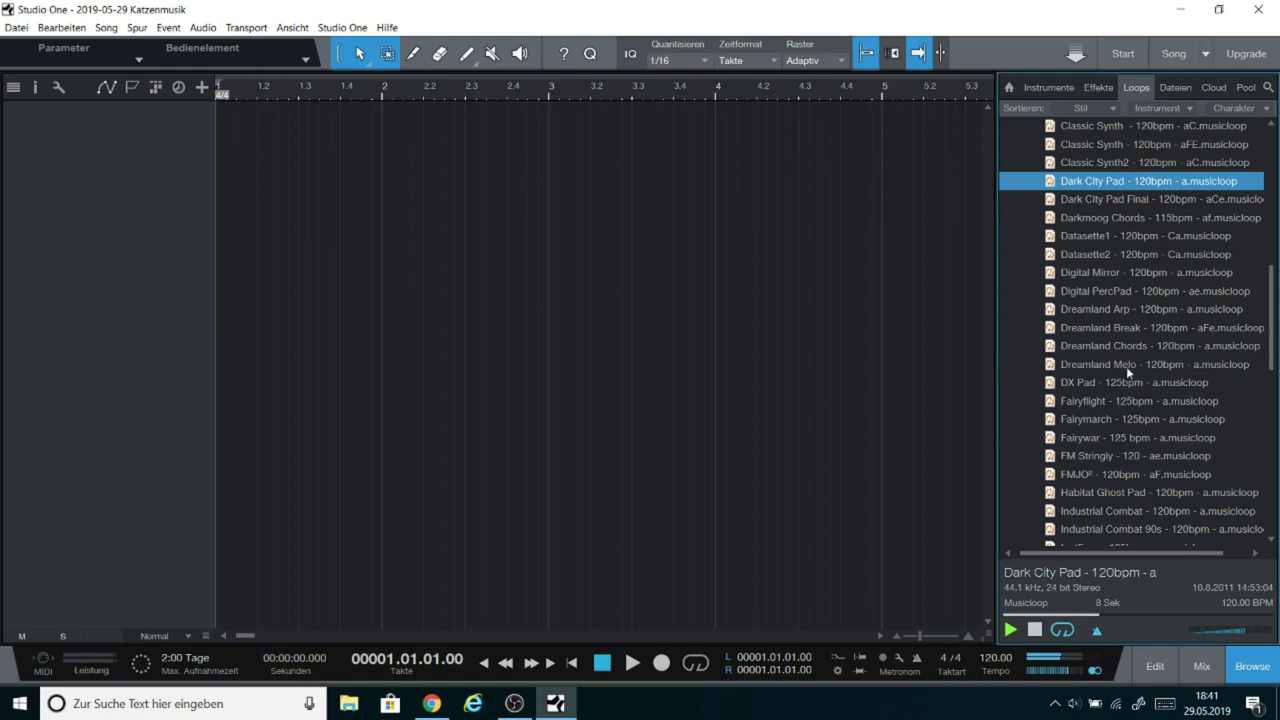
{"action": "left_click", "coordinate": [1098, 274]}
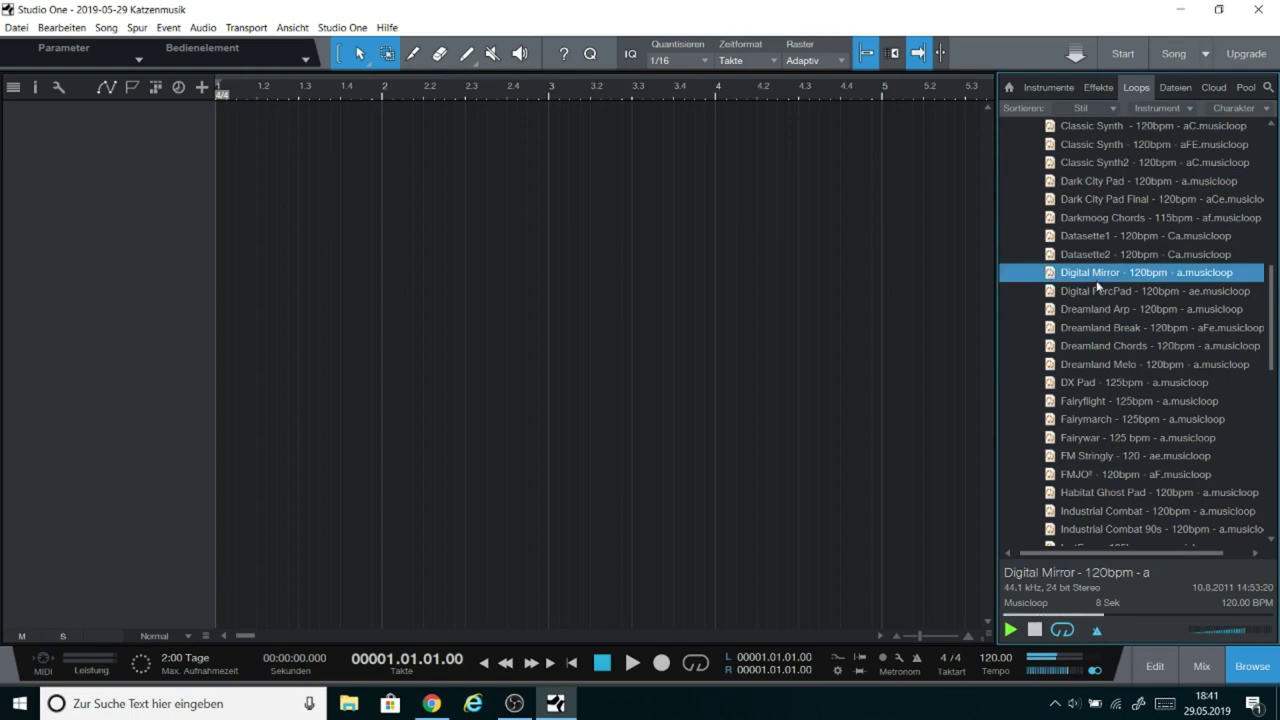
{"action": "left_click", "coordinate": [1103, 217]}
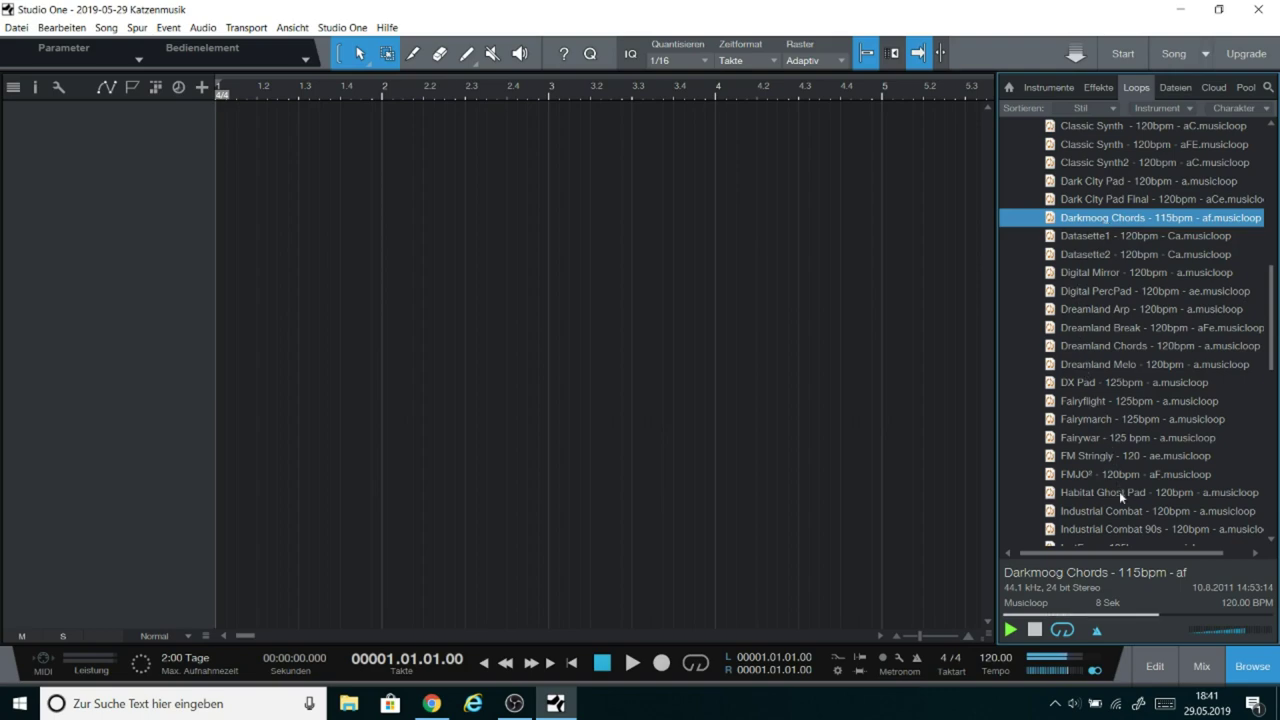
{"action": "left_click", "coordinate": [1034, 629]}
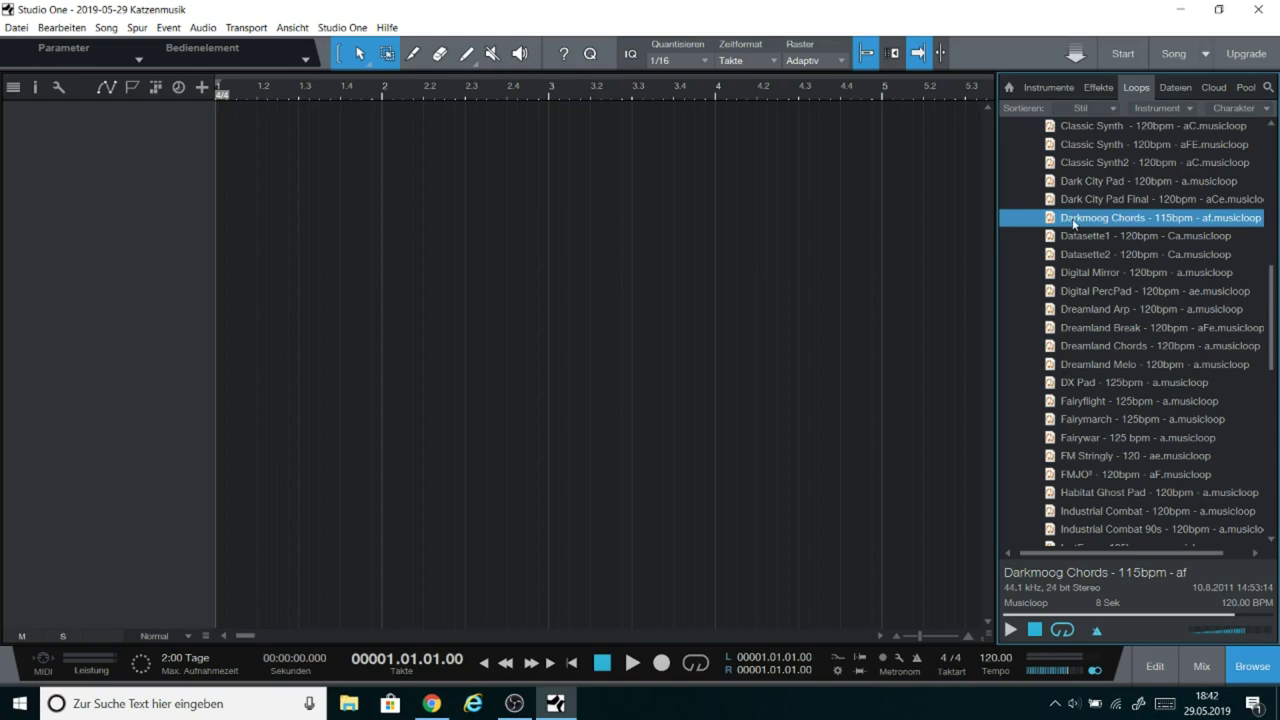
{"action": "left_click_drag", "start_coordinate": [1078, 220], "coordinate": [252, 136]}
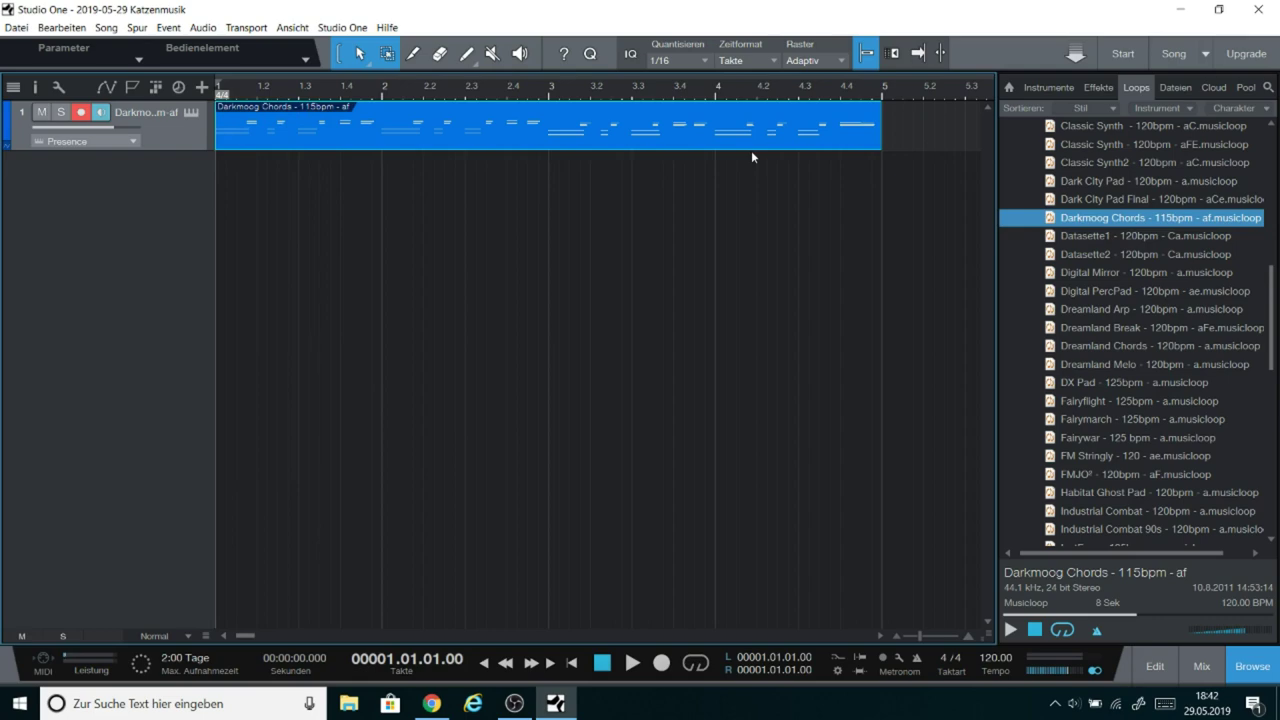
Step: Load the 303 Bass preset from the Artist Instruments Bass folder into the Darkmoog Chords track's Presence instrument
{"action": "left_click", "coordinate": [191, 111]}
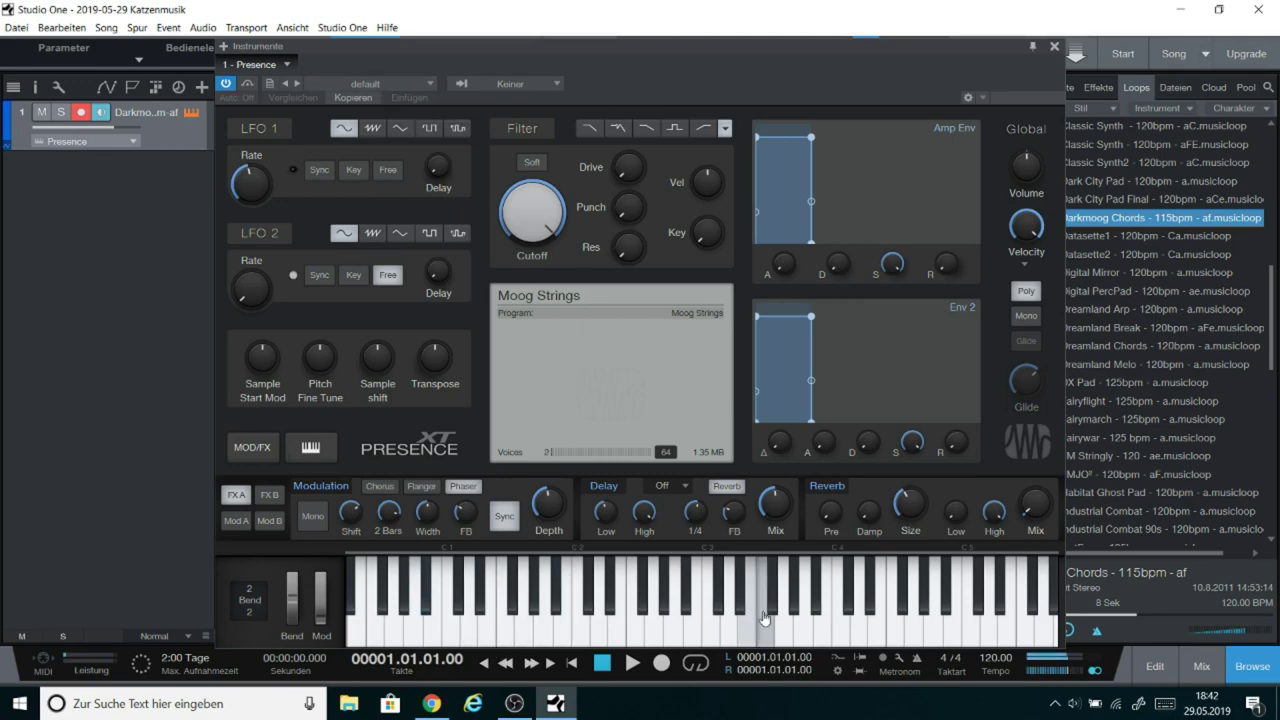
{"action": "left_click", "coordinate": [428, 84]}
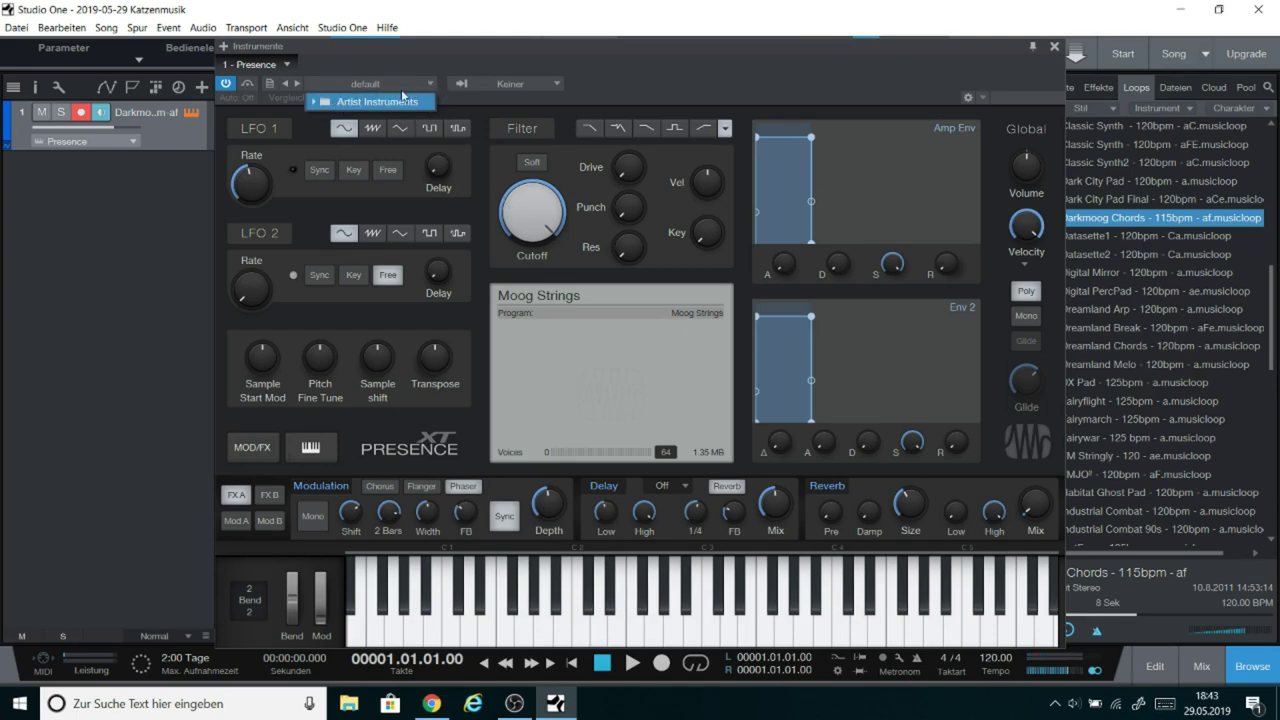
{"action": "left_click", "coordinate": [324, 104]}
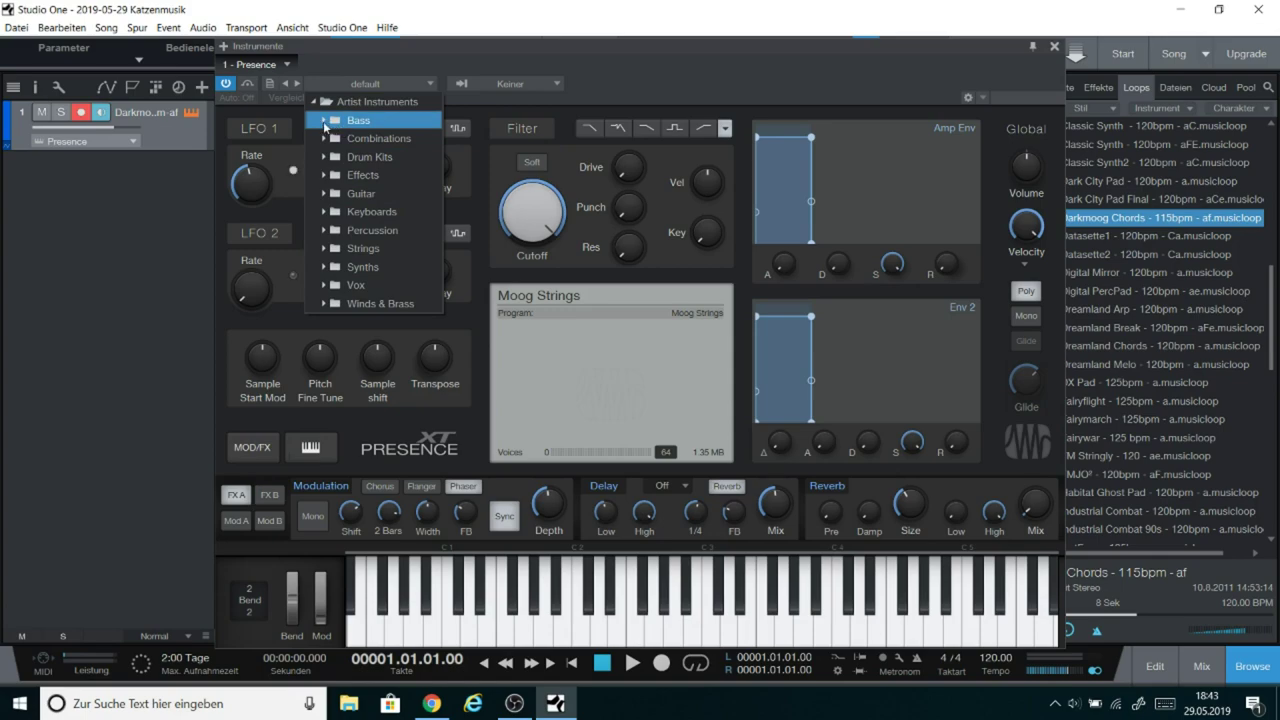
{"action": "left_click", "coordinate": [324, 124]}
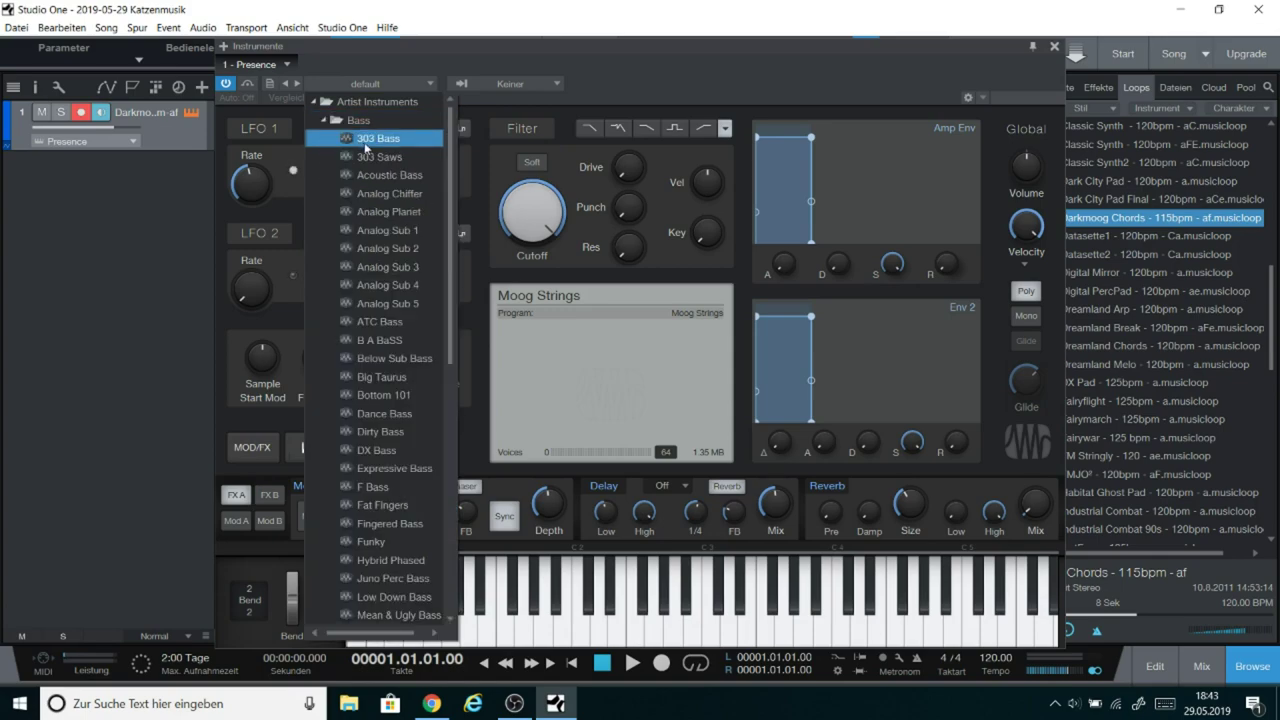
{"action": "left_click", "coordinate": [365, 142]}
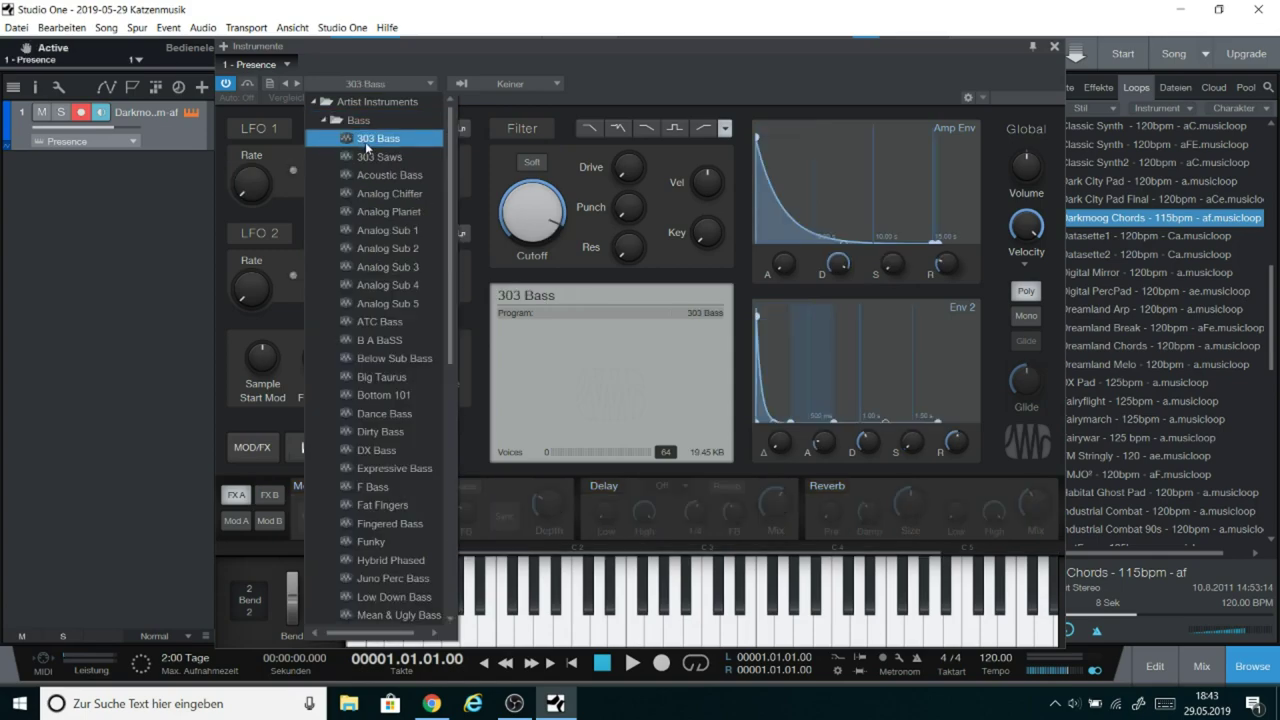
Step: Try out the 303 Bass sound with several notes on the Presence keyboard, and close the instrument window
{"action": "left_click", "coordinate": [398, 86]}
{"action": "left_click", "coordinate": [540, 635]}
{"action": "left_click", "coordinate": [618, 625]}
{"action": "left_click", "coordinate": [674, 625]}
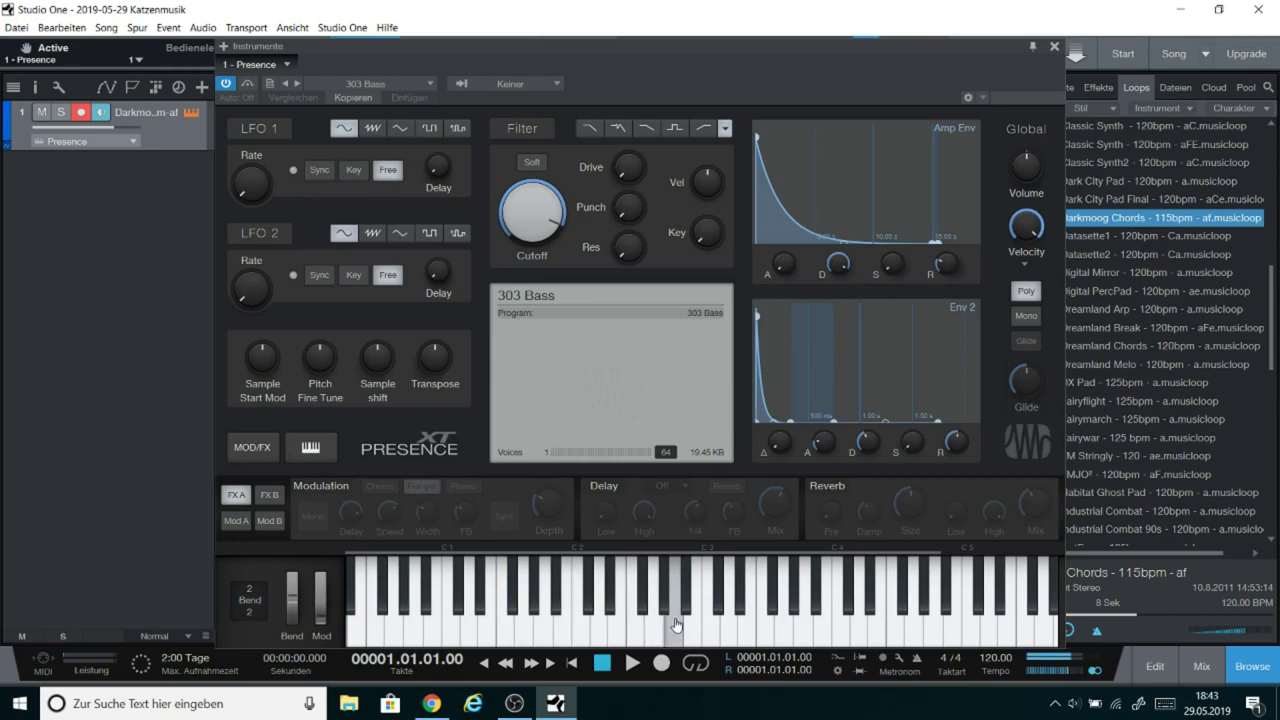
{"action": "left_click", "coordinate": [804, 620]}
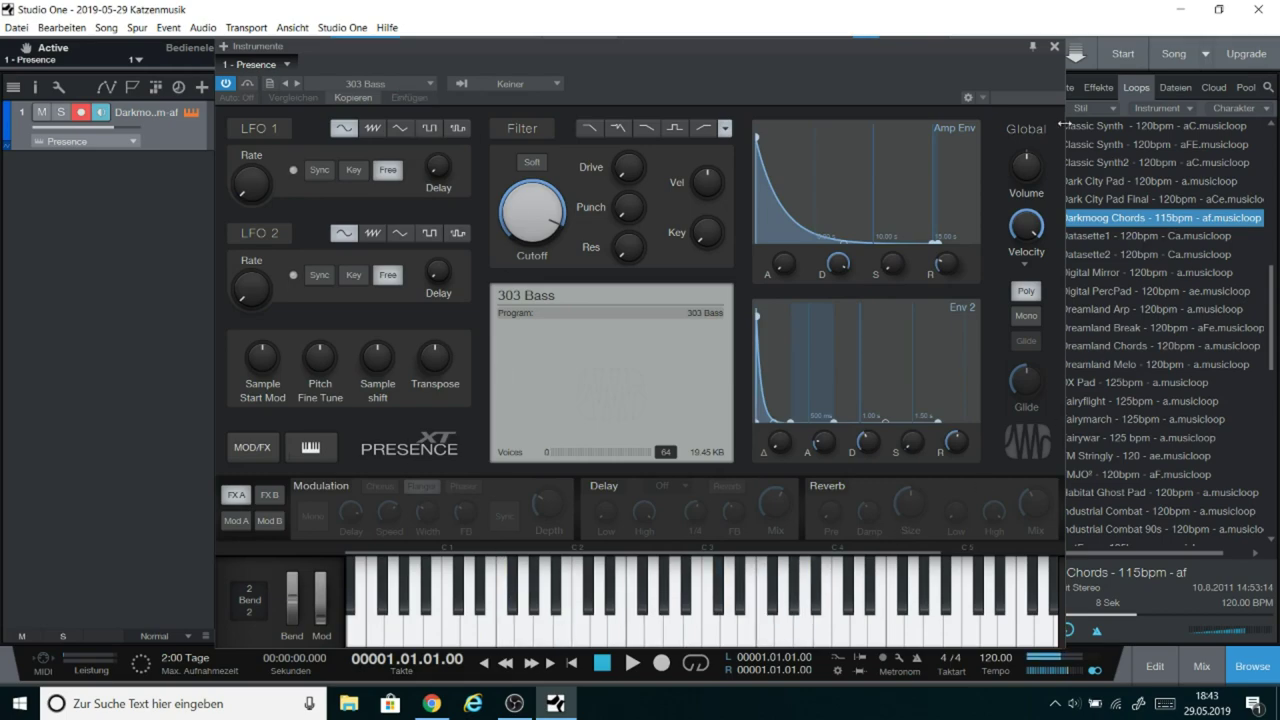
{"action": "left_click", "coordinate": [1055, 47]}
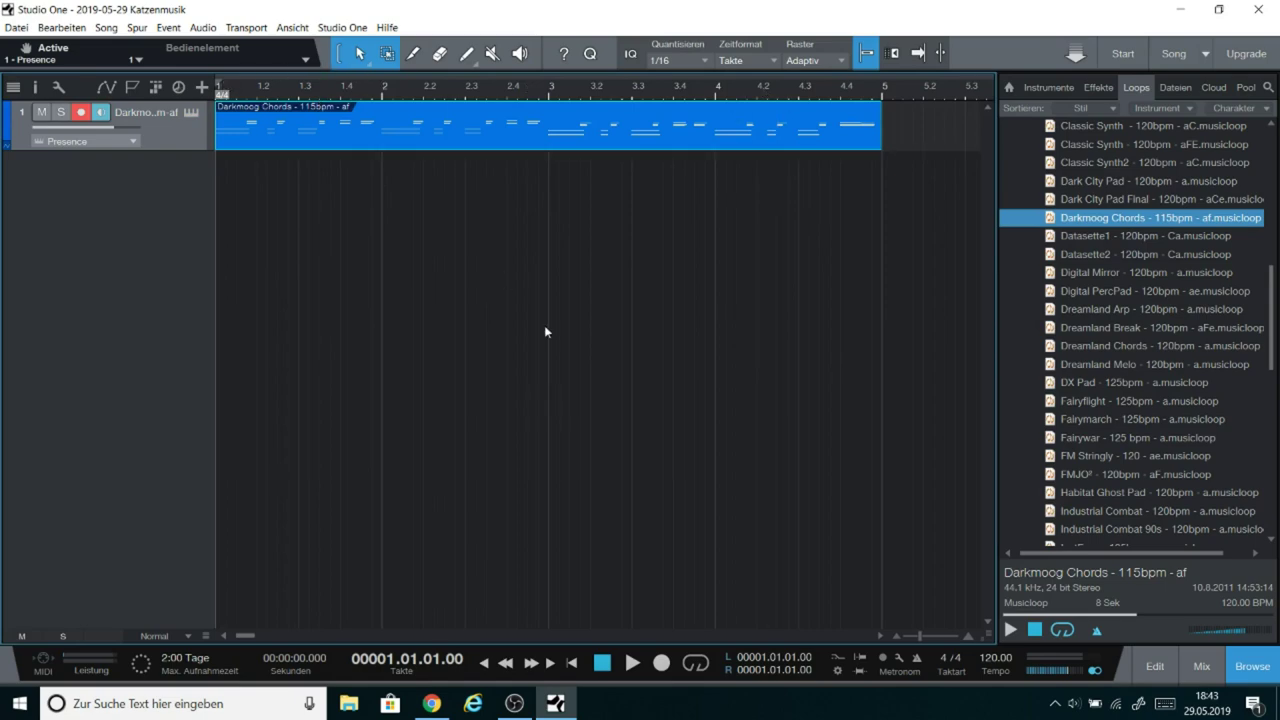
Step: Return the playhead to the start of the song, play the Darkmoog Chords track briefly, and stop the playback
{"action": "left_click", "coordinate": [233, 89]}
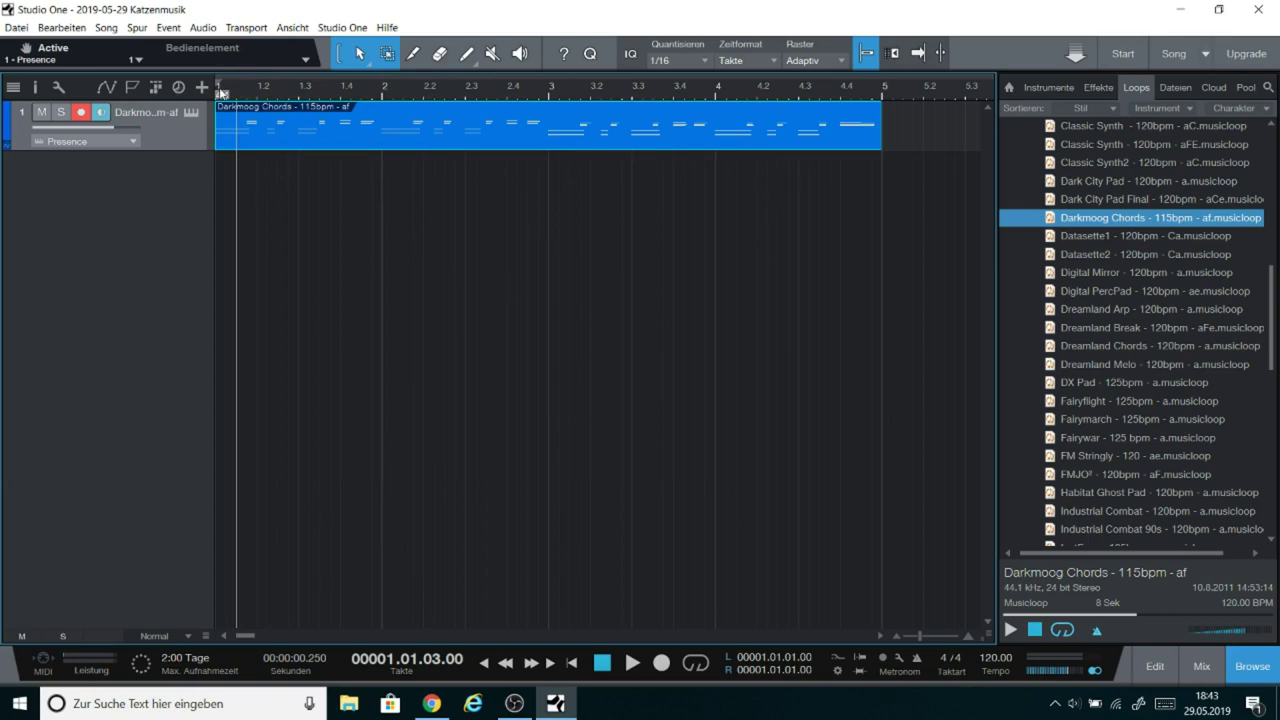
{"action": "left_click", "coordinate": [221, 92]}
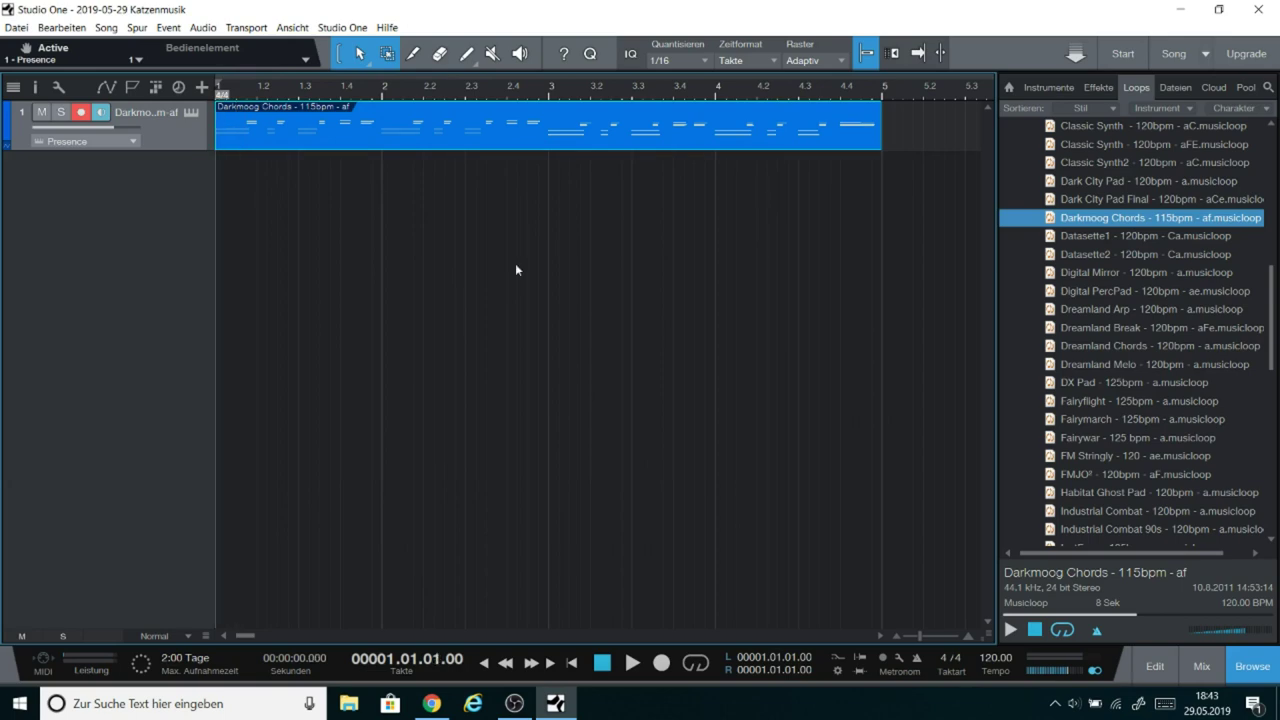
{"action": "left_click", "coordinate": [632, 666]}
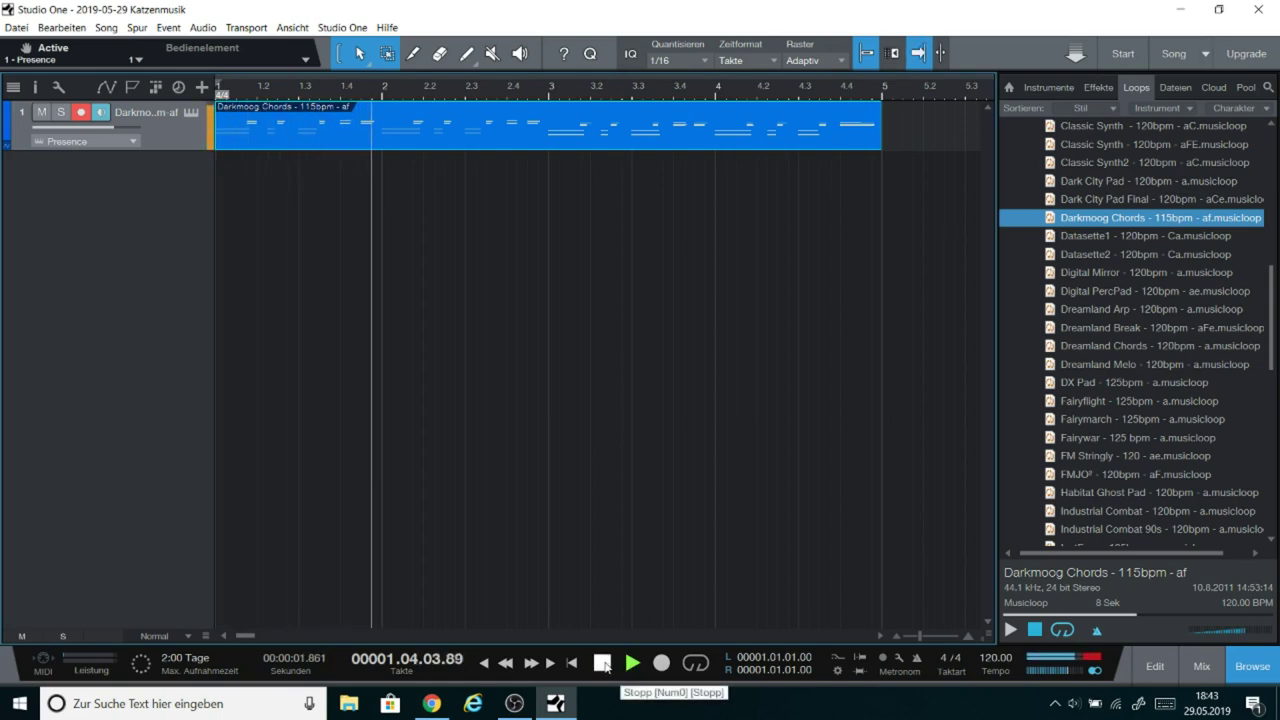
{"action": "left_click", "coordinate": [602, 663]}
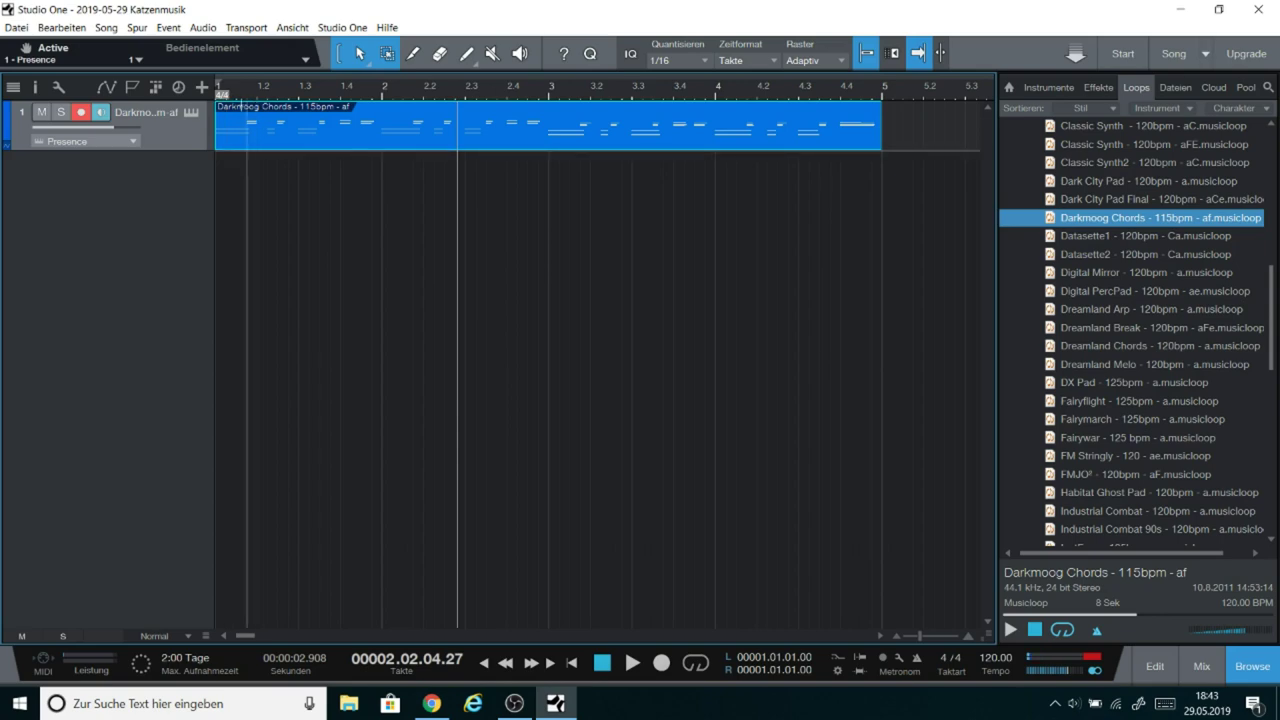
Step: Test a few notes in the track's Presence instrument, and set its input to Alle Eingänge
{"action": "left_click", "coordinate": [192, 117]}
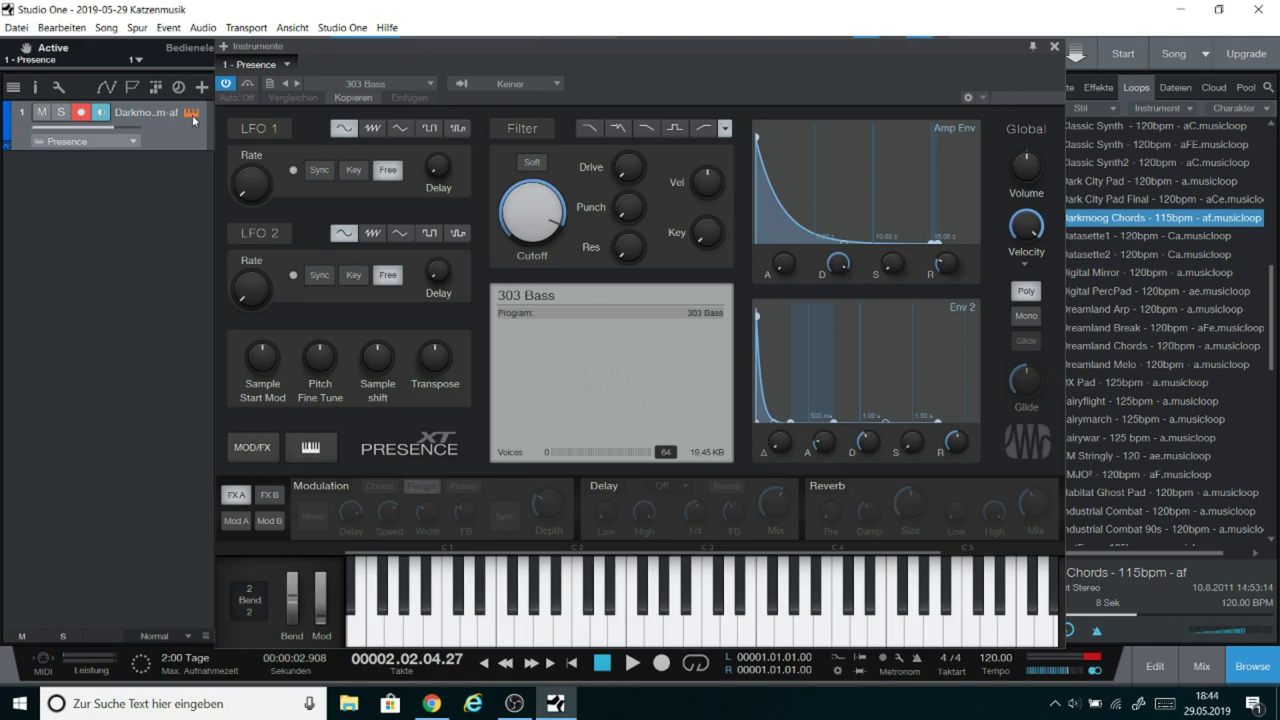
{"action": "left_click", "coordinate": [583, 640]}
{"action": "left_click", "coordinate": [618, 641]}
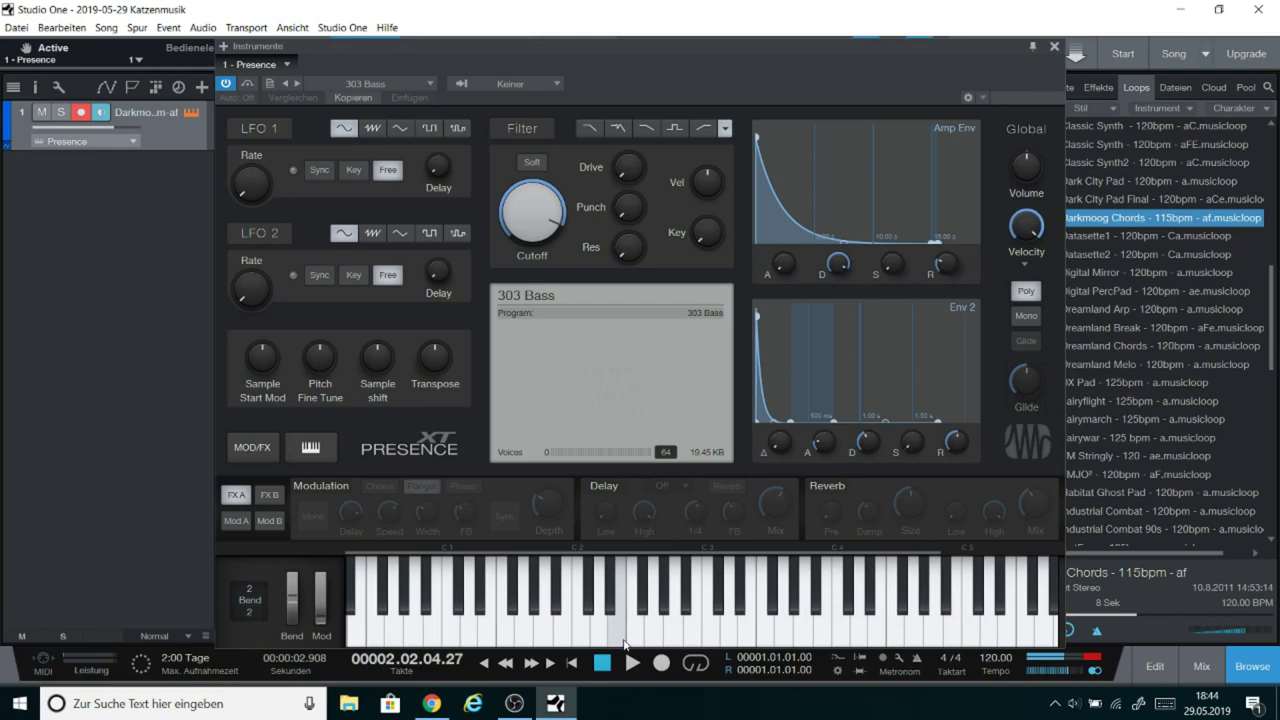
{"action": "left_click", "coordinate": [657, 594]}
{"action": "left_click", "coordinate": [541, 84]}
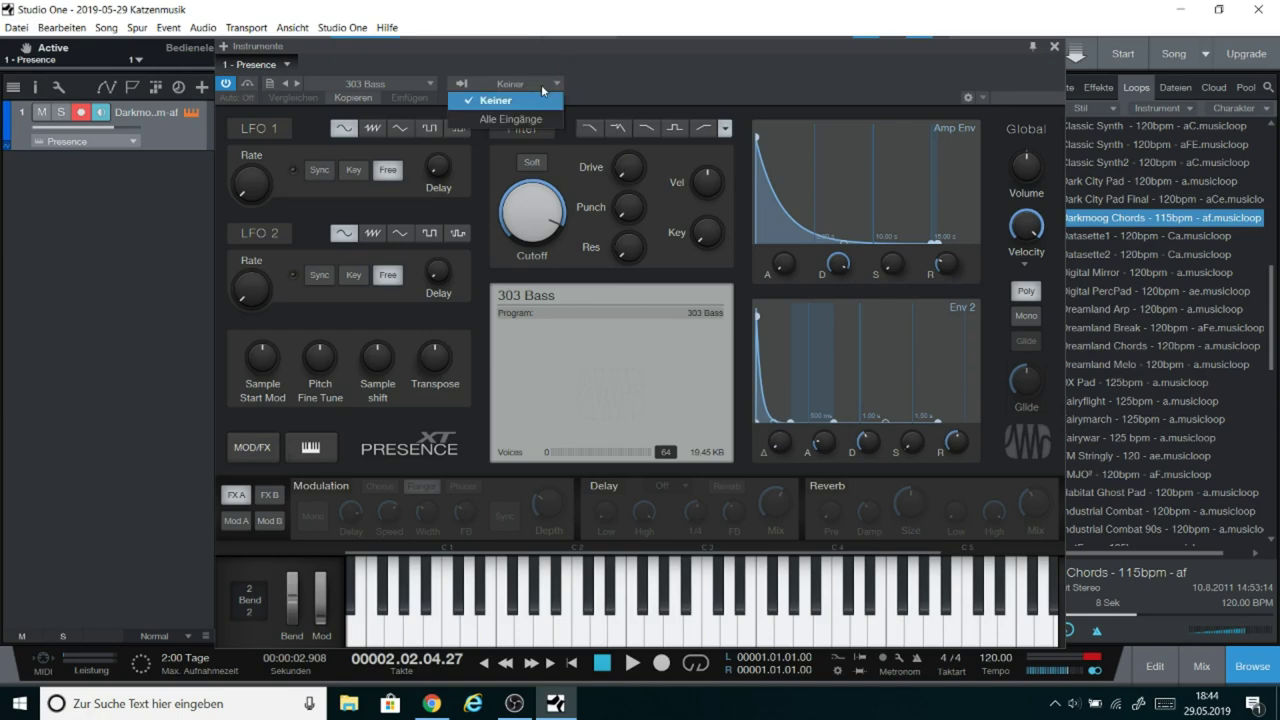
{"action": "left_click", "coordinate": [538, 121]}
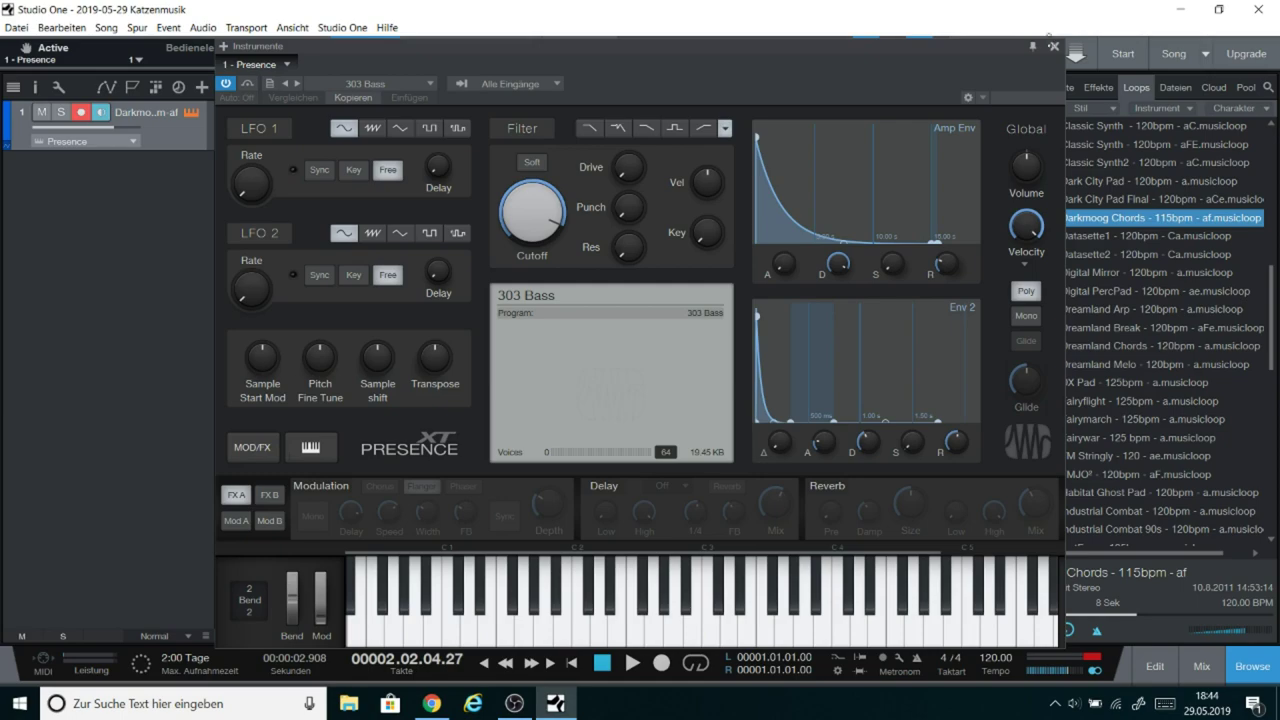
{"action": "left_click", "coordinate": [1053, 46]}
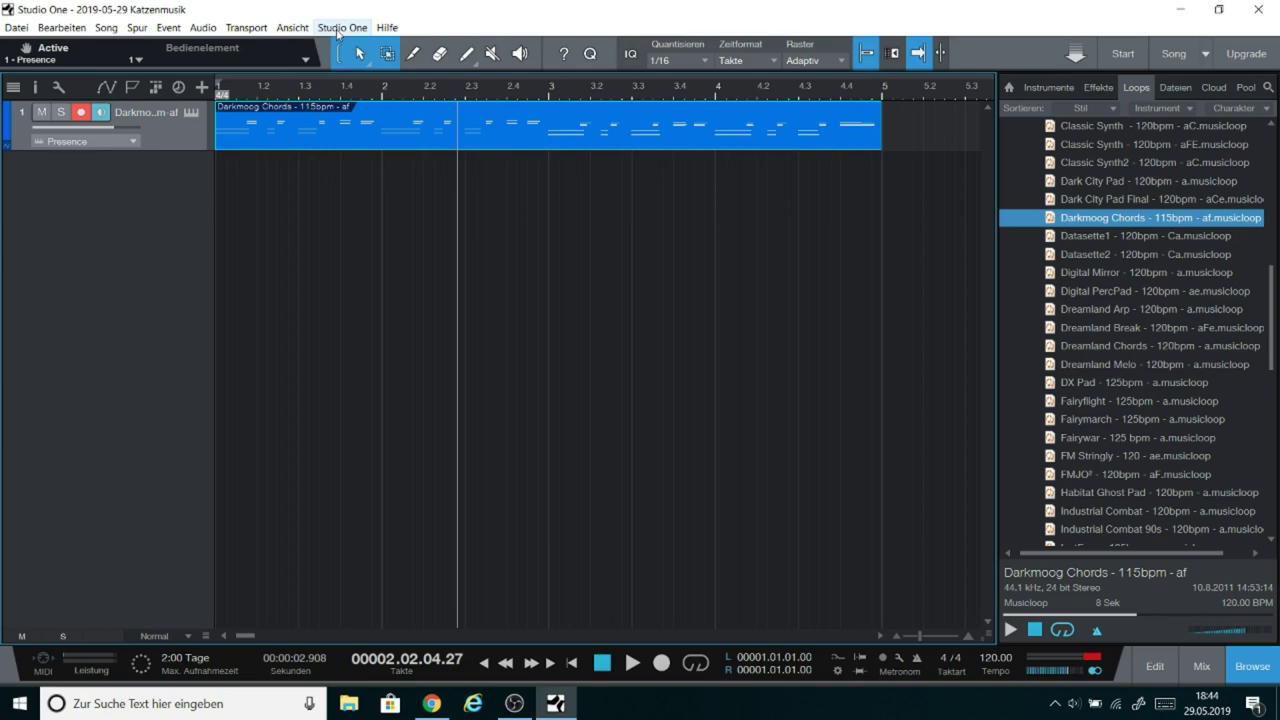
Step: Check the available audio devices in the program options, keeping Windows Audio selected
{"action": "left_click", "coordinate": [340, 28]}
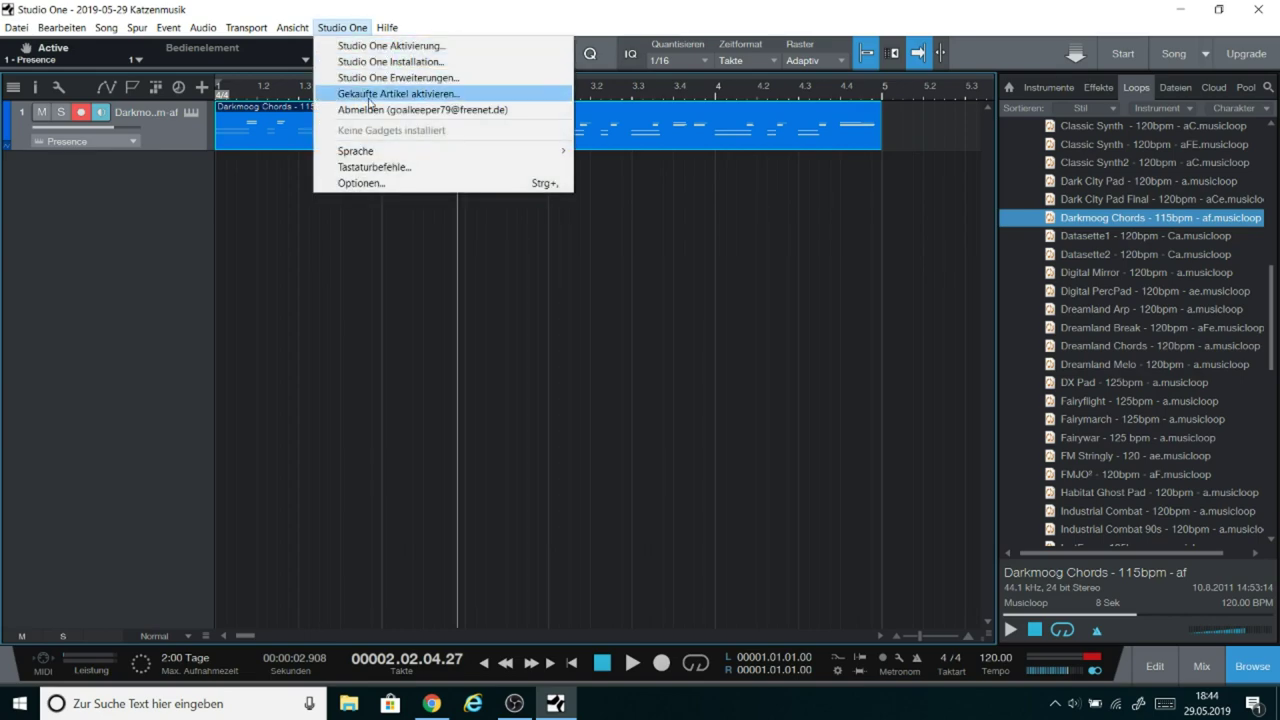
{"action": "left_click", "coordinate": [354, 184]}
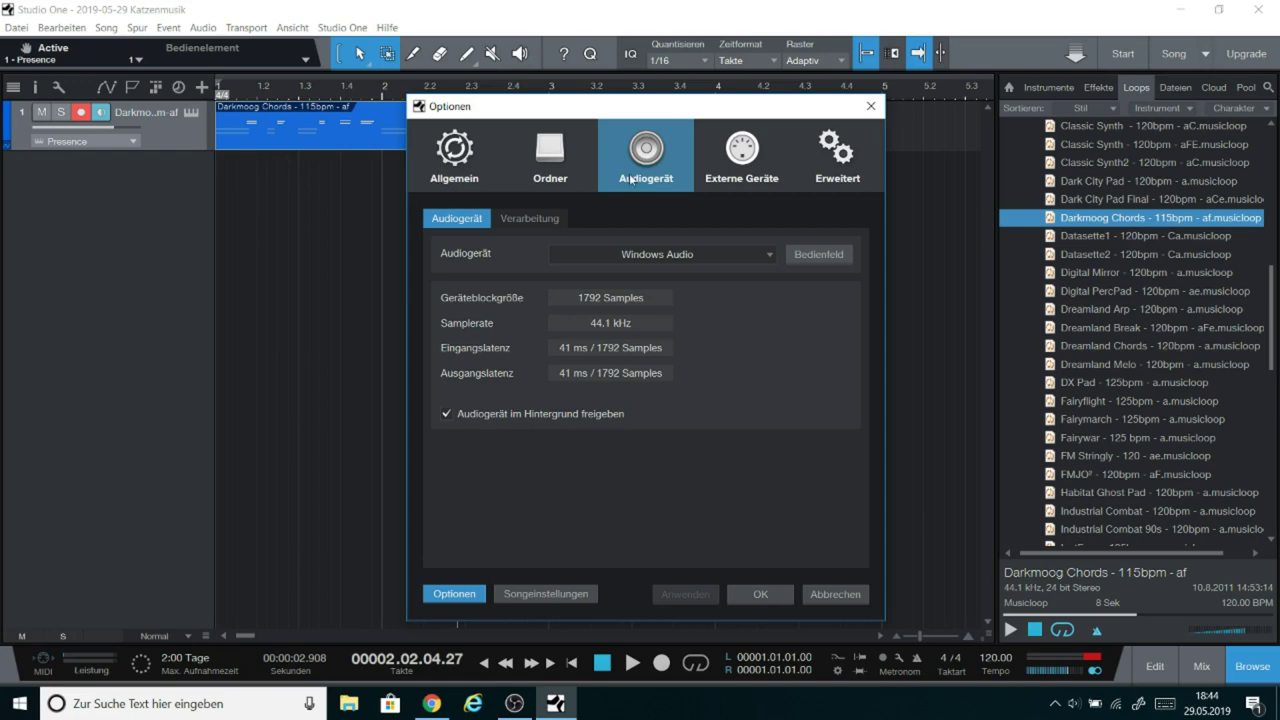
{"action": "left_click", "coordinate": [772, 256]}
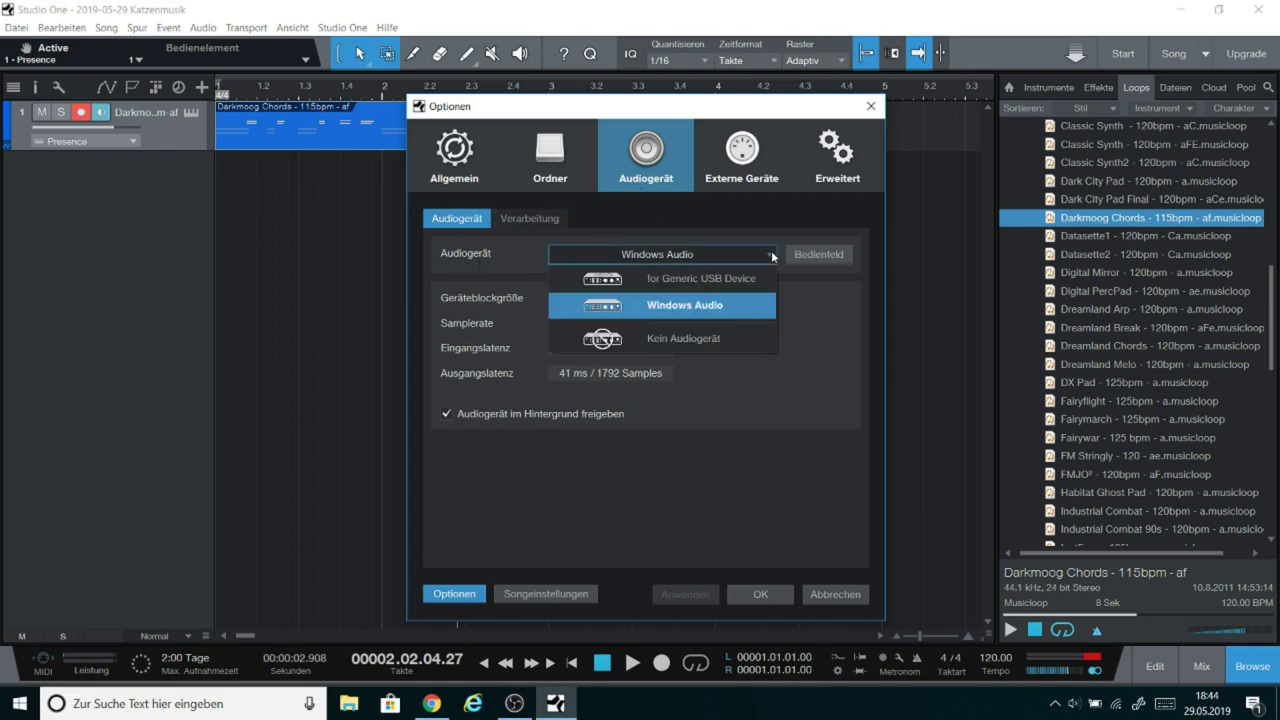
{"action": "left_click", "coordinate": [772, 256]}
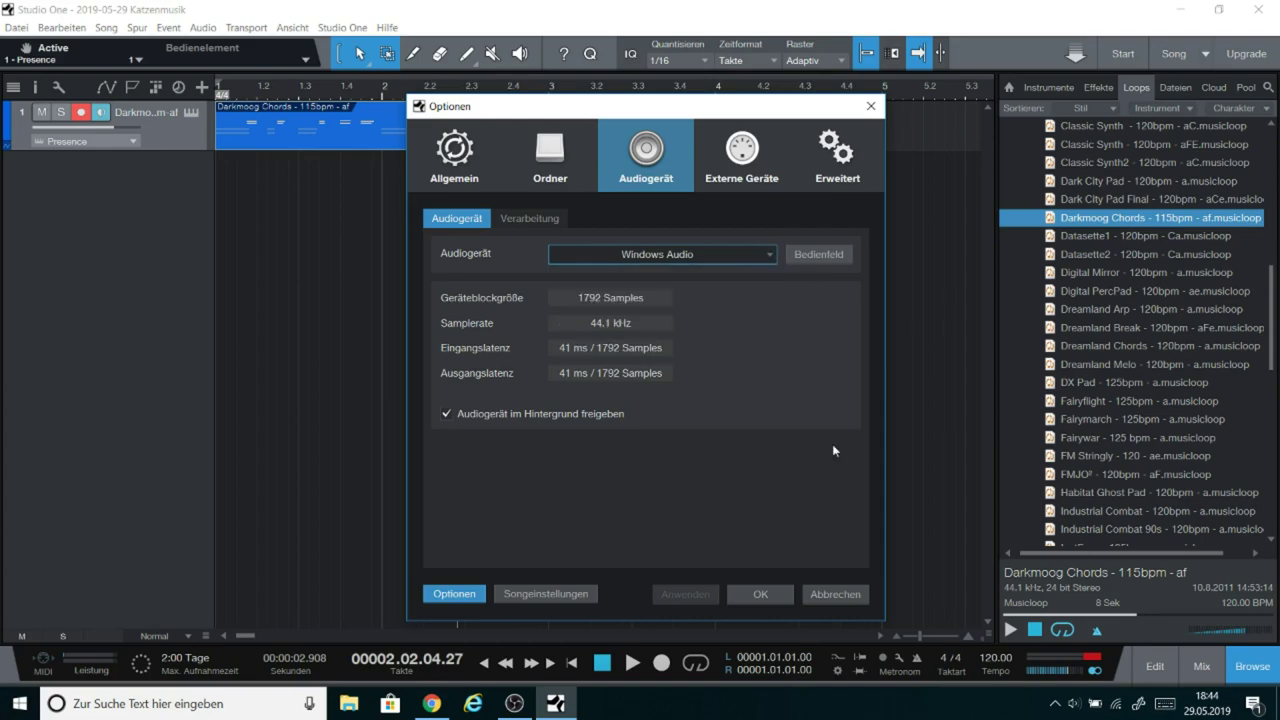
{"action": "left_click", "coordinate": [762, 594]}
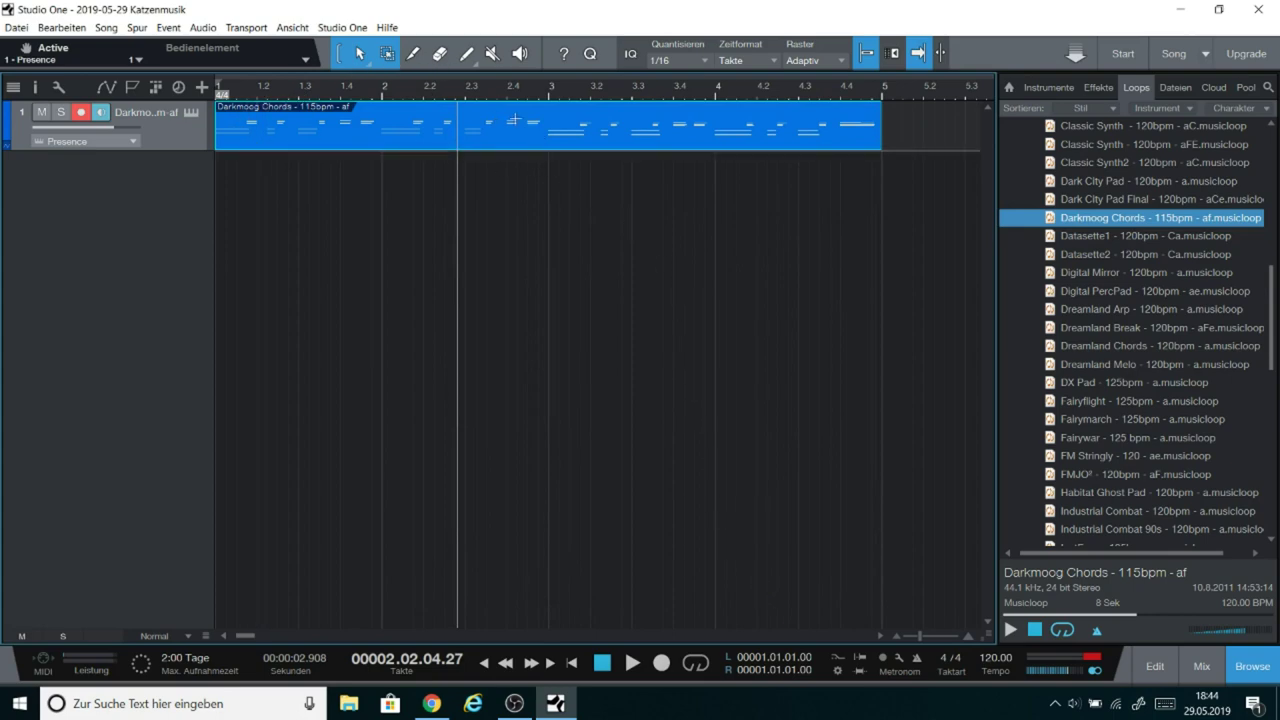
Step: Load the Analog Bell synth preset in the track's Presence instrument and try out several notes on its keyboard
{"action": "left_click", "coordinate": [191, 114]}
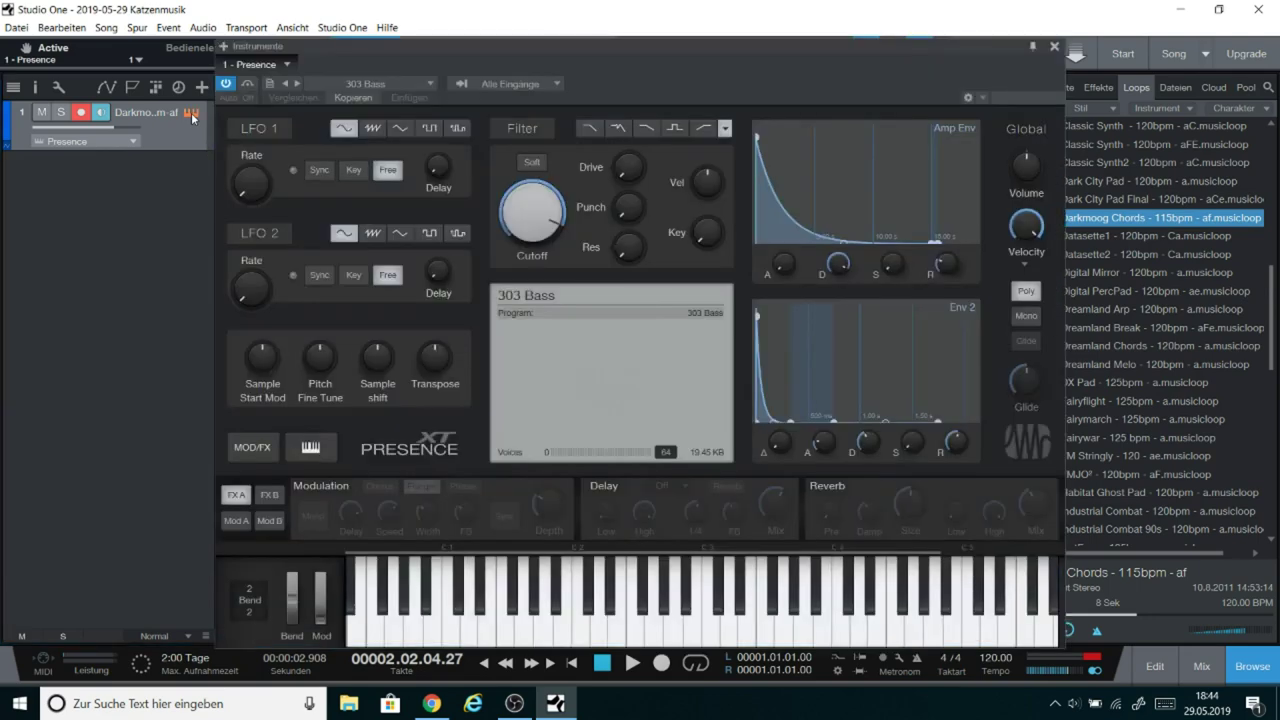
{"action": "left_click", "coordinate": [397, 82]}
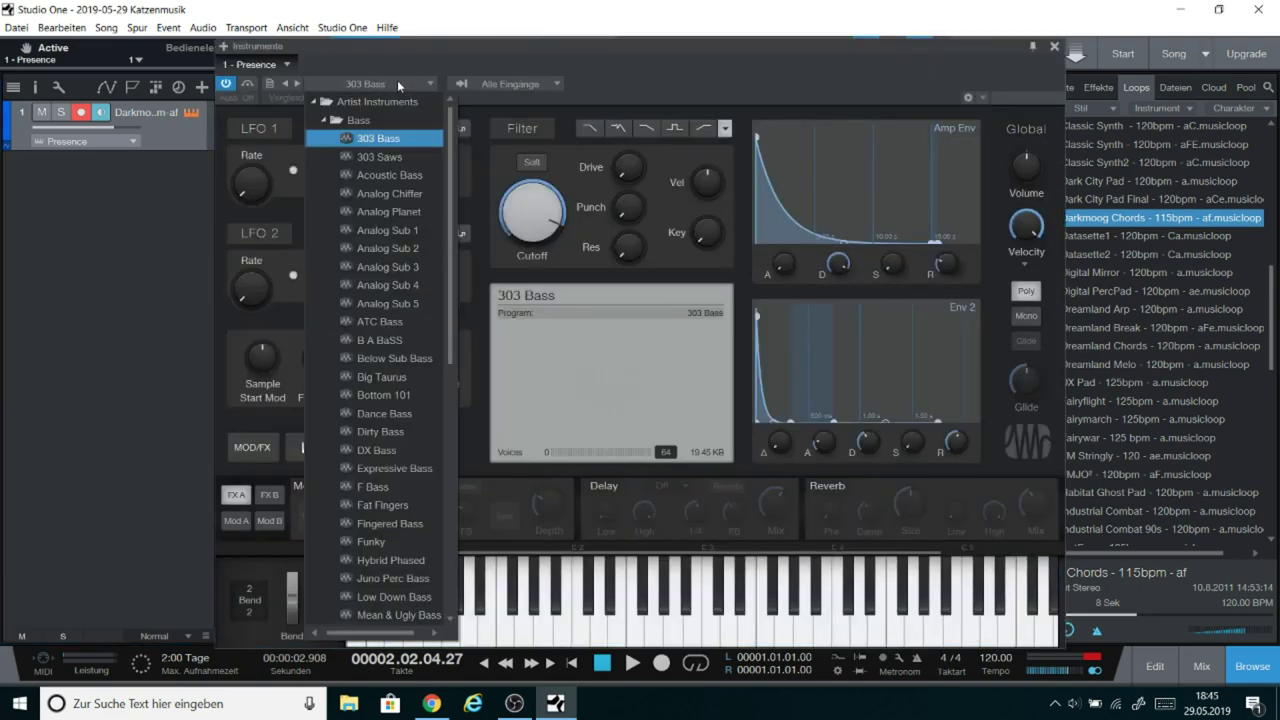
{"action": "left_click", "coordinate": [325, 121]}
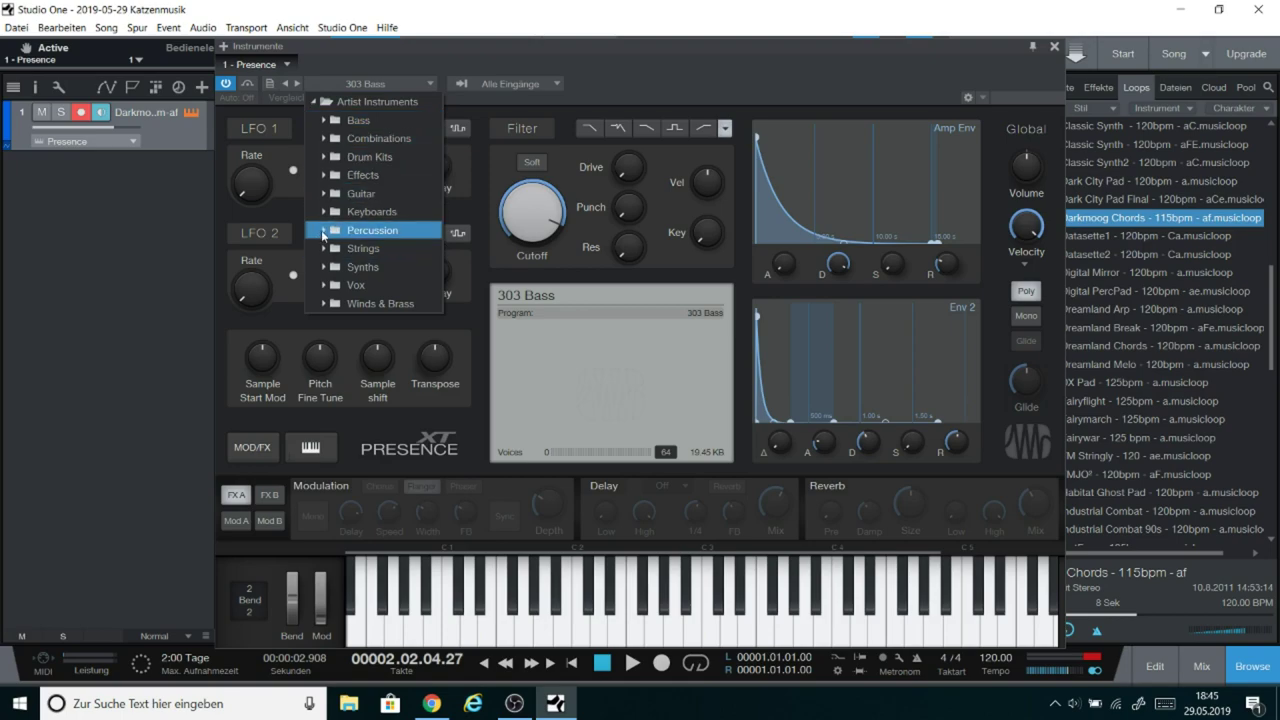
{"action": "left_click", "coordinate": [322, 267]}
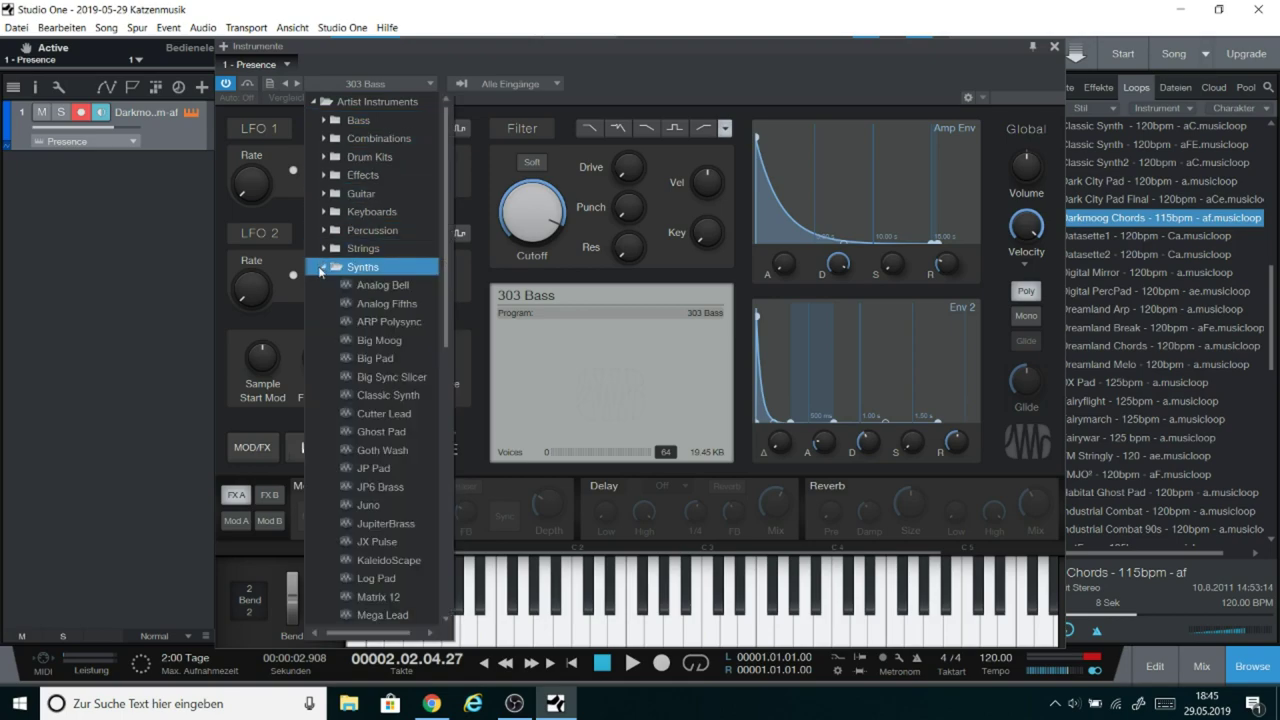
{"action": "left_click", "coordinate": [378, 285]}
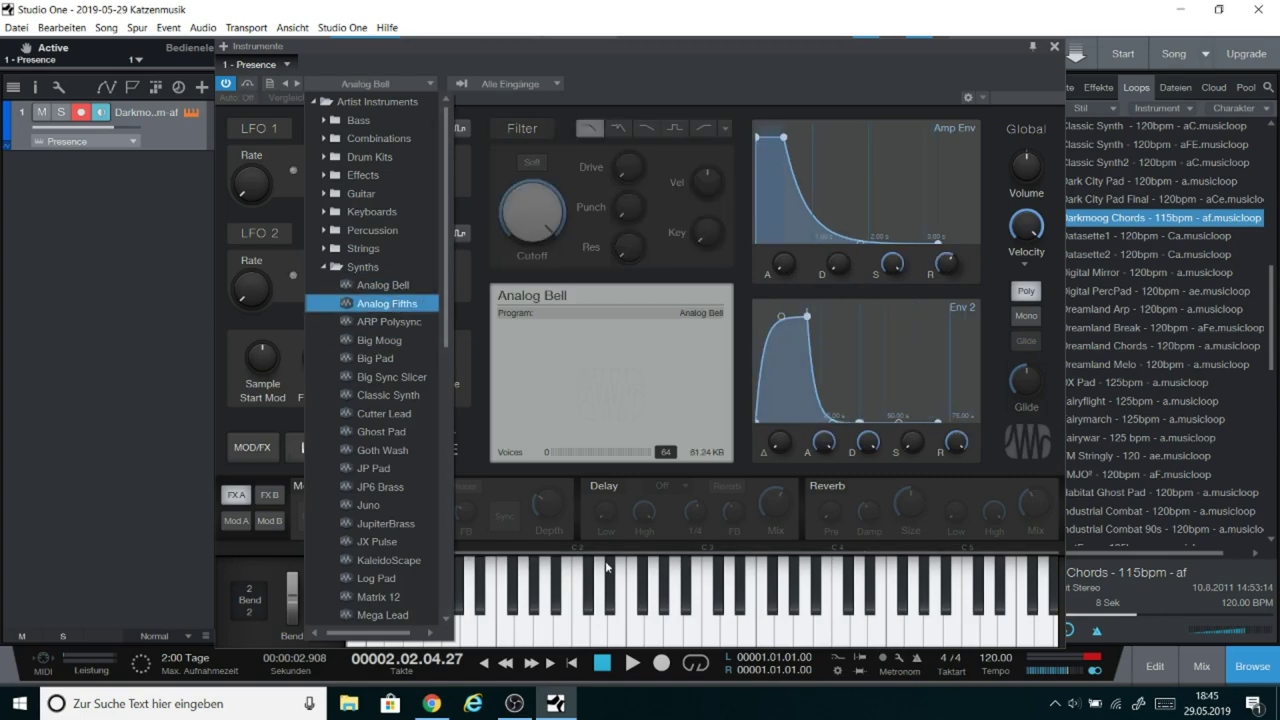
{"action": "left_click", "coordinate": [622, 606]}
{"action": "left_click", "coordinate": [638, 620]}
{"action": "left_click", "coordinate": [691, 622]}
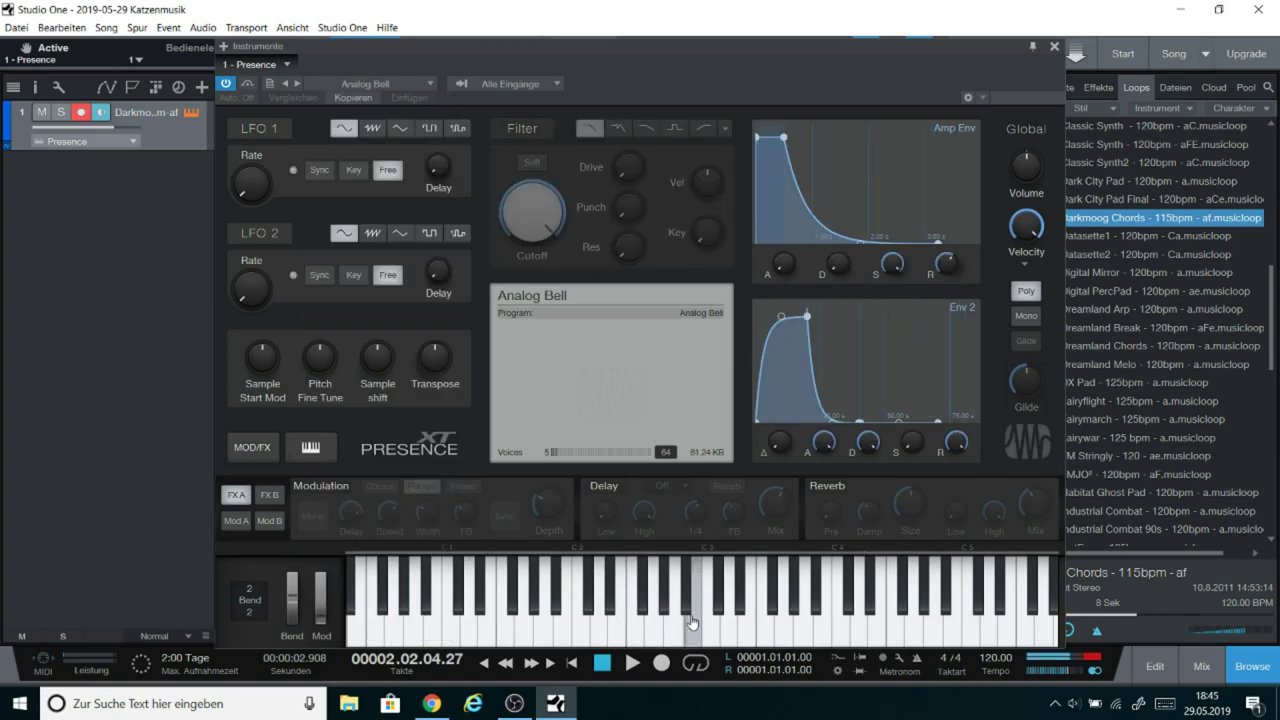
{"action": "left_click", "coordinate": [766, 620]}
{"action": "left_click", "coordinate": [794, 590]}
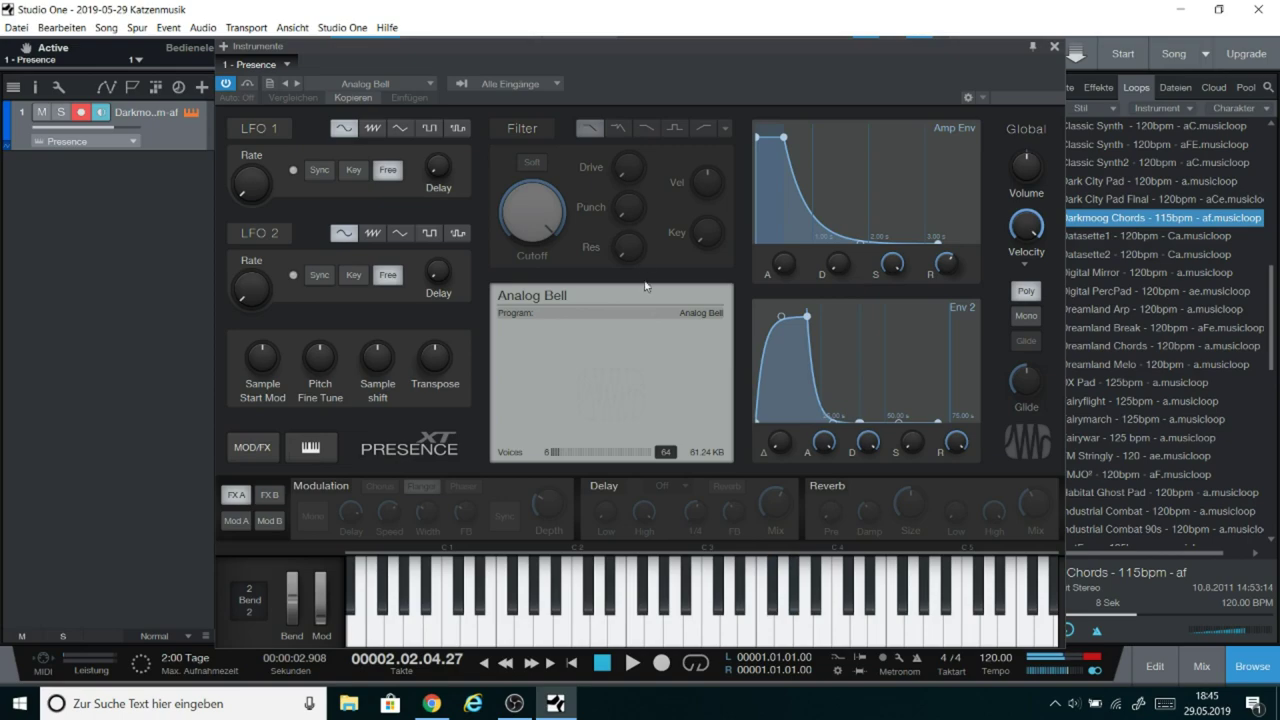
Step: Switch the Presence preset to Ghost Pad and try out several notes on the keyboard
{"action": "left_click", "coordinate": [431, 84]}
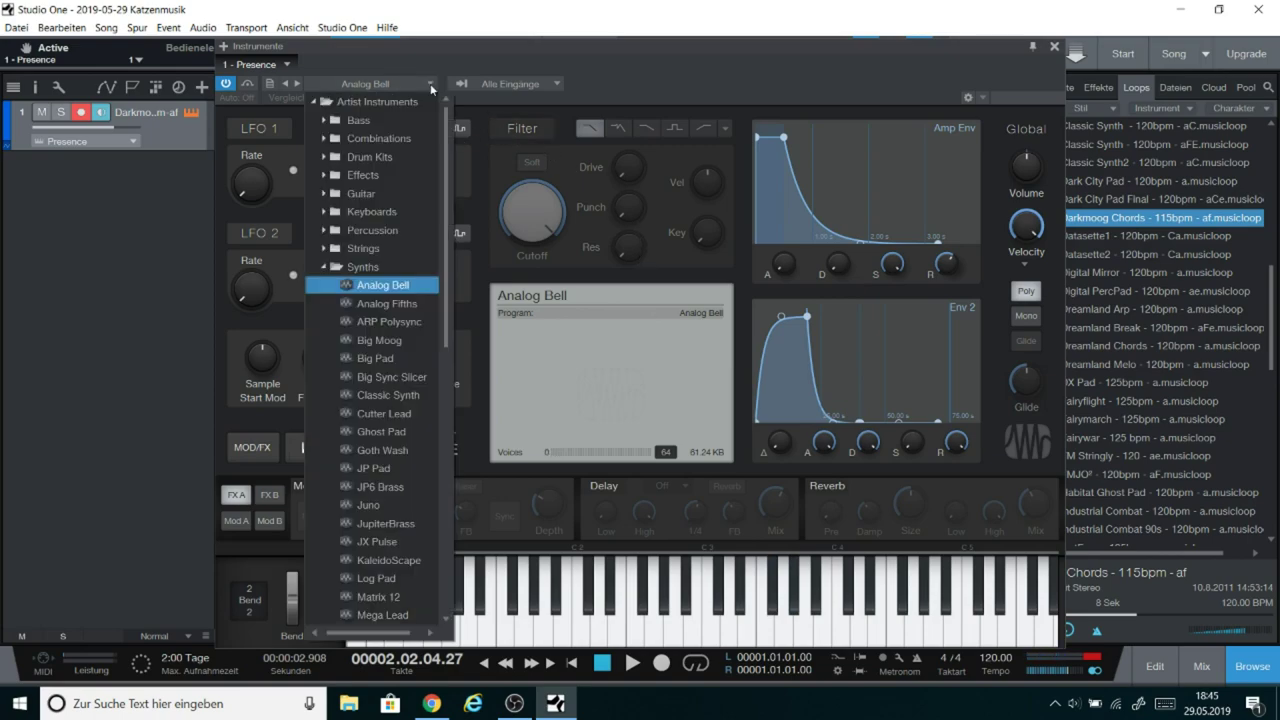
{"action": "left_click", "coordinate": [381, 431]}
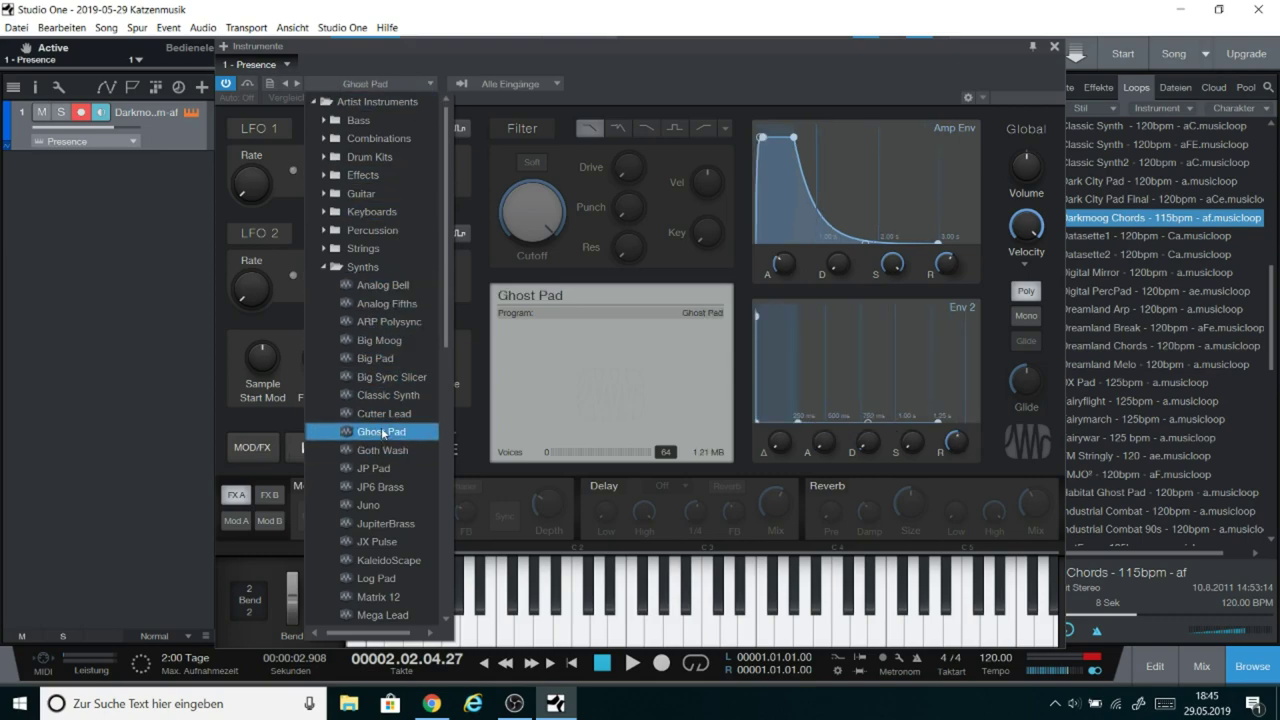
{"action": "left_click", "coordinate": [564, 610]}
{"action": "left_click", "coordinate": [620, 615]}
{"action": "left_click", "coordinate": [667, 595]}
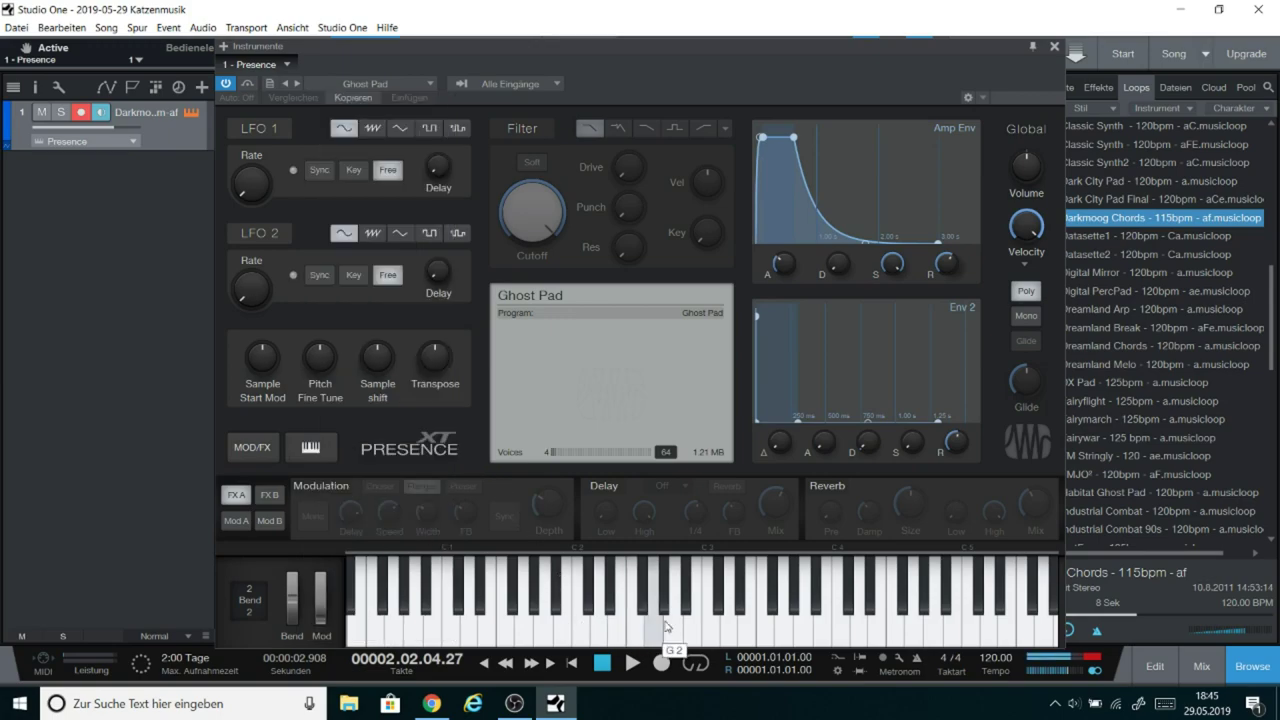
{"action": "left_click", "coordinate": [720, 600]}
{"action": "left_click", "coordinate": [714, 614]}
{"action": "left_click", "coordinate": [653, 600]}
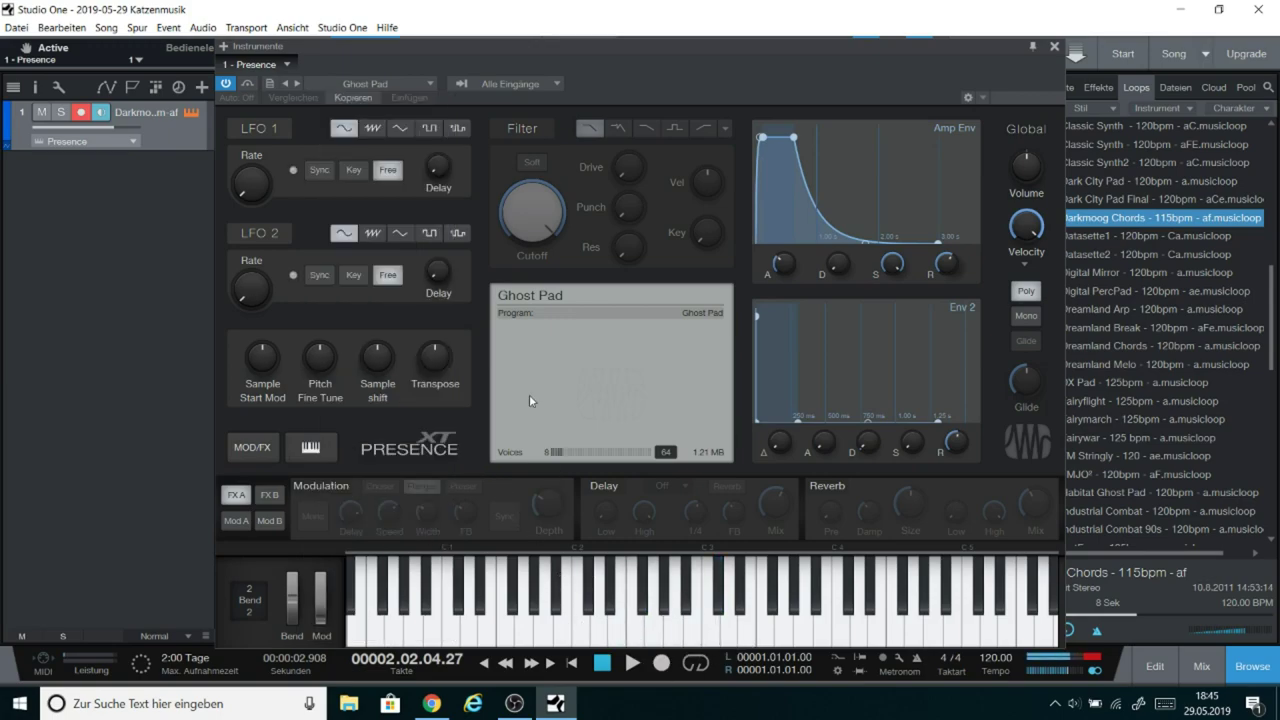
Step: Change the Presence sound to Classic Synth, try out notes across the keyboard, and close the instrument window
{"action": "left_click", "coordinate": [433, 82]}
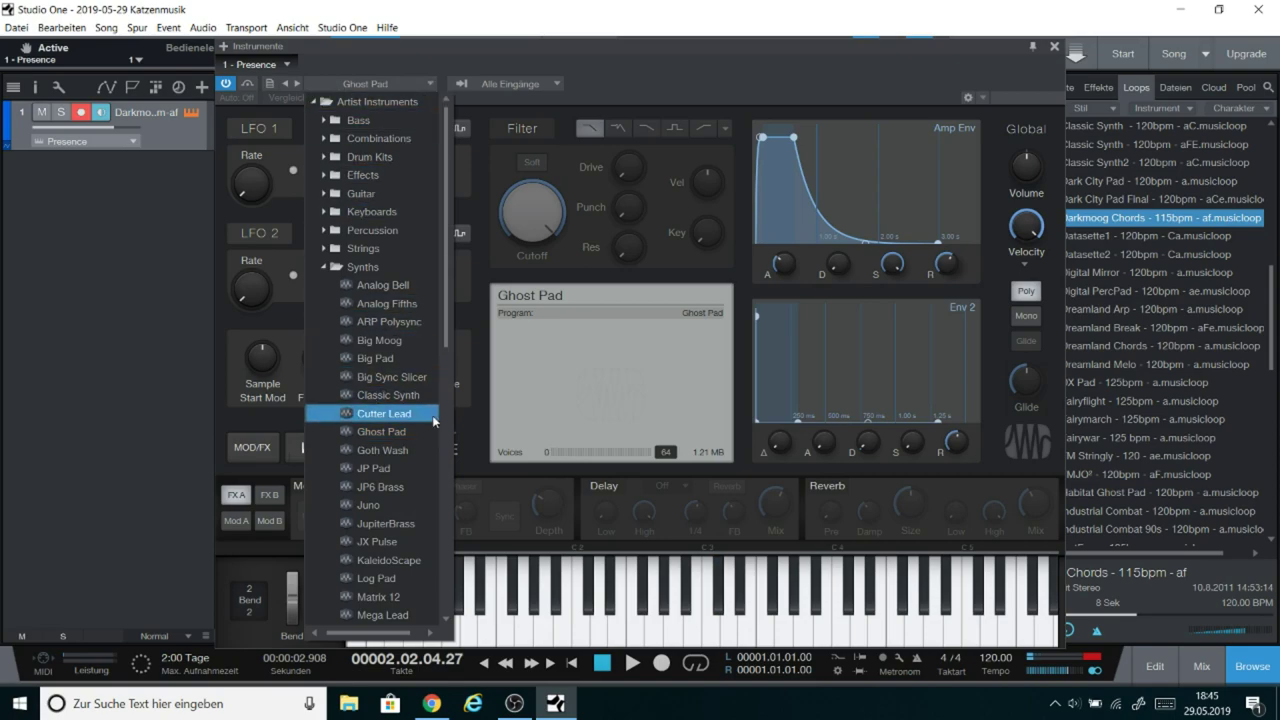
{"action": "left_click", "coordinate": [385, 396]}
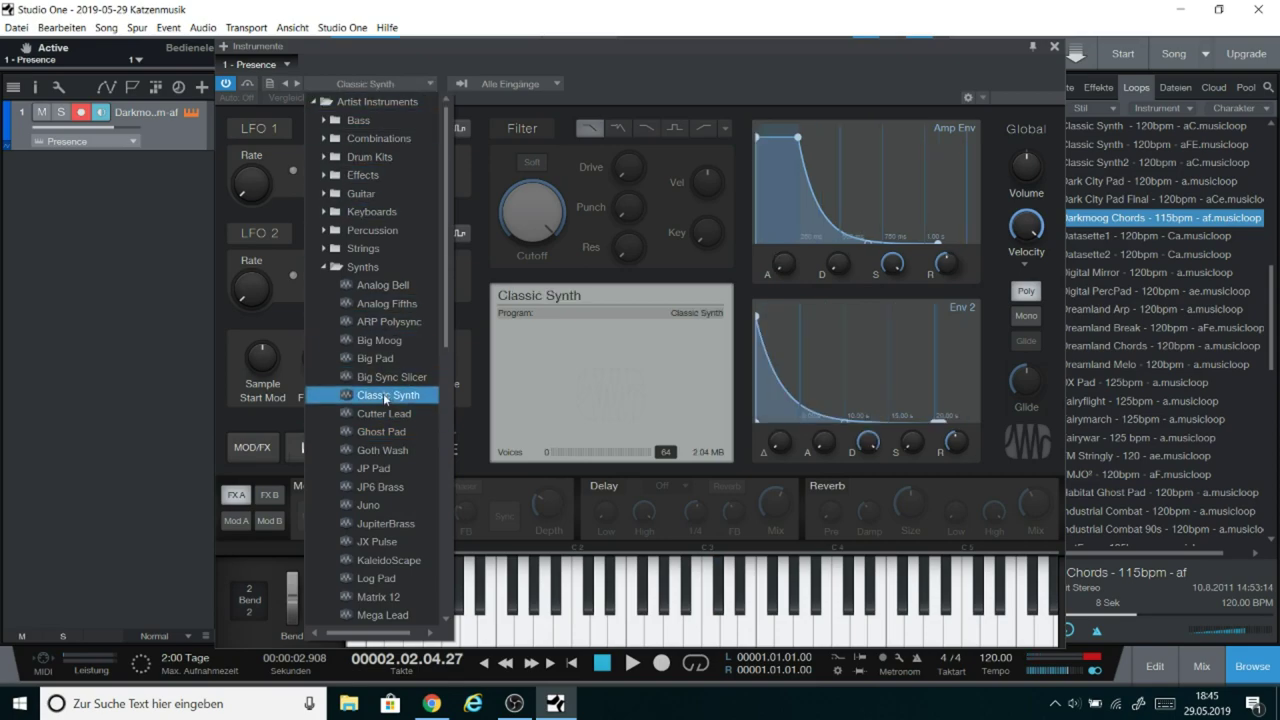
{"action": "left_click", "coordinate": [405, 78]}
{"action": "left_click", "coordinate": [523, 623]}
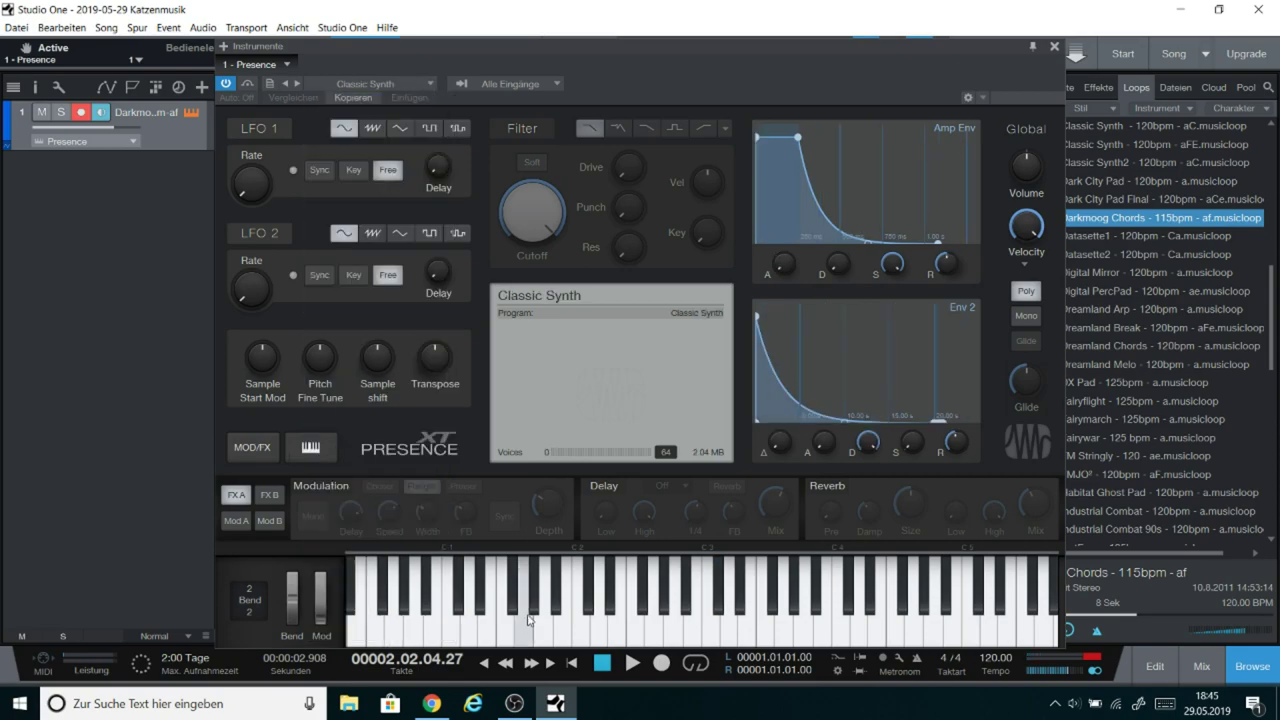
{"action": "left_click", "coordinate": [538, 627]}
{"action": "left_click", "coordinate": [700, 627]}
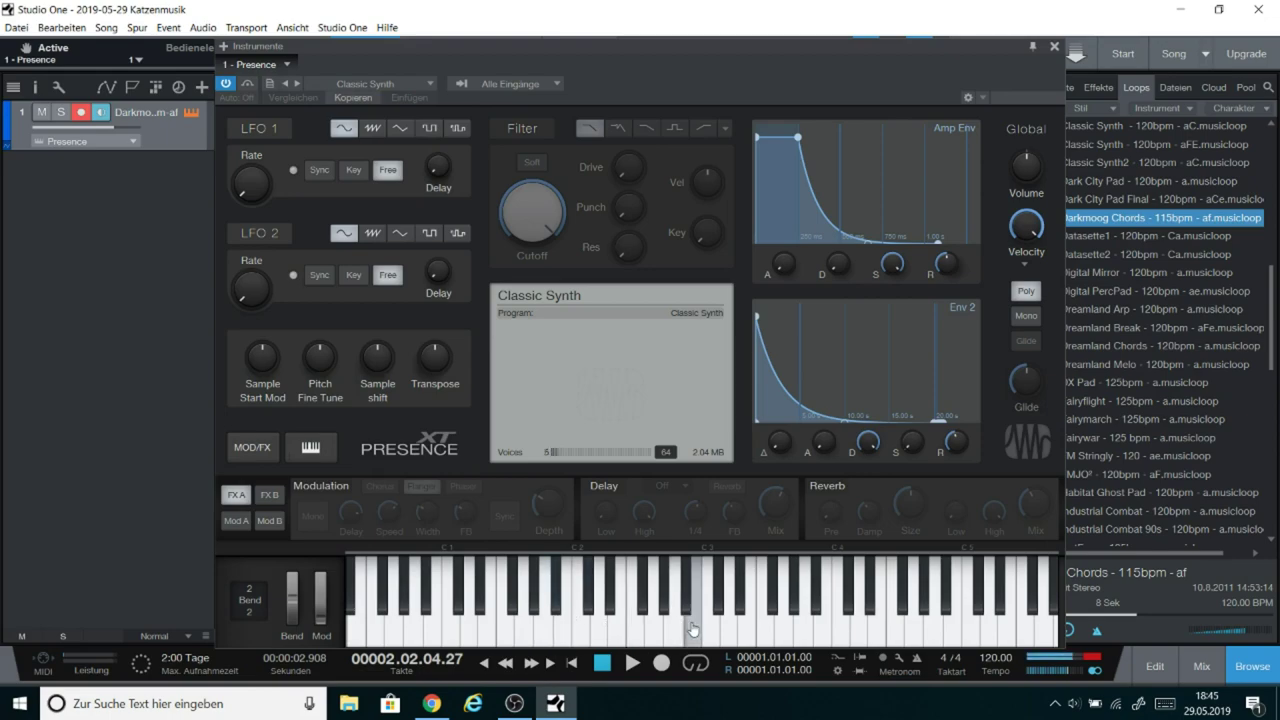
{"action": "left_click", "coordinate": [826, 630]}
{"action": "left_click", "coordinate": [878, 630]}
{"action": "left_click", "coordinate": [914, 630]}
{"action": "left_click", "coordinate": [932, 630]}
{"action": "left_click", "coordinate": [948, 630]}
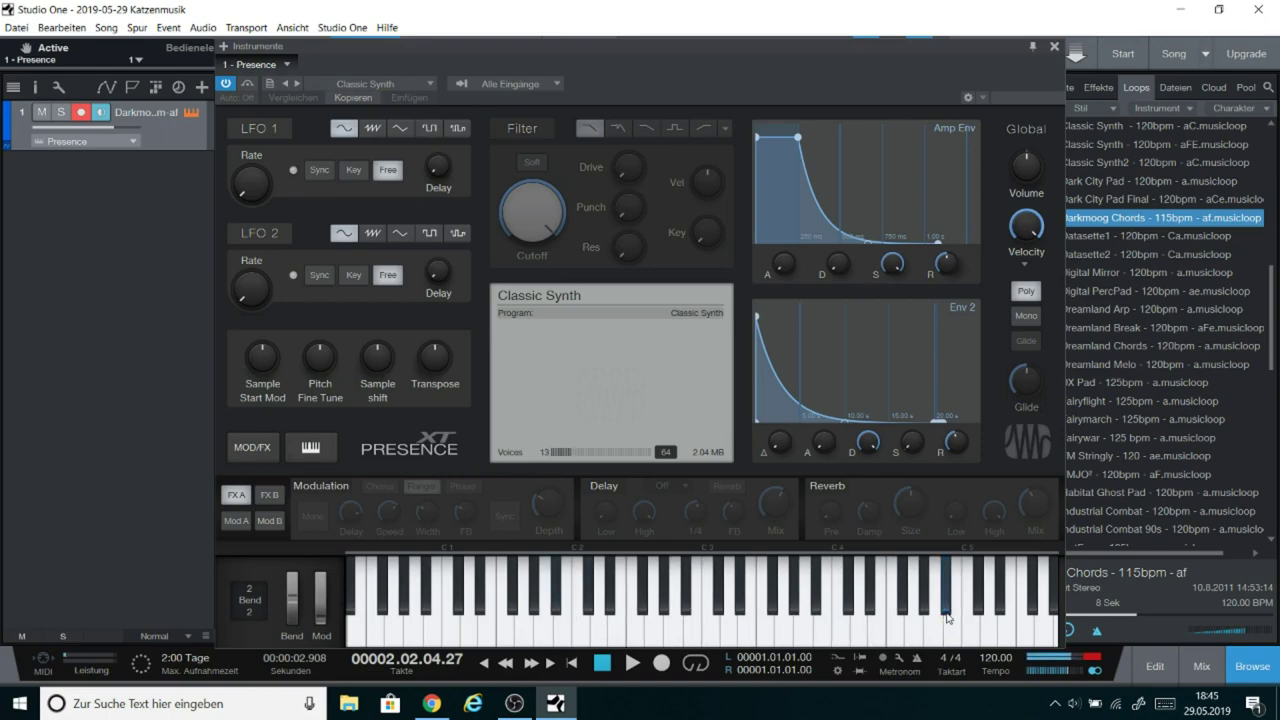
{"action": "left_click", "coordinate": [1054, 46]}
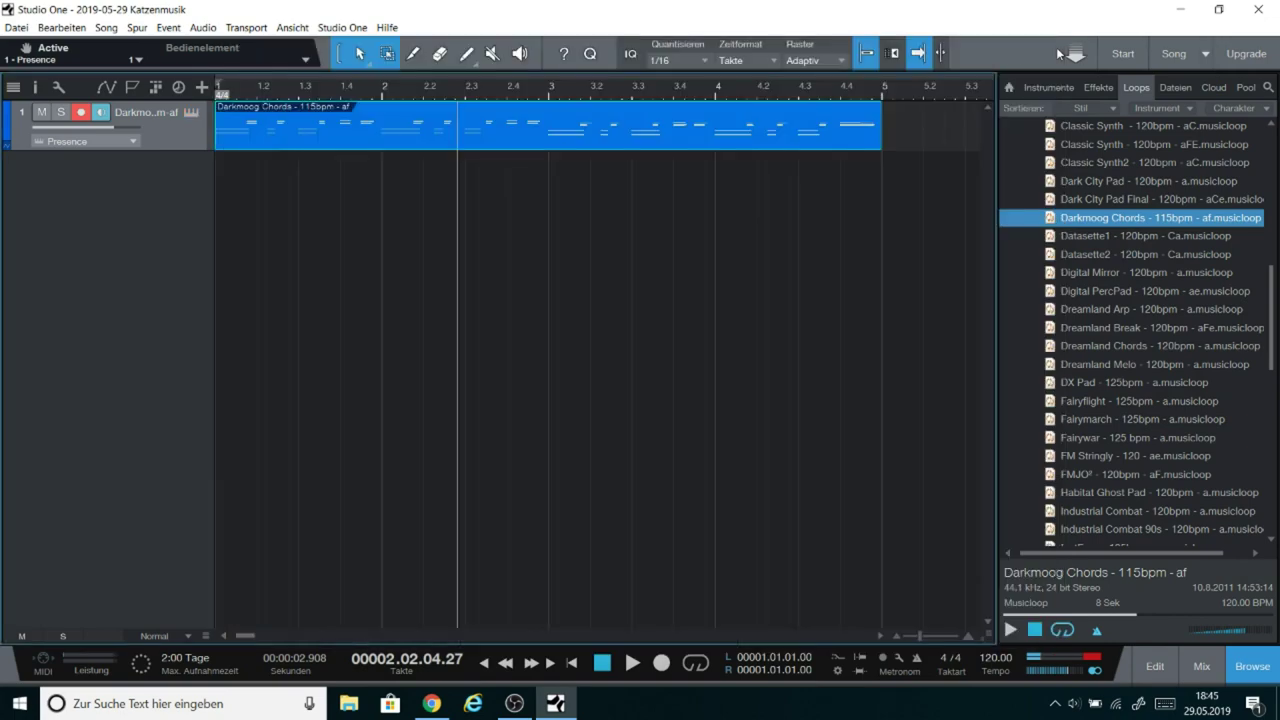
Step: Return the playhead to the song start, listen to the Darkmoog Chords track with its new sound, and stop the playback
{"action": "left_click", "coordinate": [601, 663]}
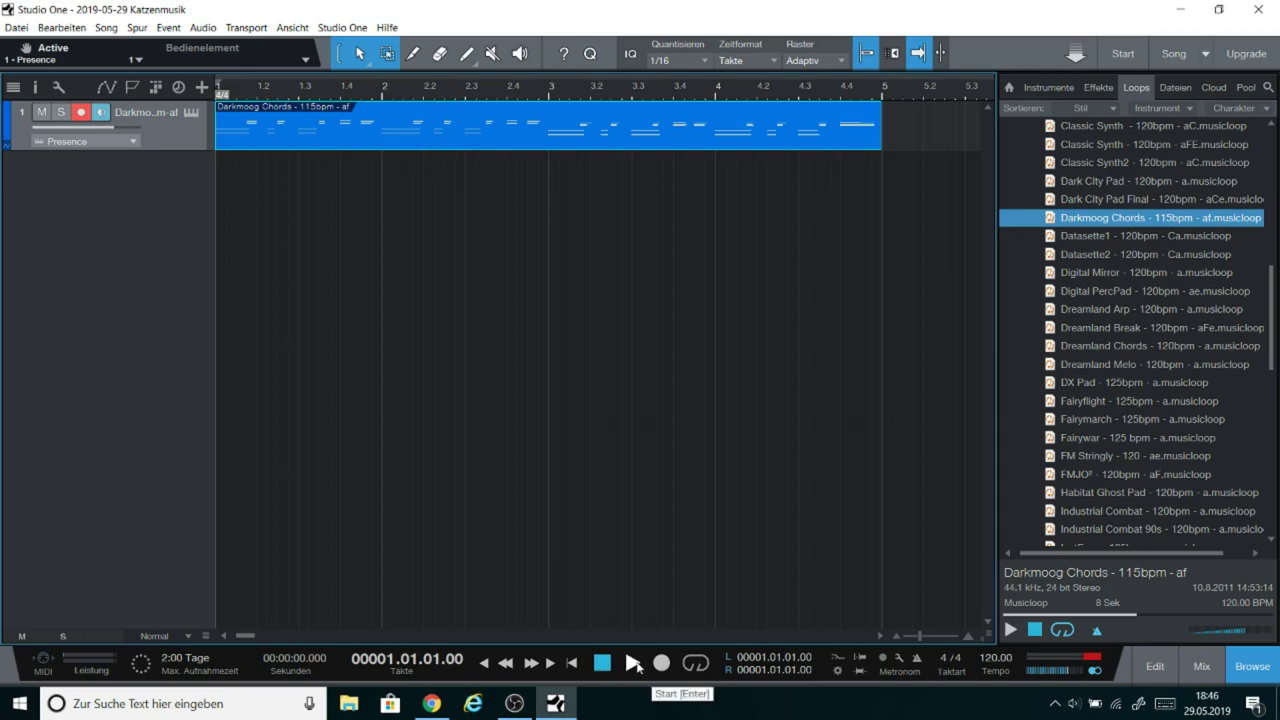
{"action": "left_click", "coordinate": [634, 664]}
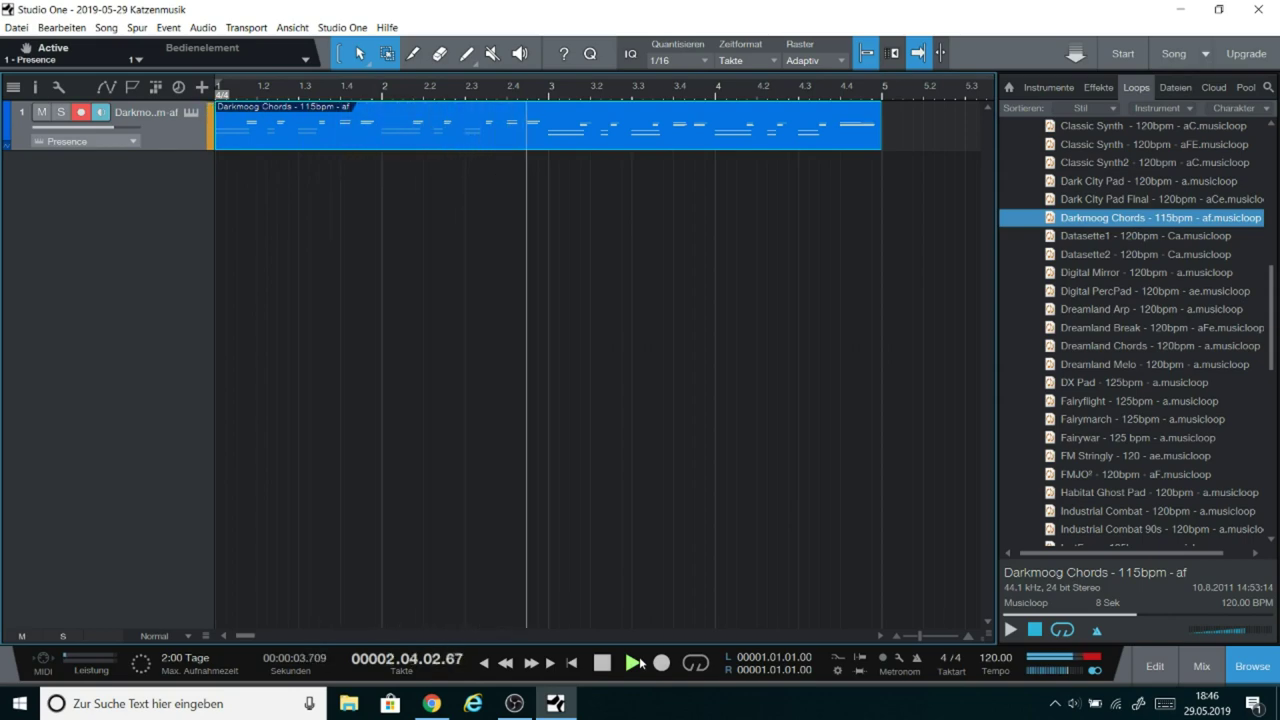
{"action": "left_click", "coordinate": [604, 665]}
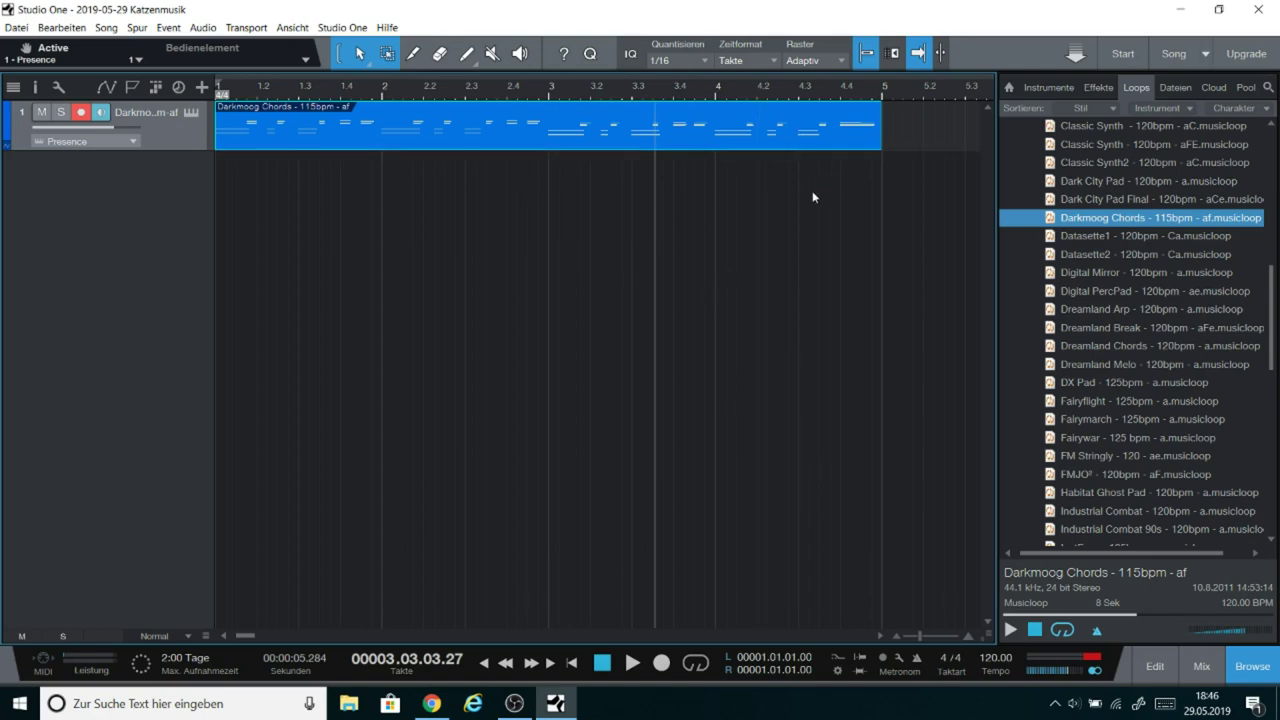
{"action": "left_click_drag", "start_coordinate": [1106, 213], "coordinate": [1068, 214]}
{"action": "mouse_move", "coordinate": [1077, 220]}
{"action": "left_mouse_down"}
{"action": "mouse_move", "coordinate": [1070, 186]}
{"action": "mouse_move", "coordinate": [921, 134]}
{"action": "mouse_move", "coordinate": [1043, 177]}
{"action": "mouse_move", "coordinate": [1074, 229]}
{"action": "mouse_move", "coordinate": [1139, 268]}
{"action": "mouse_move", "coordinate": [1100, 218]}
{"action": "left_mouse_up"}
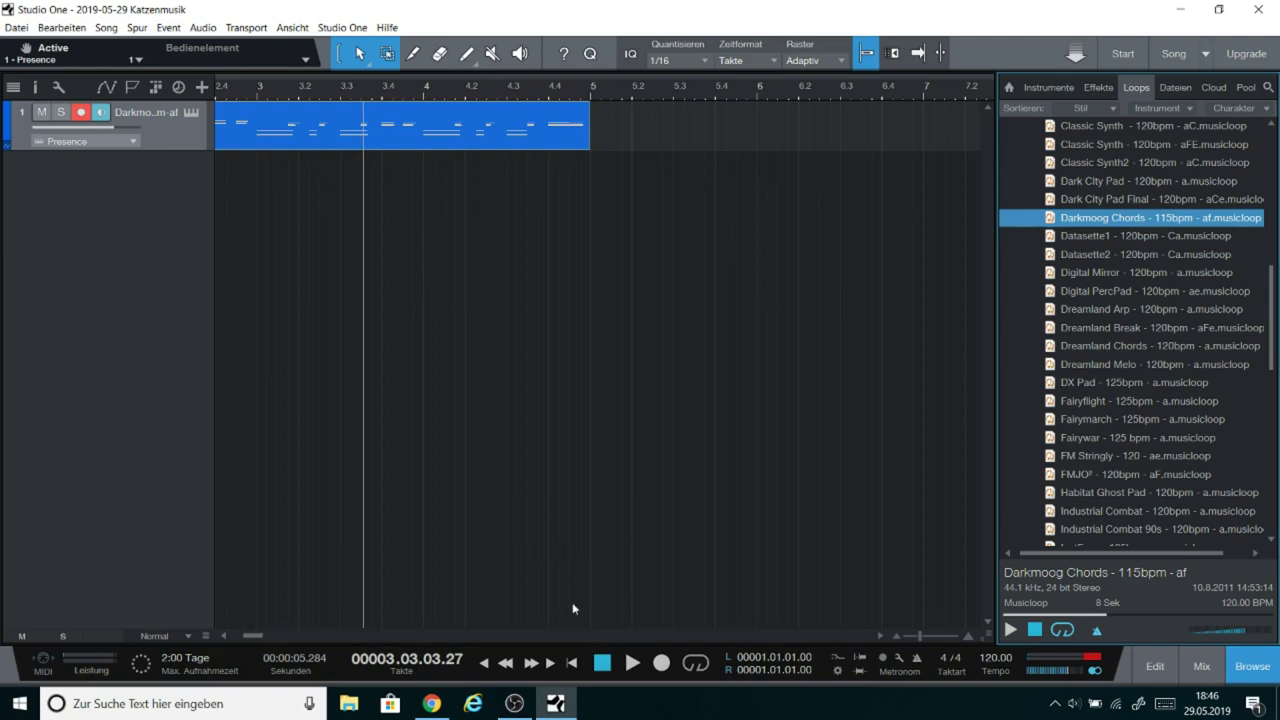
Step: Add one instrument track named Darkmoog2 in lime green, keeping the standard input
{"action": "left_click", "coordinate": [202, 88]}
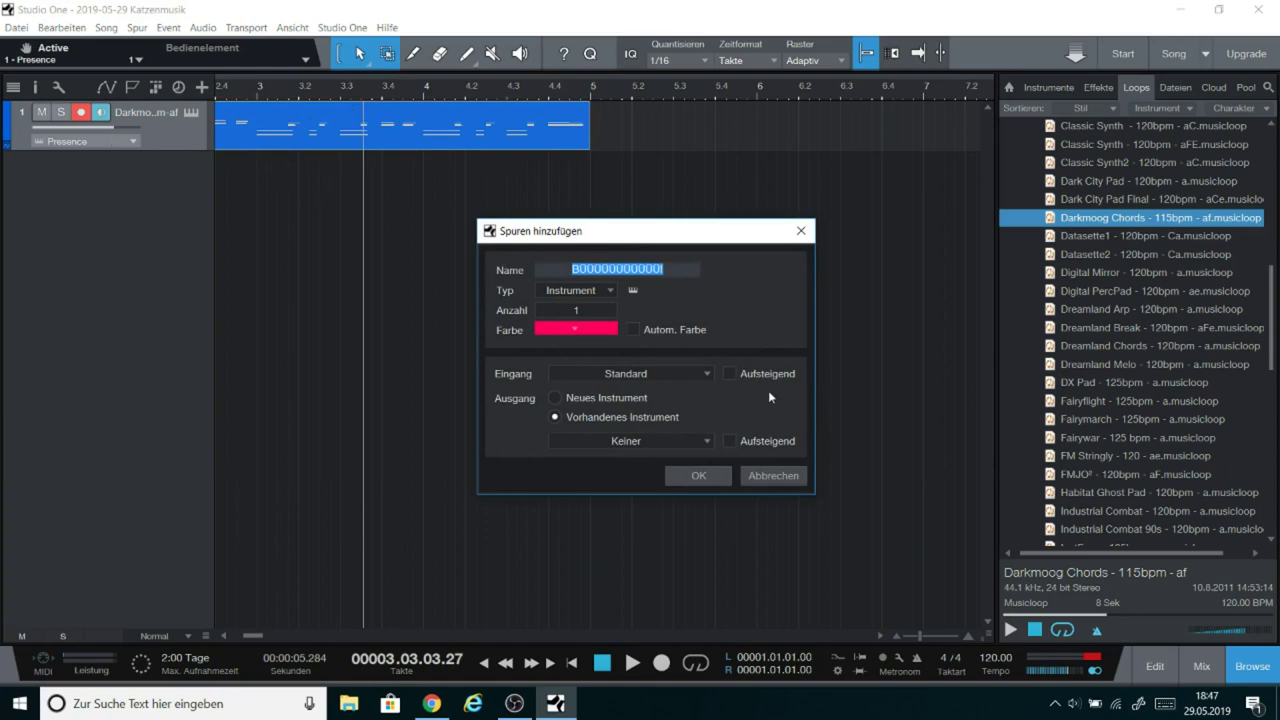
{"action": "type", "text": "Darkmoog"}
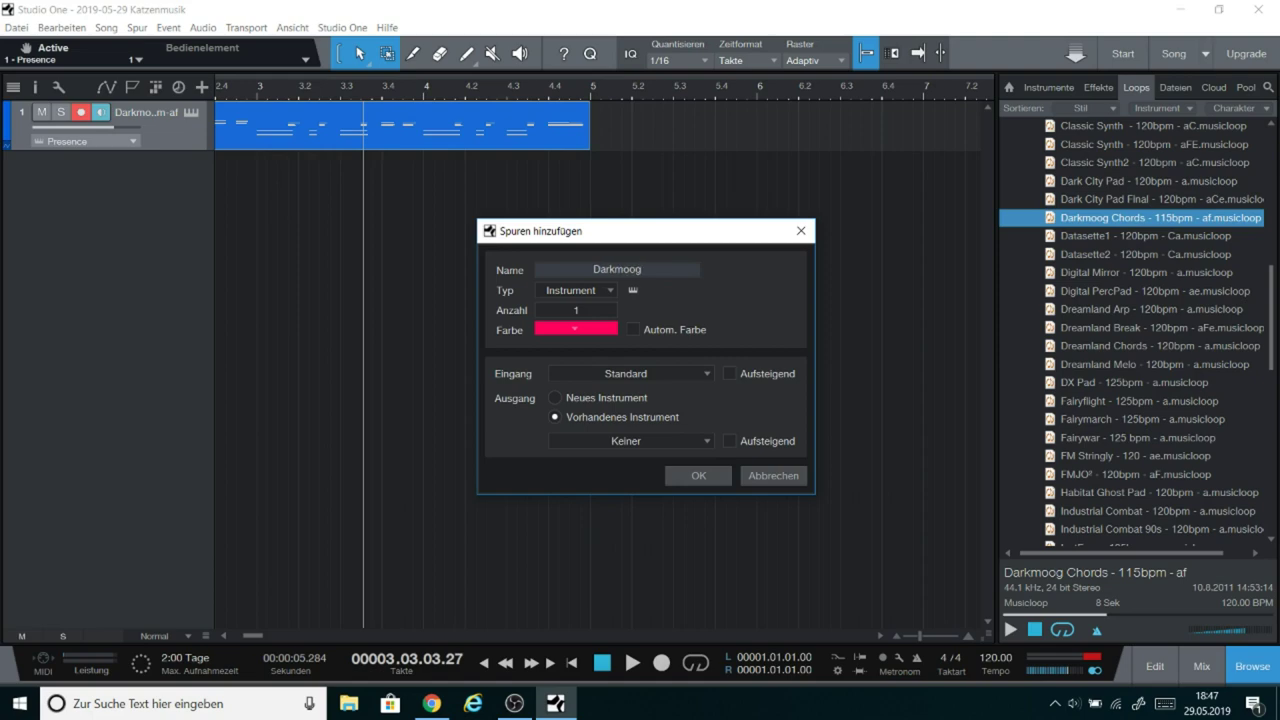
{"action": "type", "text": "2"}
{"action": "left_click", "coordinate": [608, 292]}
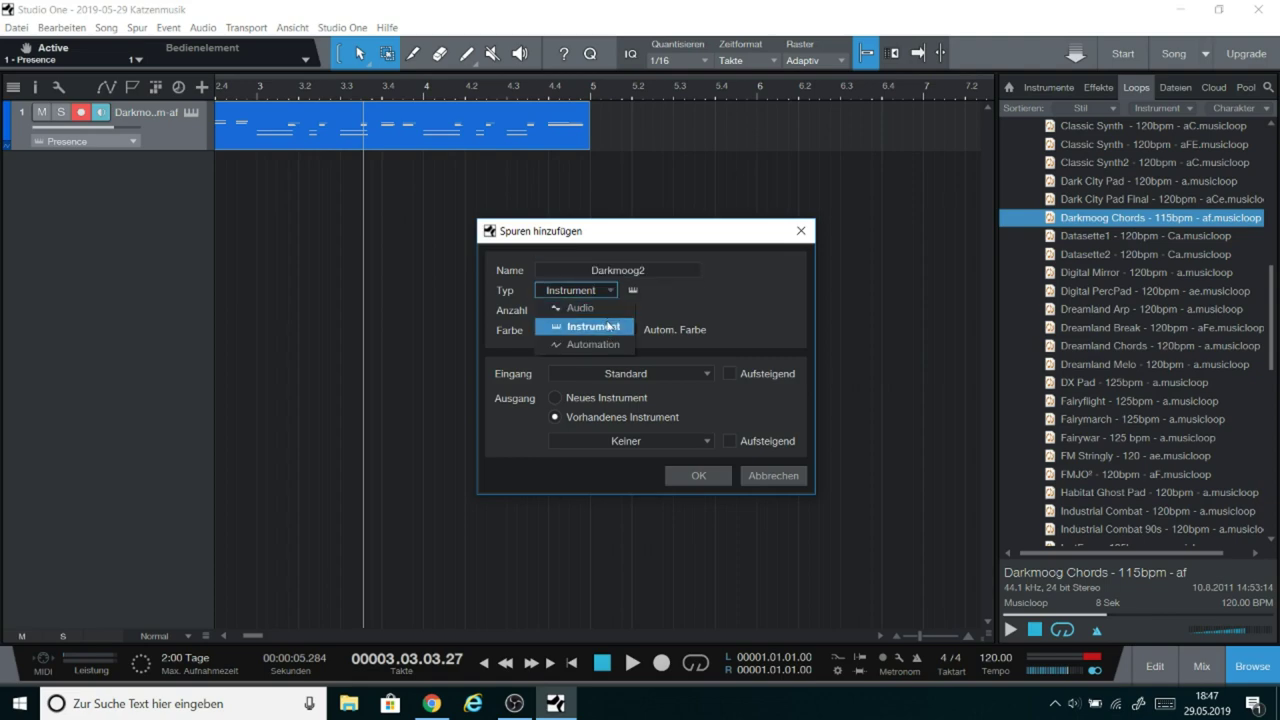
{"action": "left_click", "coordinate": [608, 327]}
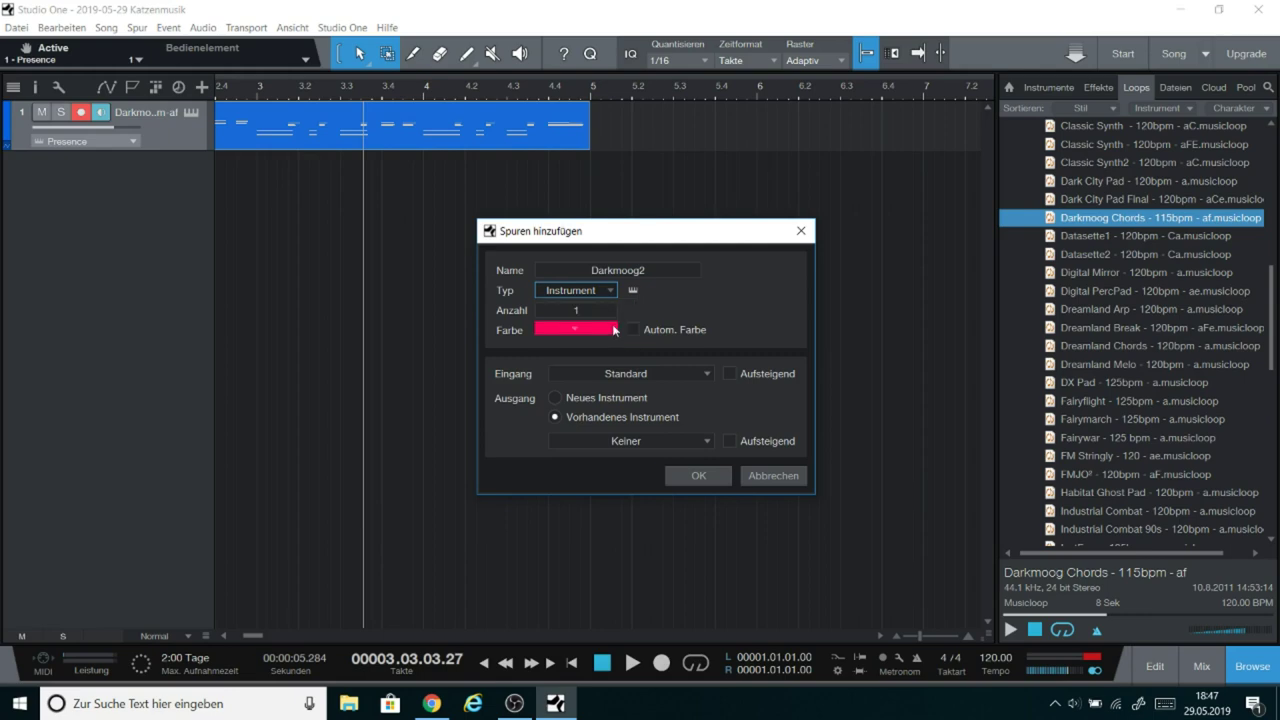
{"action": "left_click", "coordinate": [614, 329]}
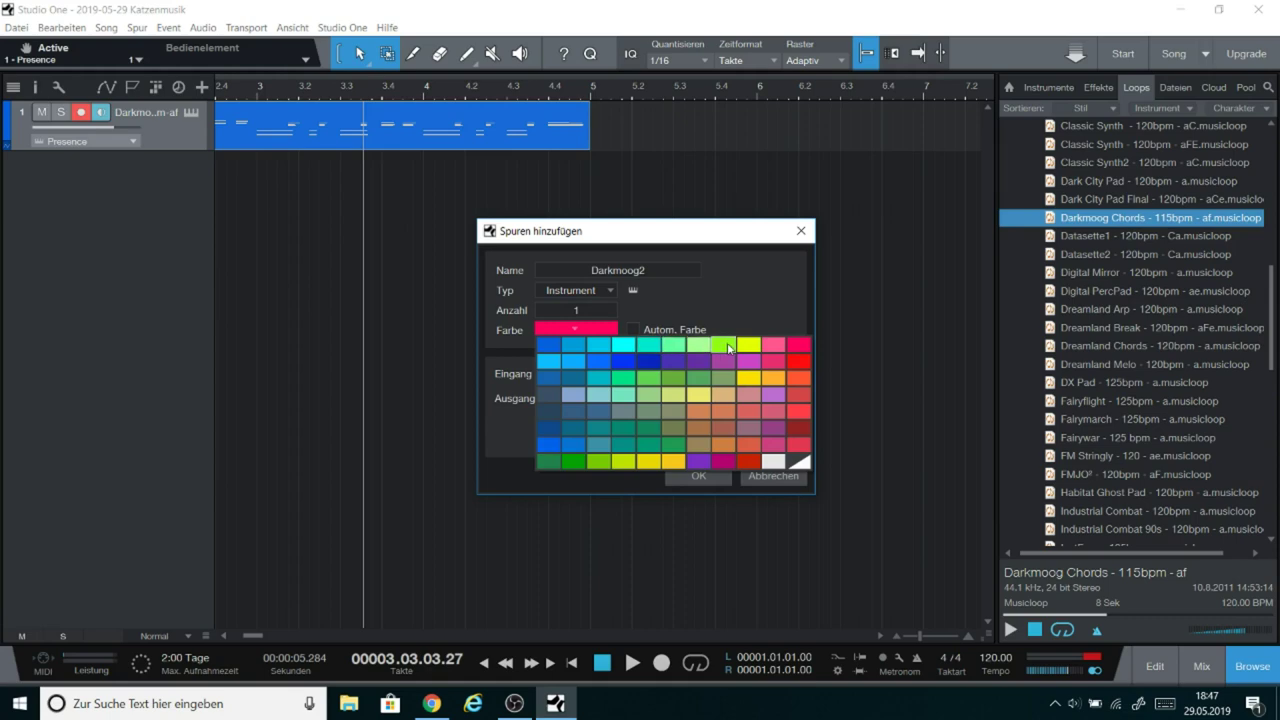
{"action": "left_click", "coordinate": [725, 345]}
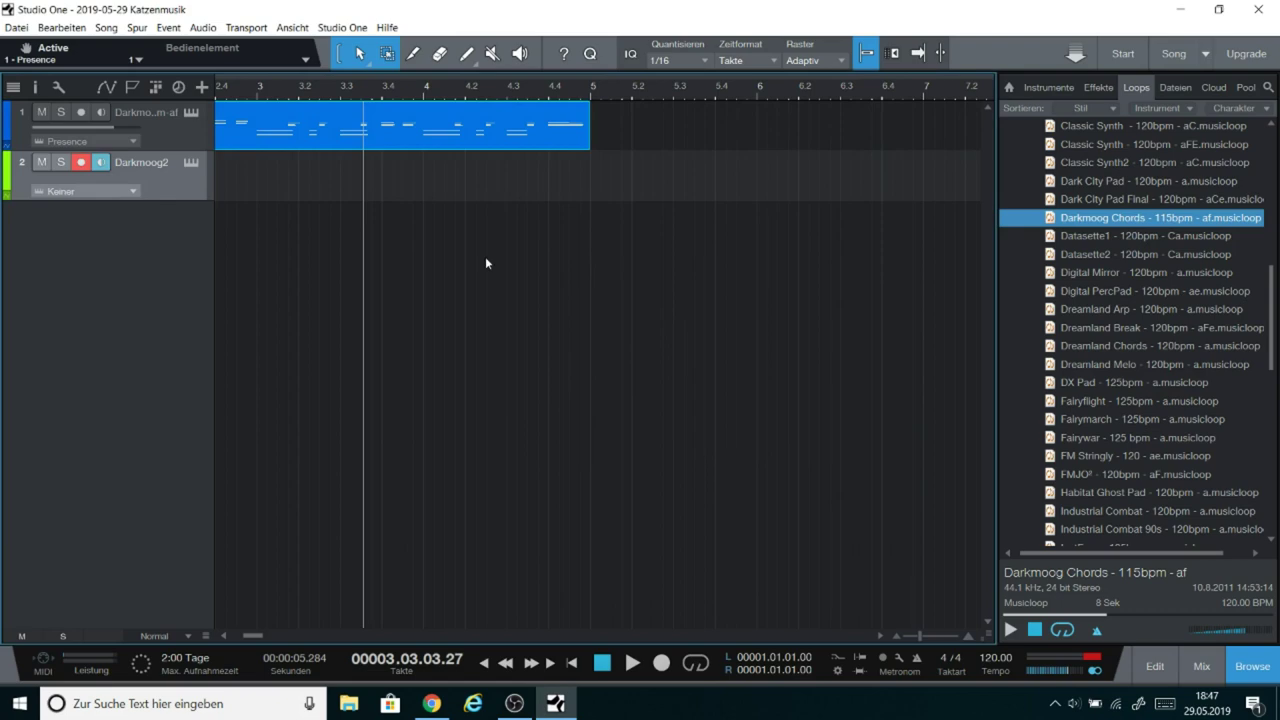
Step: Place the Darkmoog Chords loop on the Darkmoog2 track at bar 5, and move the playhead to bar 5
{"action": "left_click_drag", "start_coordinate": [1089, 221], "coordinate": [626, 184]}
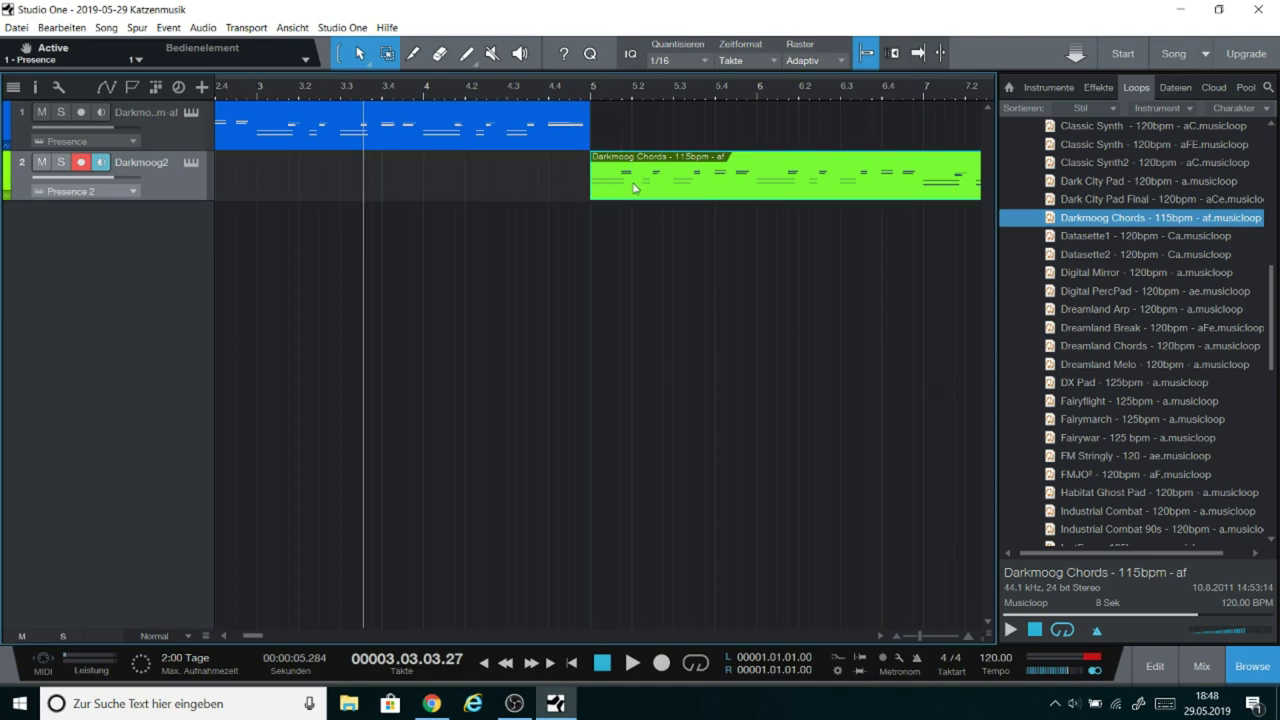
{"action": "left_click", "coordinate": [600, 88]}
{"action": "left_click", "coordinate": [592, 89]}
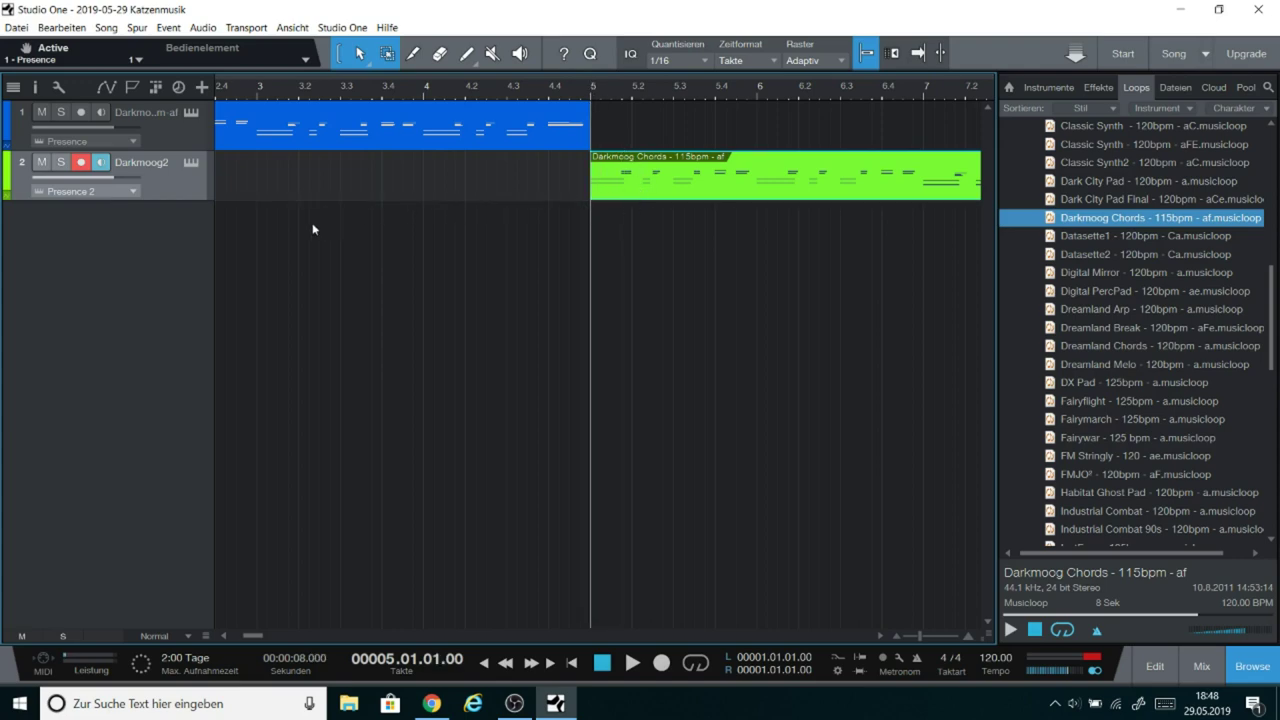
Step: Set the input of the Darkmoog2 track's Presence instrument to Alle Eingänge
{"action": "left_click", "coordinate": [192, 166]}
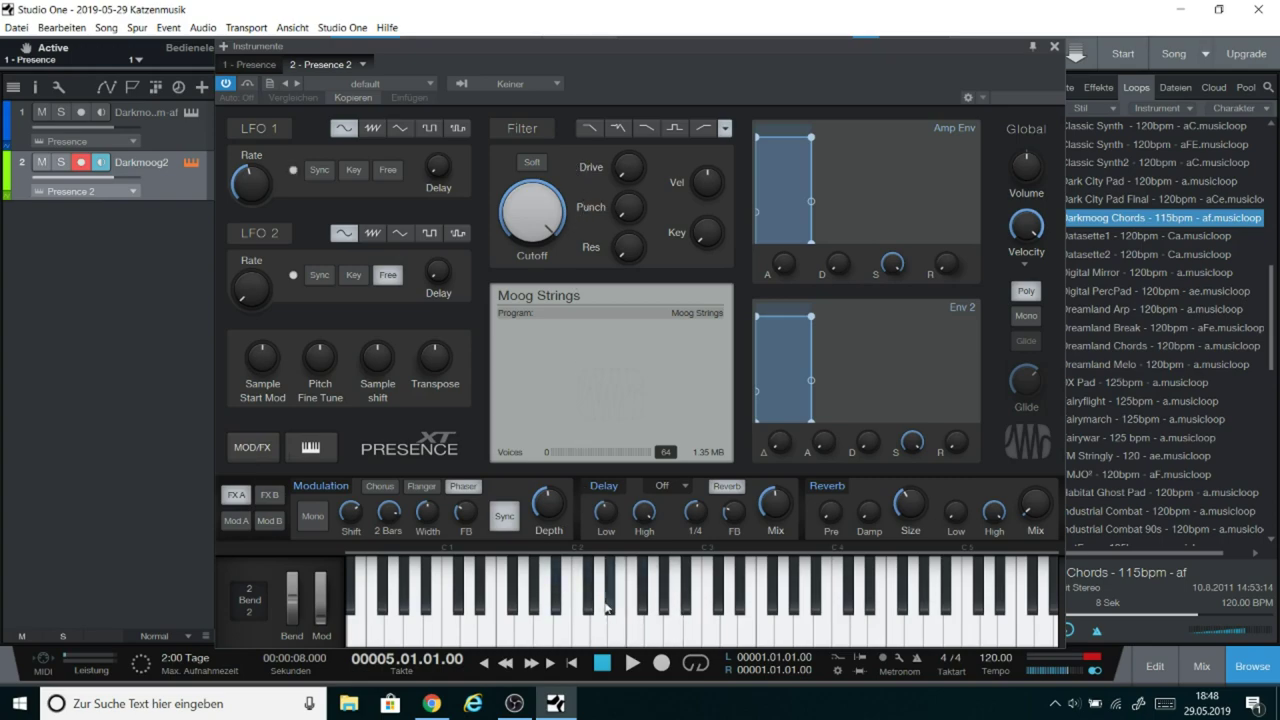
{"action": "left_click", "coordinate": [490, 88]}
{"action": "left_click", "coordinate": [505, 117]}
Step: Load the Juno synth preset in the Darkmoog2 track's Presence instrument and try out a few notes
{"action": "left_click", "coordinate": [419, 84]}
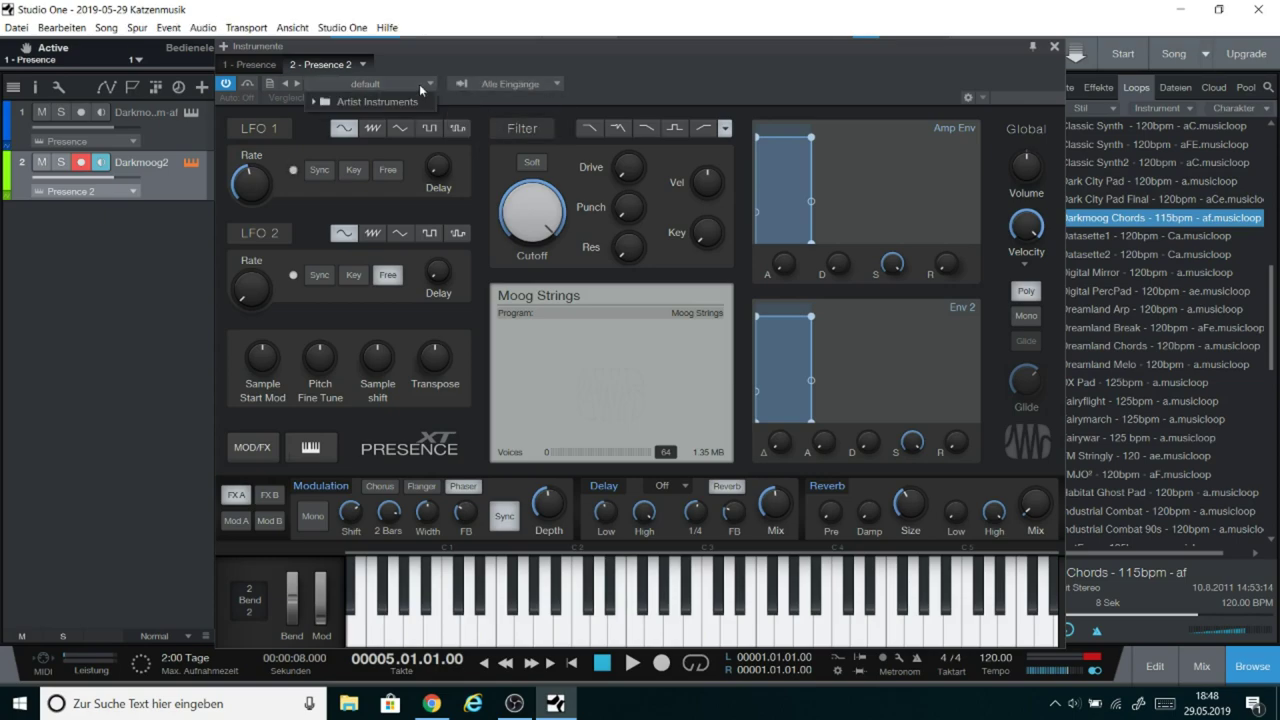
{"action": "left_click", "coordinate": [372, 103]}
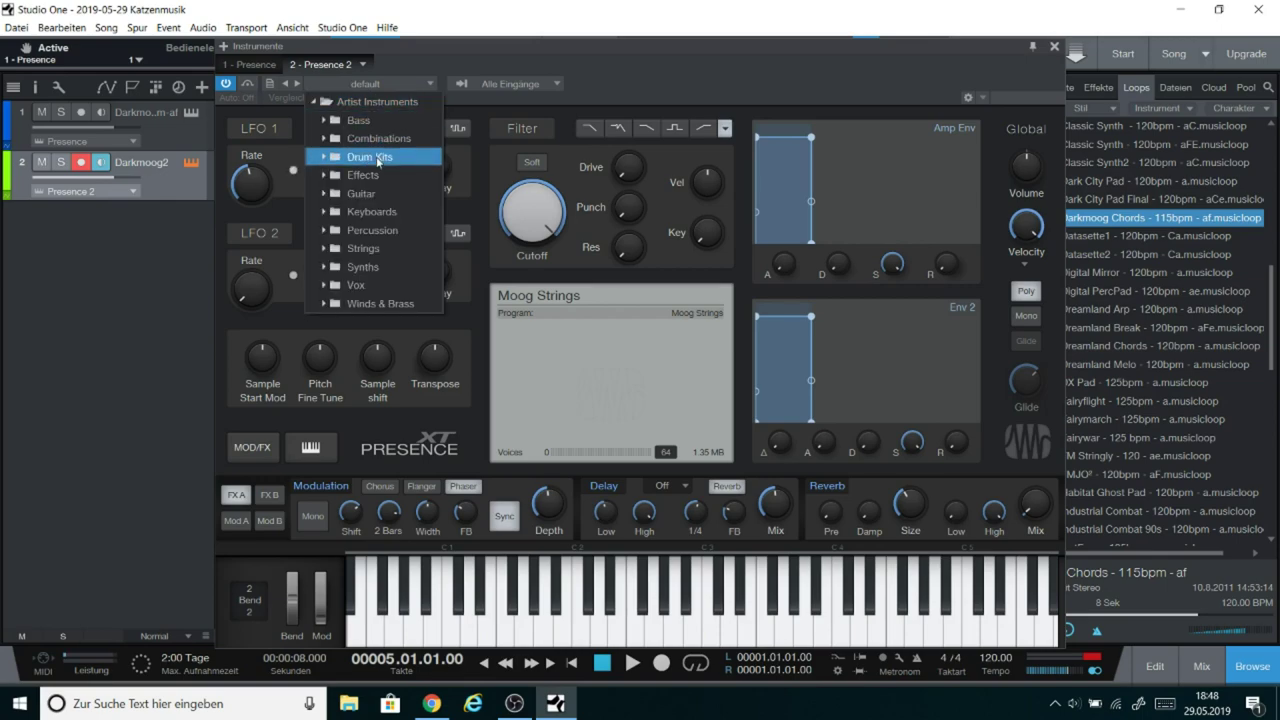
{"action": "left_click", "coordinate": [324, 268]}
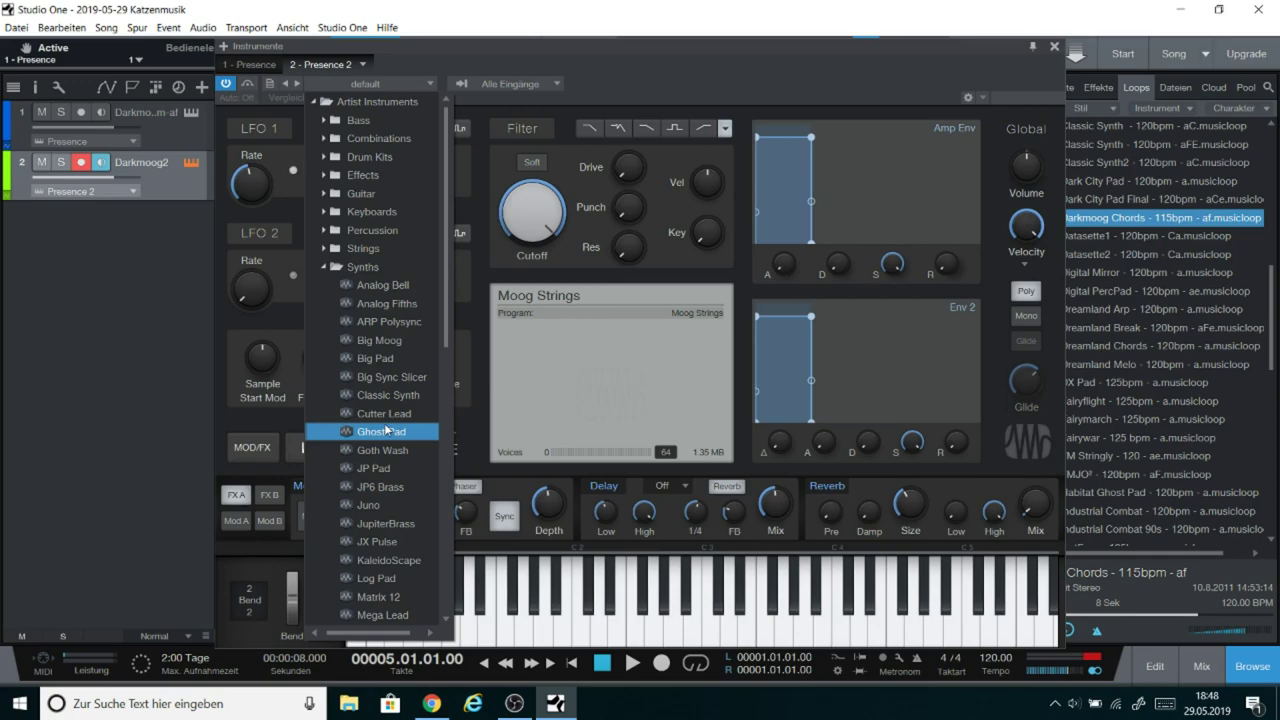
{"action": "scroll", "coordinate": [384, 423], "scroll_direction": "down", "scroll_amount": 2}
{"action": "left_click", "coordinate": [389, 394]}
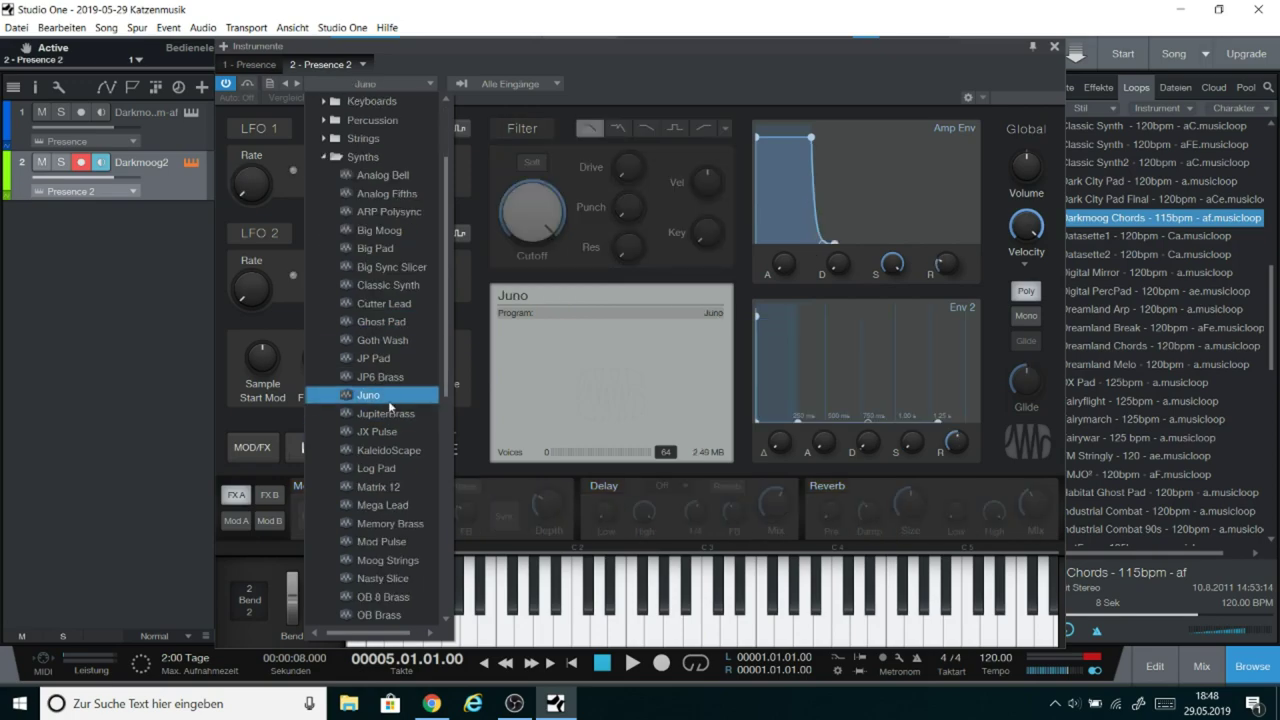
{"action": "left_click", "coordinate": [672, 620]}
{"action": "left_click", "coordinate": [735, 620]}
{"action": "left_click", "coordinate": [785, 620]}
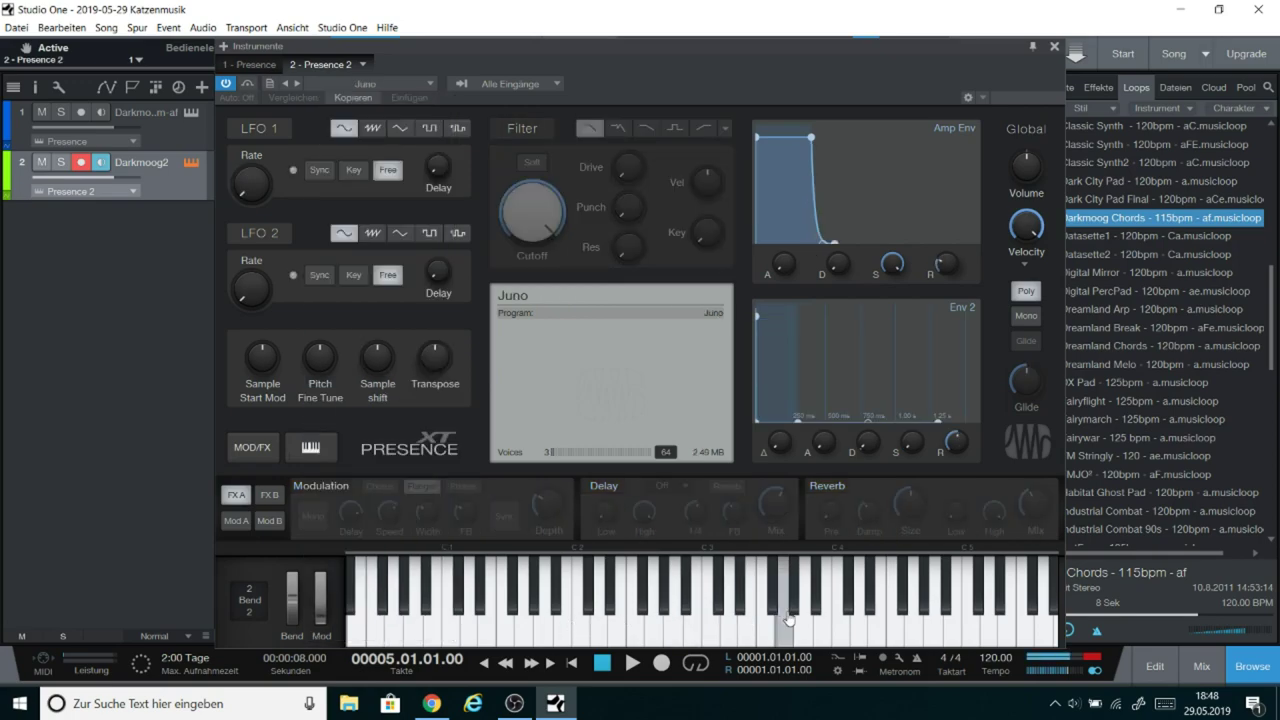
Step: Load the KaleidoScape synth preset in the Darkmoog2 track's Presence instrument and try out notes across the keyboard
{"action": "left_click", "coordinate": [428, 84]}
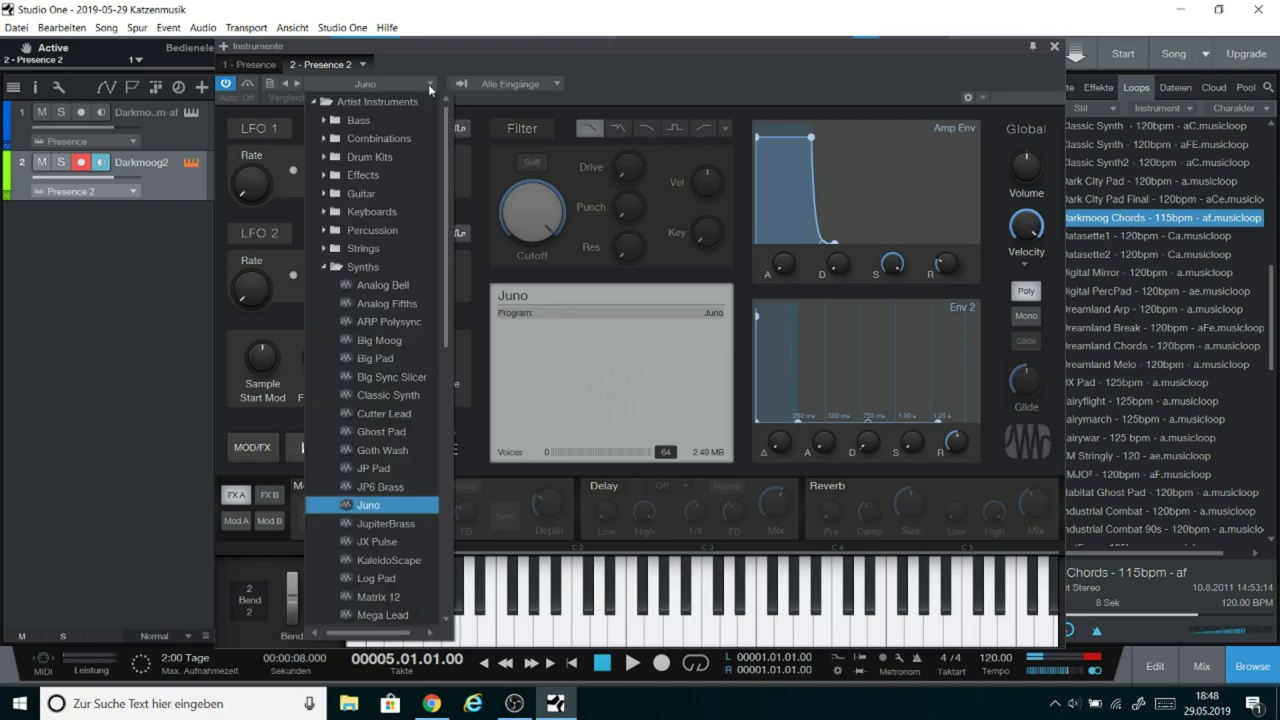
{"action": "left_click", "coordinate": [400, 562]}
{"action": "left_click", "coordinate": [820, 620]}
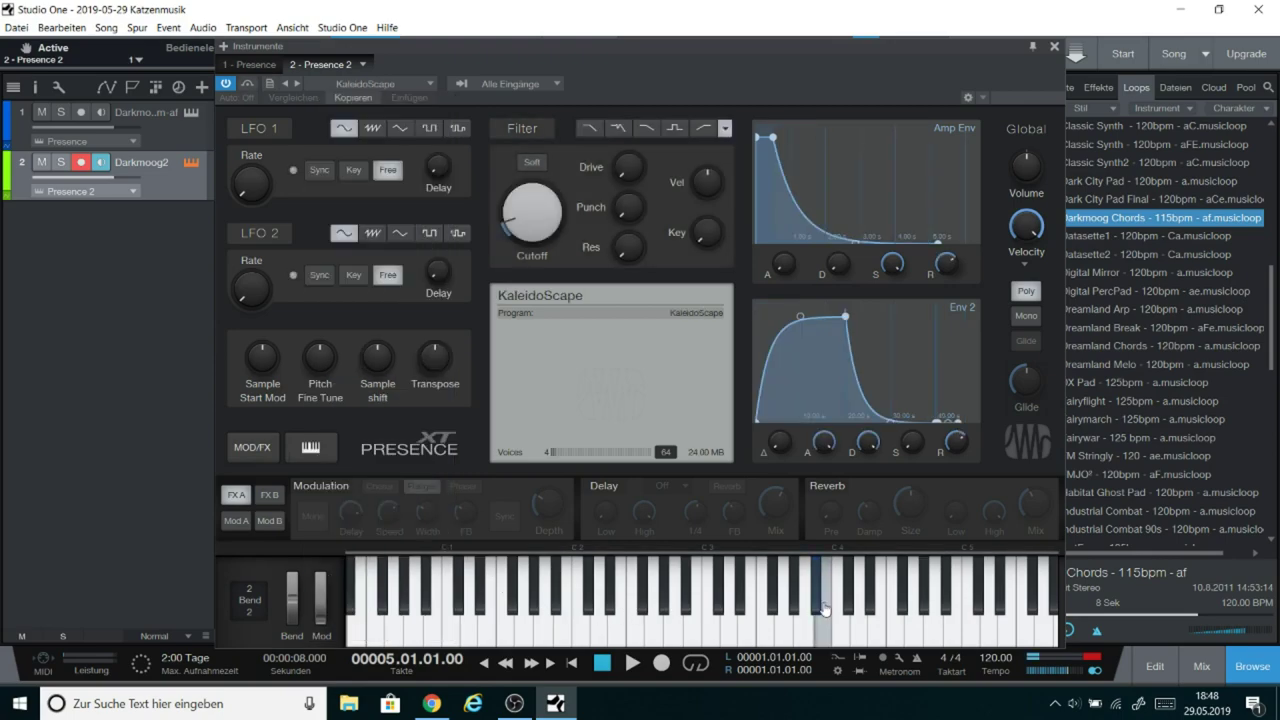
{"action": "left_click", "coordinate": [730, 620]}
{"action": "left_click", "coordinate": [652, 630]}
{"action": "left_click", "coordinate": [600, 605]}
{"action": "left_click", "coordinate": [482, 632]}
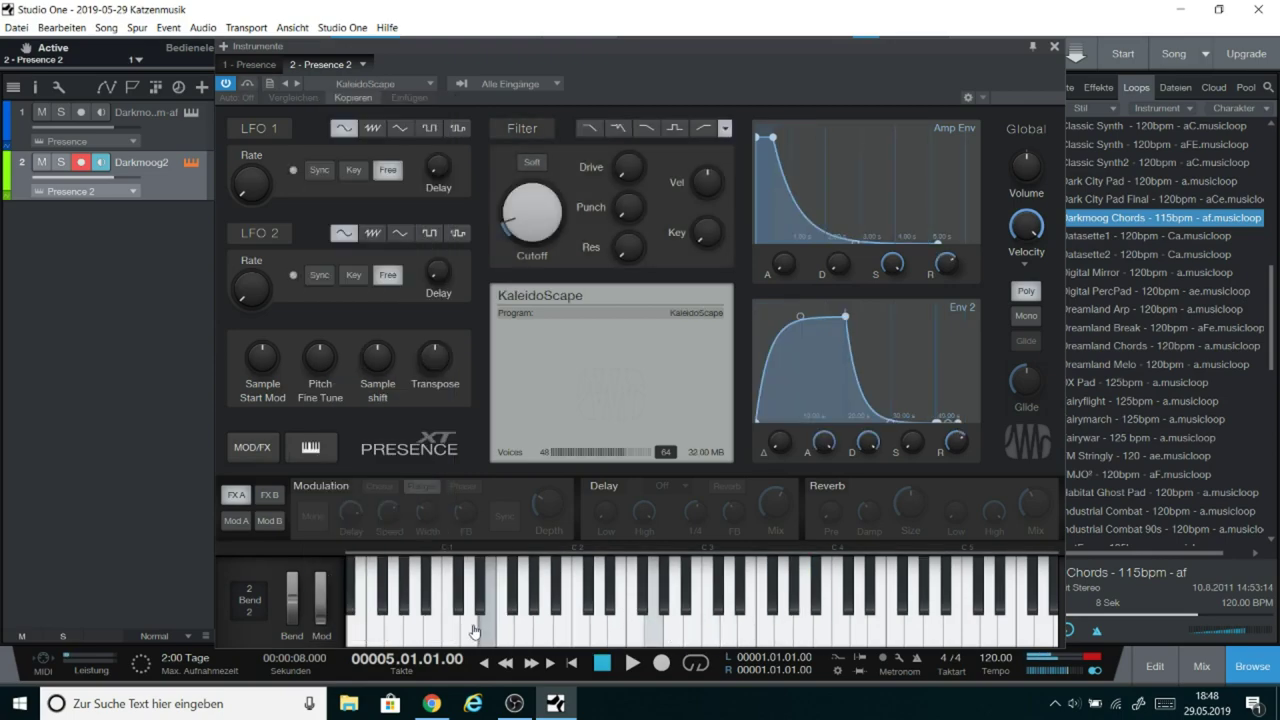
{"action": "left_click", "coordinate": [454, 630]}
{"action": "left_click", "coordinate": [582, 605]}
{"action": "left_click", "coordinate": [674, 610]}
{"action": "left_click", "coordinate": [731, 625]}
{"action": "left_click", "coordinate": [753, 605]}
{"action": "left_click", "coordinate": [804, 604]}
{"action": "left_click", "coordinate": [771, 590]}
{"action": "left_click", "coordinate": [612, 590]}
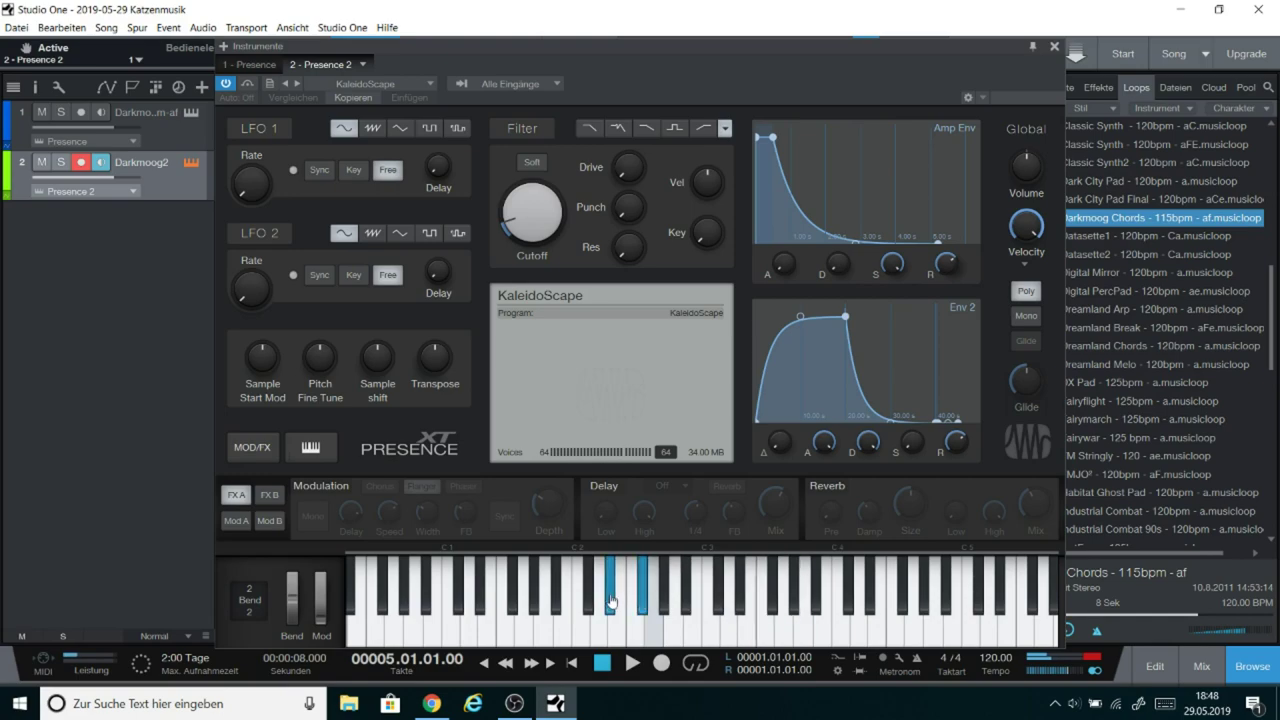
{"action": "left_click", "coordinate": [537, 590]}
{"action": "left_click", "coordinate": [563, 630]}
{"action": "left_click", "coordinate": [486, 632]}
{"action": "left_click", "coordinate": [523, 610]}
{"action": "left_click", "coordinate": [729, 600]}
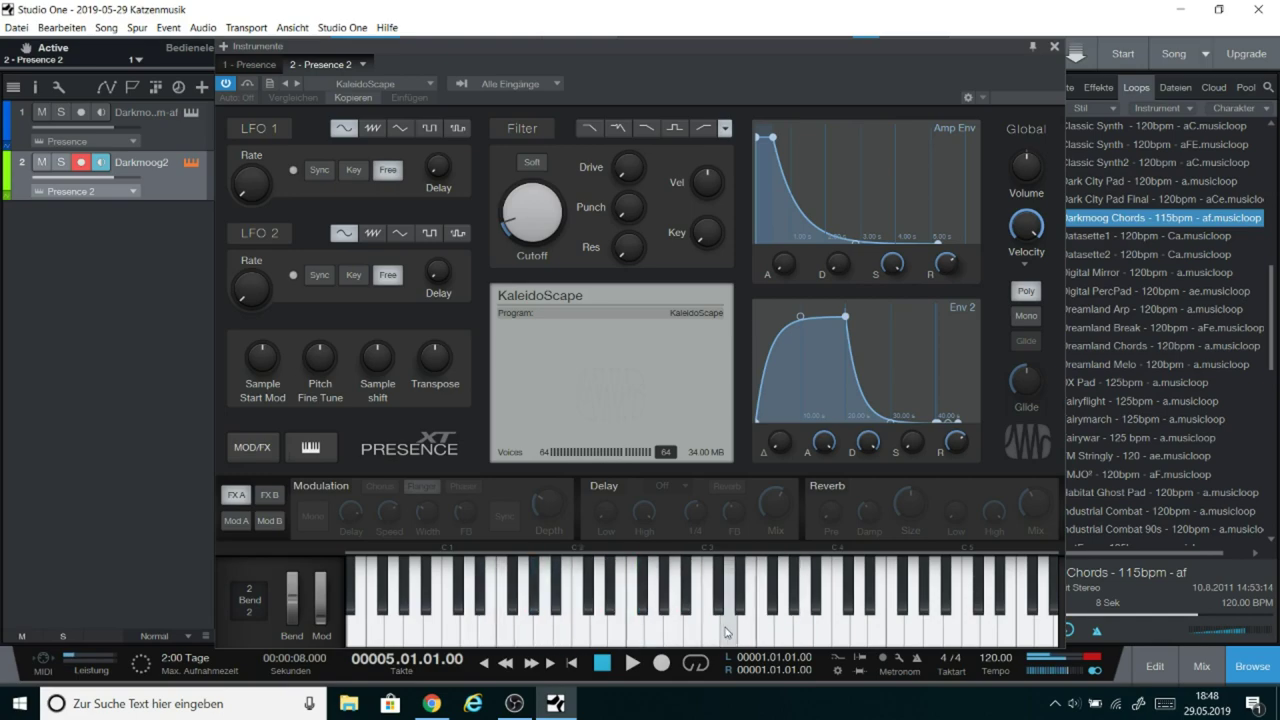
{"action": "left_click", "coordinate": [646, 595]}
{"action": "left_click", "coordinate": [545, 610]}
{"action": "left_click", "coordinate": [582, 620]}
{"action": "left_click", "coordinate": [657, 610]}
{"action": "left_click", "coordinate": [777, 622]}
{"action": "left_click", "coordinate": [845, 610]}
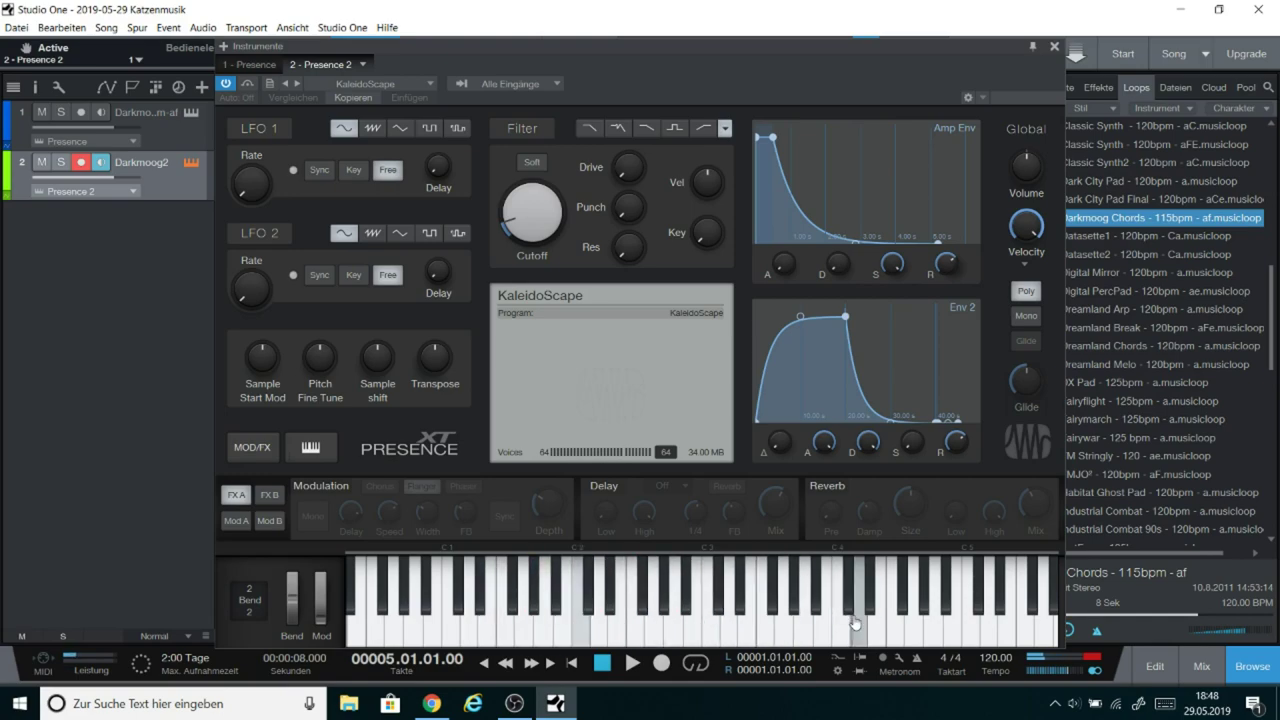
Step: Load the Matrix 12 synth preset in the Darkmoog2 track's Presence instrument and try out several notes
{"action": "left_click", "coordinate": [399, 85]}
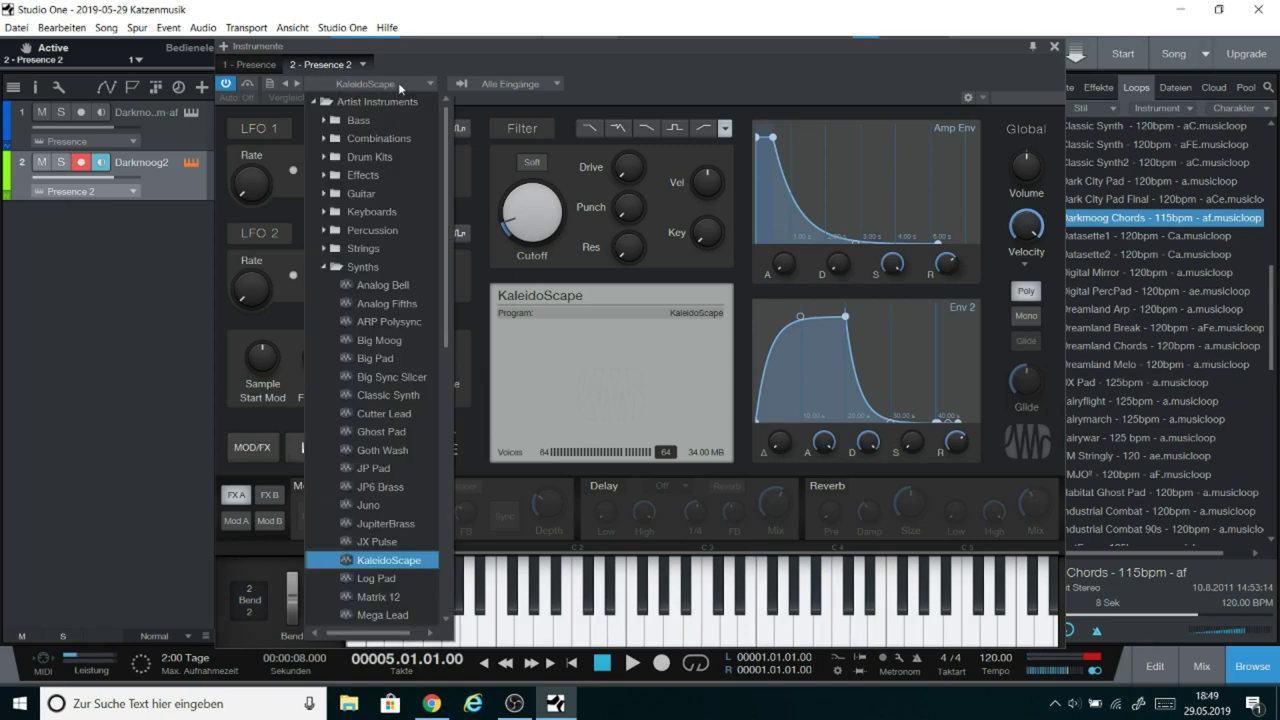
{"action": "scroll", "coordinate": [413, 510], "scroll_direction": "down", "scroll_amount": 3}
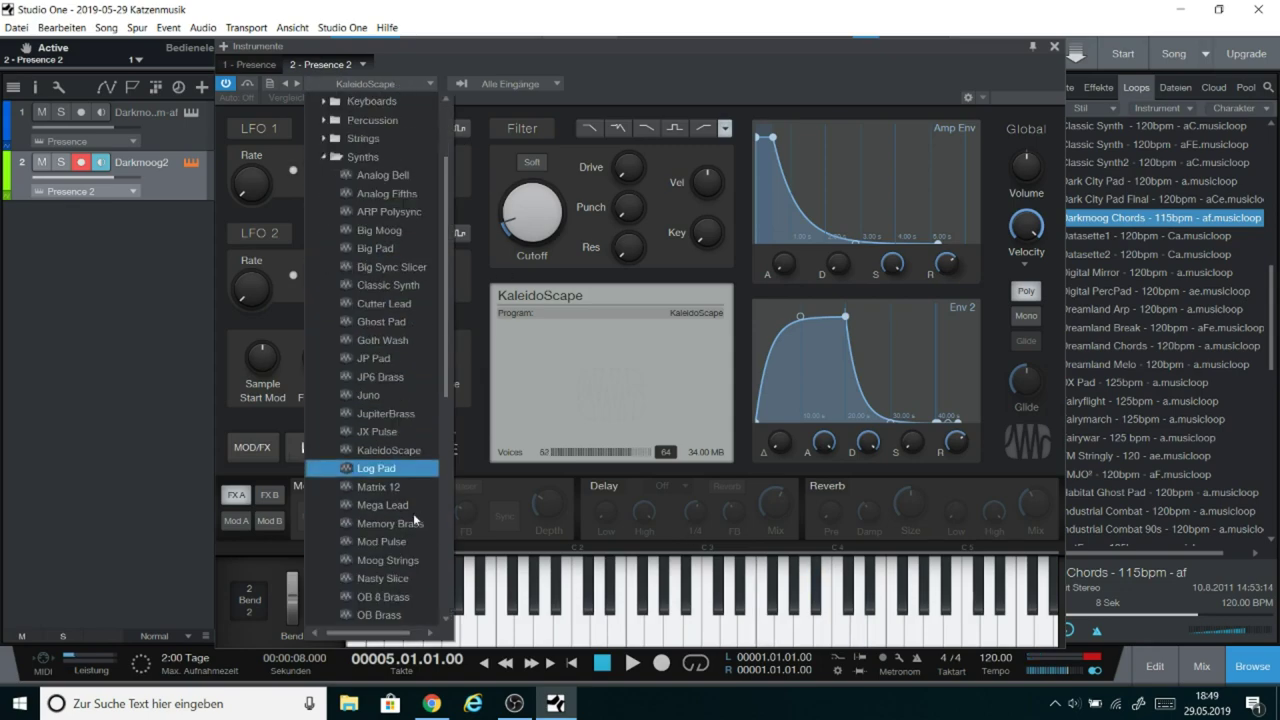
{"action": "key", "text": "Down"}
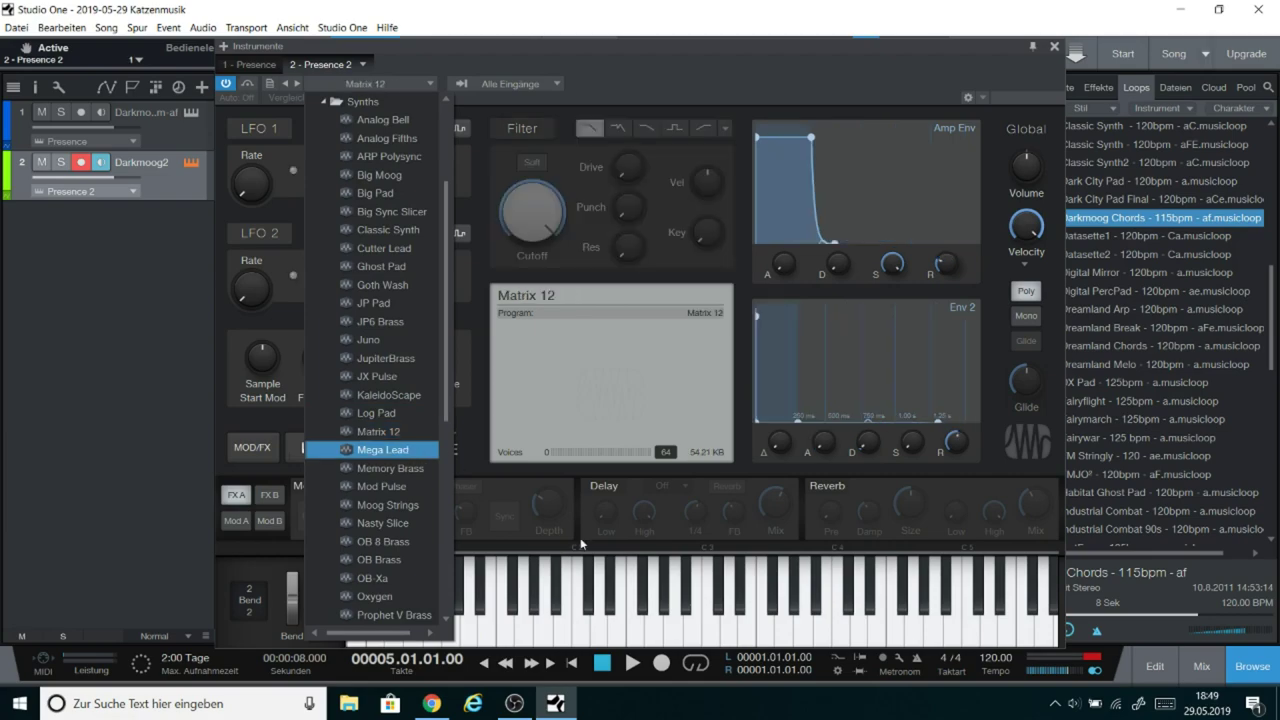
{"action": "left_click", "coordinate": [618, 606]}
{"action": "left_click", "coordinate": [600, 625]}
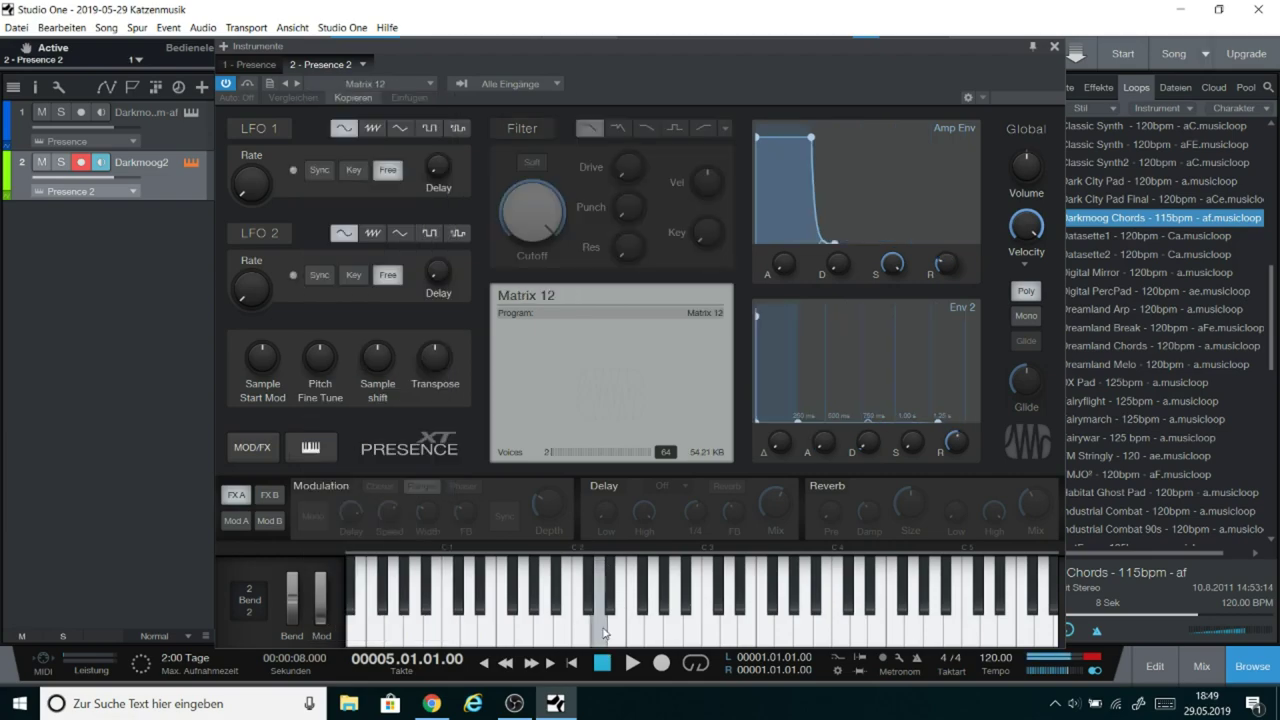
{"action": "left_click", "coordinate": [693, 618]}
{"action": "left_click", "coordinate": [677, 625]}
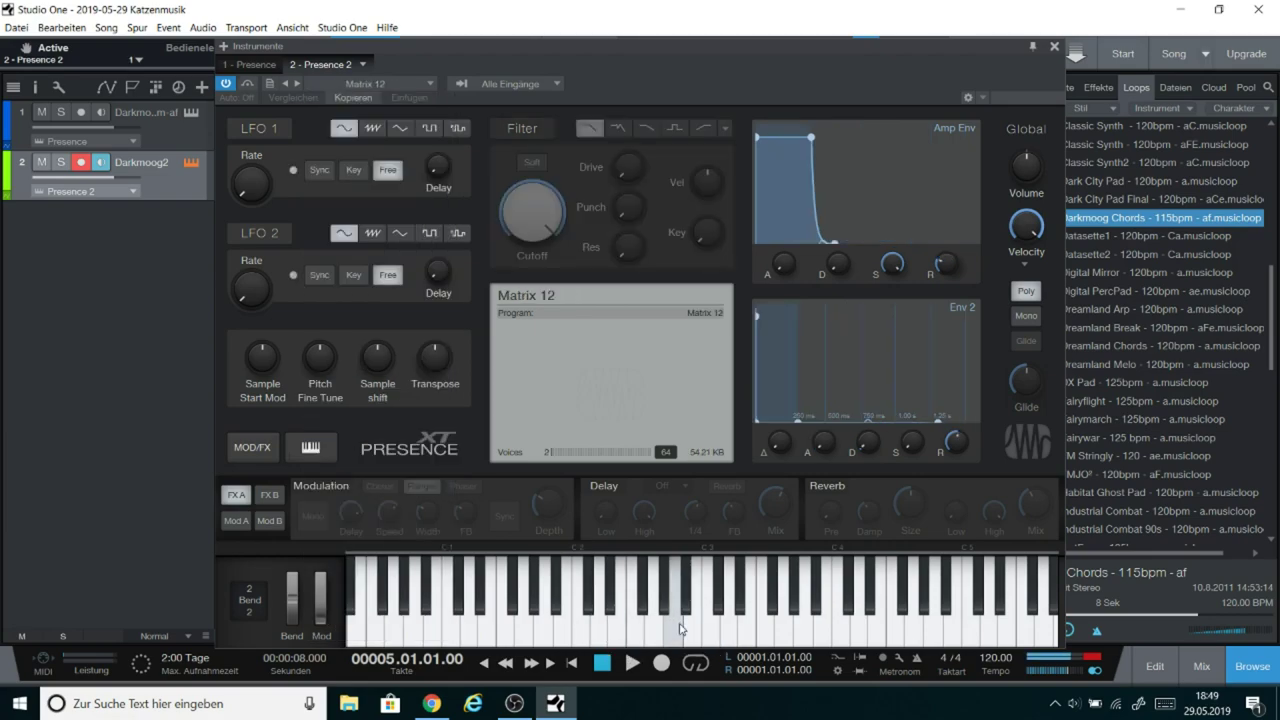
{"action": "left_click", "coordinate": [823, 625]}
{"action": "left_click", "coordinate": [815, 600]}
{"action": "left_click", "coordinate": [672, 625]}
Step: Load the Wormy synth preset in the Darkmoog2 track's Presence instrument and test its sound
{"action": "left_click", "coordinate": [409, 82]}
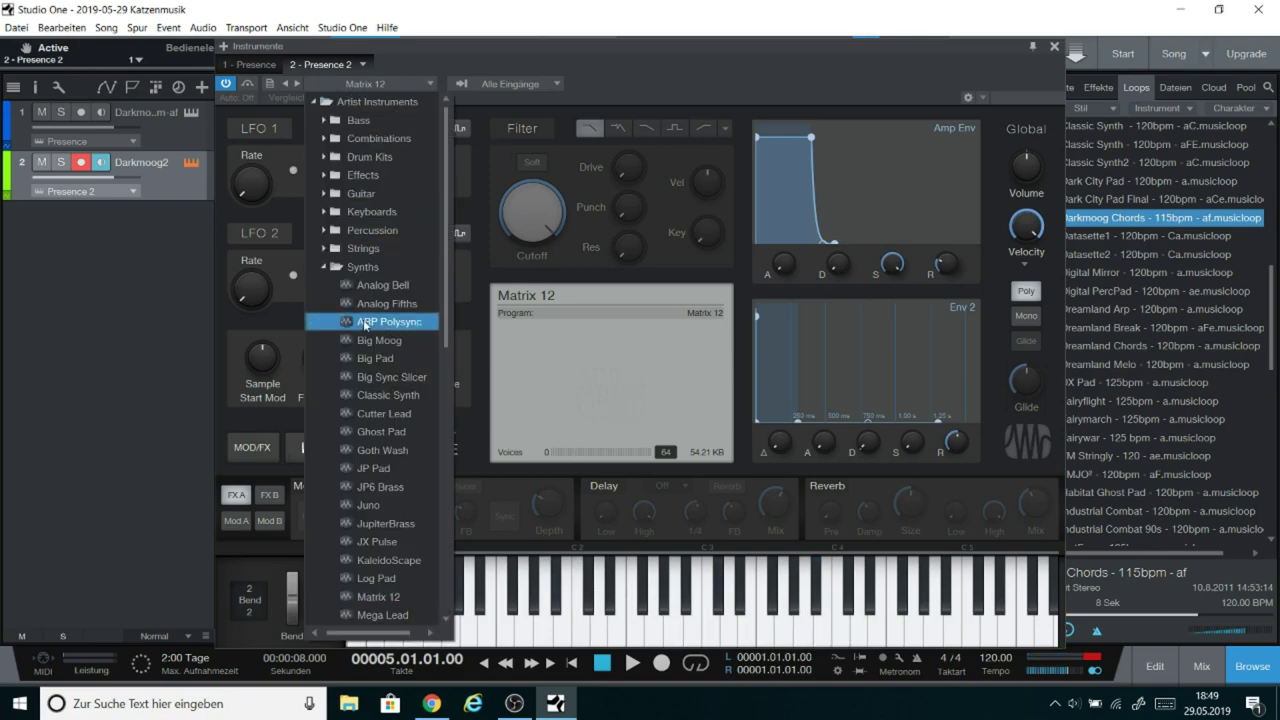
{"action": "scroll", "coordinate": [367, 462], "scroll_direction": "down", "scroll_amount": 8}
{"action": "scroll", "coordinate": [375, 480], "scroll_direction": "down", "scroll_amount": 3}
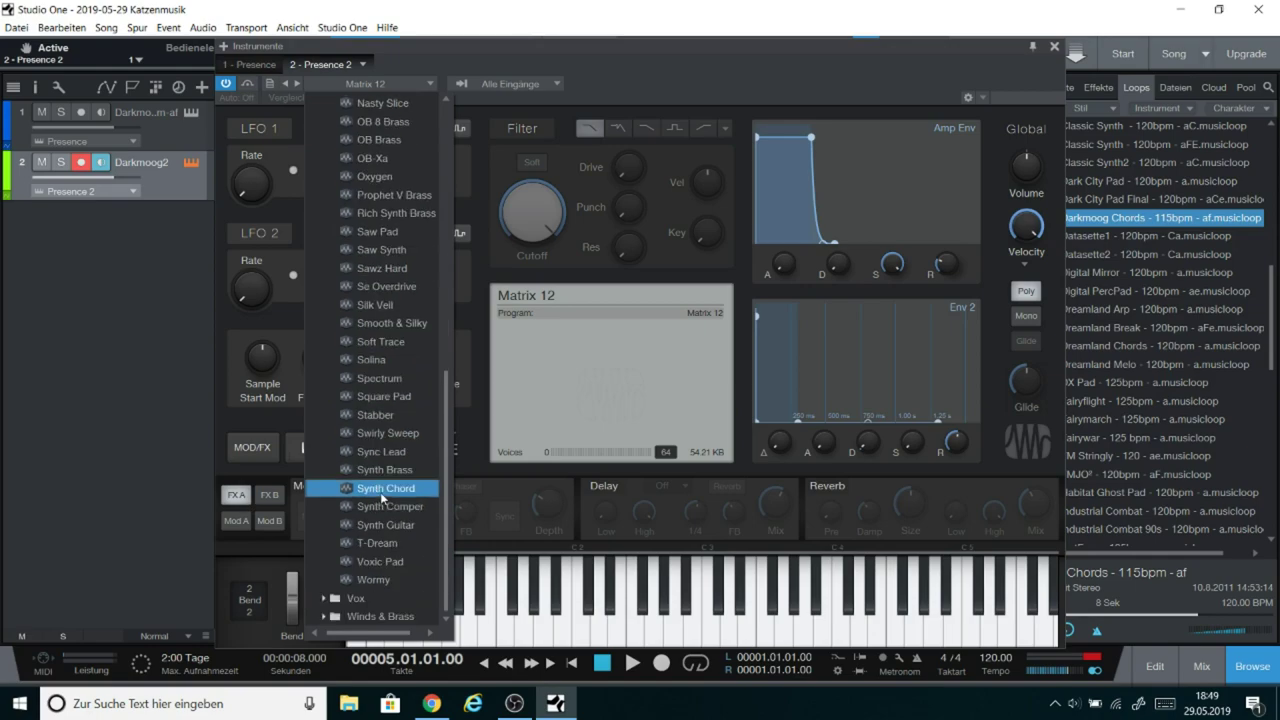
{"action": "left_click", "coordinate": [395, 581]}
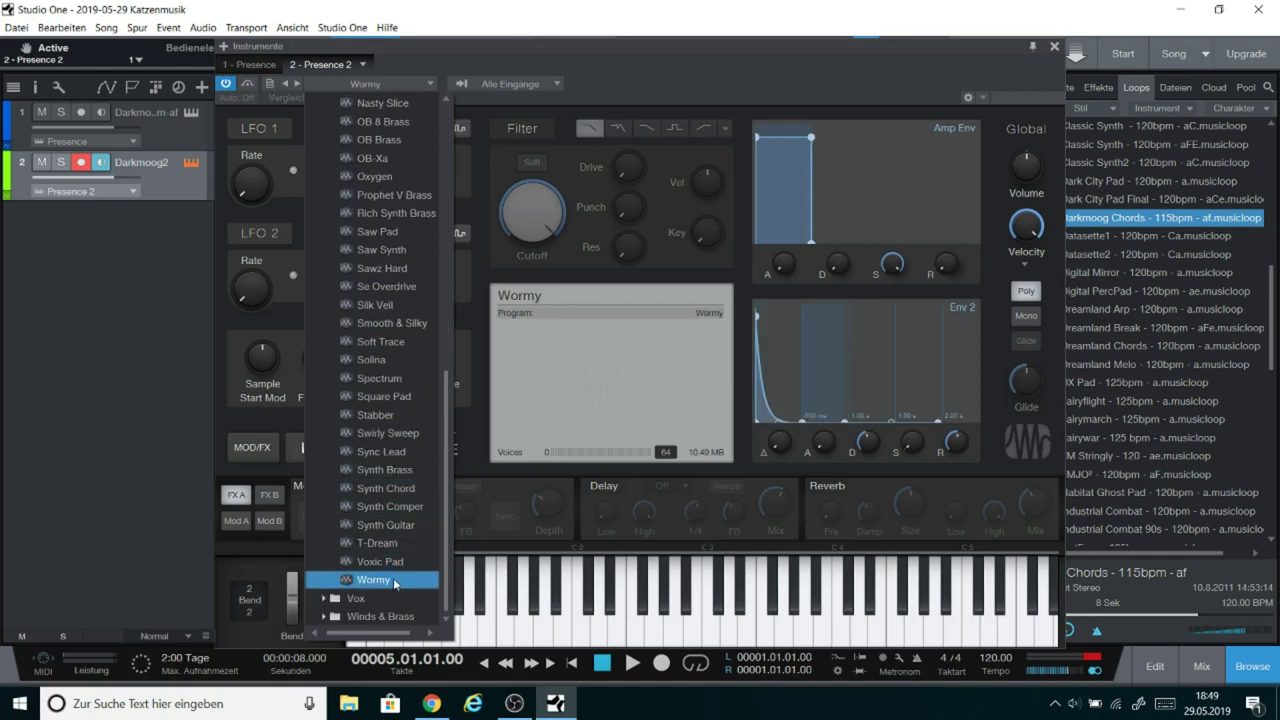
{"action": "left_click", "coordinate": [422, 82]}
{"action": "left_click", "coordinate": [822, 603]}
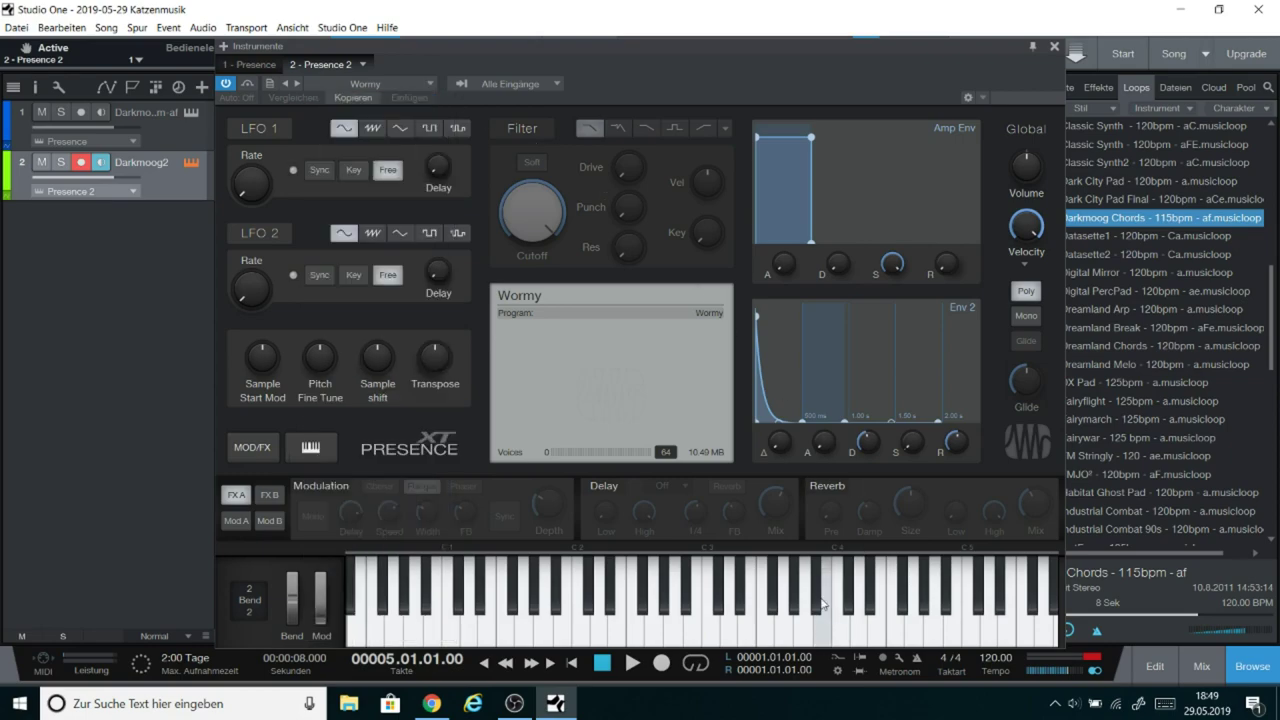
{"action": "mouse_move", "coordinate": [822, 603]}
{"action": "left_mouse_down"}
{"action": "mouse_move", "coordinate": [738, 645]}
{"action": "mouse_move", "coordinate": [483, 644]}
{"action": "mouse_move", "coordinate": [493, 607]}
{"action": "left_mouse_up"}
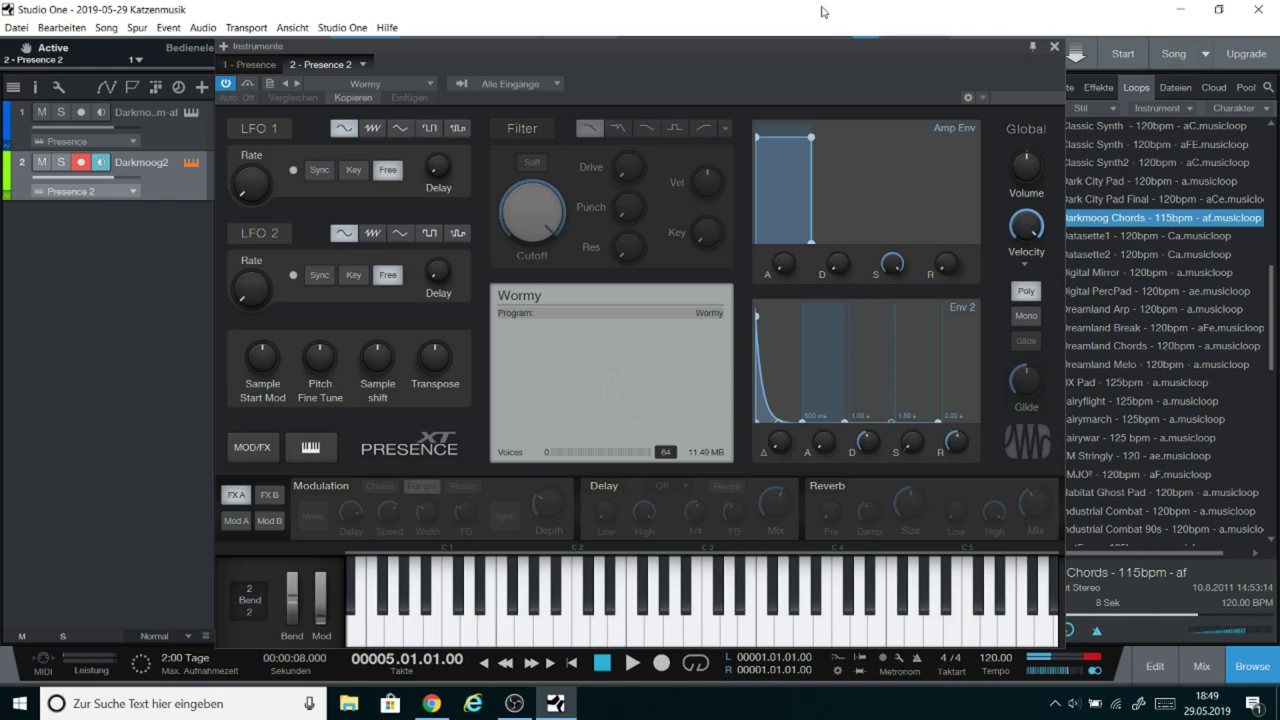
Step: Close the instrument editor, play the Darkmoog2 loop from bar 5, and stop playback shortly before bar 9
{"action": "left_click", "coordinate": [1054, 46]}
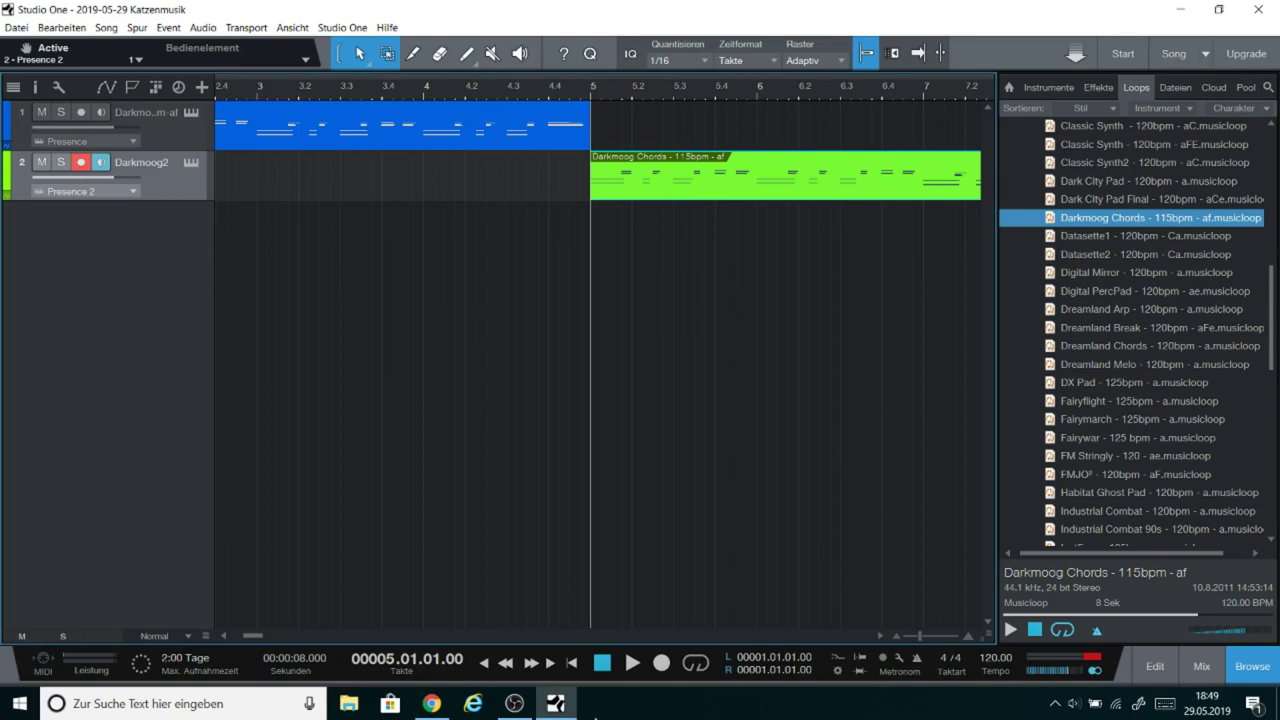
{"action": "left_click", "coordinate": [631, 664]}
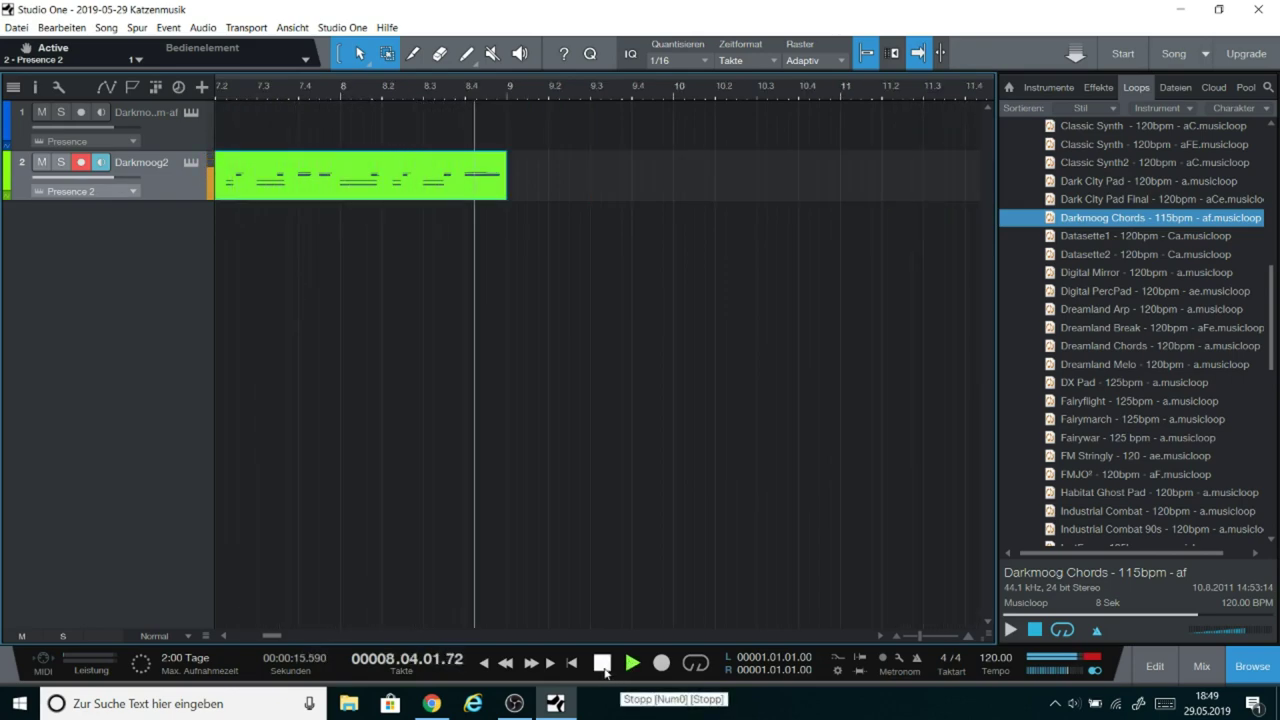
{"action": "left_click", "coordinate": [602, 666]}
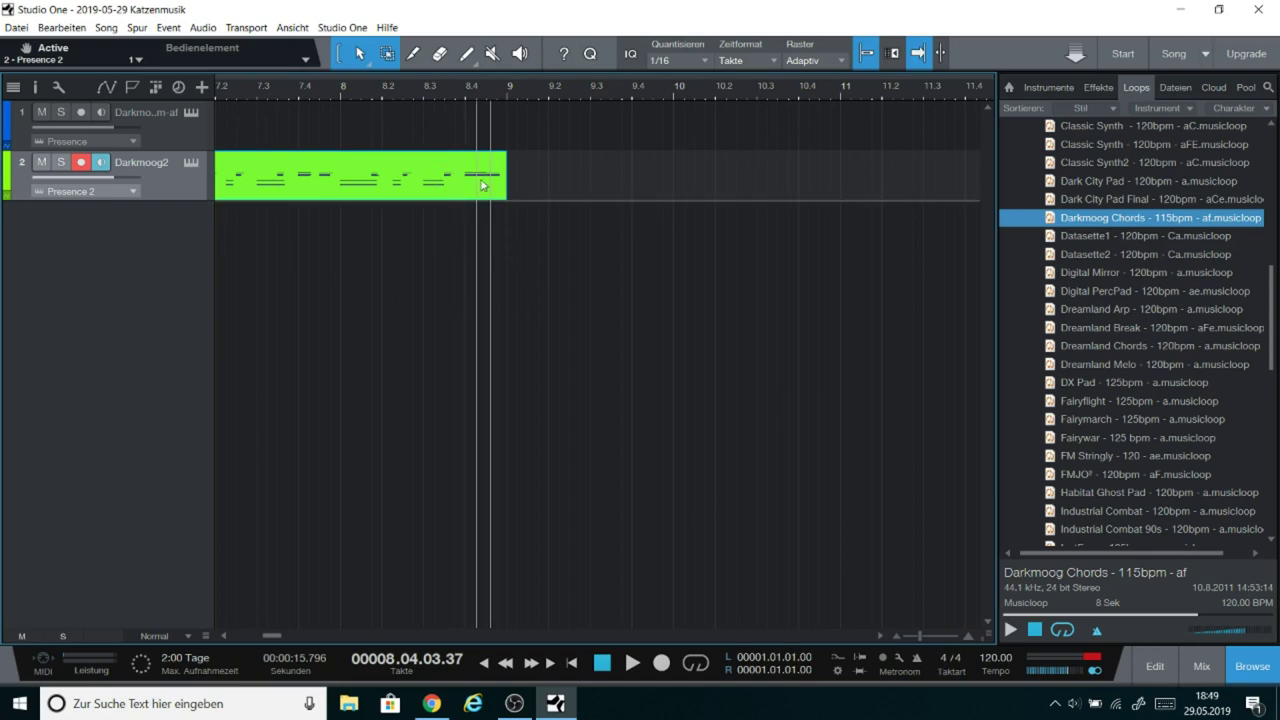
Step: Show the whole arrangement from bar 1 to beyond bar 9 with both Darkmoog Chords loops in view
{"action": "left_click", "coordinate": [897, 636]}
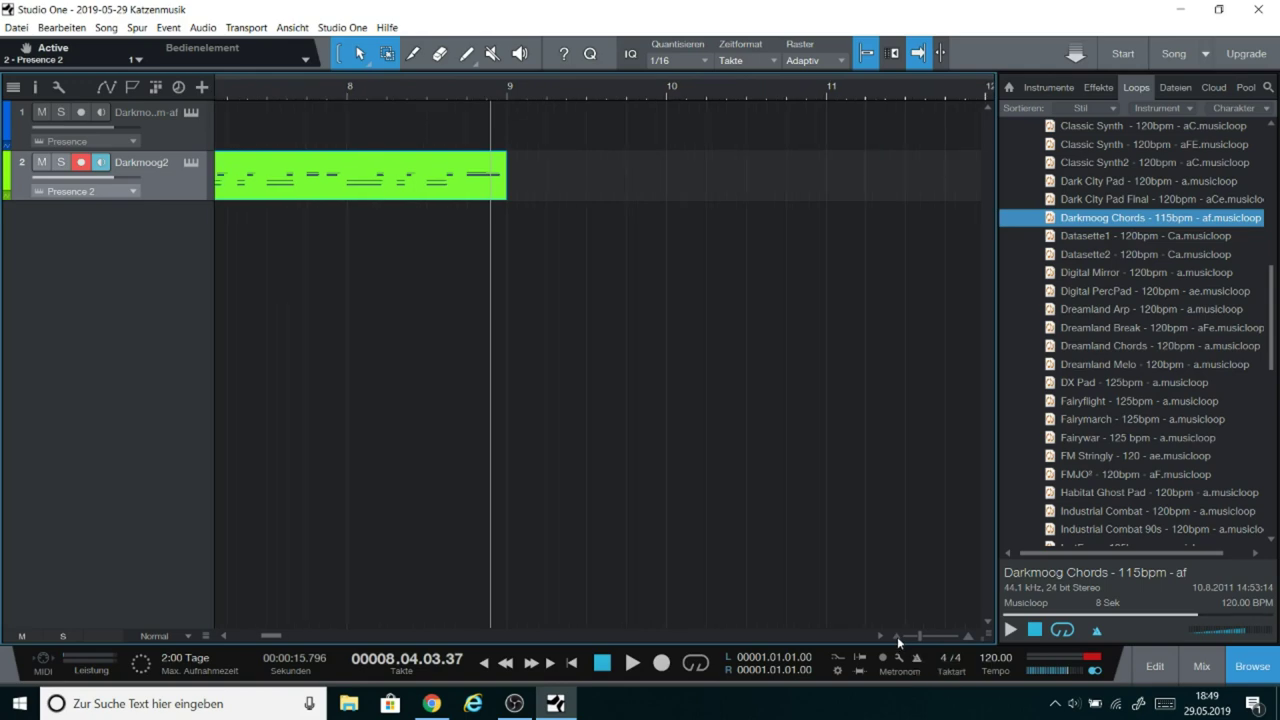
{"action": "left_click", "coordinate": [897, 636]}
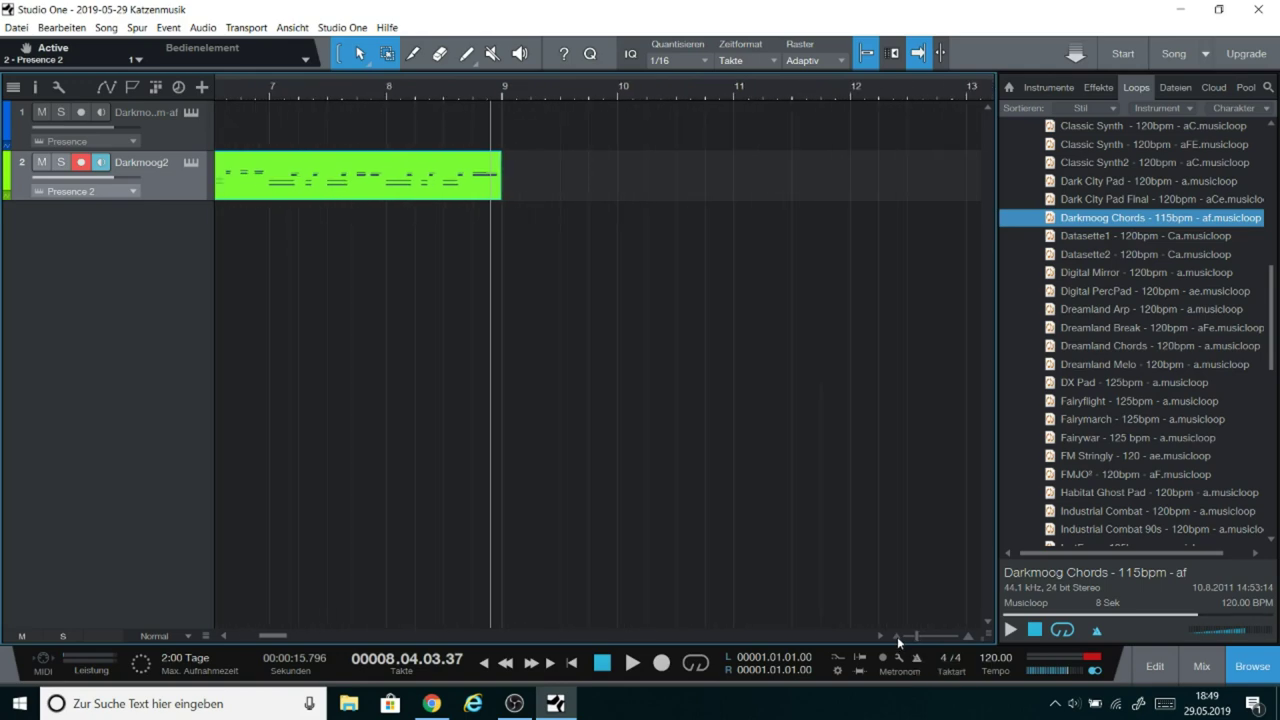
{"action": "left_click", "coordinate": [897, 636]}
{"action": "left_click", "coordinate": [897, 636]}
{"action": "left_click", "coordinate": [897, 636]}
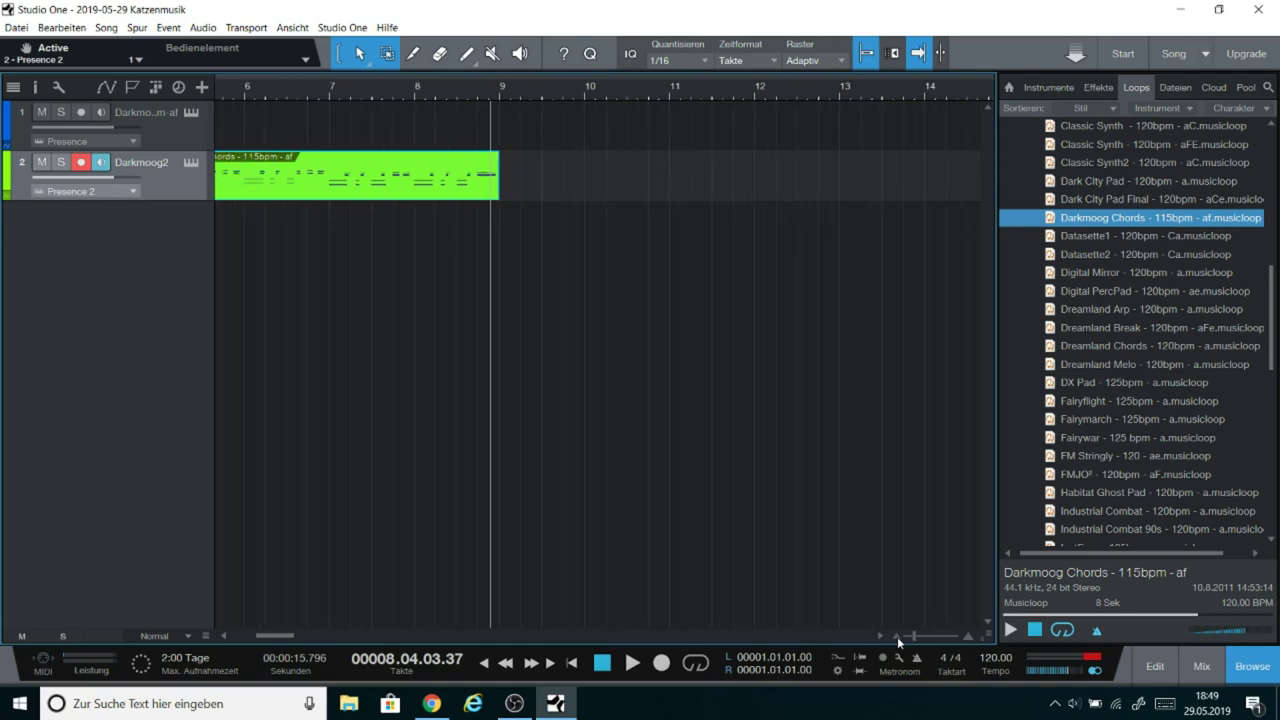
{"action": "left_click", "coordinate": [897, 636]}
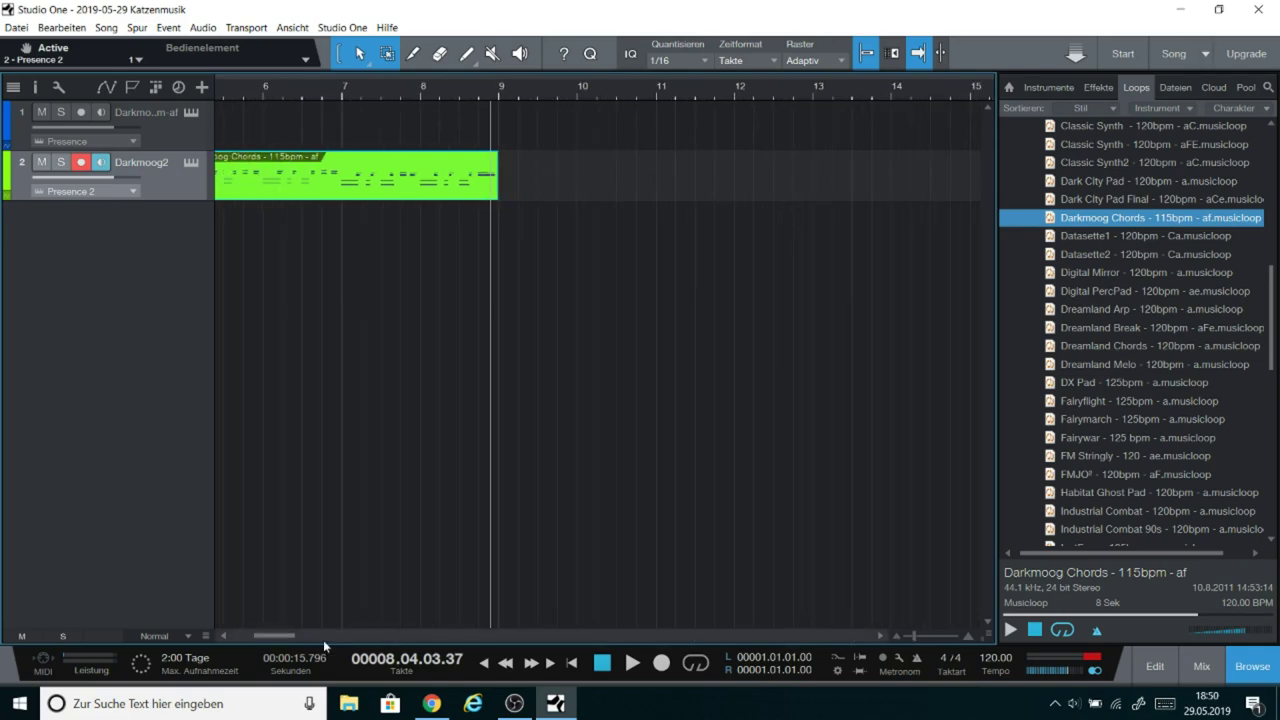
{"action": "left_click", "coordinate": [226, 637]}
{"action": "left_click", "coordinate": [226, 637]}
{"action": "left_click", "coordinate": [226, 637]}
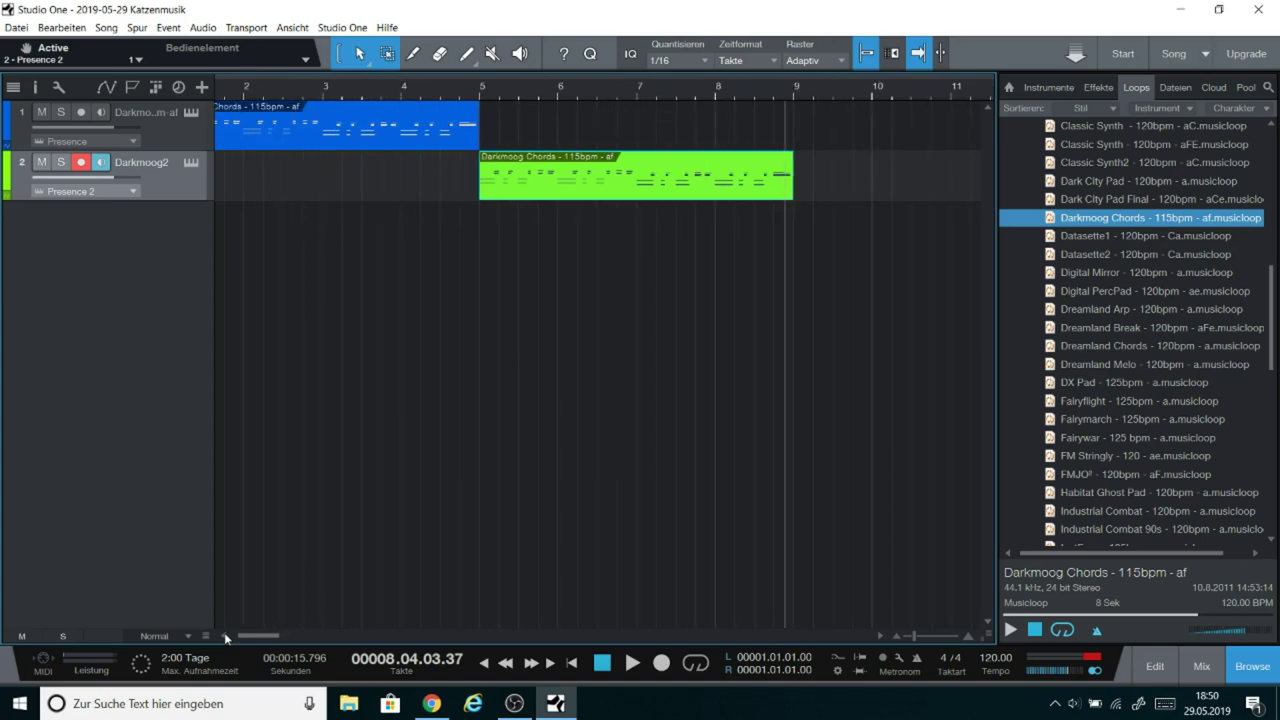
{"action": "left_click", "coordinate": [226, 637]}
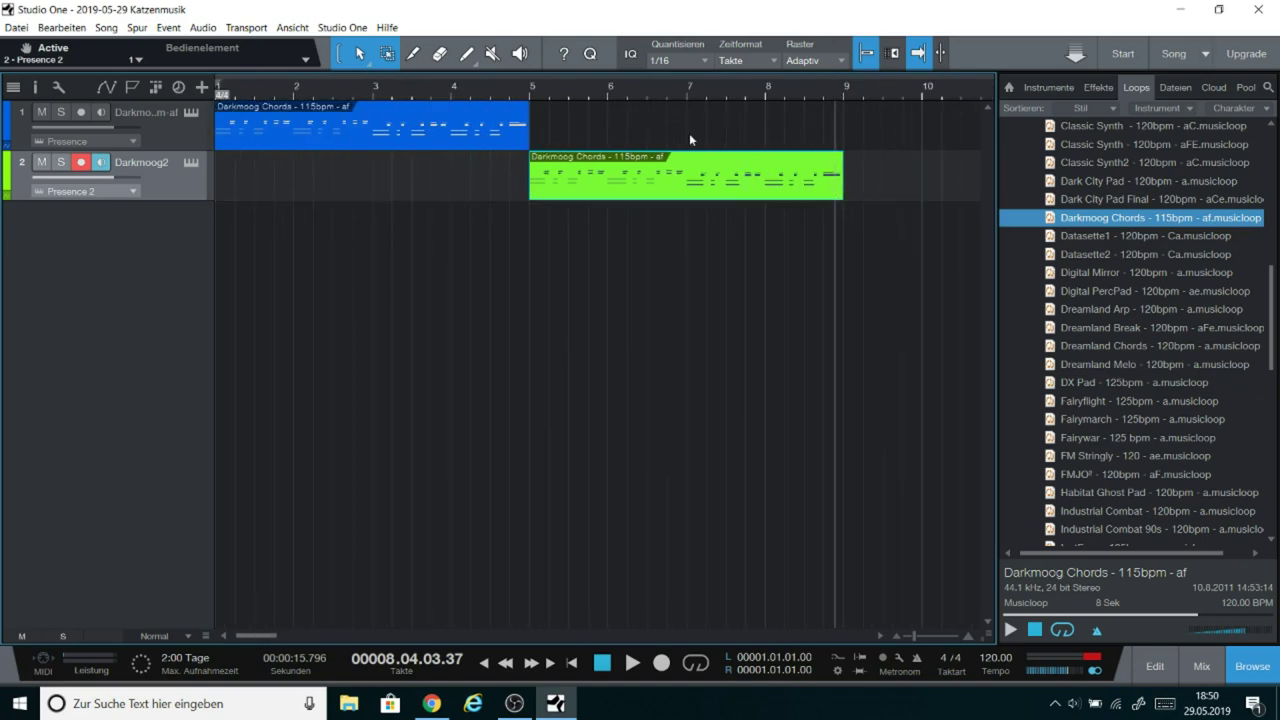
Step: Add one instrument track named Darkmoog3 in teal green, keeping the standard input
{"action": "left_click", "coordinate": [203, 88]}
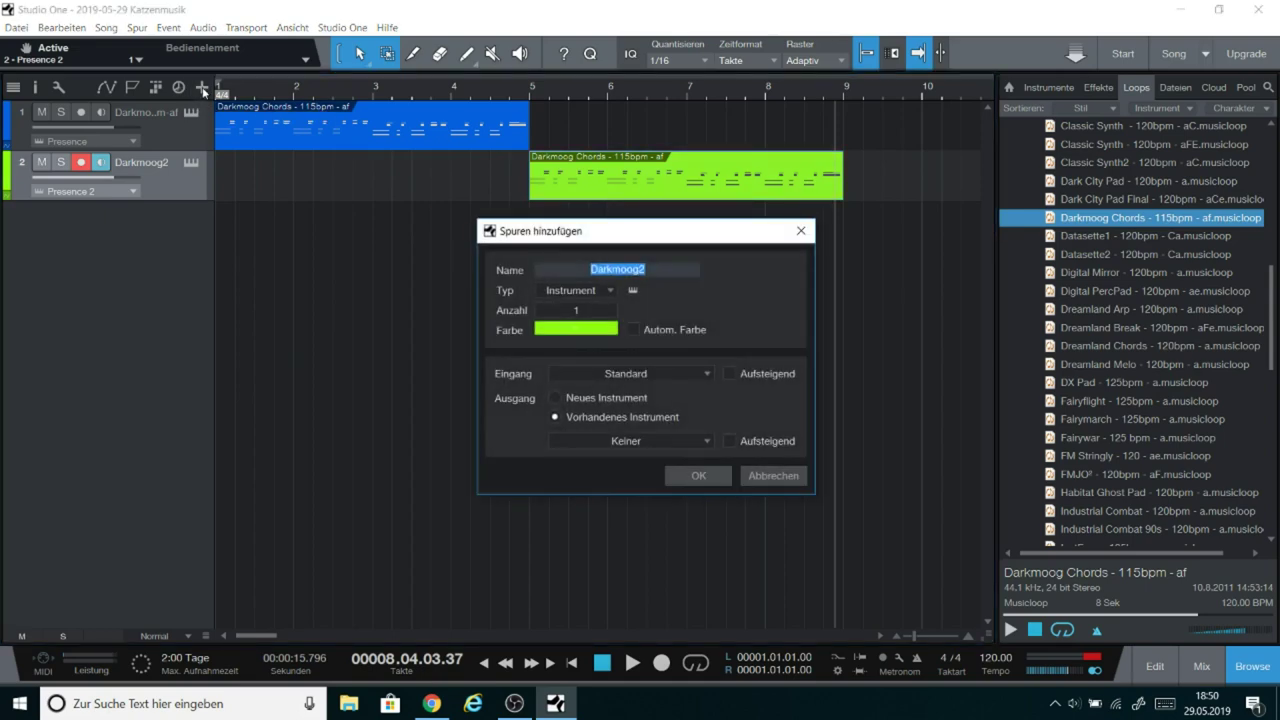
{"action": "left_click", "coordinate": [662, 268]}
{"action": "key", "text": "BackSpace"}
{"action": "type", "text": "3"}
{"action": "left_click", "coordinate": [562, 330]}
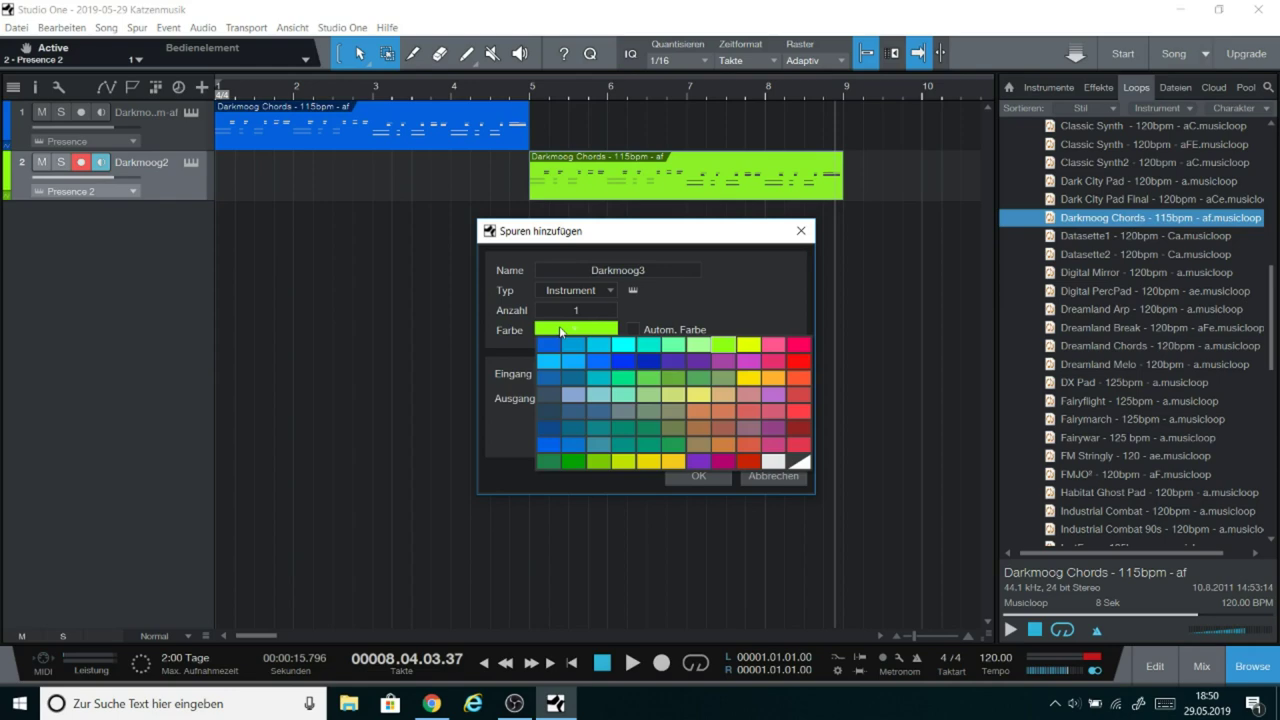
{"action": "left_click", "coordinate": [622, 428]}
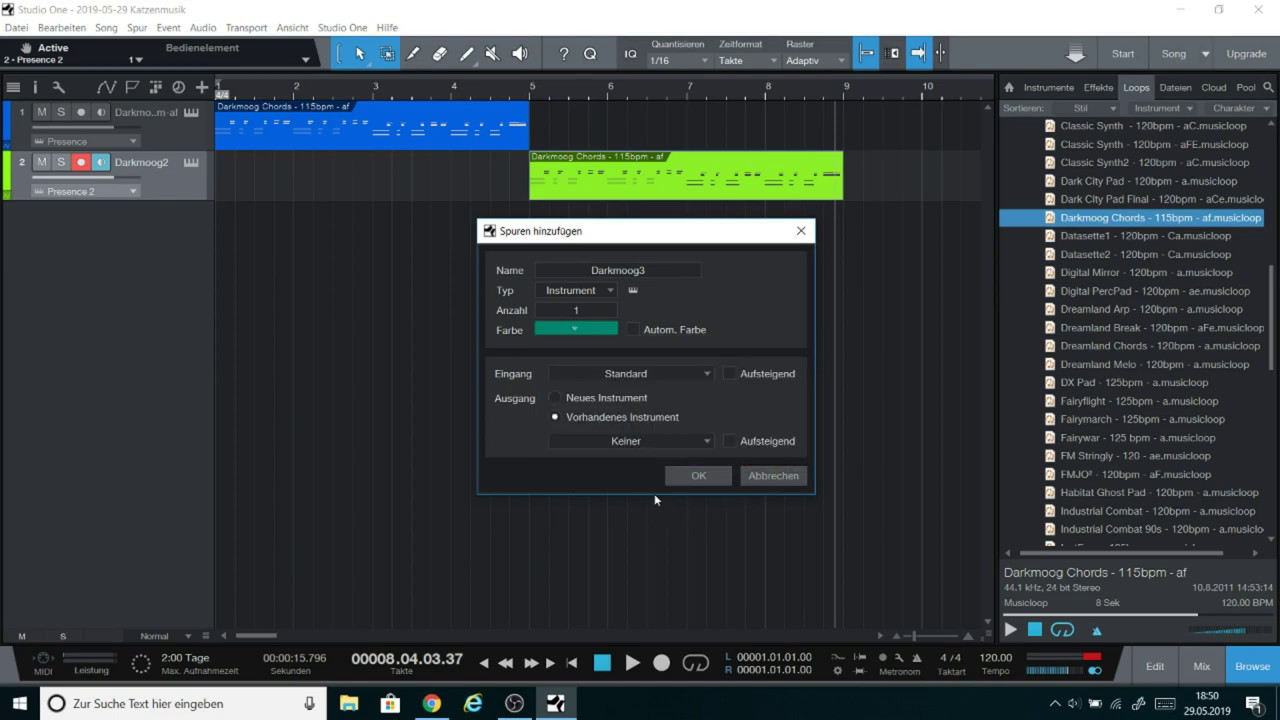
{"action": "left_click", "coordinate": [690, 476]}
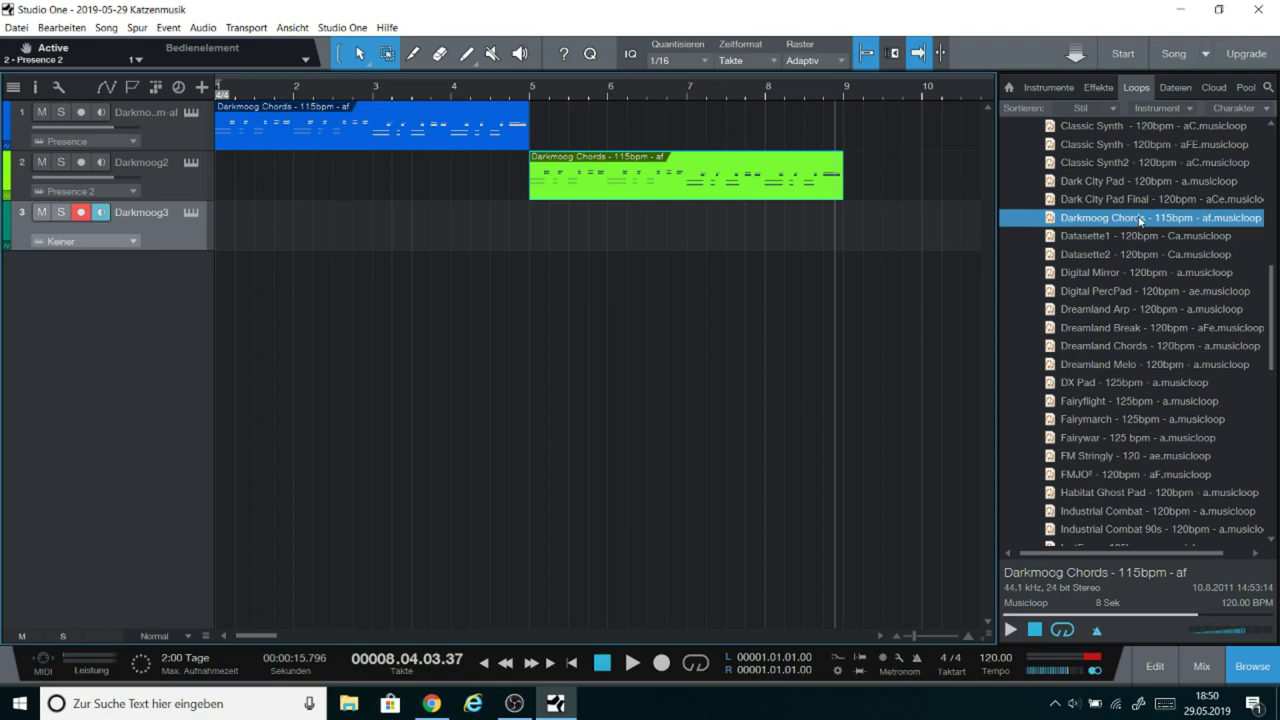
Step: Place the Darkmoog Chords loop on the Darkmoog3 track at bar 9, and move the playhead to bar 9
{"action": "left_click_drag", "start_coordinate": [1140, 220], "coordinate": [878, 251]}
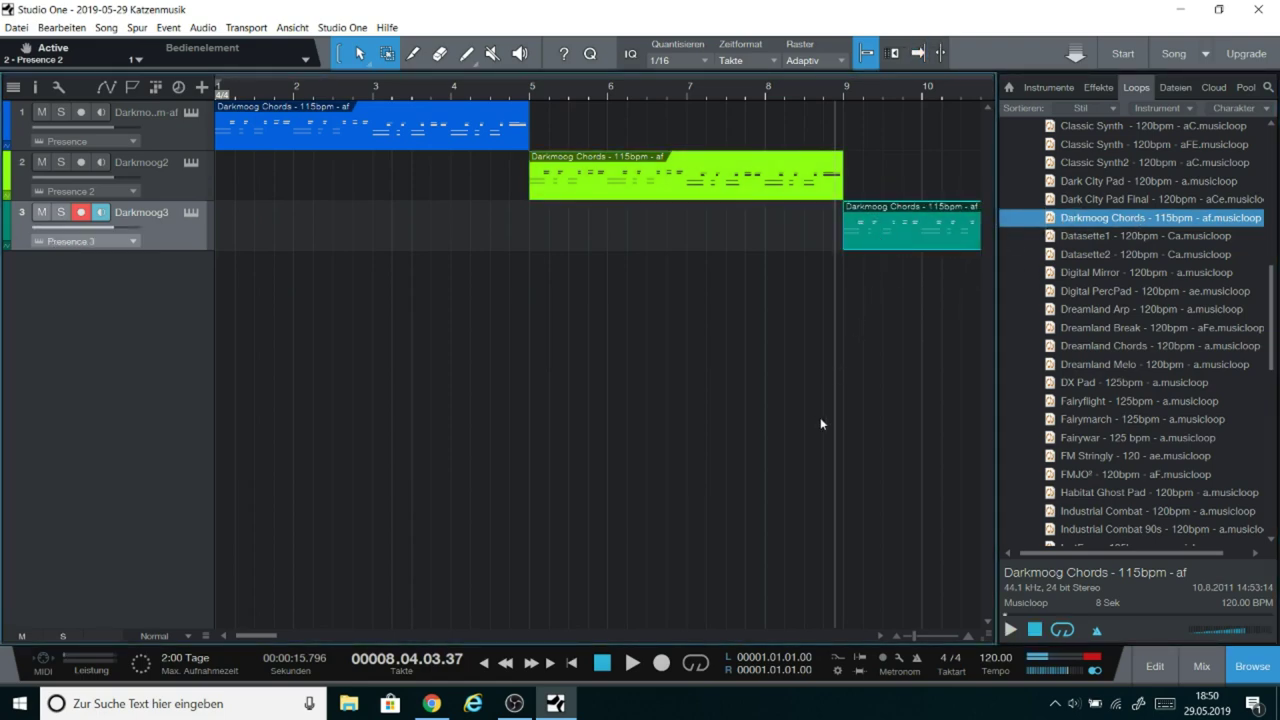
{"action": "left_click", "coordinate": [847, 88]}
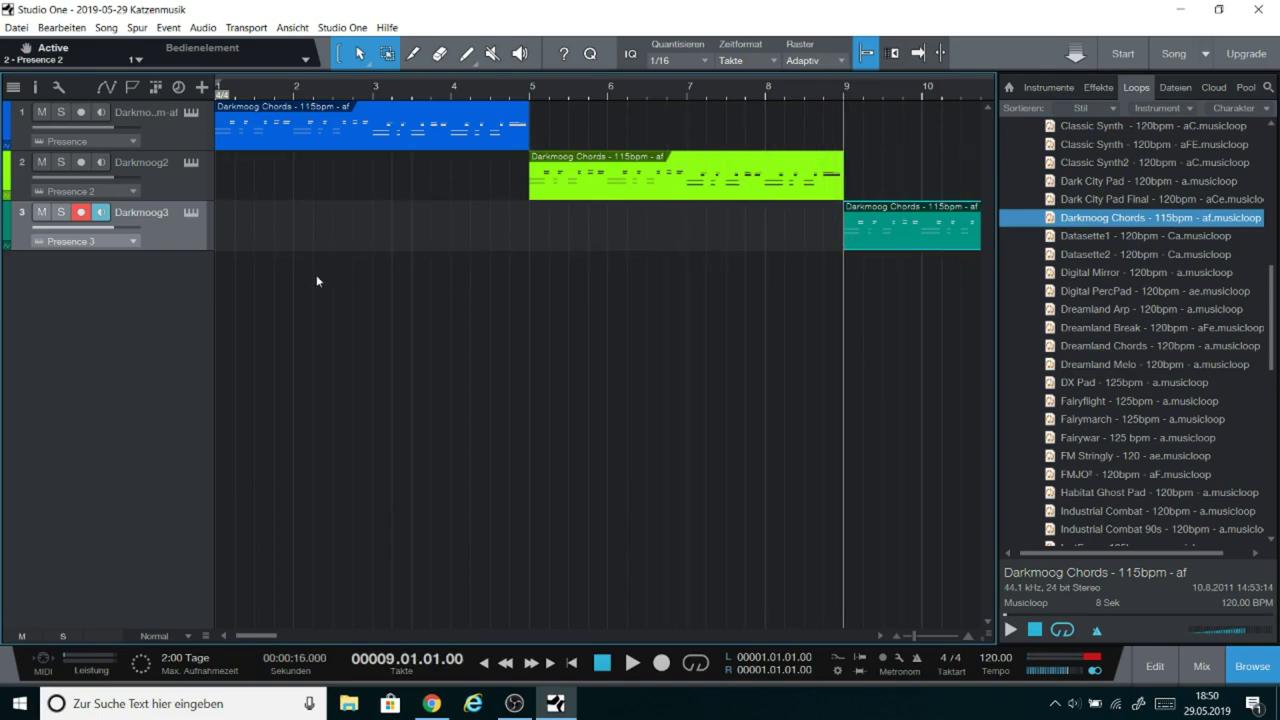
Step: Set the input of the Darkmoog3 track's Presence instrument to Alle Eingänge
{"action": "left_click", "coordinate": [189, 213]}
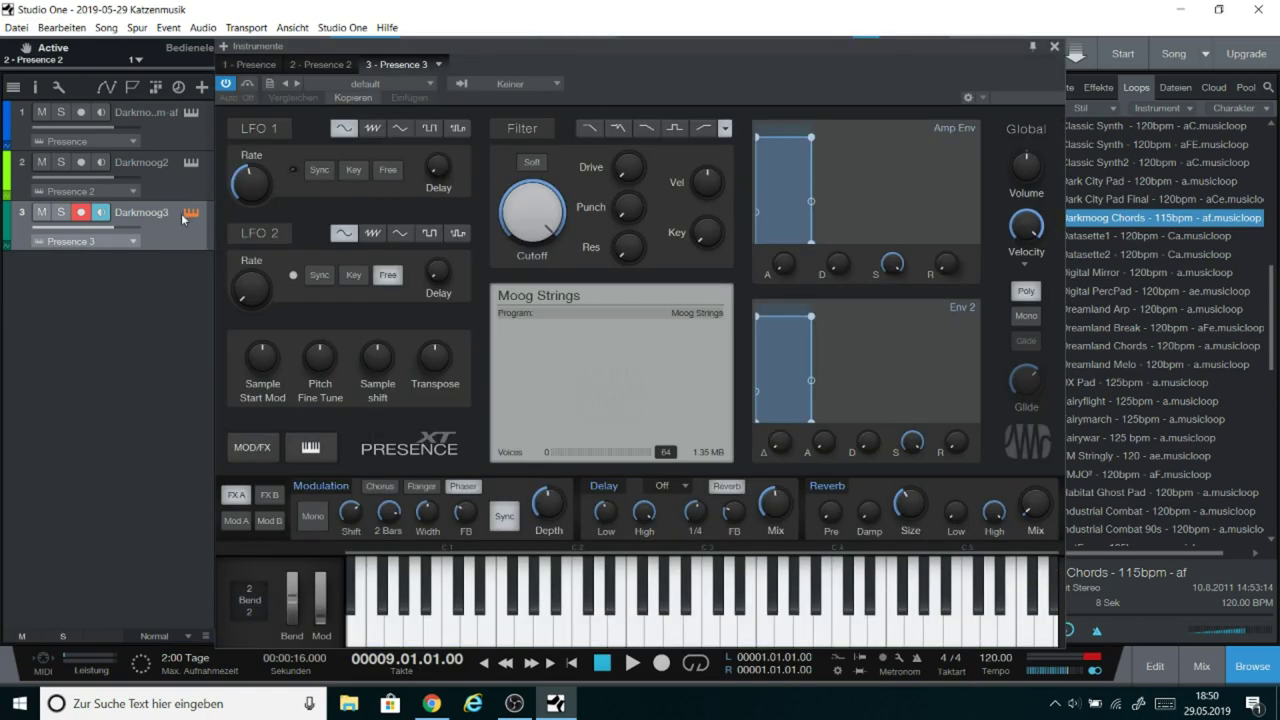
{"action": "left_click", "coordinate": [503, 84]}
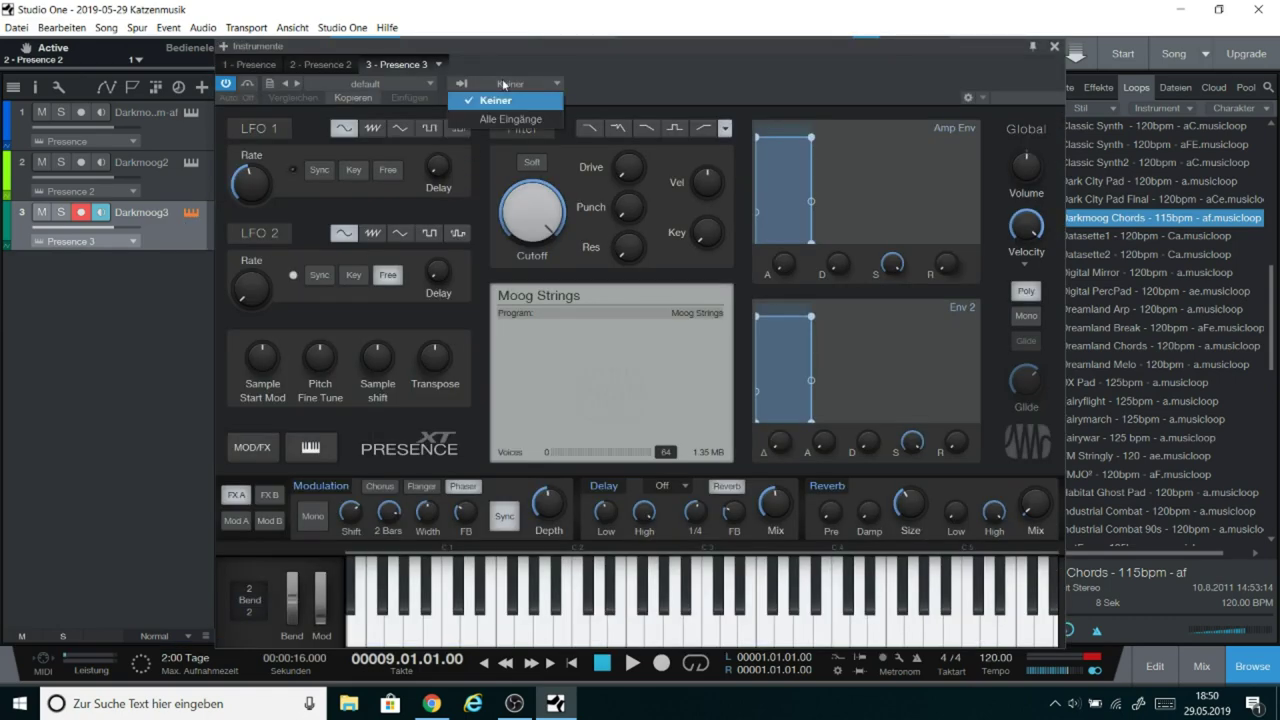
{"action": "left_click", "coordinate": [510, 121]}
Step: Load the Goth Wash preset from the Synths folder into the Darkmoog3 track's Presence instrument
{"action": "left_click", "coordinate": [330, 85]}
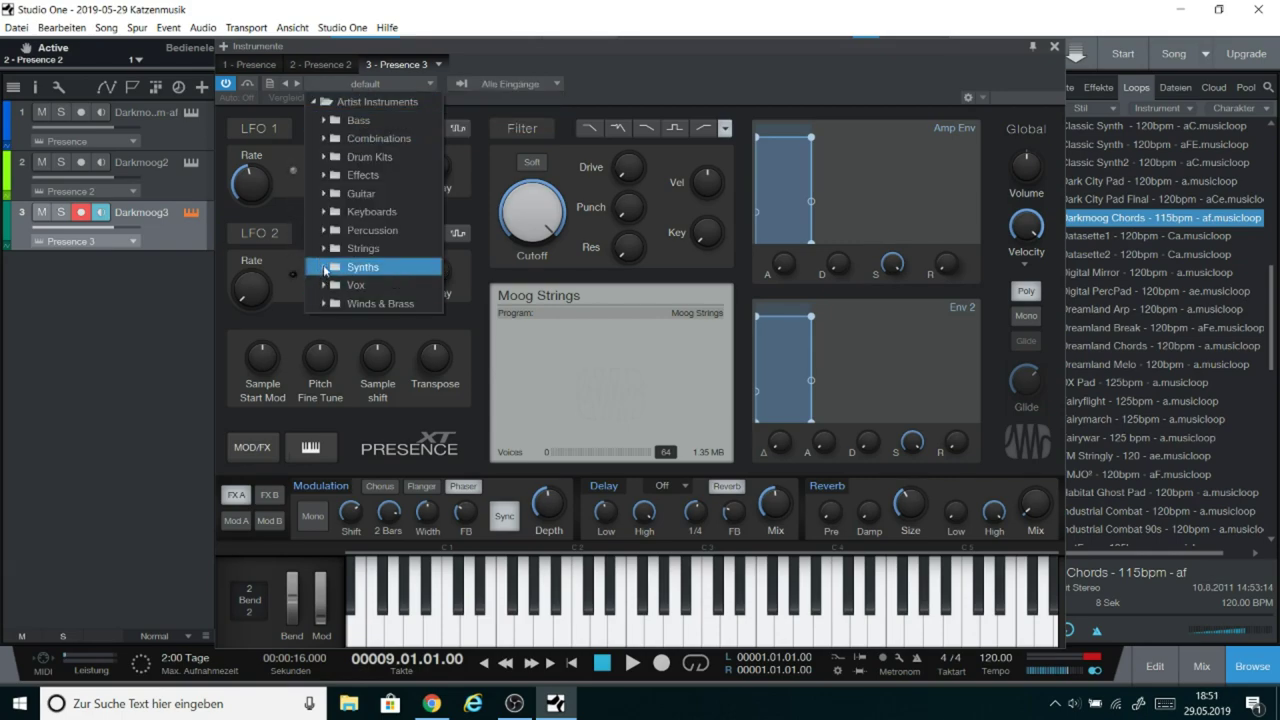
{"action": "left_click", "coordinate": [323, 268]}
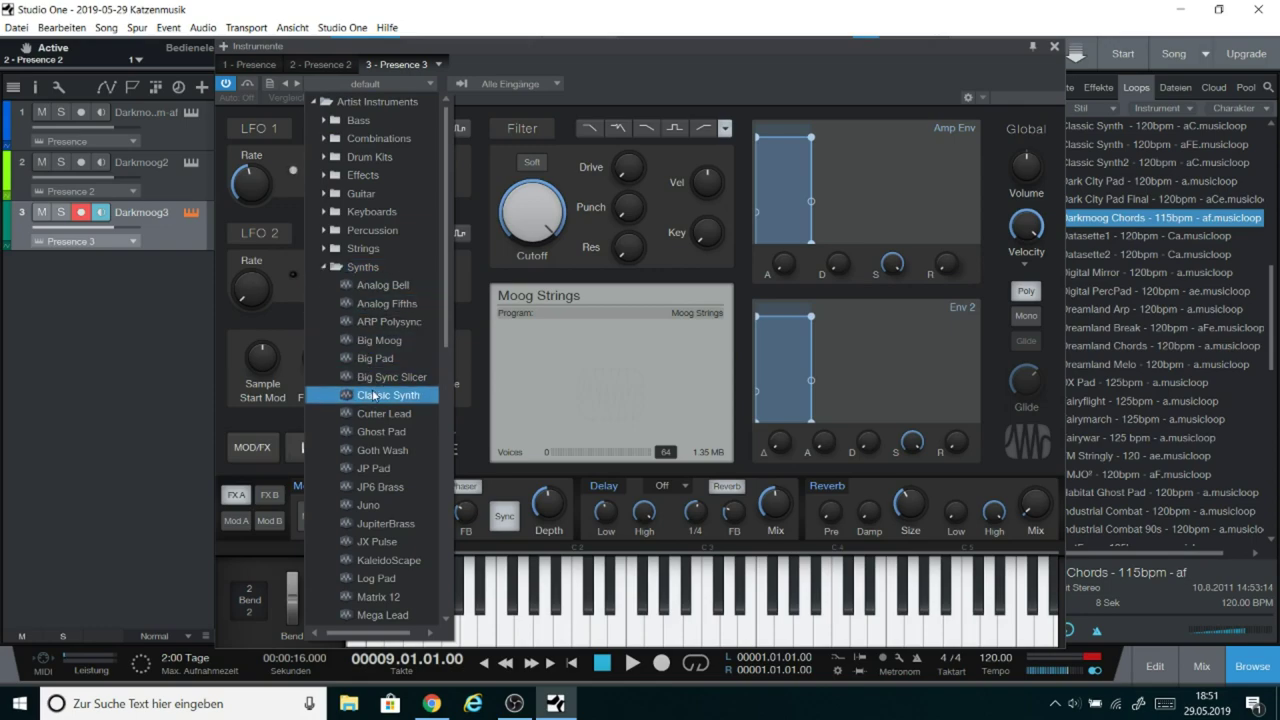
{"action": "left_click", "coordinate": [382, 452]}
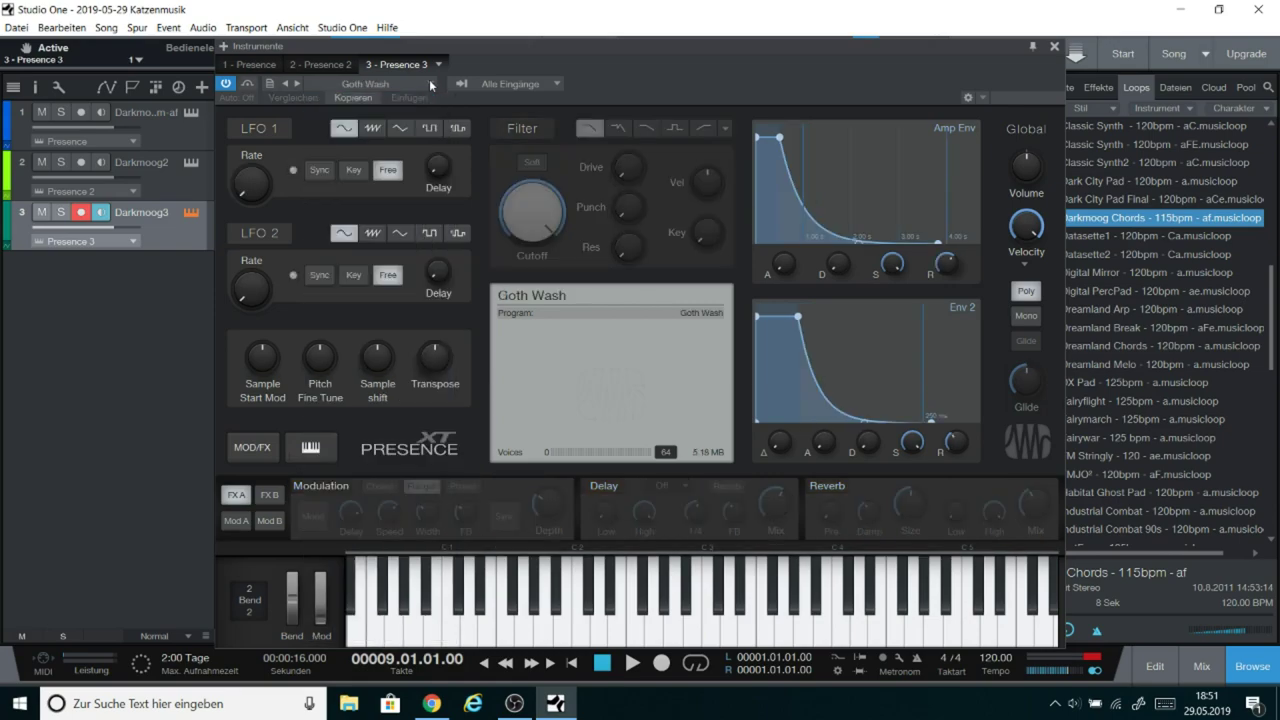
Step: Audition the Goth Wash sound with several notes on the virtual keyboard, and close the instrument window
{"action": "left_click", "coordinate": [655, 583]}
{"action": "left_click", "coordinate": [617, 620]}
{"action": "left_click", "coordinate": [768, 622]}
{"action": "left_click", "coordinate": [768, 622]}
{"action": "left_click", "coordinate": [841, 622]}
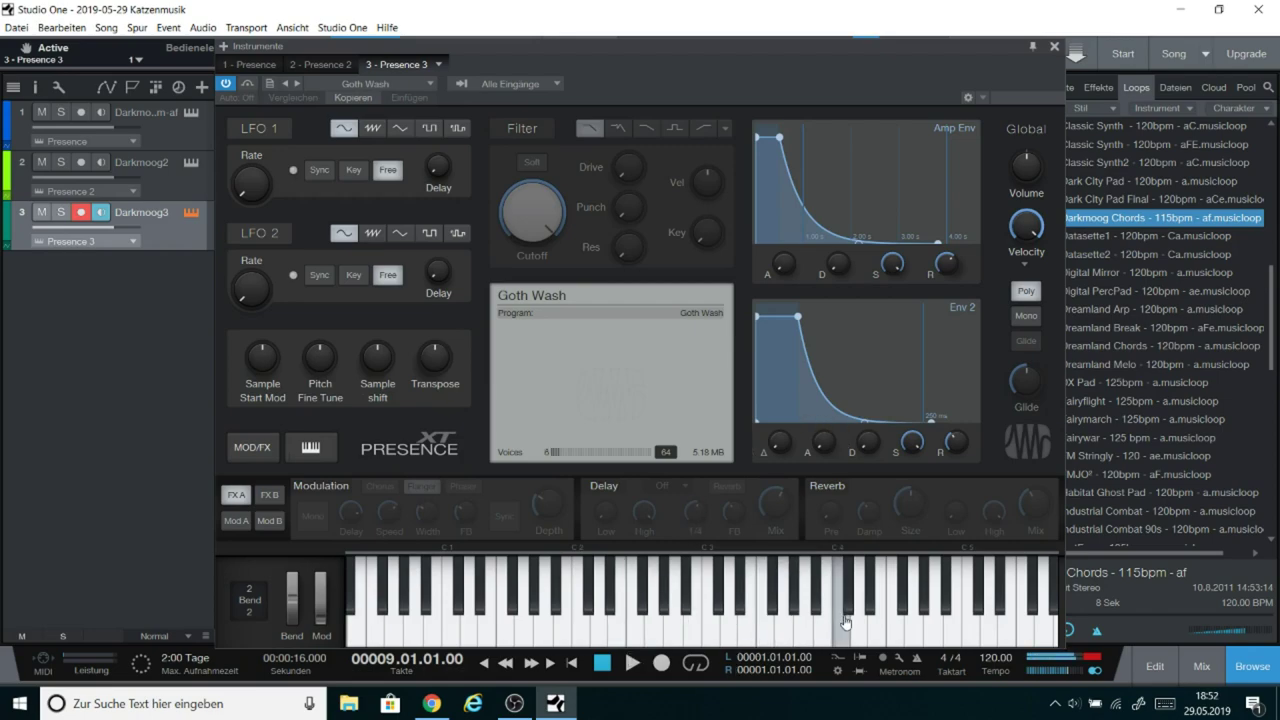
{"action": "left_click", "coordinate": [934, 622]}
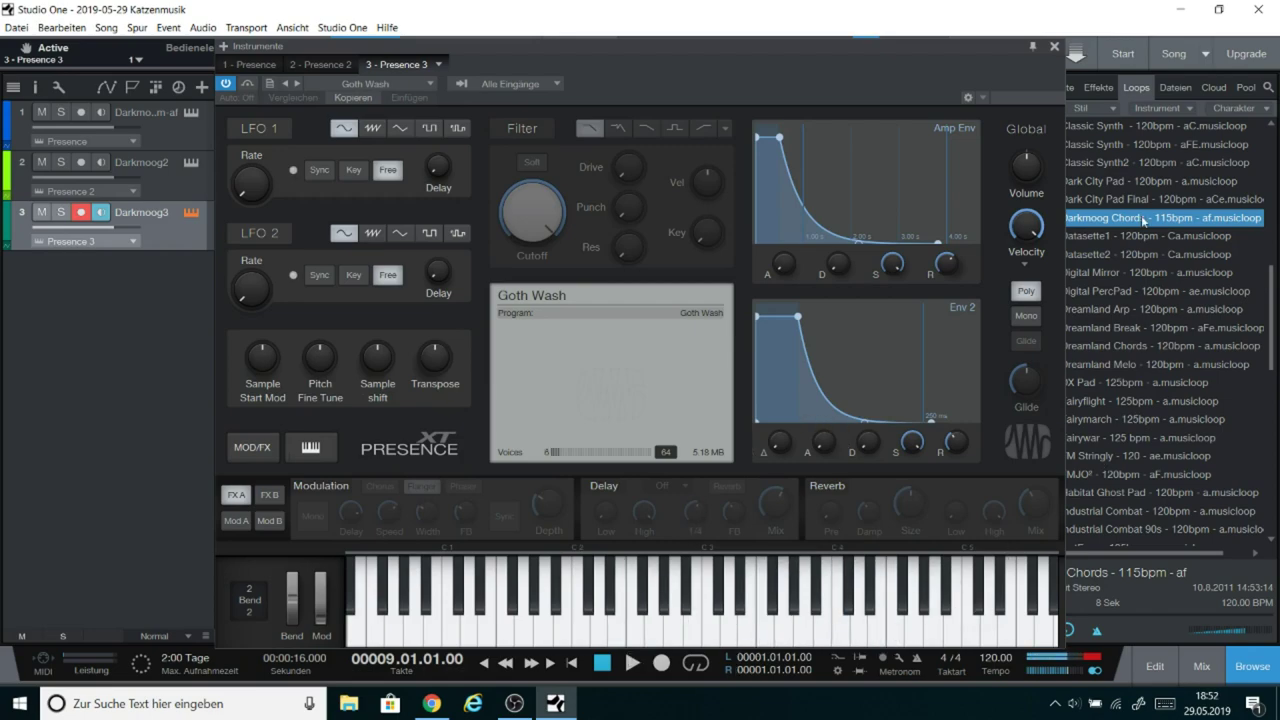
{"action": "left_click", "coordinate": [1055, 47]}
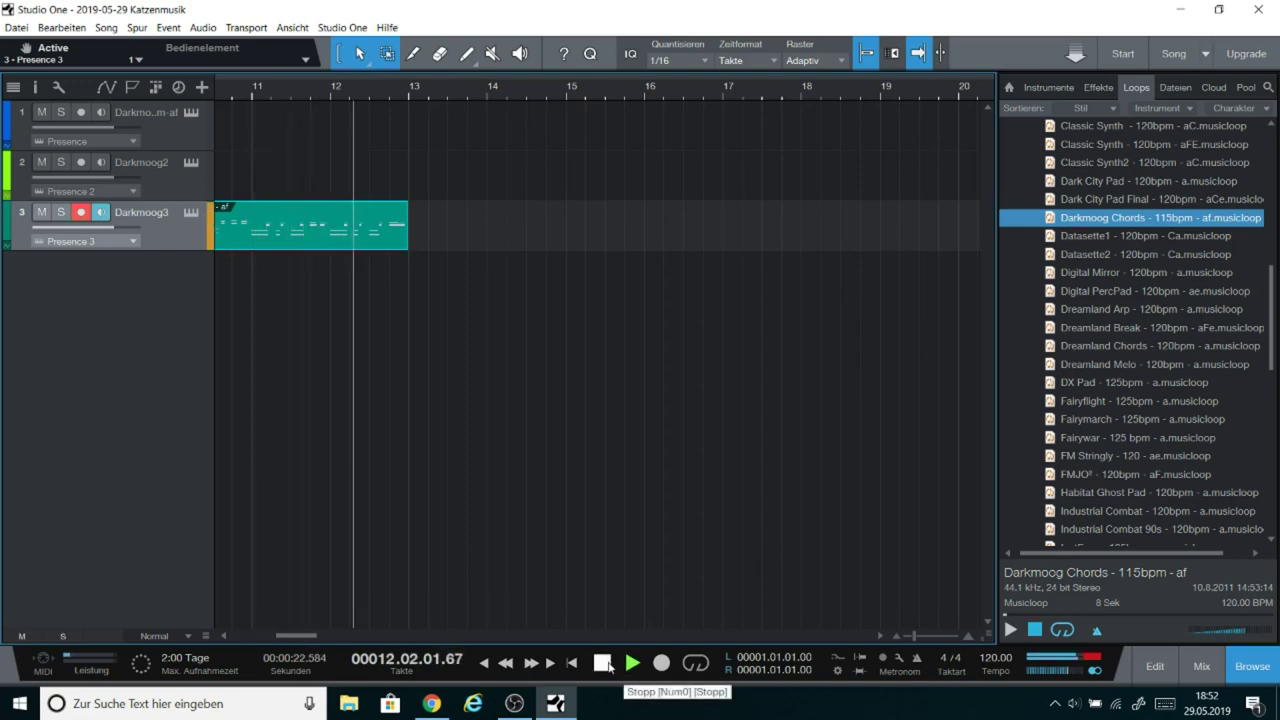
Step: Play the arrangement past the end of the Darkmoog3 loop, and return the playhead to bar 1
{"action": "left_click", "coordinate": [607, 665]}
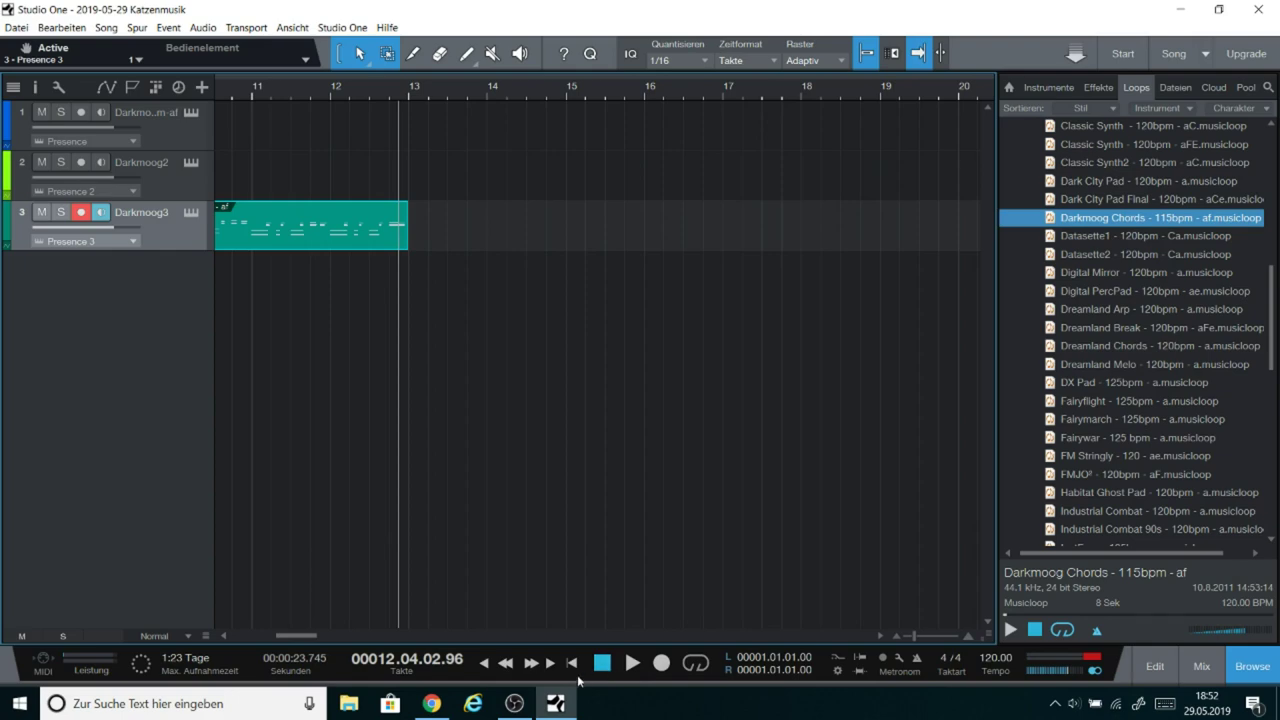
{"action": "left_click", "coordinate": [895, 637]}
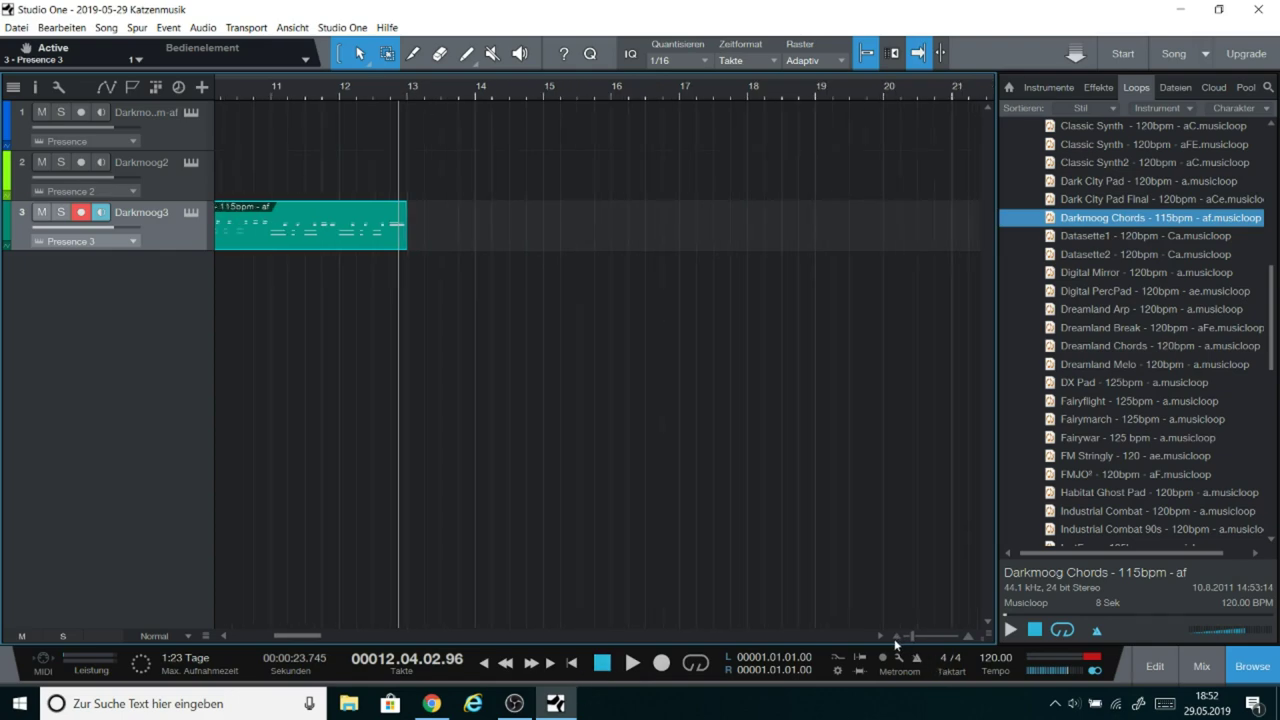
{"action": "left_click", "coordinate": [896, 641]}
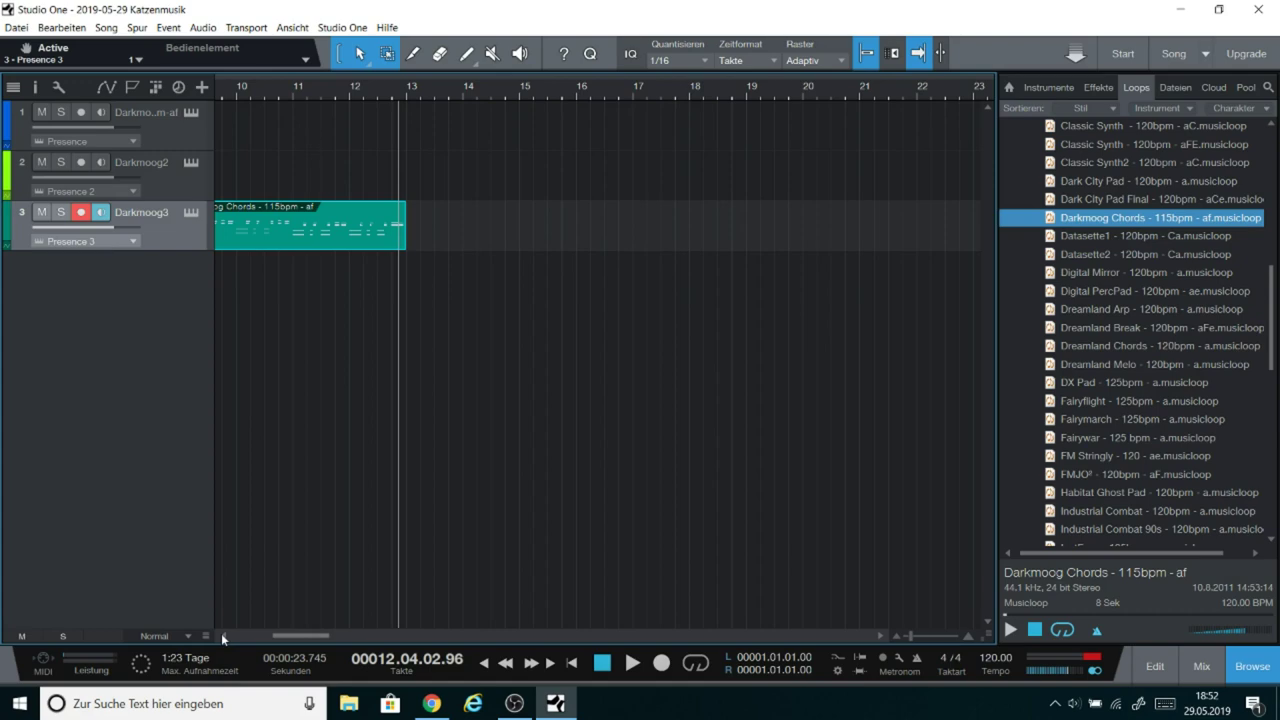
{"action": "left_click", "coordinate": [632, 663]}
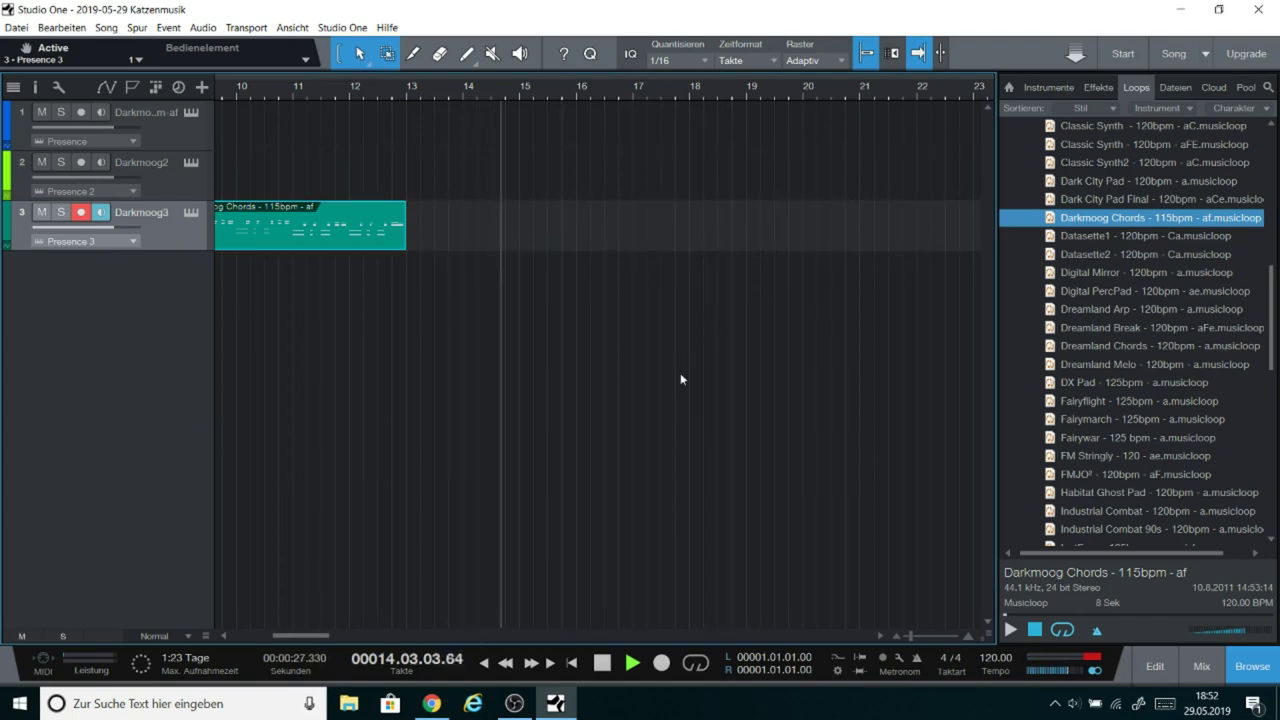
{"action": "left_click", "coordinate": [601, 664]}
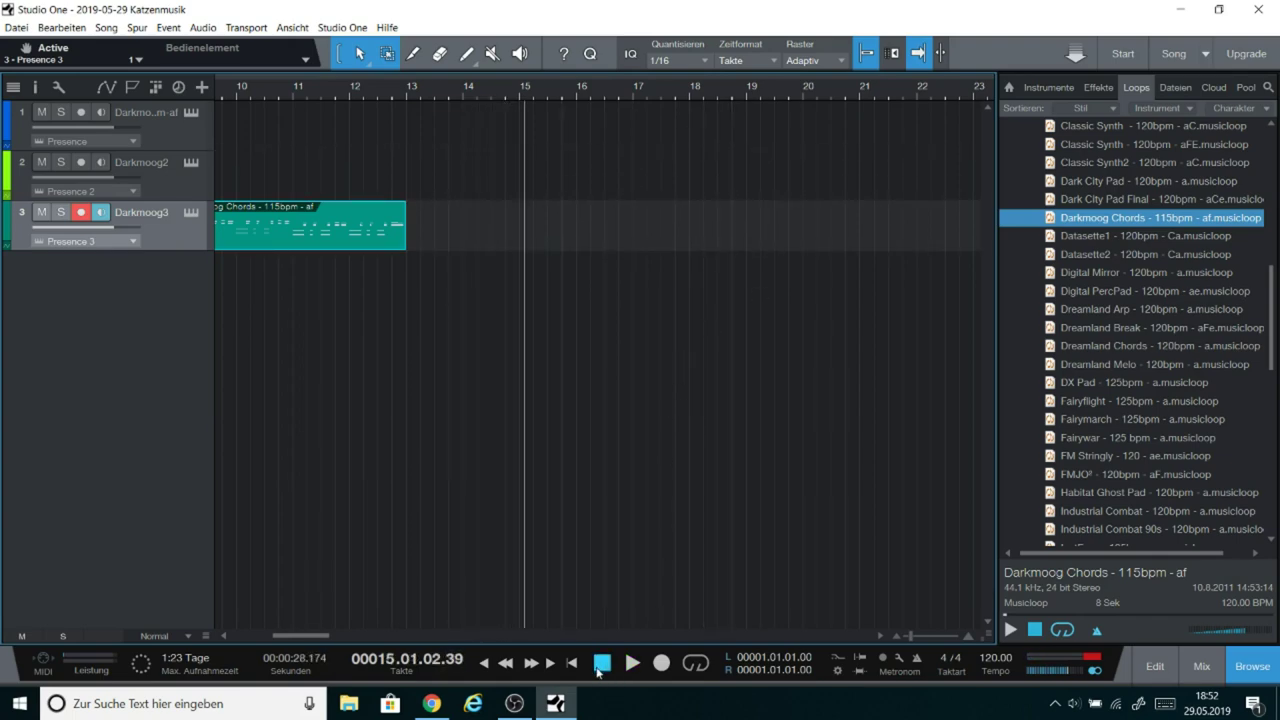
{"action": "left_click", "coordinate": [601, 664]}
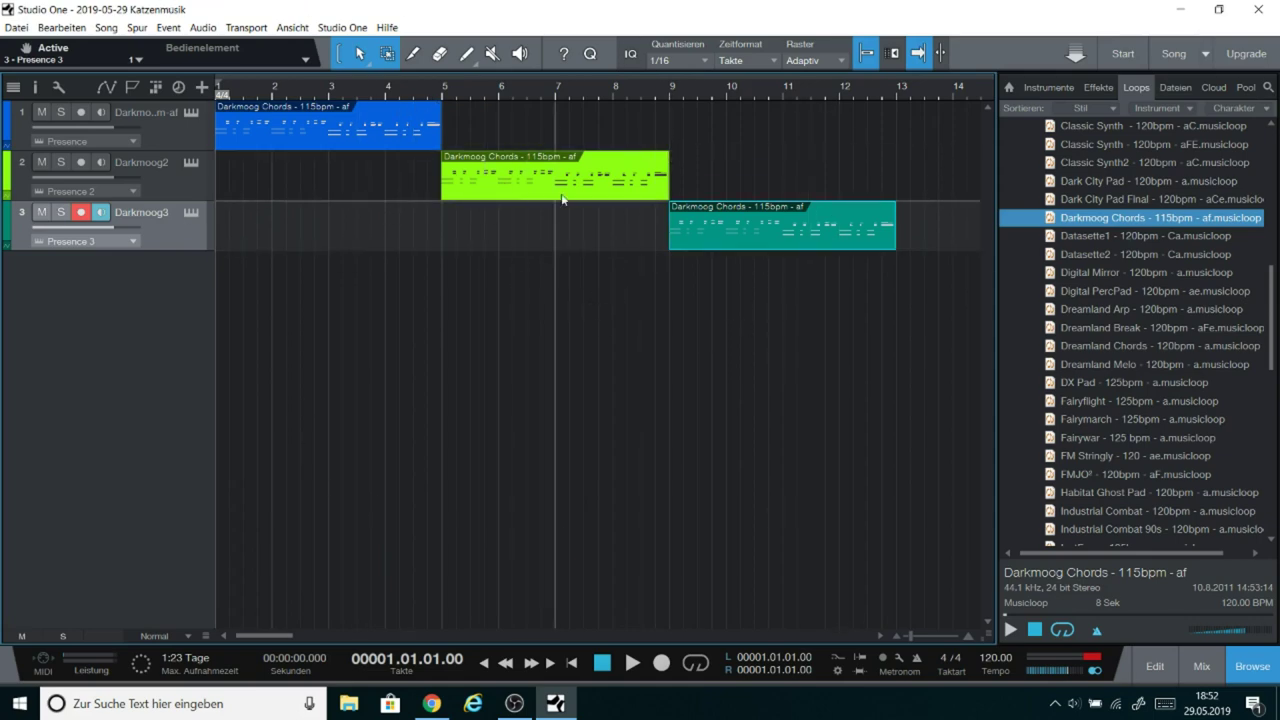
Step: Set the loop range from bar 1 to bar 13 across all three loops, and turn on loop playback
{"action": "left_click", "coordinate": [870, 89], "text": "alt"}
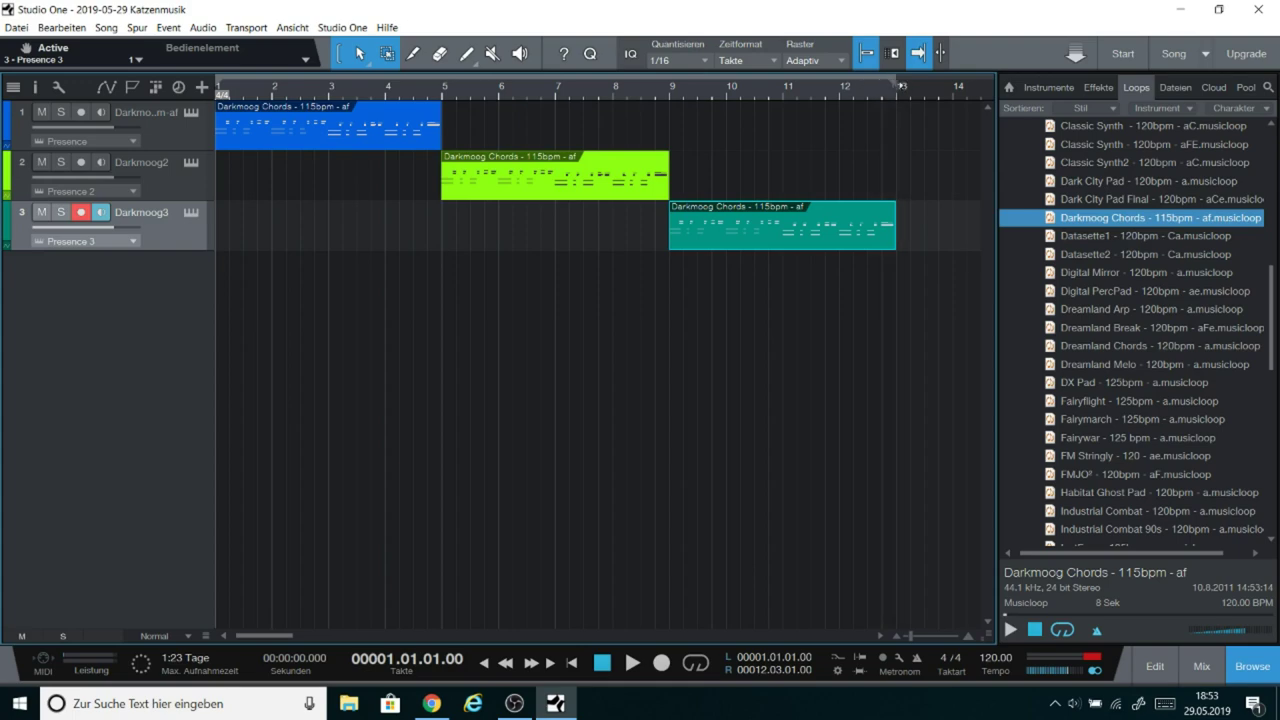
{"action": "left_click_drag", "start_coordinate": [900, 87], "coordinate": [902, 87]}
{"action": "left_click", "coordinate": [696, 666]}
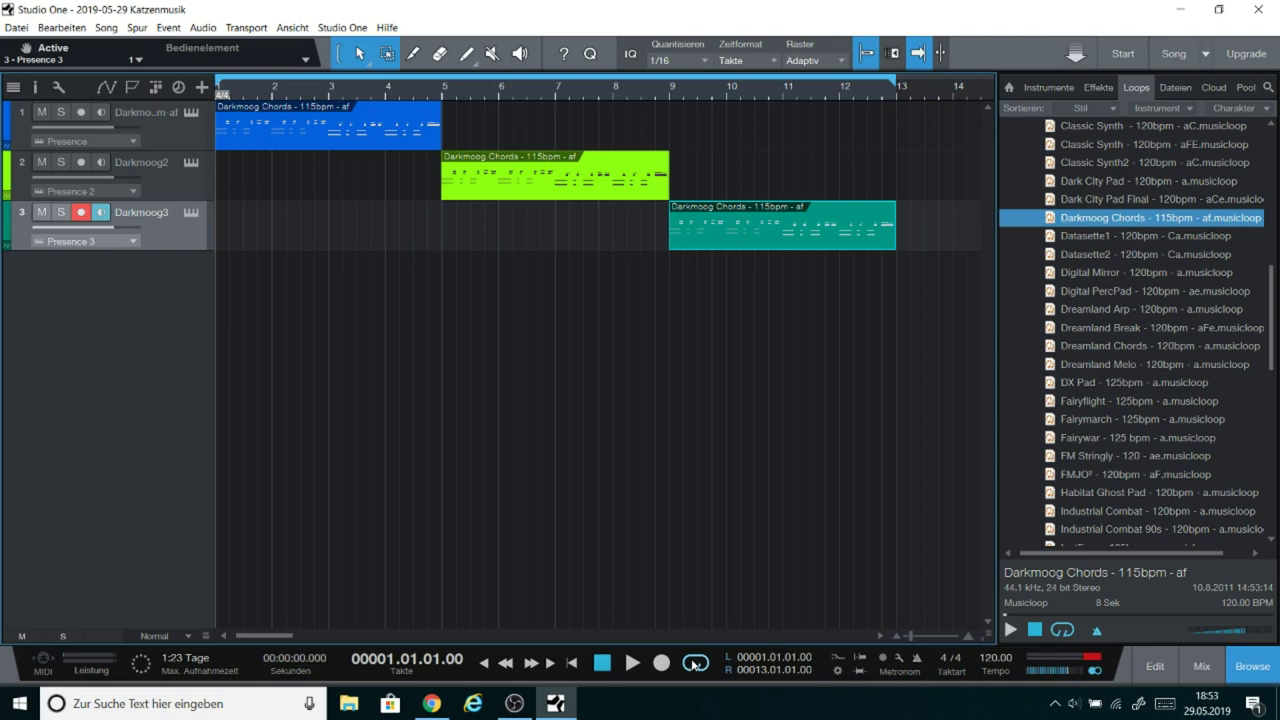
Step: Play from bar 11.3 through the end of the loop range to check that playback repeats from bar 1
{"action": "left_click", "coordinate": [810, 90]}
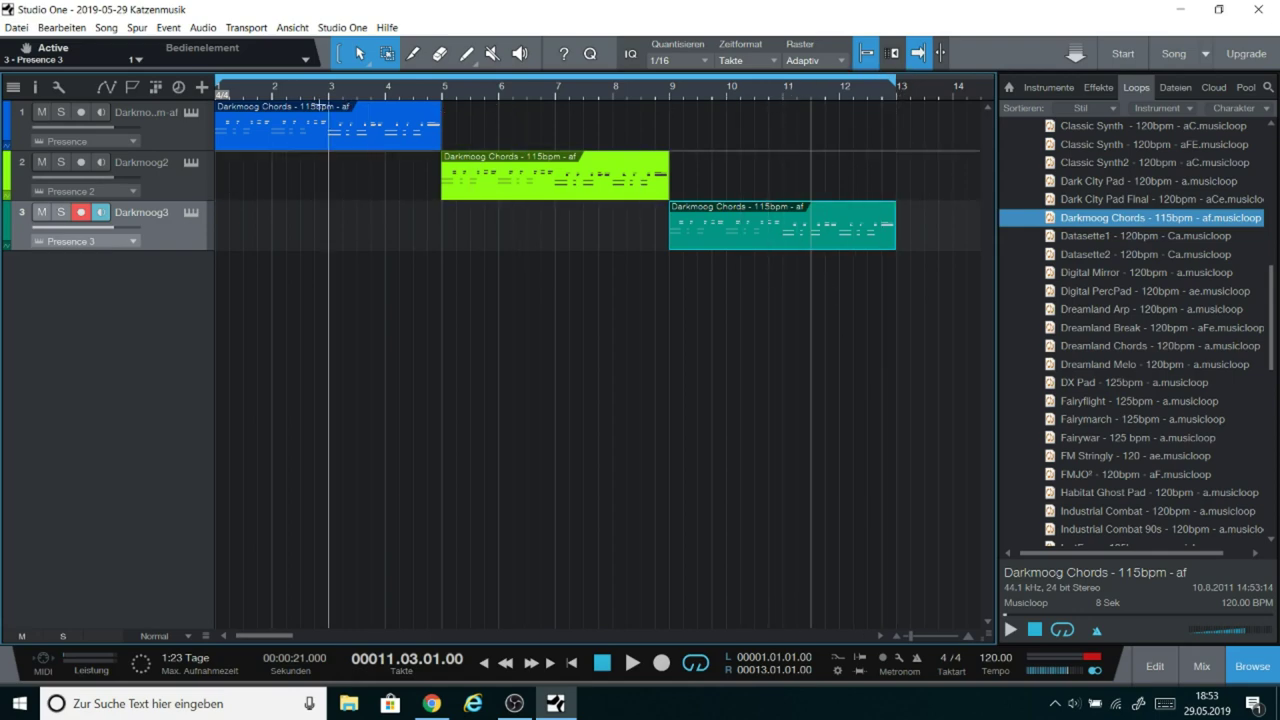
{"action": "key", "text": "space"}
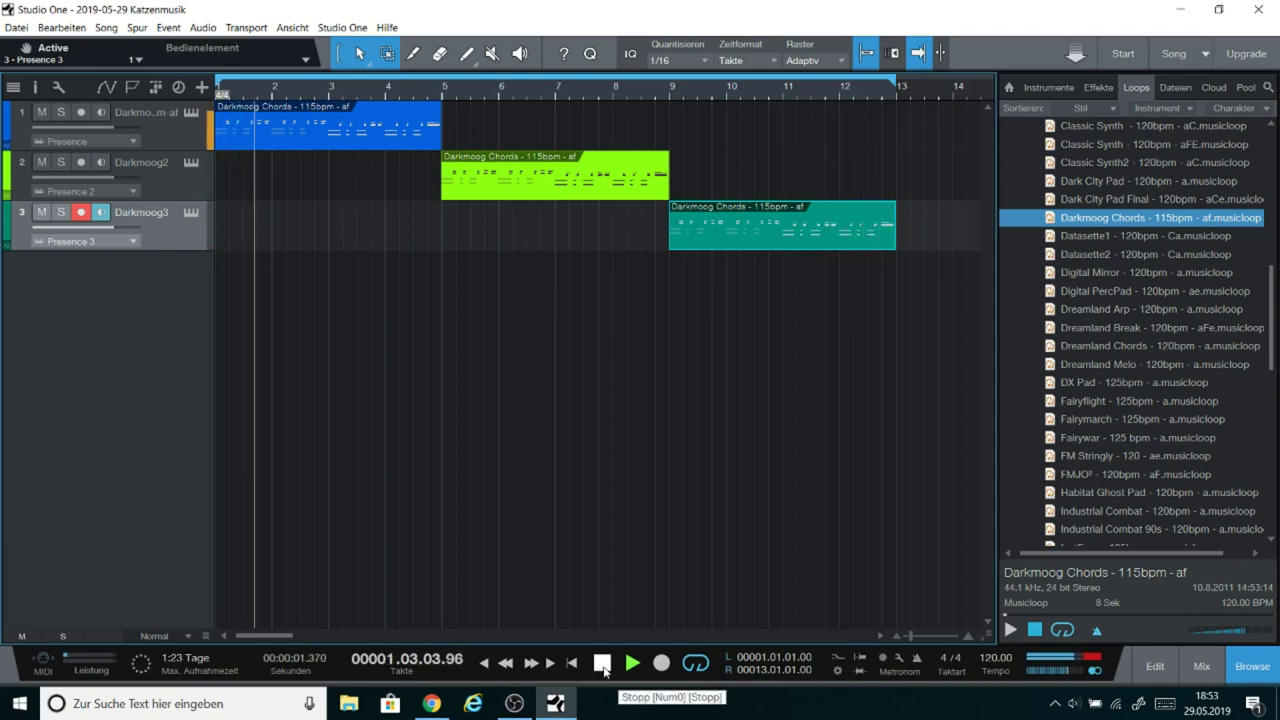
{"action": "left_click", "coordinate": [603, 667]}
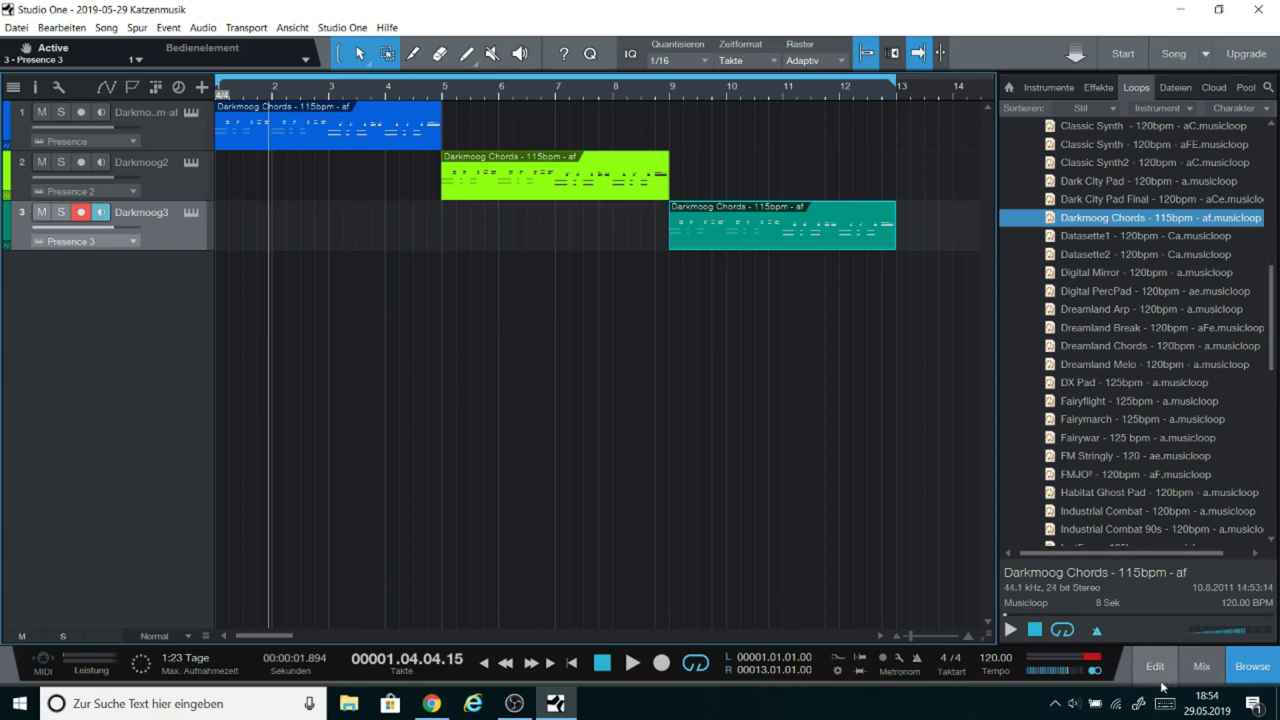
Step: Hide the browser, show the first Darkmoog track's notes in the note editor, and enlarge the arrangement area above it
{"action": "left_click", "coordinate": [1249, 668]}
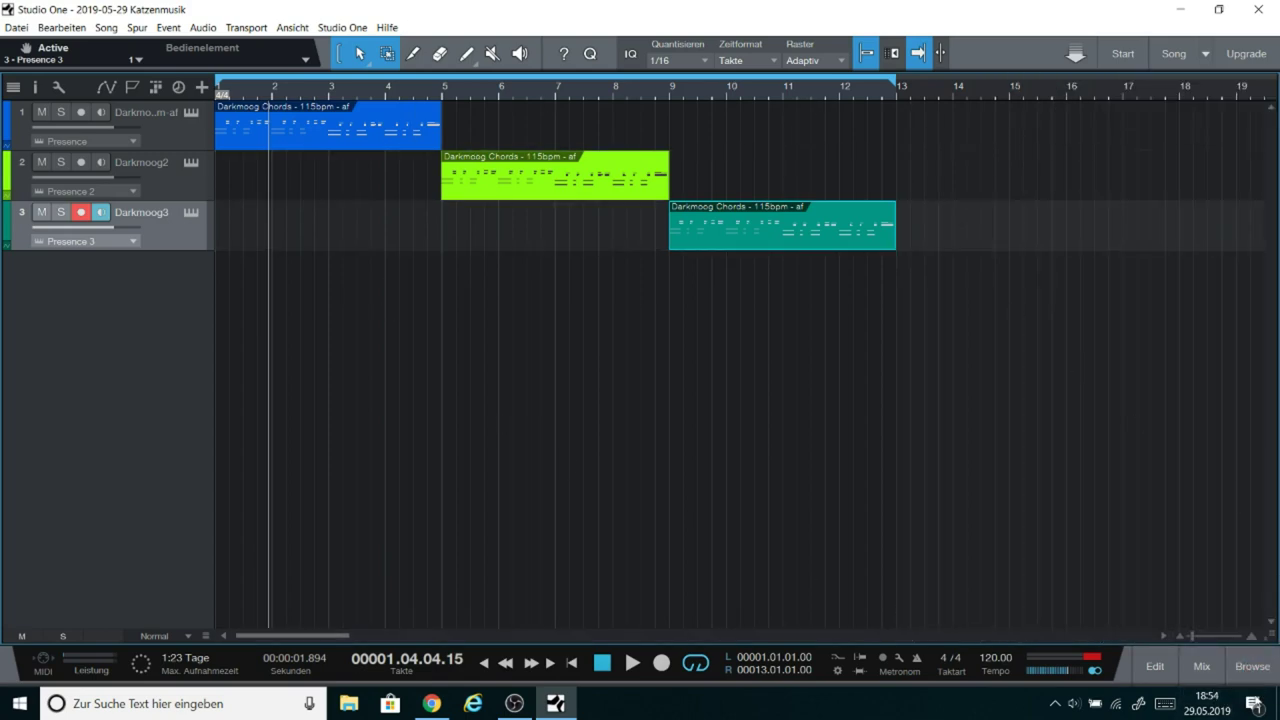
{"action": "left_click", "coordinate": [1156, 670]}
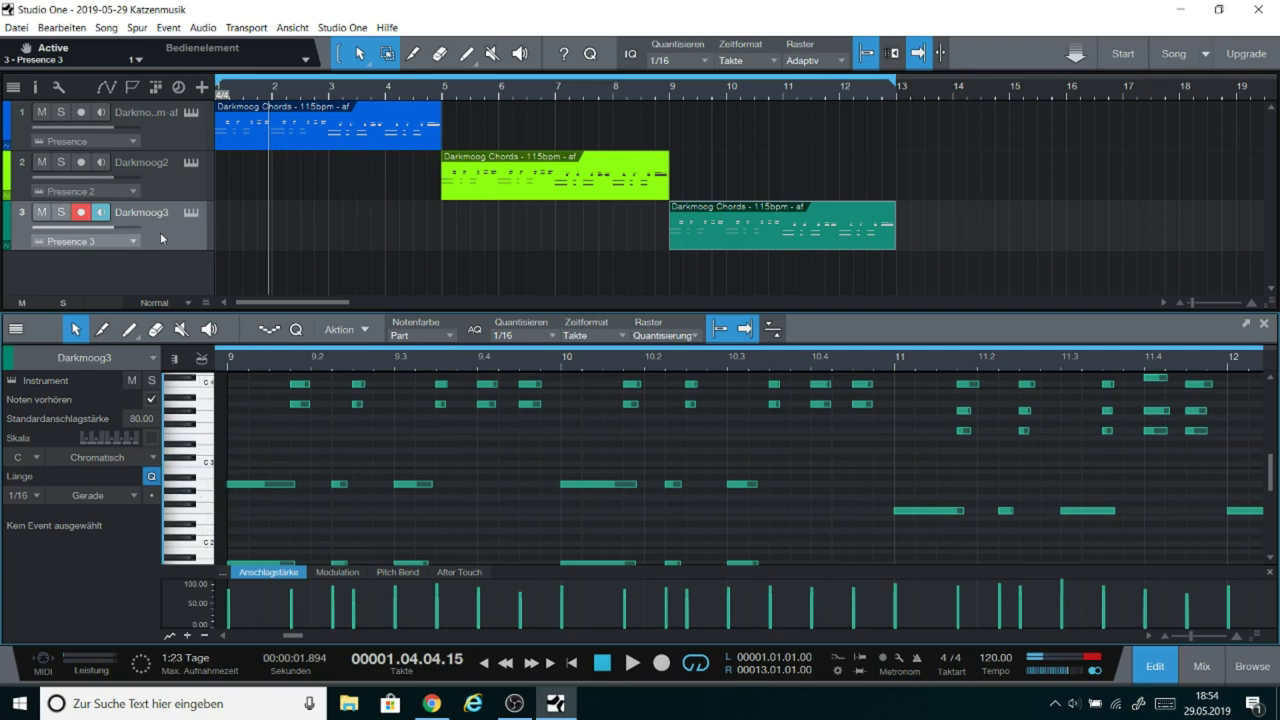
{"action": "left_click", "coordinate": [162, 123]}
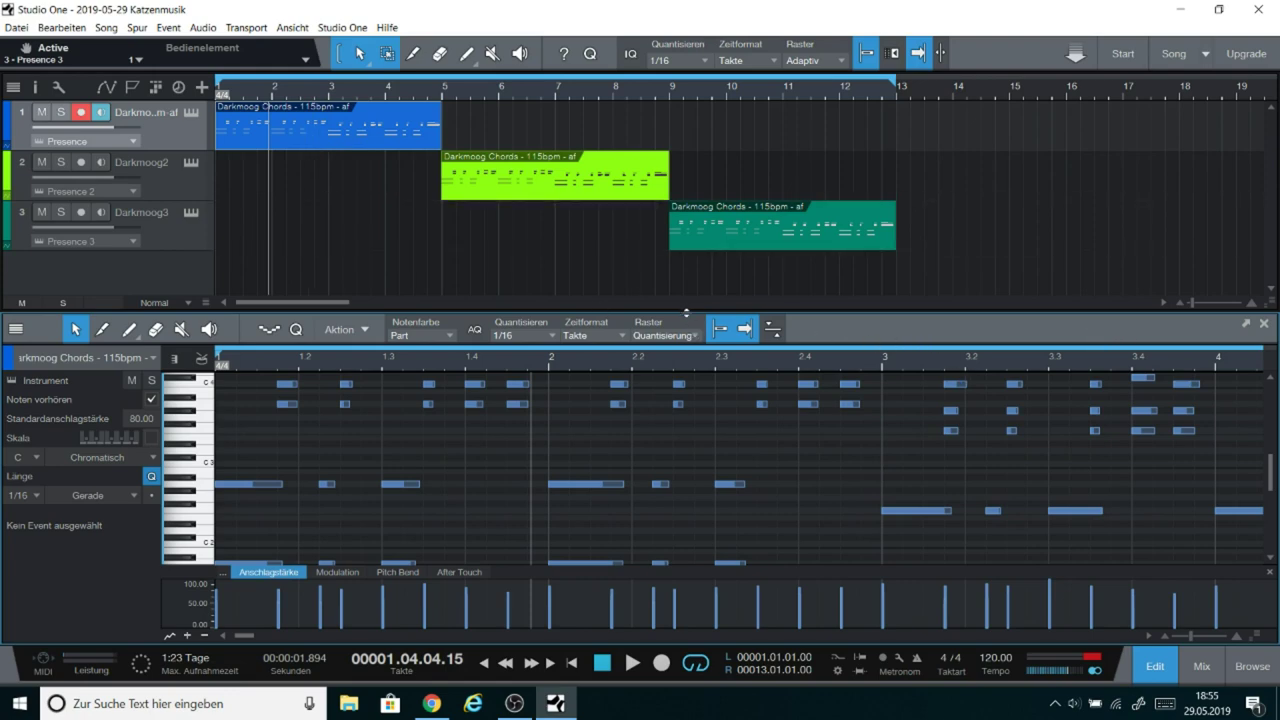
{"action": "left_click_drag", "start_coordinate": [689, 312], "coordinate": [686, 350]}
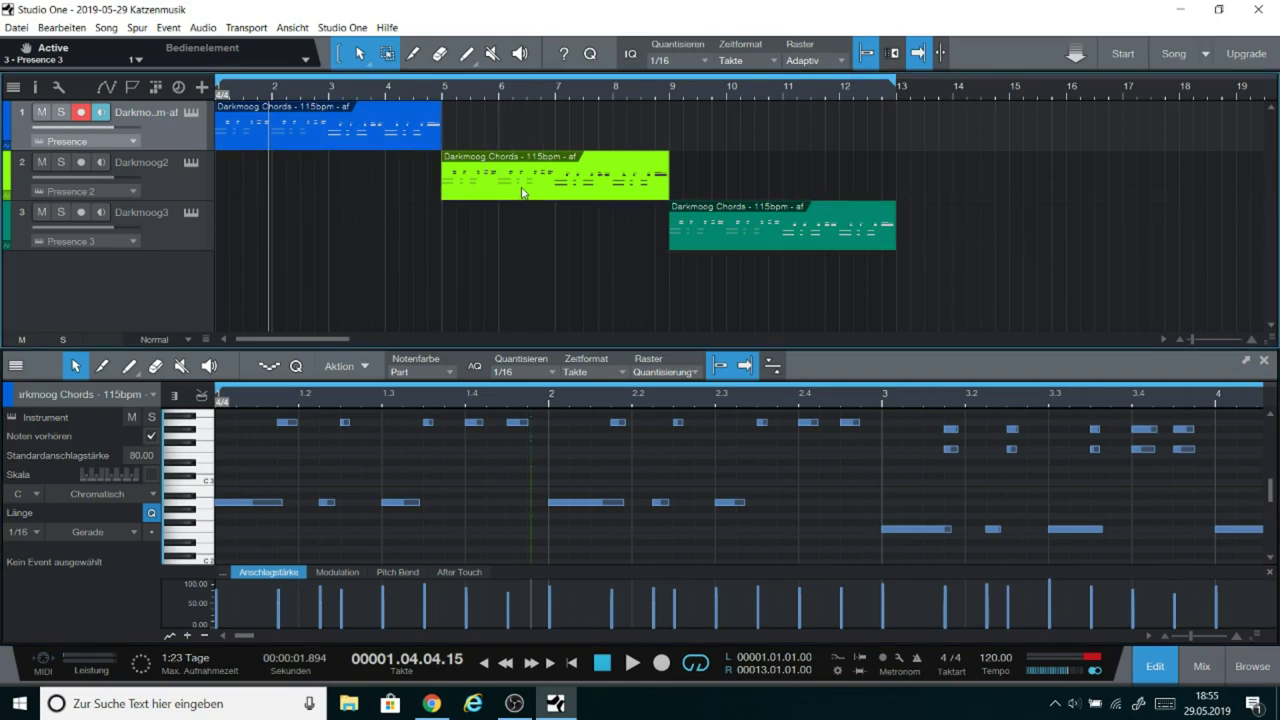
Step: Add one pinkish-red instrument track named Drums with standard input and no instrument, and move it between Darkmoog2 and Darkmoog3
{"action": "left_click", "coordinate": [199, 90]}
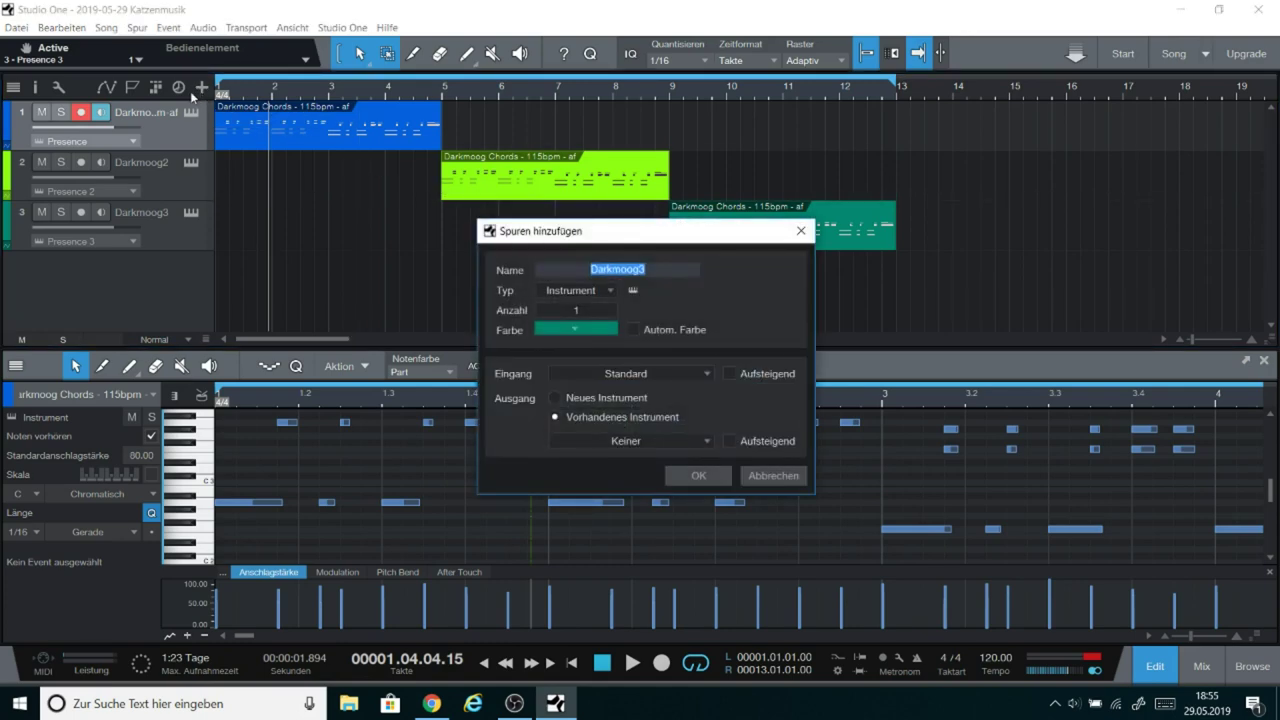
{"action": "type", "text": "Drums"}
{"action": "left_click", "coordinate": [598, 328]}
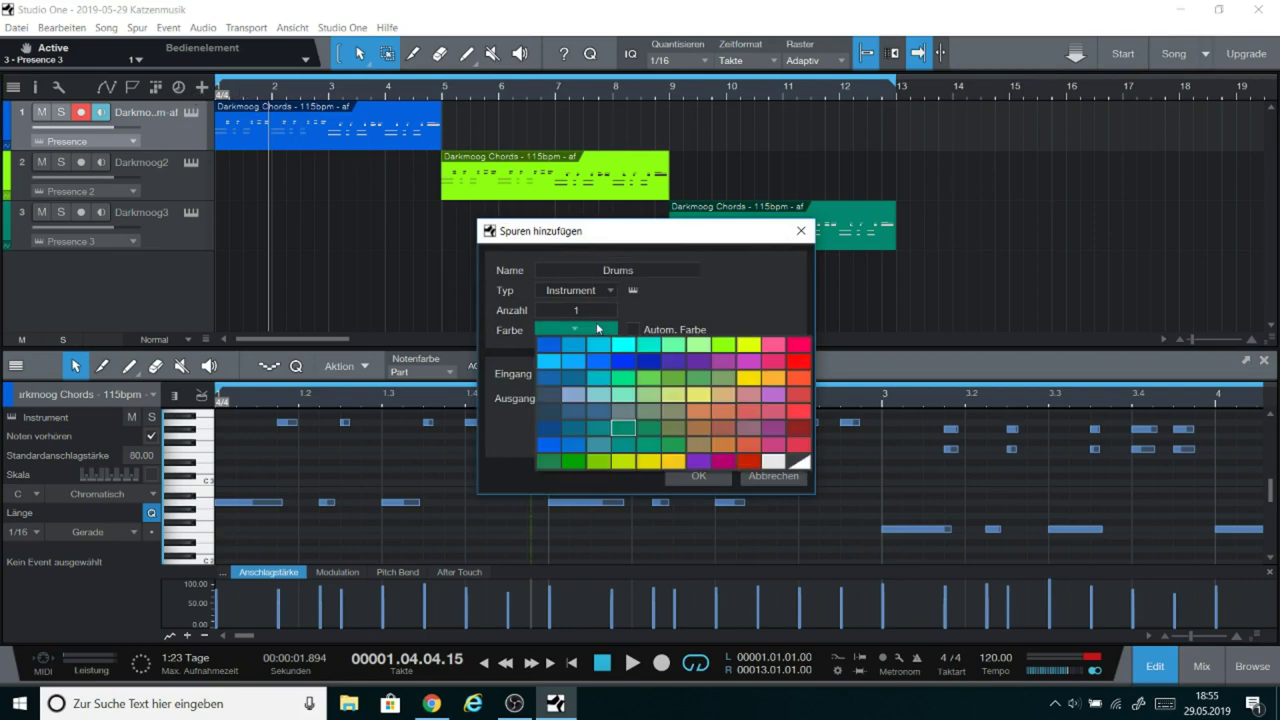
{"action": "left_click", "coordinate": [798, 345]}
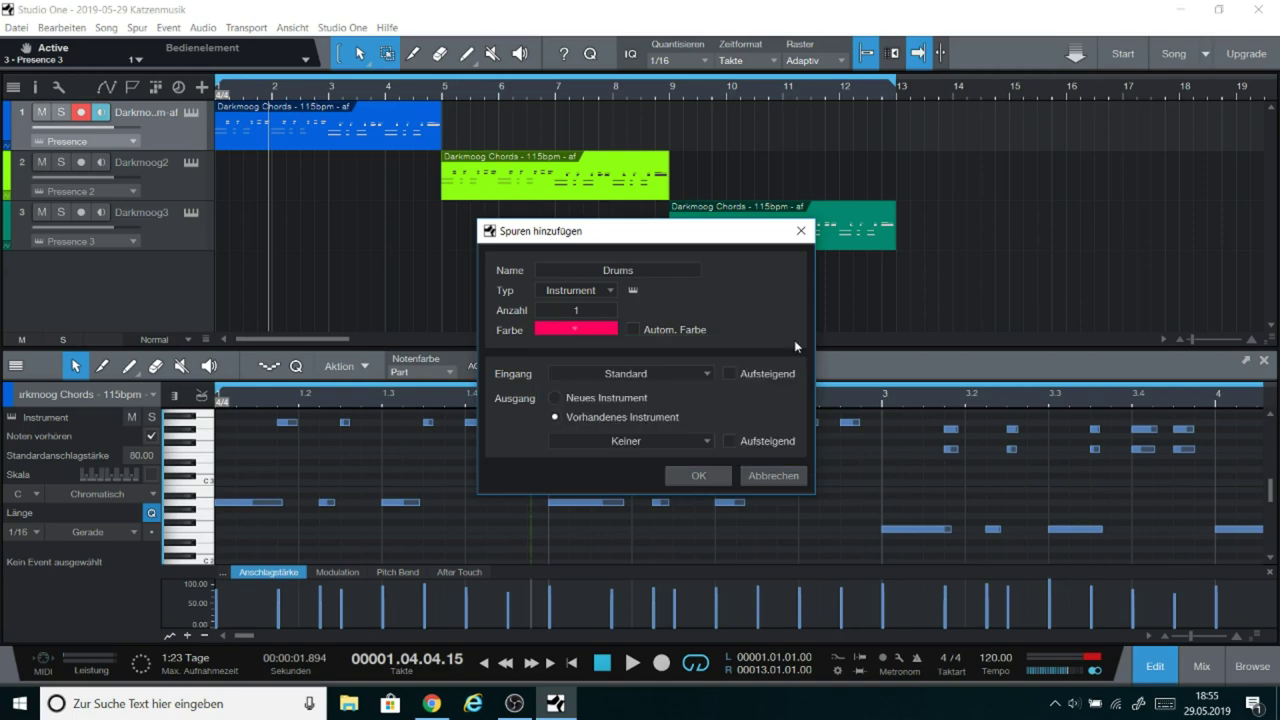
{"action": "left_click", "coordinate": [708, 475]}
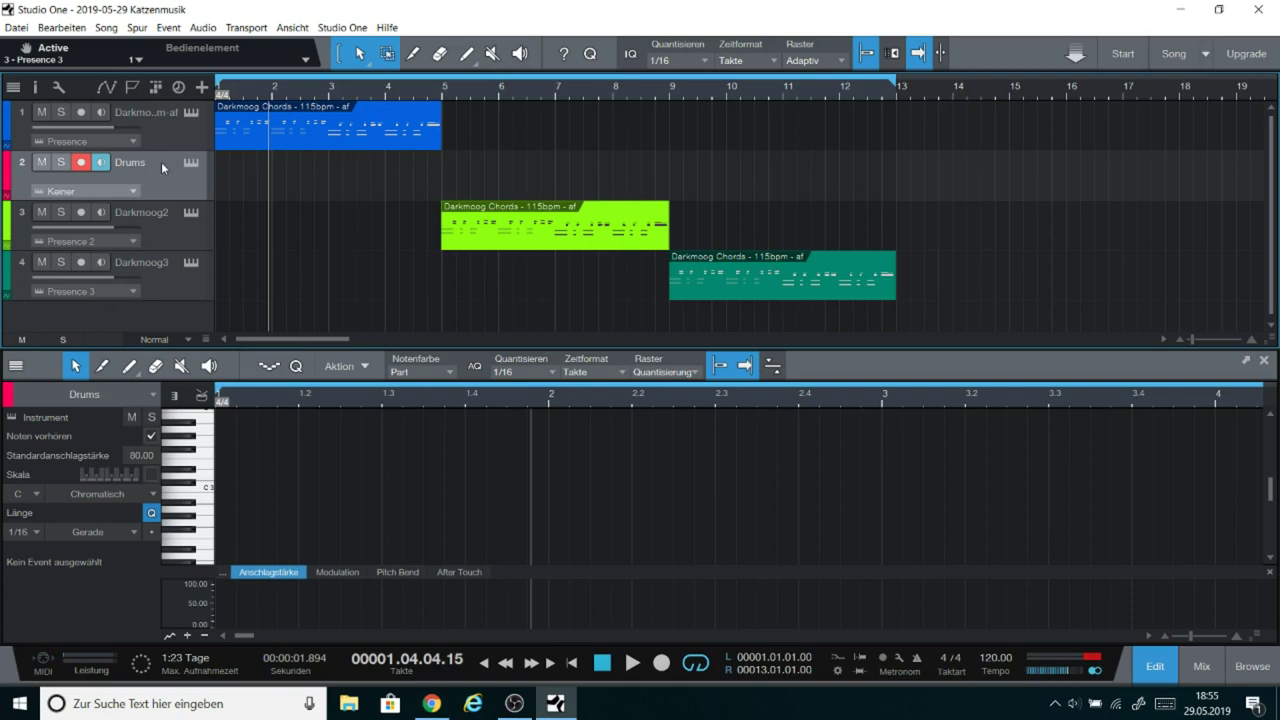
{"action": "left_click_drag", "start_coordinate": [160, 164], "coordinate": [167, 241]}
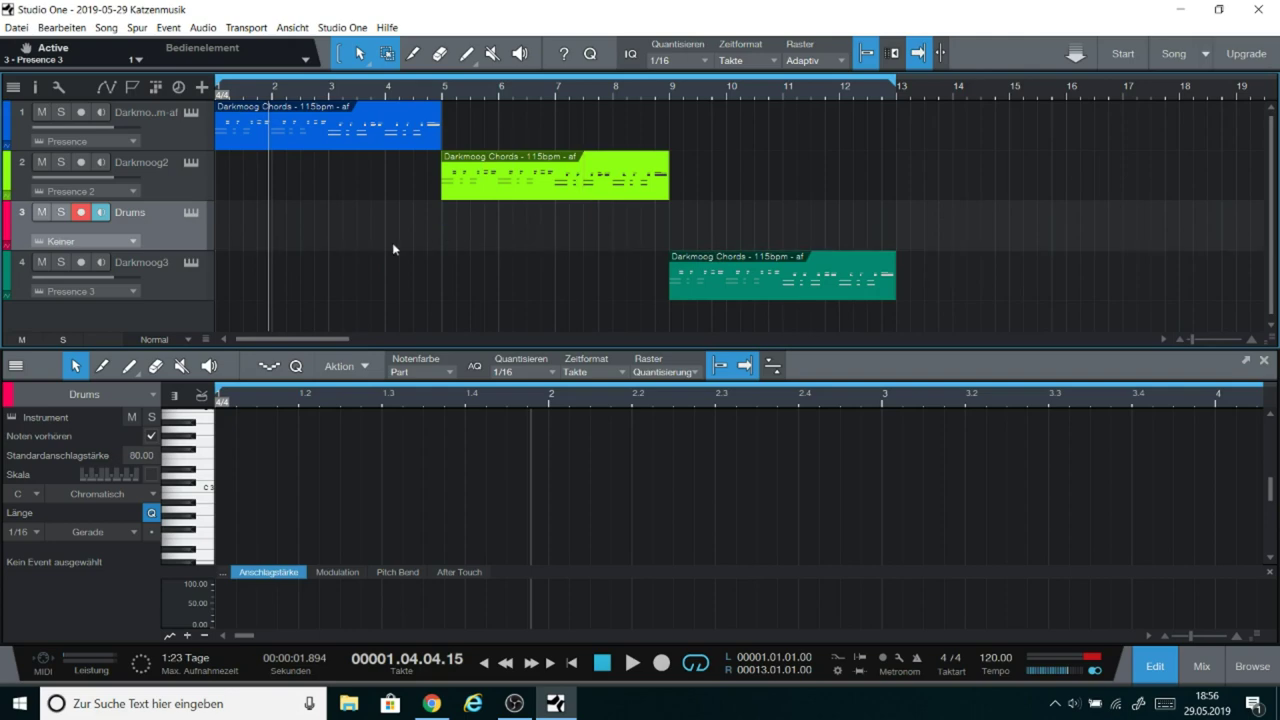
Step: Create an empty event on the Drums track, trim it to bars 5 to 9, and move the playhead to bar 5
{"action": "double_click", "coordinate": [505, 226]}
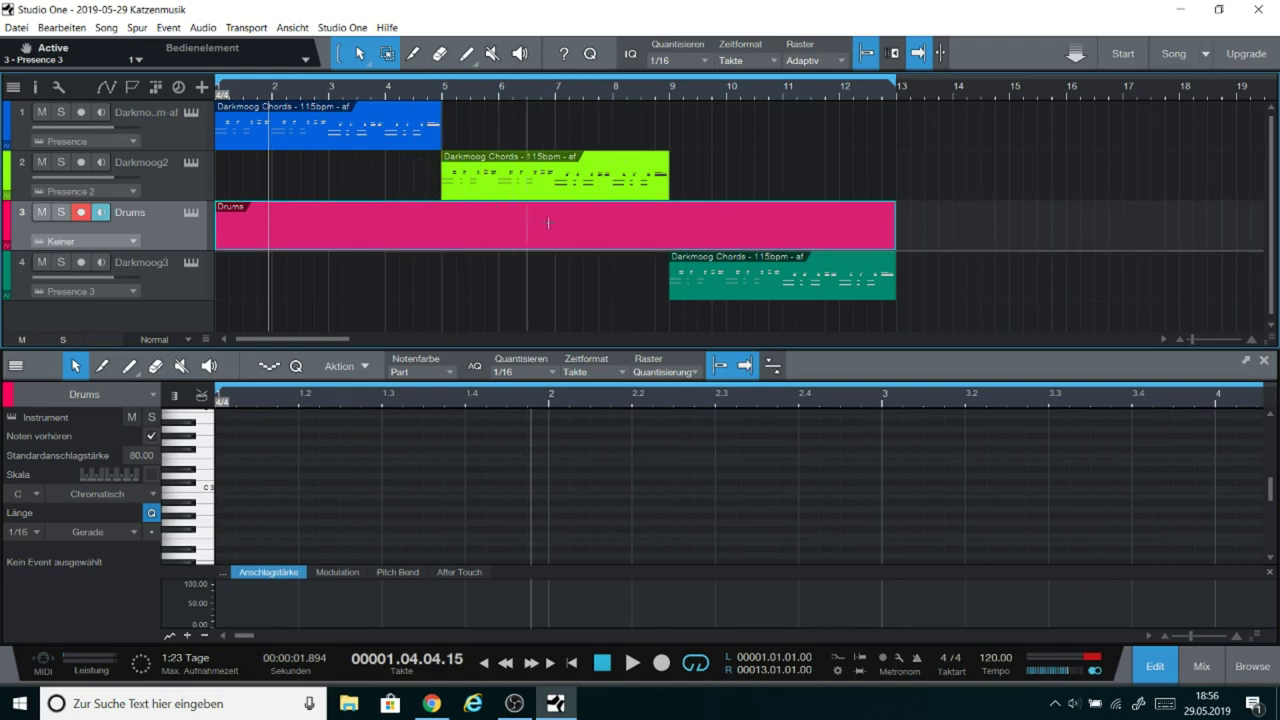
{"action": "left_click_drag", "start_coordinate": [216, 222], "coordinate": [438, 220]}
{"action": "left_click_drag", "start_coordinate": [899, 215], "coordinate": [678, 215]}
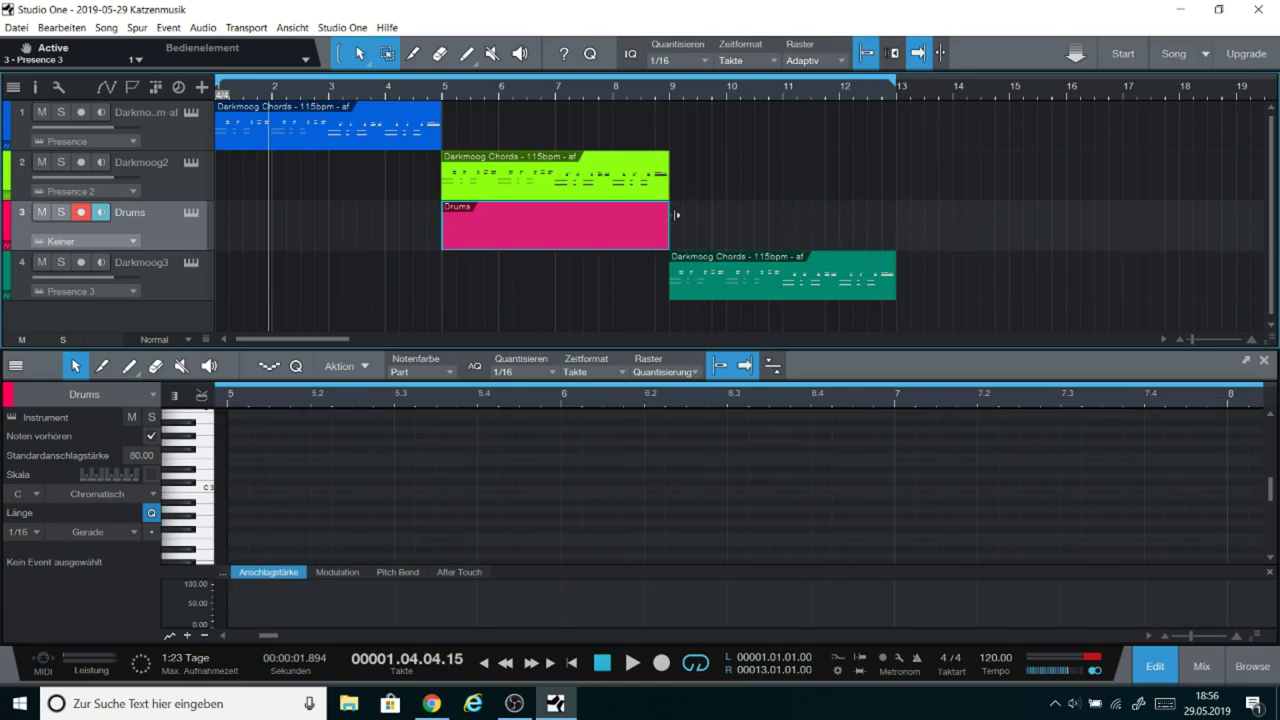
{"action": "left_click", "coordinate": [444, 92]}
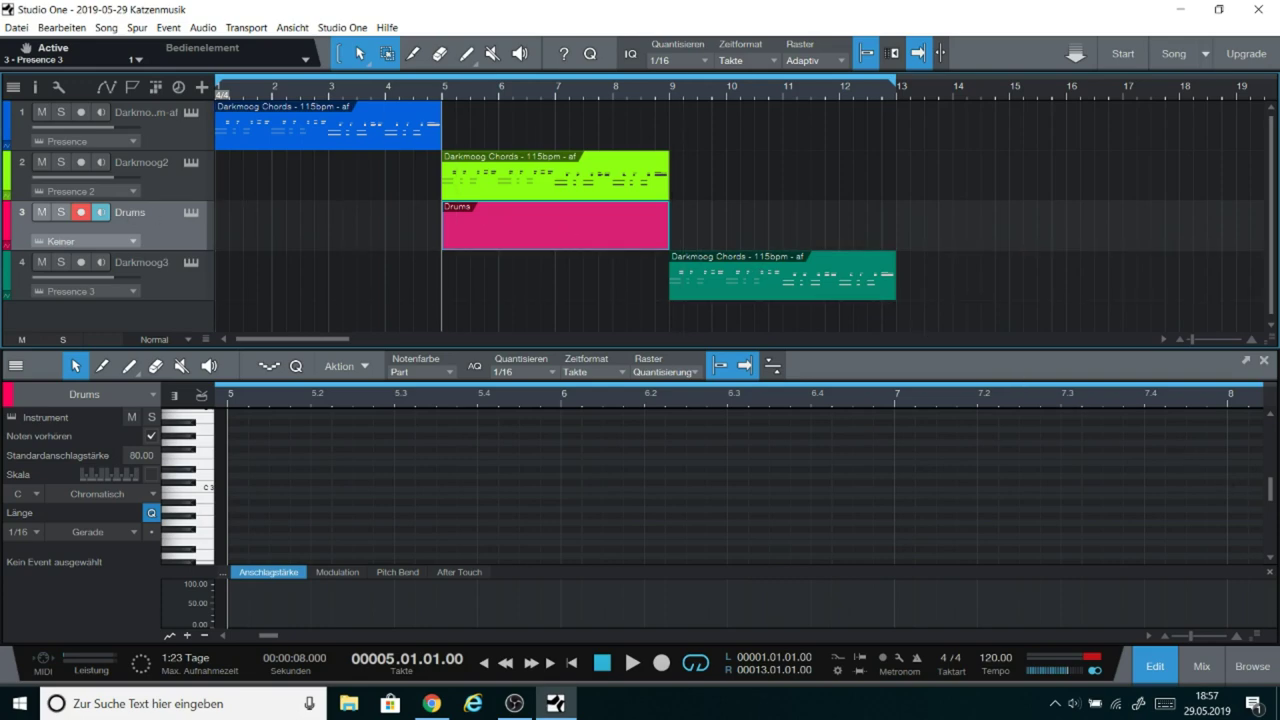
Step: Assign a Presence instrument with the Basic Kit preset from the Drum Kits folder to the Drums track
{"action": "left_click", "coordinate": [1252, 666]}
{"action": "scroll", "coordinate": [1181, 451], "scroll_direction": "up", "scroll_amount": 5}
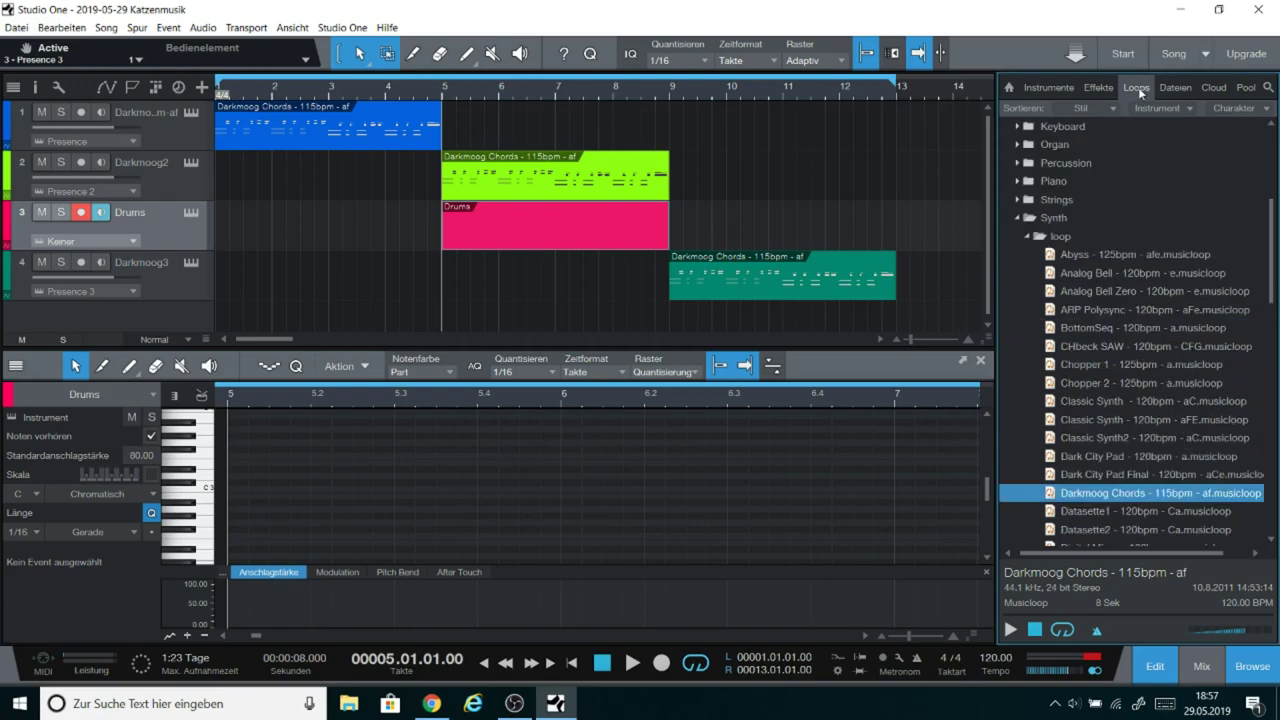
{"action": "left_click", "coordinate": [1008, 90]}
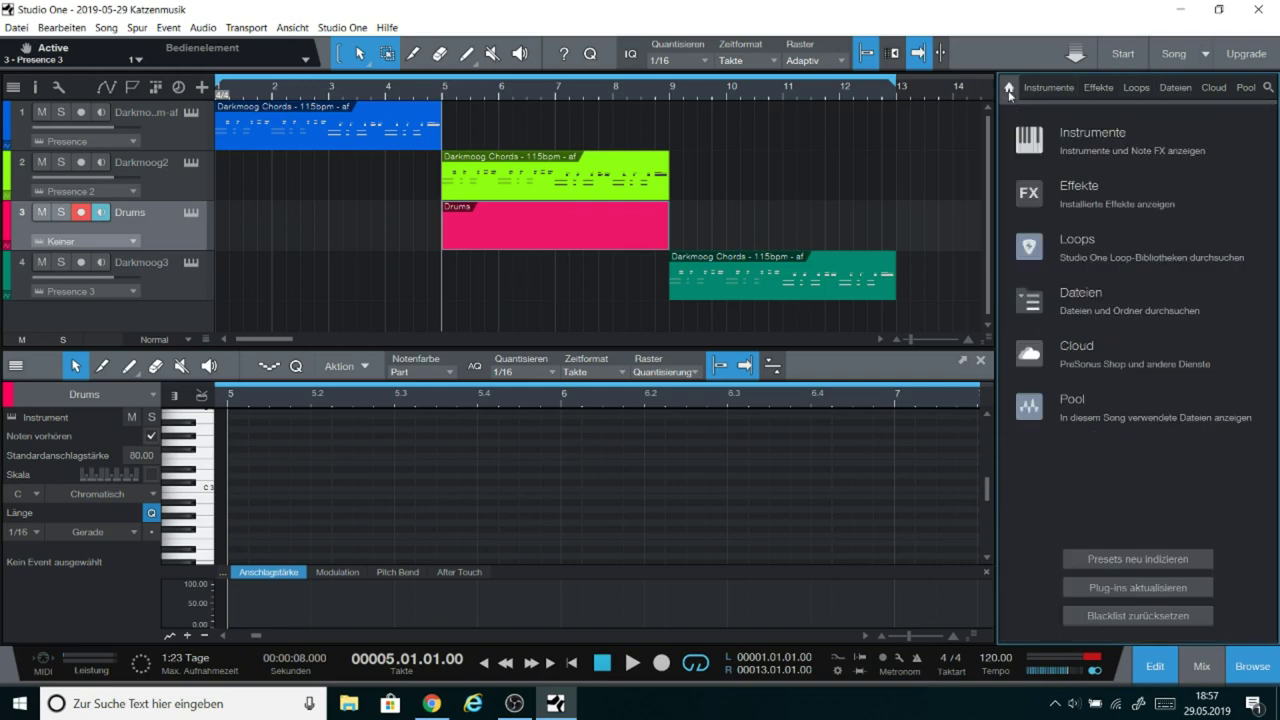
{"action": "left_click", "coordinate": [1087, 137]}
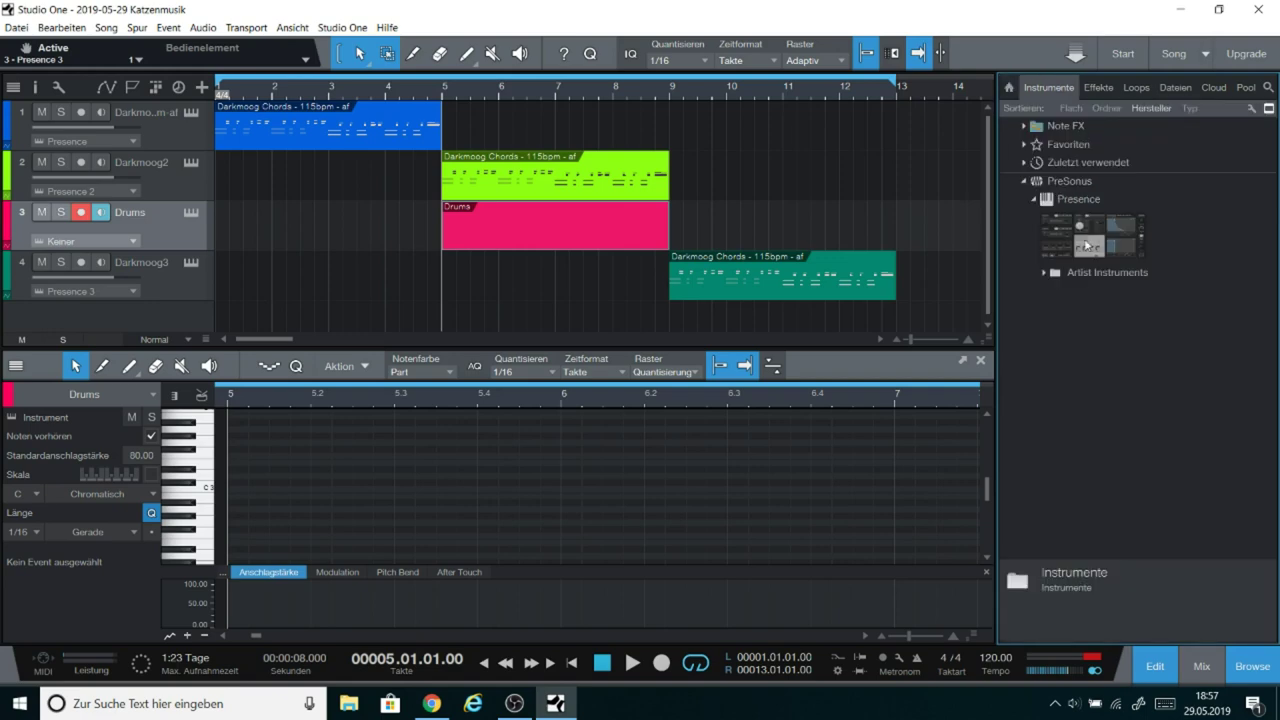
{"action": "left_click", "coordinate": [1044, 272]}
{"action": "left_click", "coordinate": [1055, 328]}
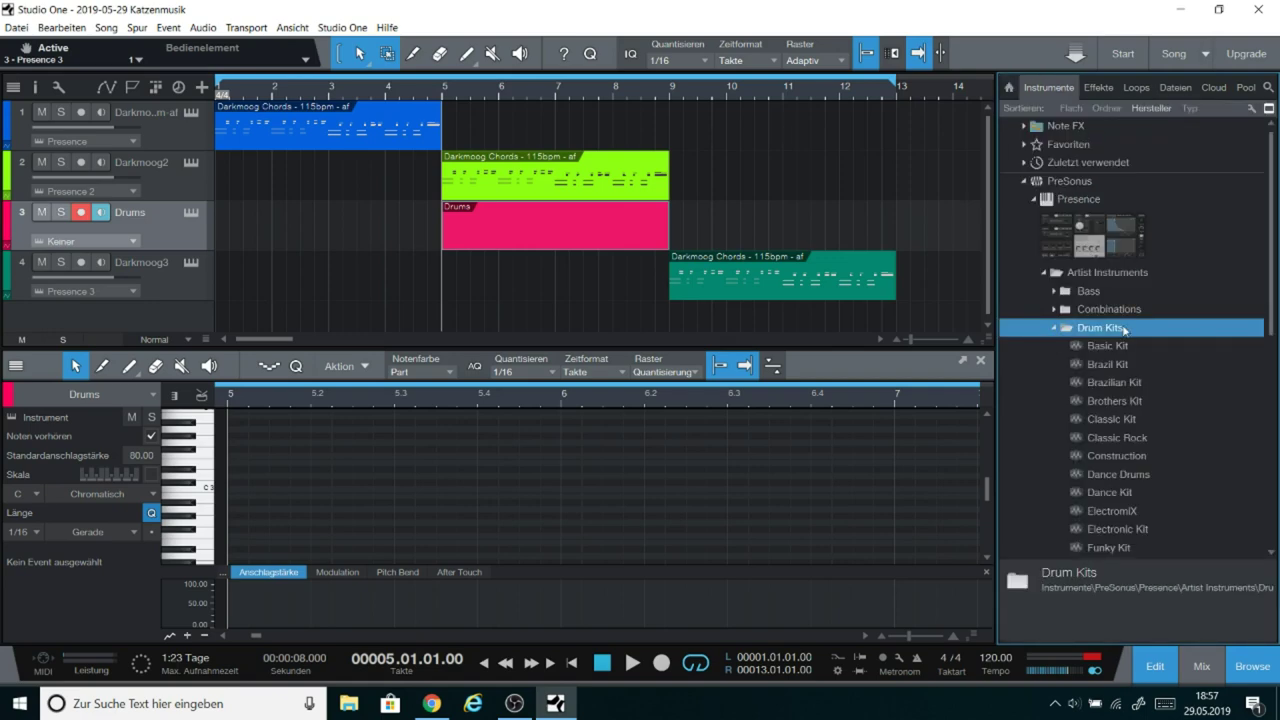
{"action": "left_click_drag", "start_coordinate": [1125, 330], "coordinate": [101, 238]}
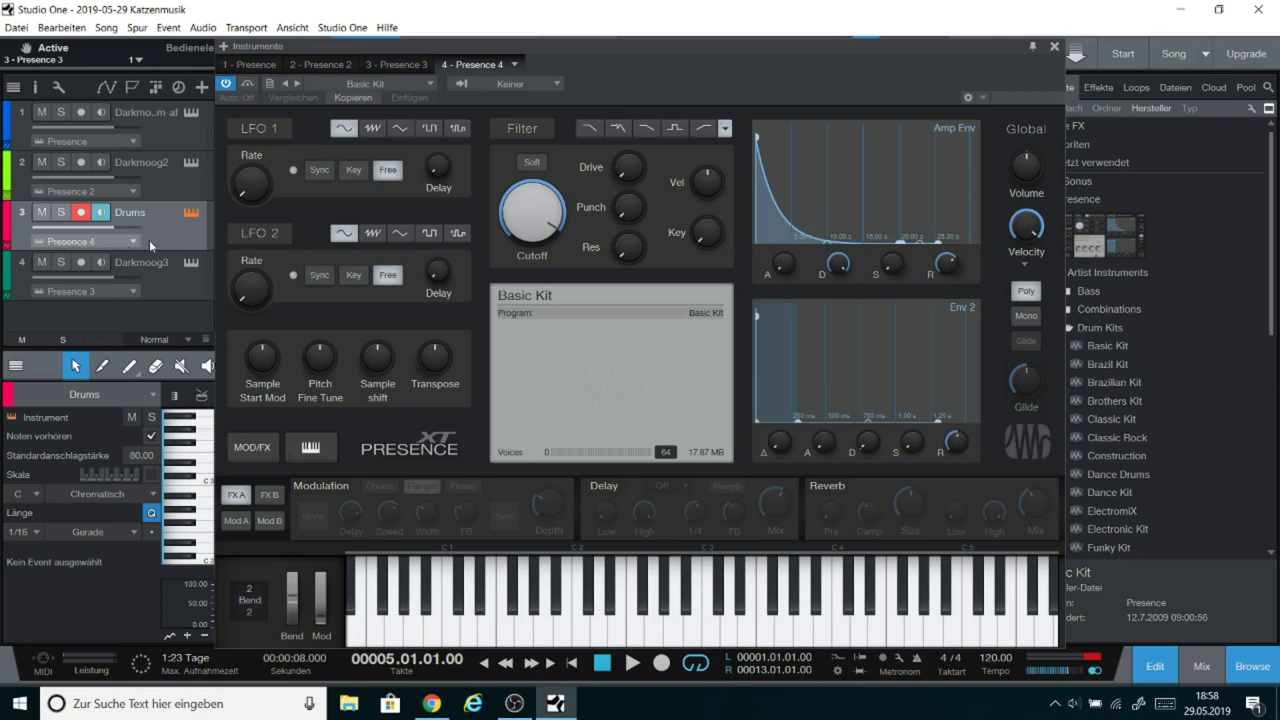
Step: Audition the Basic Kit drum sounds on different notes of the virtual keyboard
{"action": "left_click", "coordinate": [545, 610]}
{"action": "left_click", "coordinate": [524, 625]}
{"action": "left_click", "coordinate": [528, 640]}
{"action": "left_click", "coordinate": [585, 636]}
{"action": "left_click", "coordinate": [617, 630]}
{"action": "left_click", "coordinate": [636, 630]}
{"action": "left_click", "coordinate": [675, 630]}
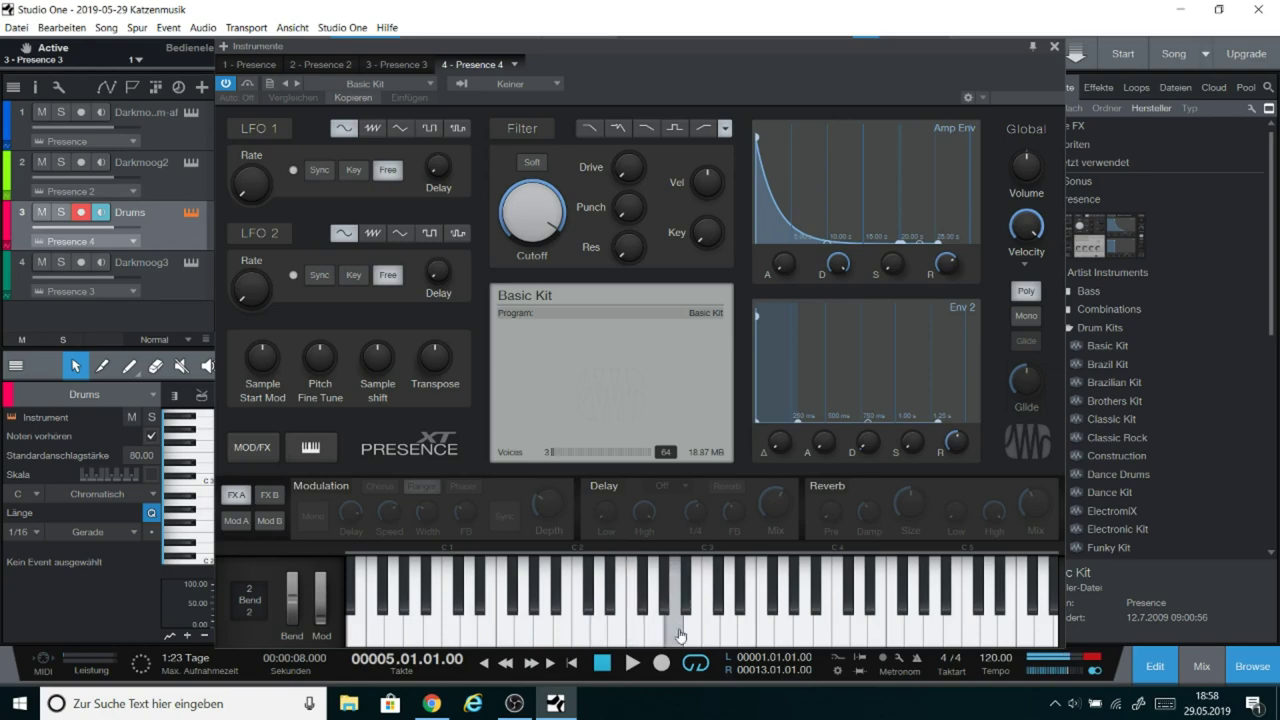
Step: Load the Brazilian Kit preset in the Drums track's Presence instrument and audition a few of its notes on the virtual keyboard
{"action": "left_click", "coordinate": [713, 630]}
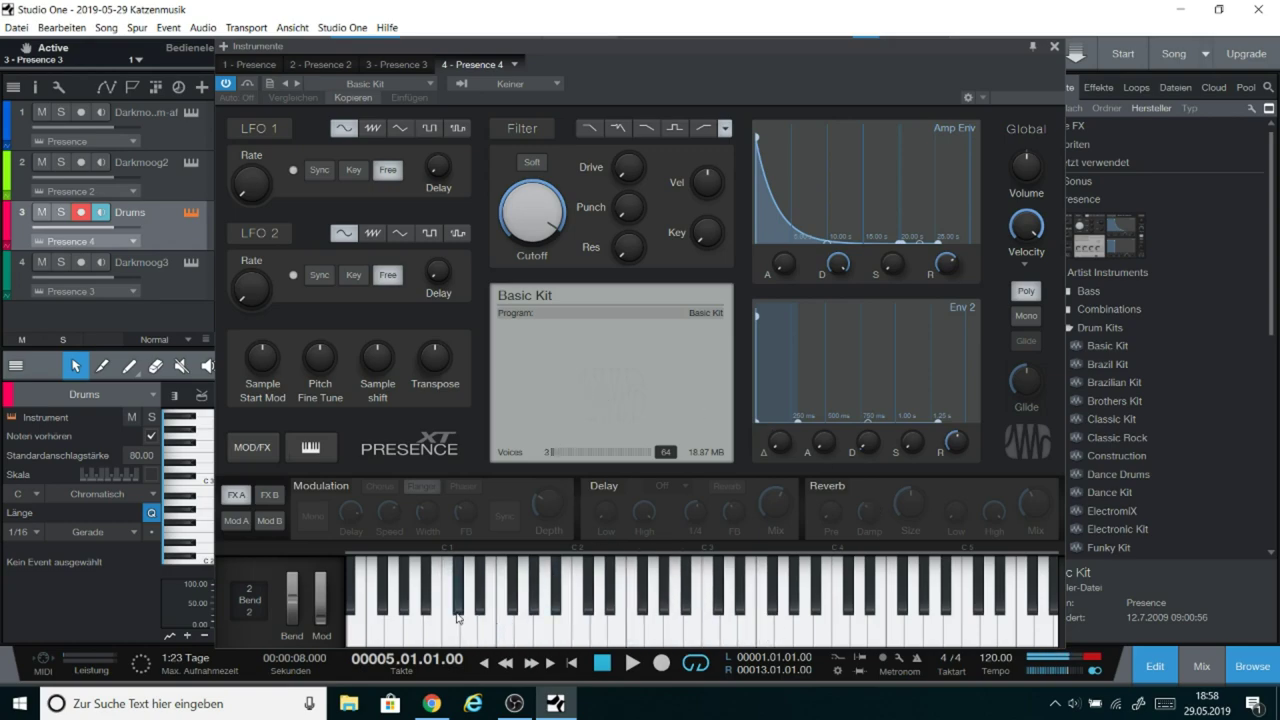
{"action": "left_click", "coordinate": [426, 84]}
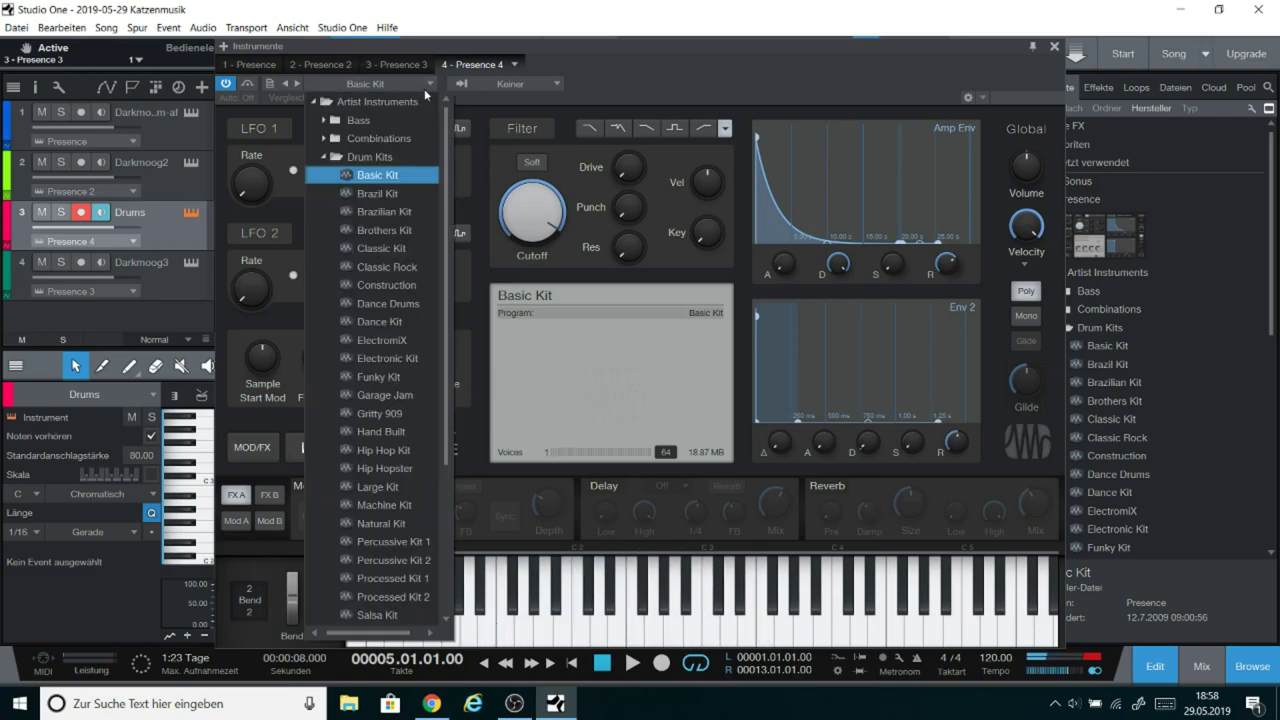
{"action": "left_click", "coordinate": [407, 212]}
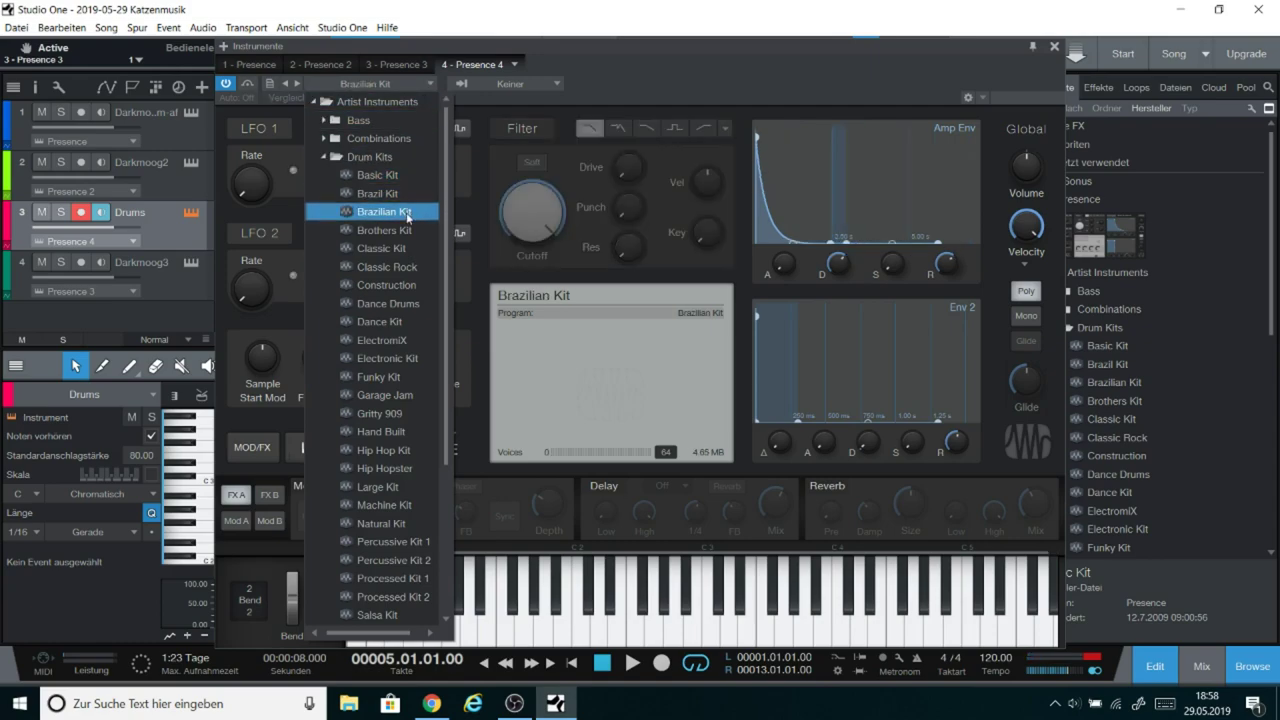
{"action": "left_click", "coordinate": [637, 622]}
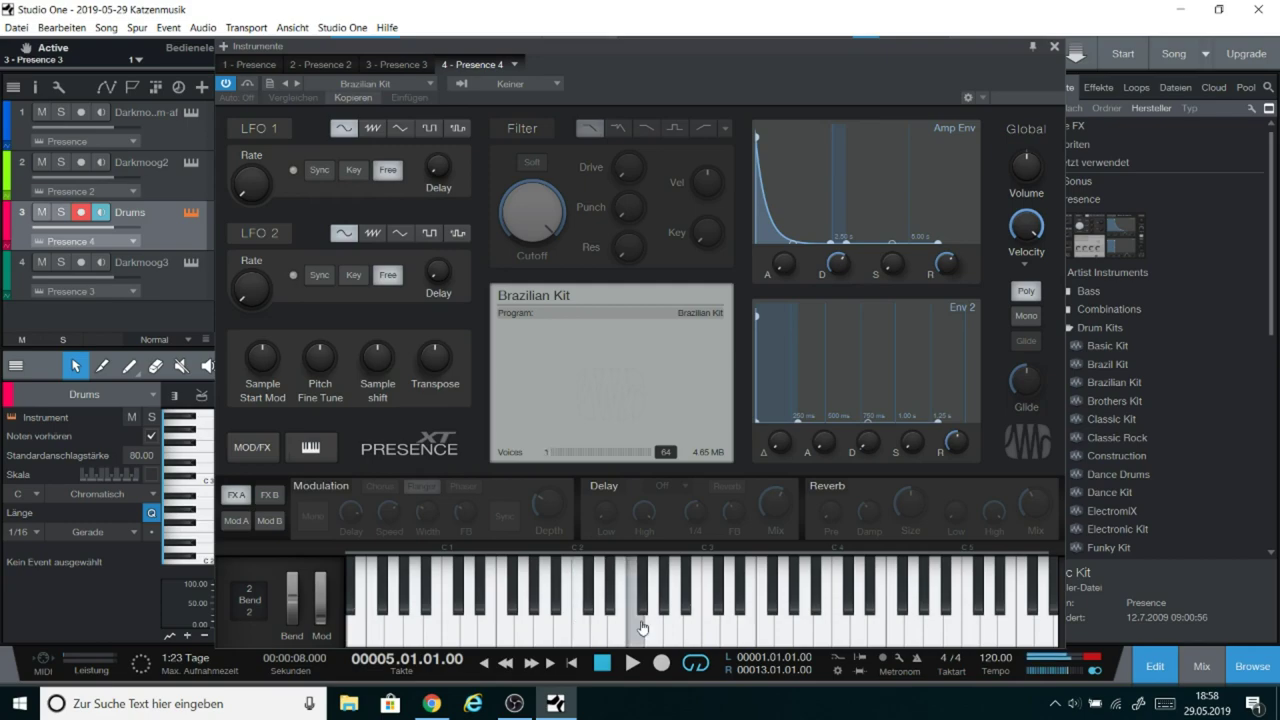
{"action": "left_click", "coordinate": [711, 622]}
Step: Load the Dance Drums preset in the Drums track's Presence instrument and audition its low notes repeatedly on the virtual keyboard
{"action": "left_click", "coordinate": [376, 80]}
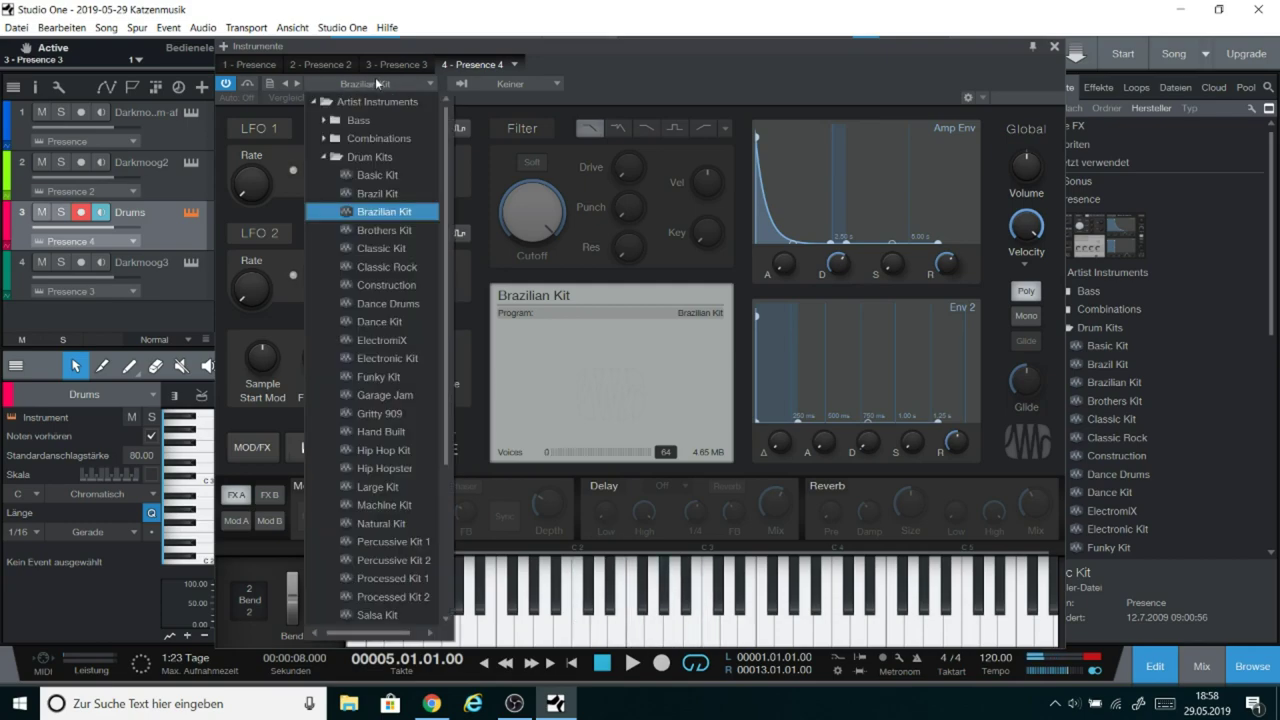
{"action": "left_click", "coordinate": [381, 311]}
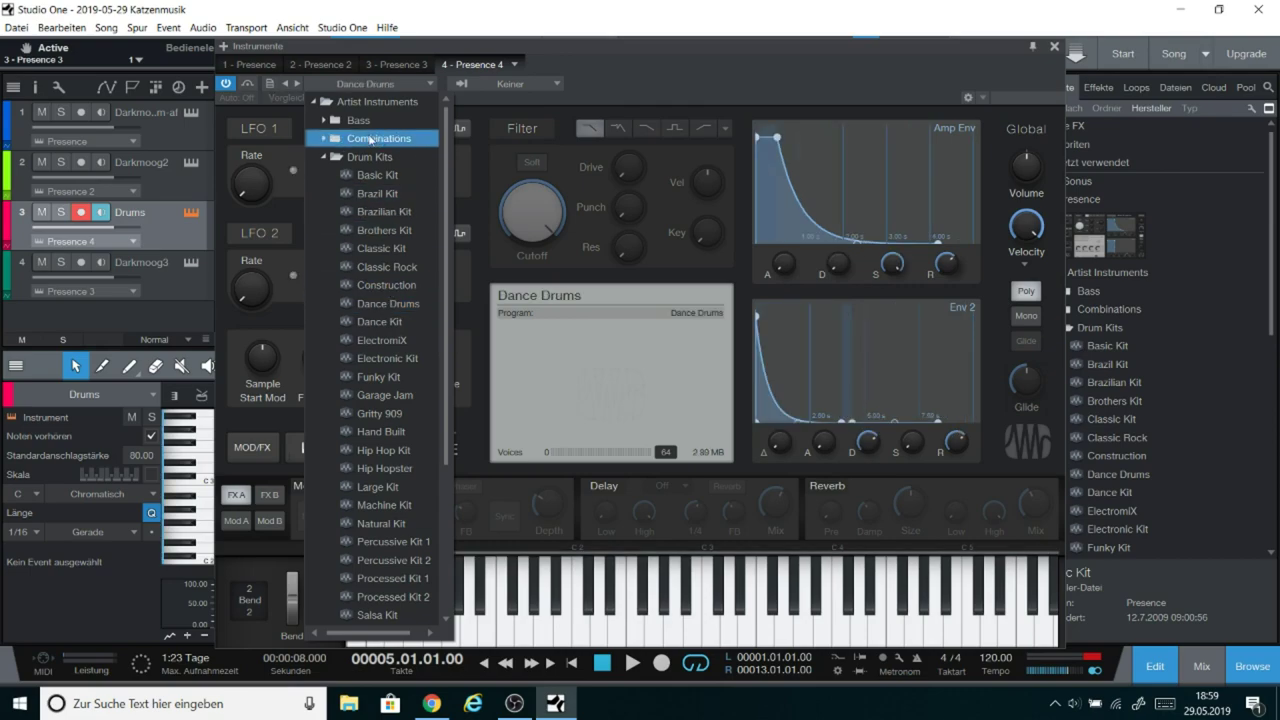
{"action": "left_click", "coordinate": [467, 622]}
{"action": "left_click", "coordinate": [452, 621]}
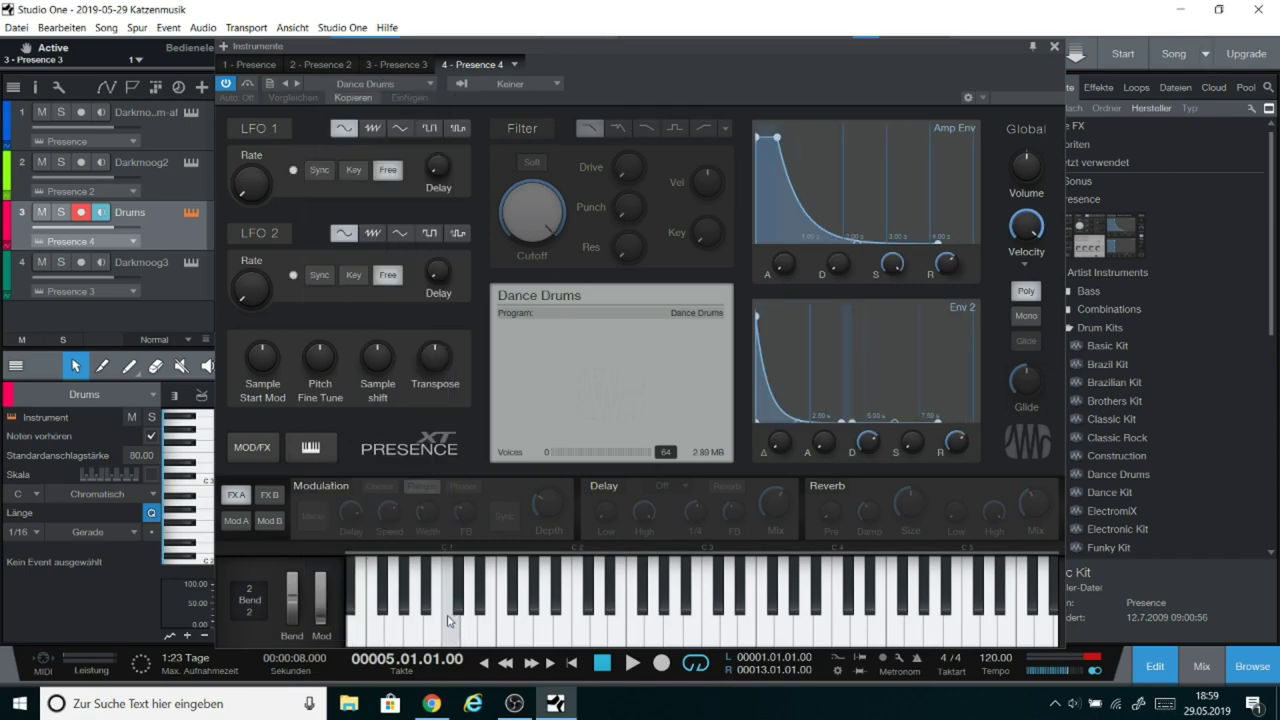
{"action": "left_click", "coordinate": [451, 621]}
{"action": "left_click", "coordinate": [449, 621]}
{"action": "left_click", "coordinate": [449, 621]}
{"action": "left_click", "coordinate": [449, 621]}
{"action": "left_click", "coordinate": [451, 635]}
{"action": "left_click", "coordinate": [452, 635]}
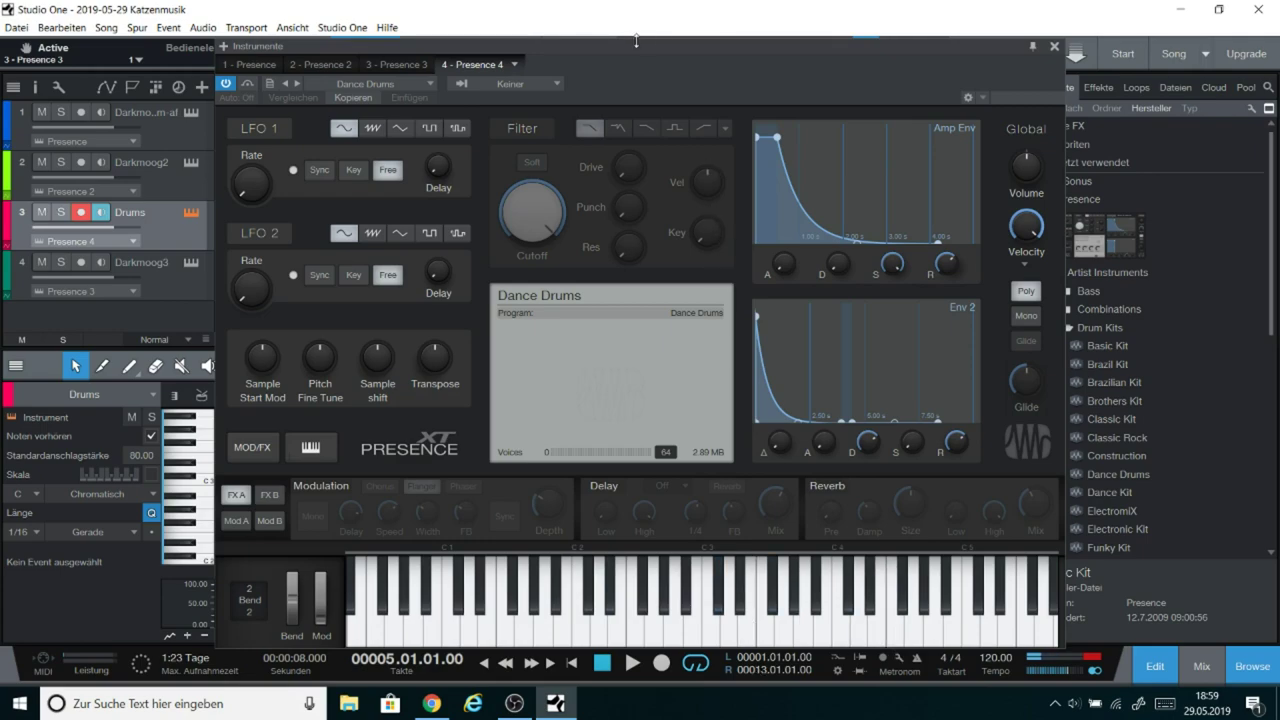
Step: Set the input of the Dance Drums instrument to Alle Eingänge and close the instrument window
{"action": "left_click", "coordinate": [547, 84]}
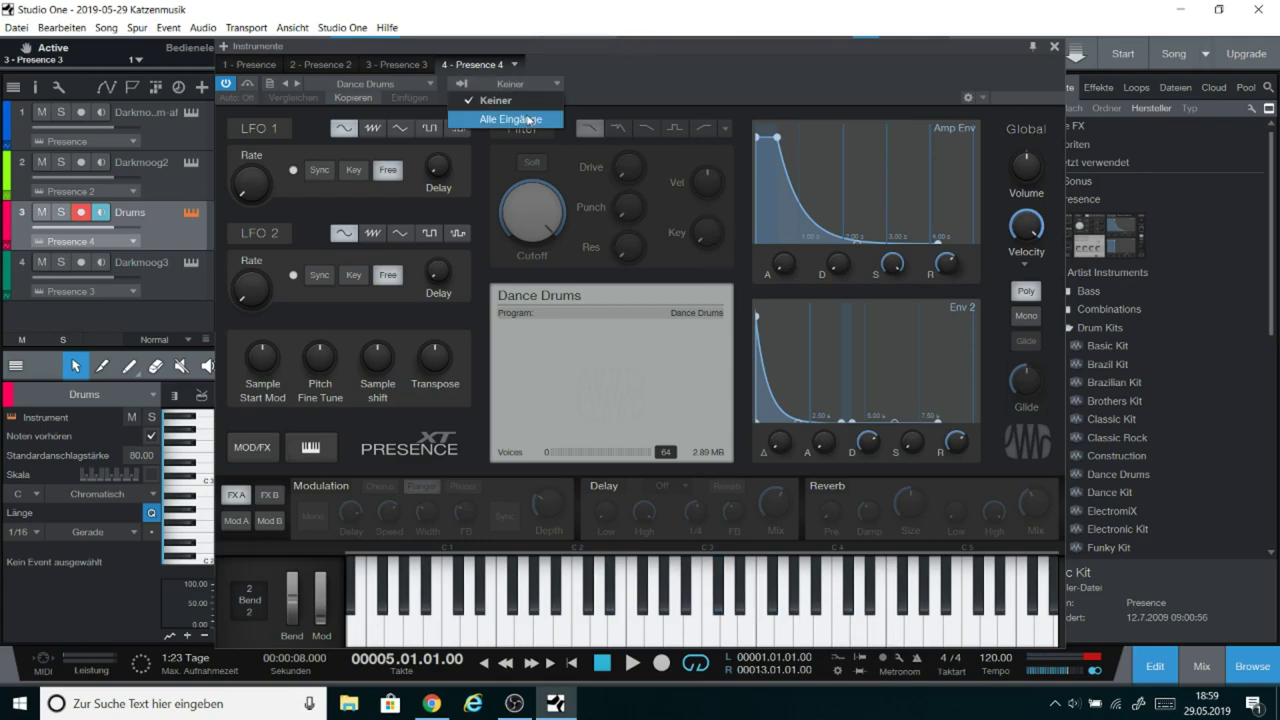
{"action": "left_click", "coordinate": [531, 120]}
{"action": "left_click", "coordinate": [1055, 48]}
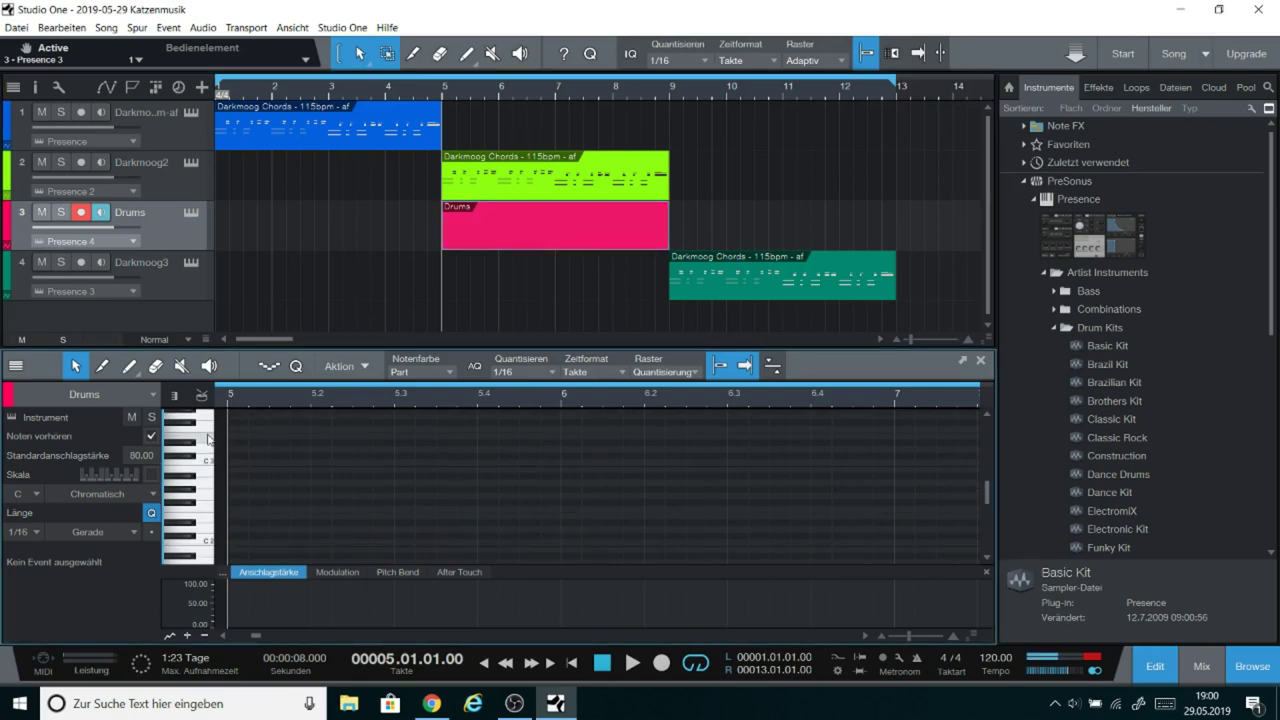
Step: Enter 1/16 notes at F5 on beats 1, 2 and 3 of bar 5 in the Drums event
{"action": "scroll", "coordinate": [200, 453], "scroll_direction": "up", "scroll_amount": 4}
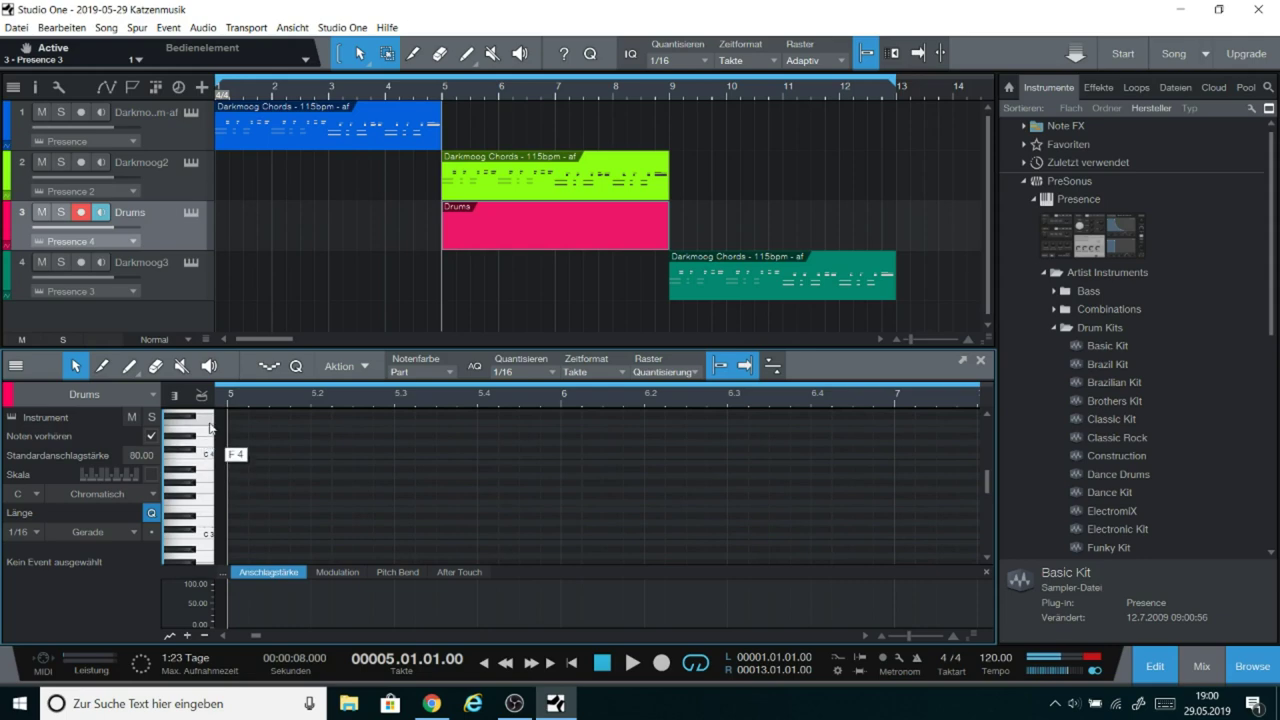
{"action": "scroll", "coordinate": [203, 454], "scroll_direction": "up", "scroll_amount": 3}
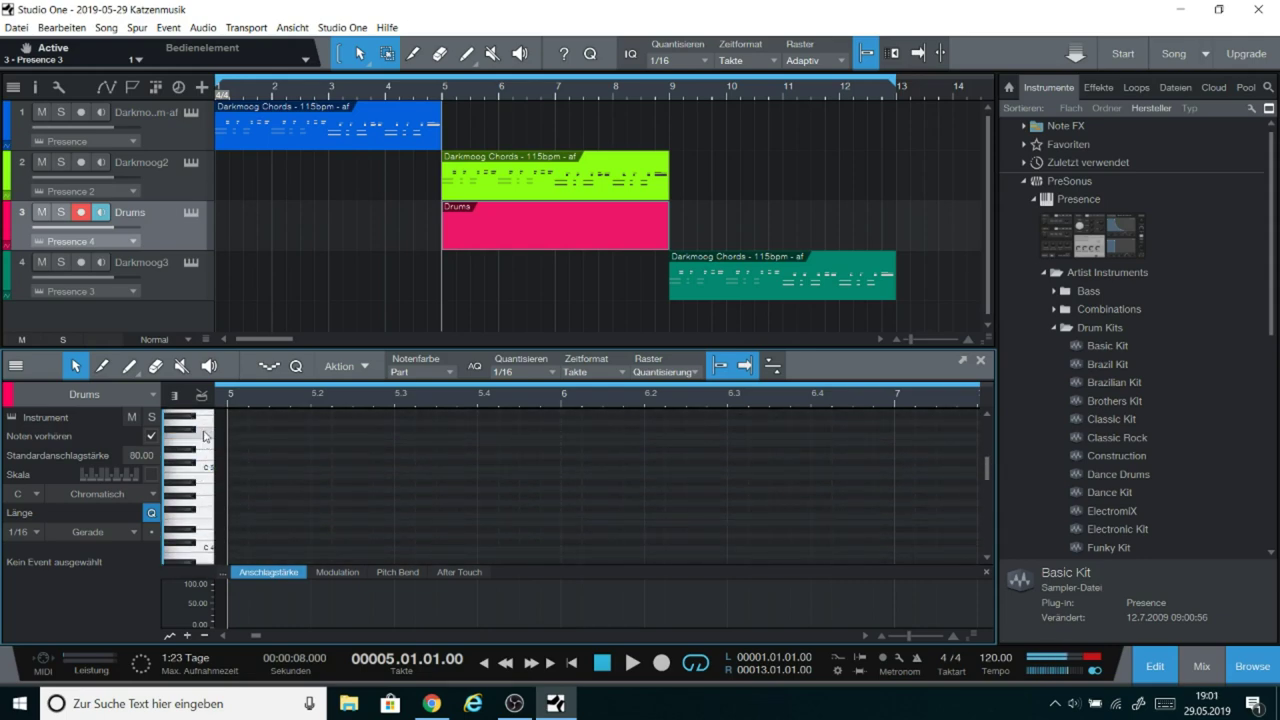
{"action": "scroll", "coordinate": [200, 447], "scroll_direction": "up", "scroll_amount": 2}
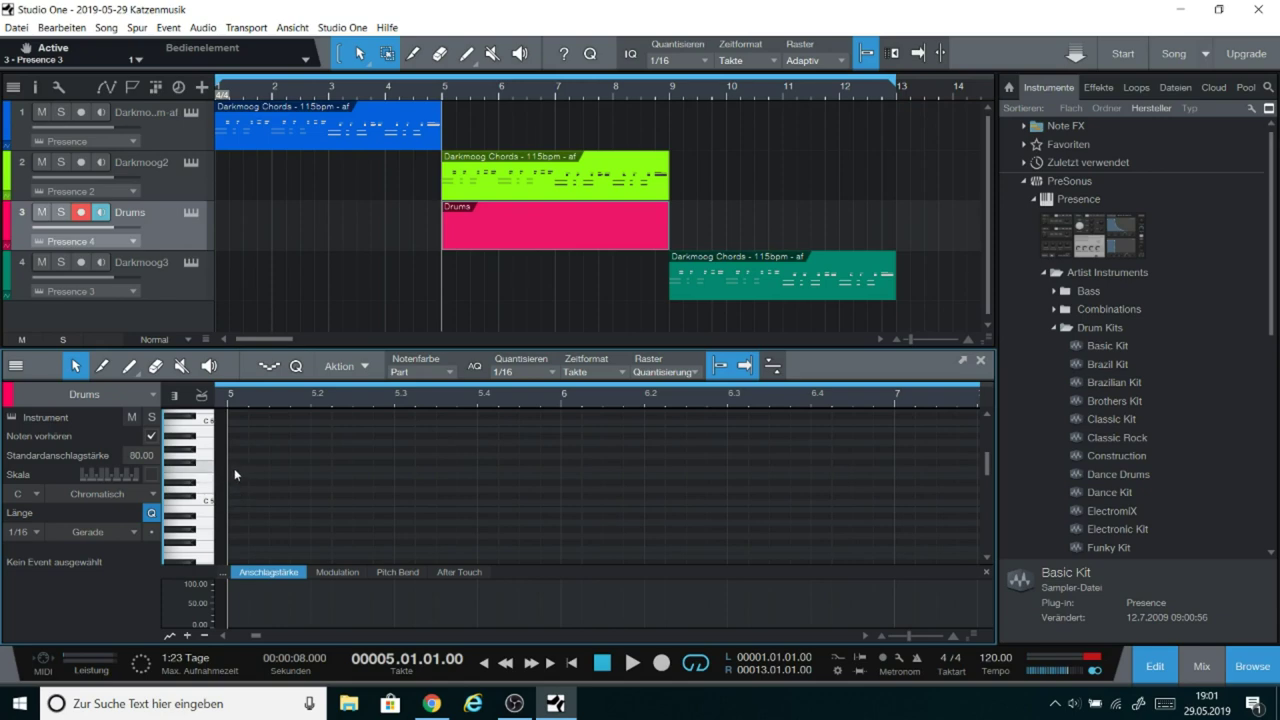
{"action": "left_click", "coordinate": [234, 468]}
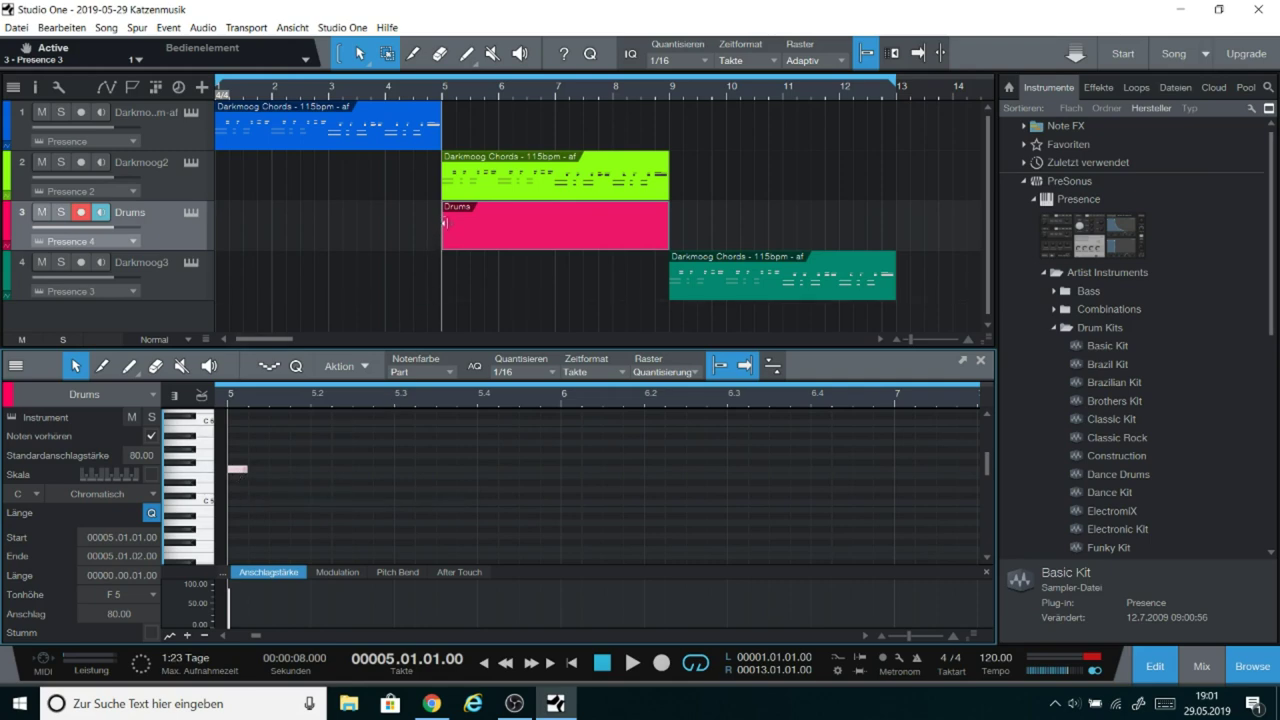
{"action": "left_click", "coordinate": [322, 469]}
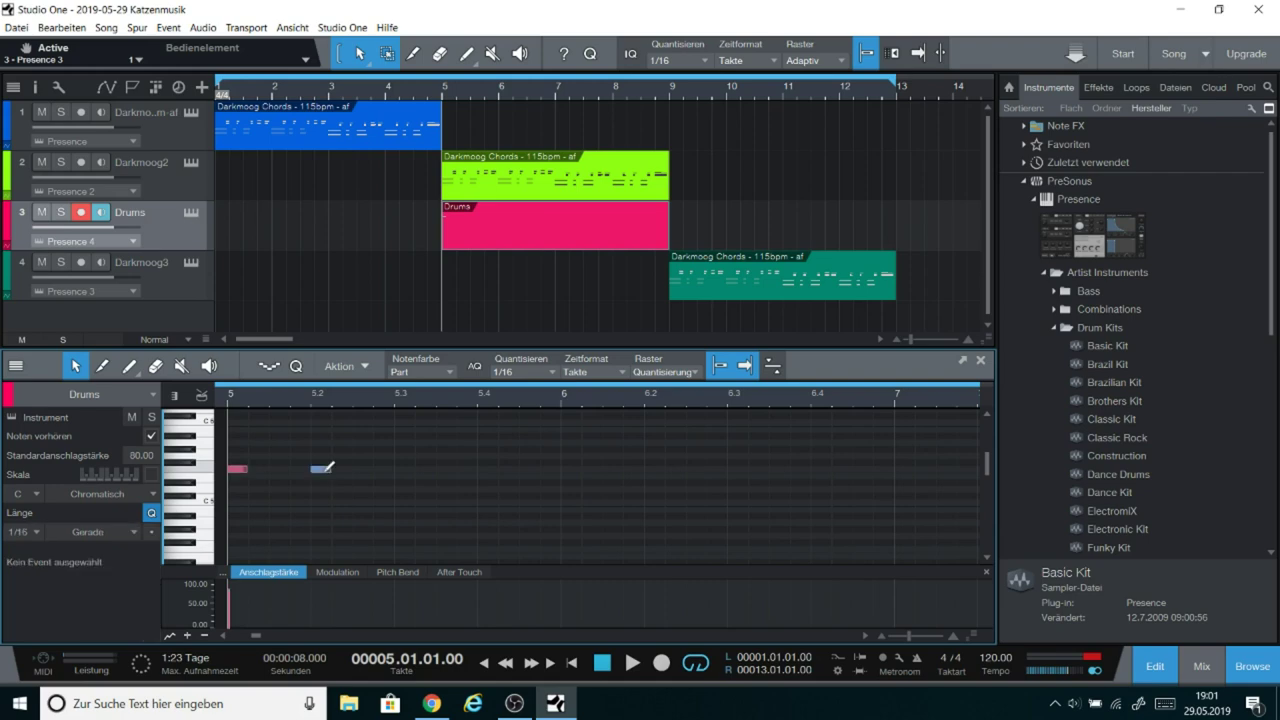
{"action": "left_click", "coordinate": [403, 469]}
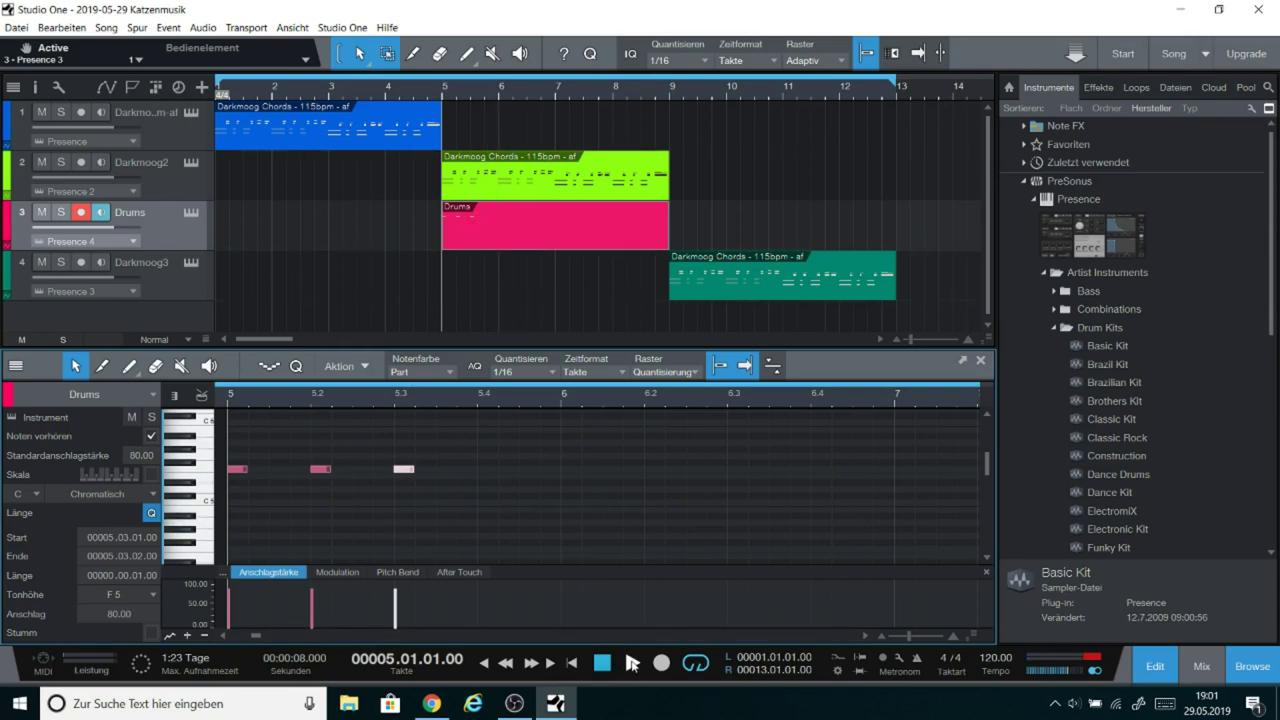
Step: Play the song from bar 5 to hear the new drum notes, and stop playback
{"action": "left_click", "coordinate": [632, 665]}
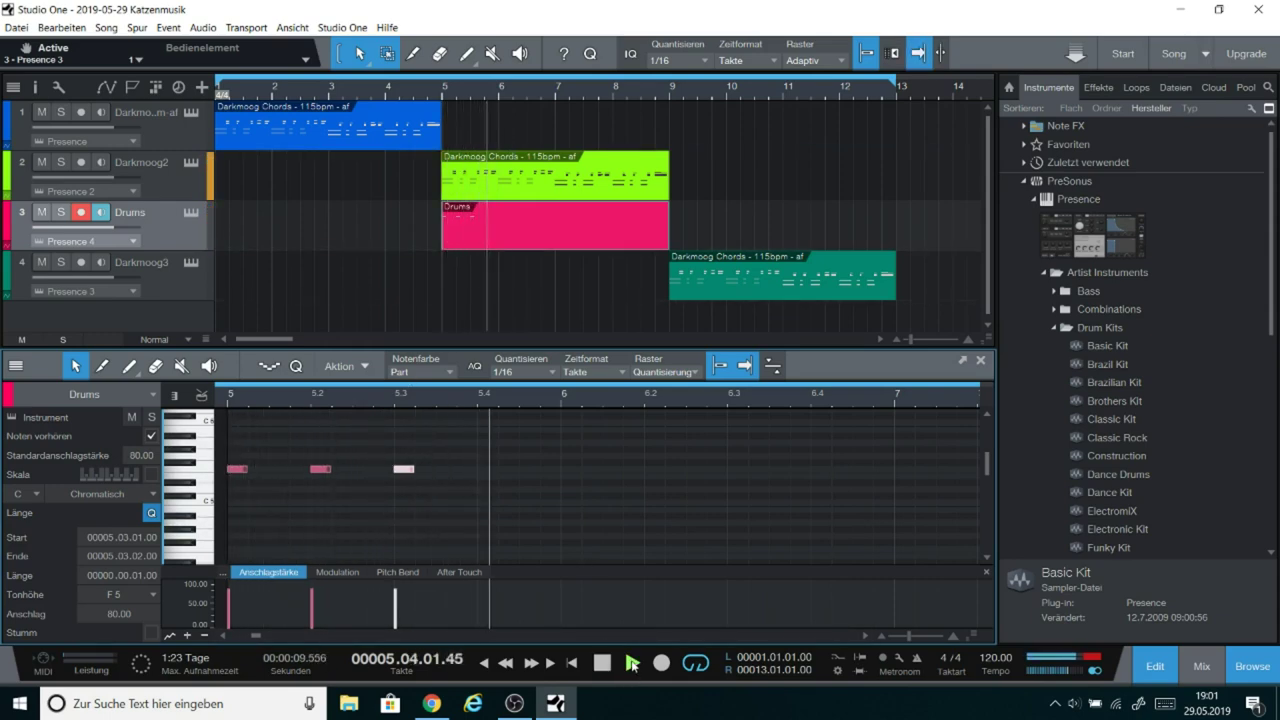
{"action": "left_click", "coordinate": [600, 666]}
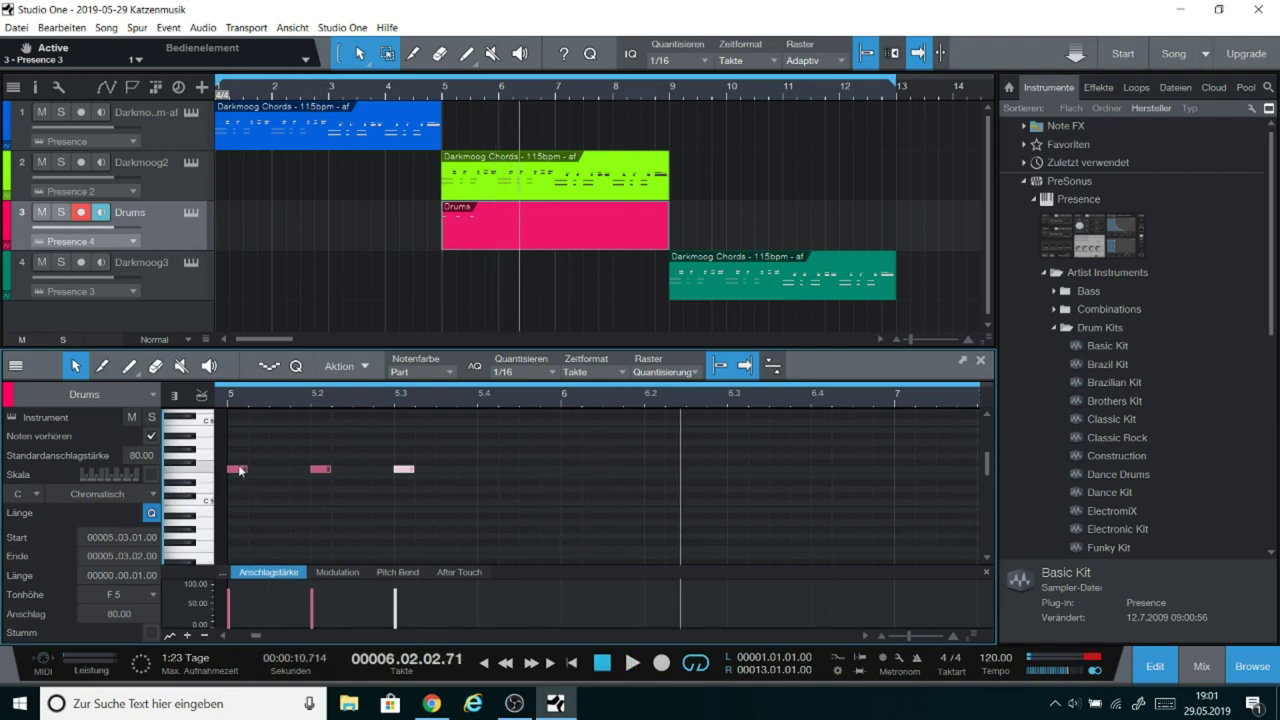
{"action": "mouse_move", "coordinate": [240, 474]}
Step: Raise the Drums track's volume to +10.0 and play the section again from bar 5
{"action": "left_click", "coordinate": [444, 93]}
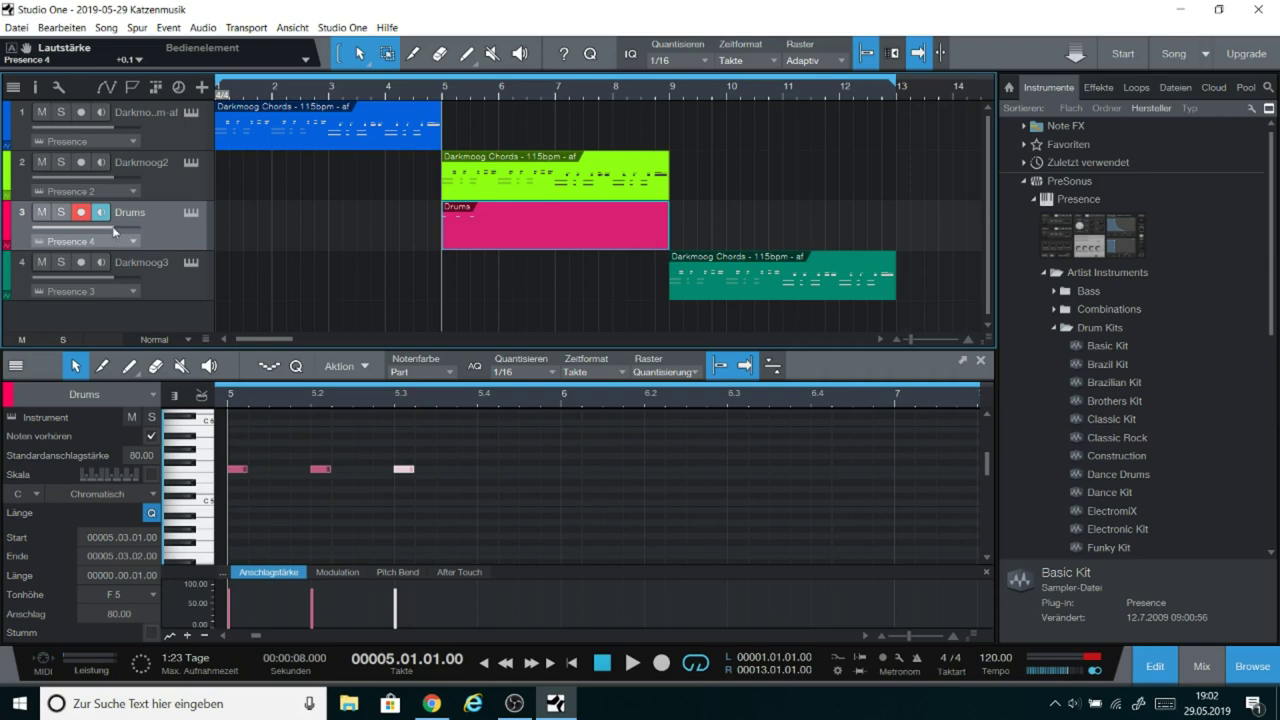
{"action": "left_click_drag", "start_coordinate": [112, 228], "coordinate": [152, 232]}
{"action": "left_click", "coordinate": [632, 664]}
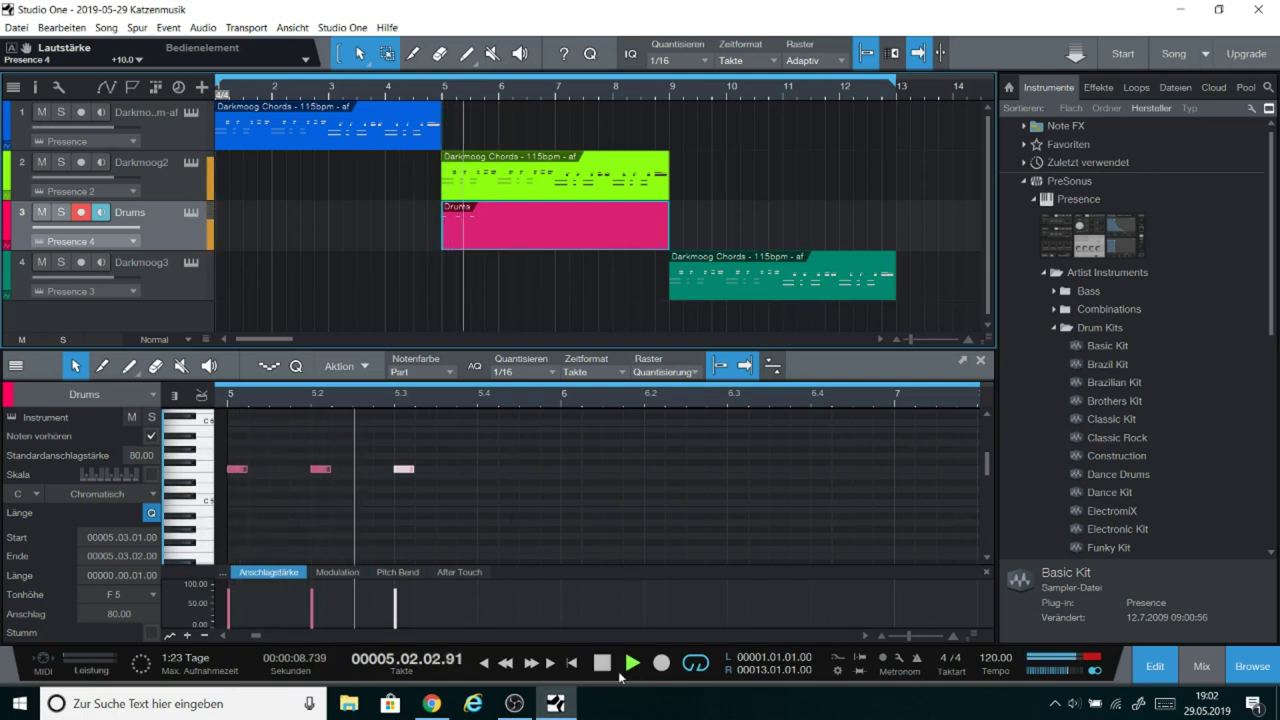
{"action": "left_click", "coordinate": [606, 668]}
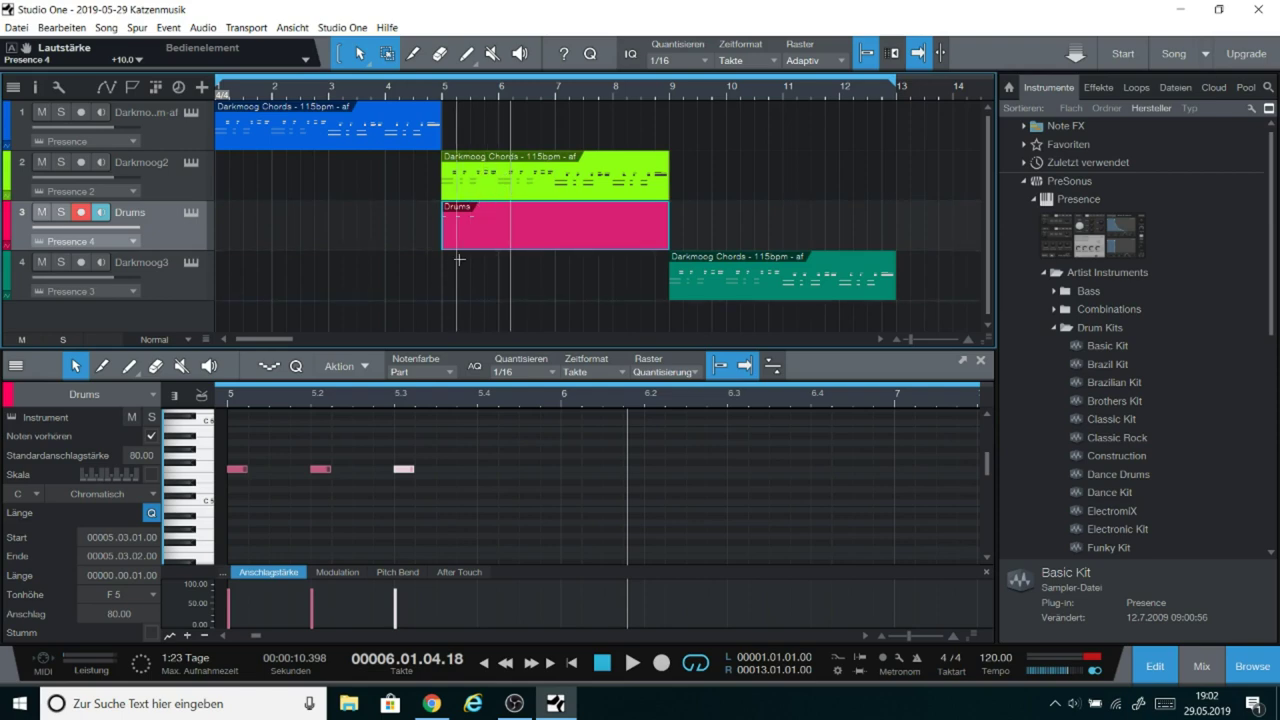
Step: Add 1/16 notes at F5 on beat 4 of bar 5 and on all four beats of bar 6
{"action": "double_click", "coordinate": [486, 470]}
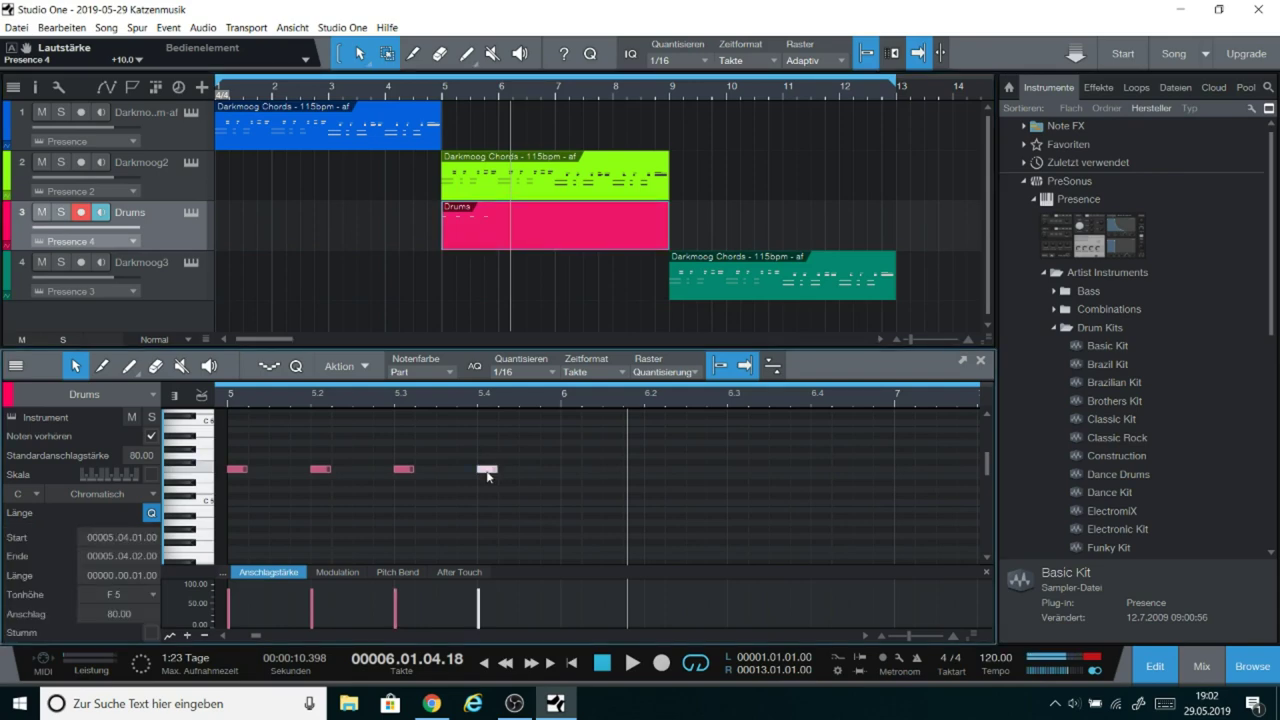
{"action": "double_click", "coordinate": [568, 470]}
{"action": "double_click", "coordinate": [653, 470]}
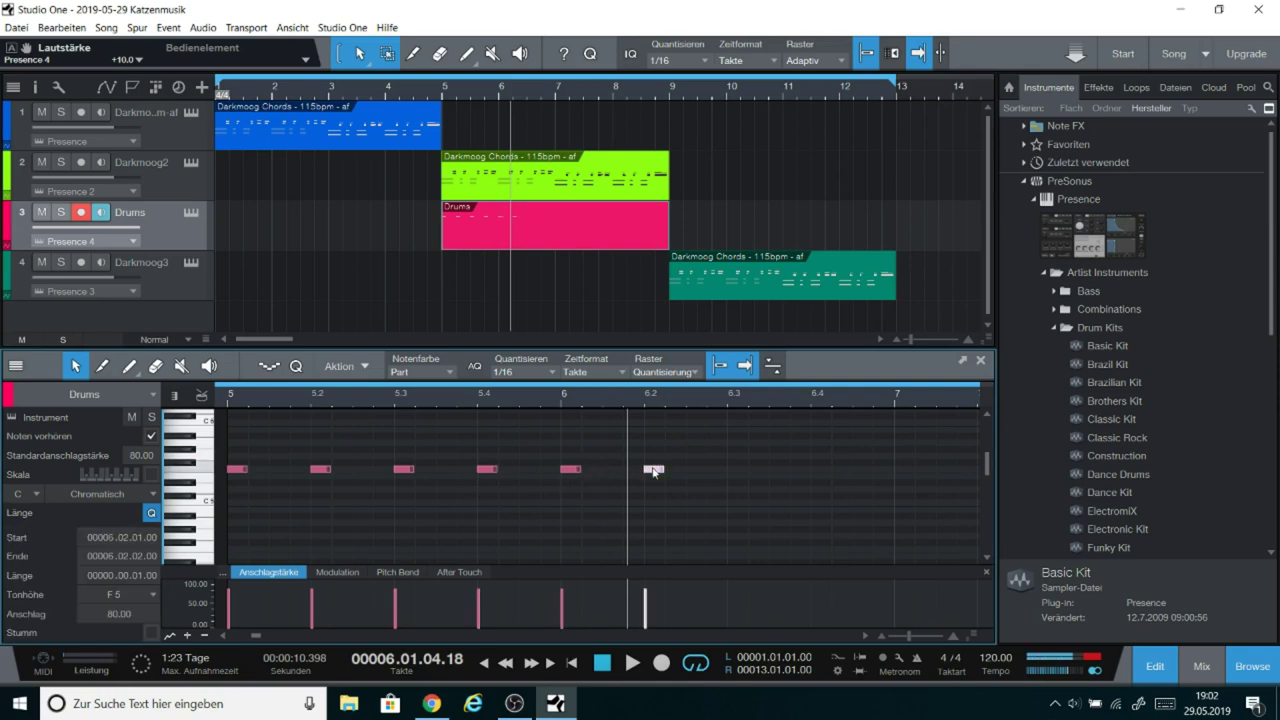
{"action": "double_click", "coordinate": [734, 468]}
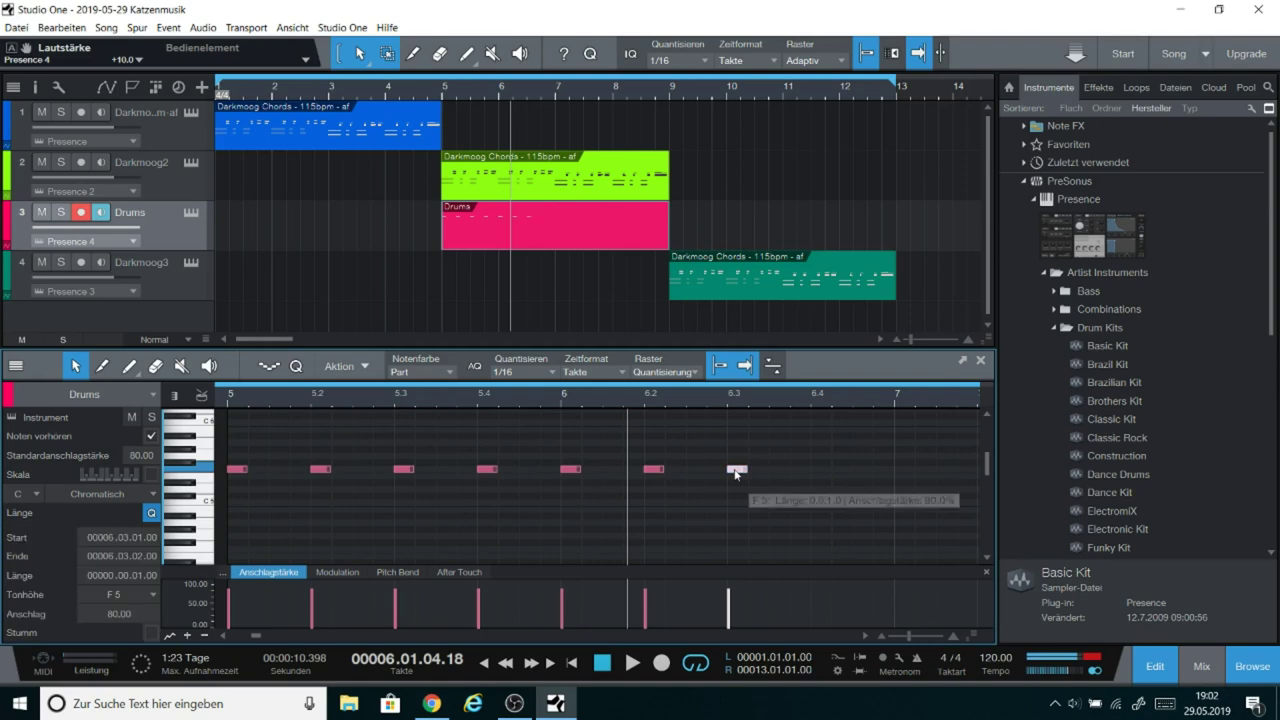
{"action": "double_click", "coordinate": [822, 468]}
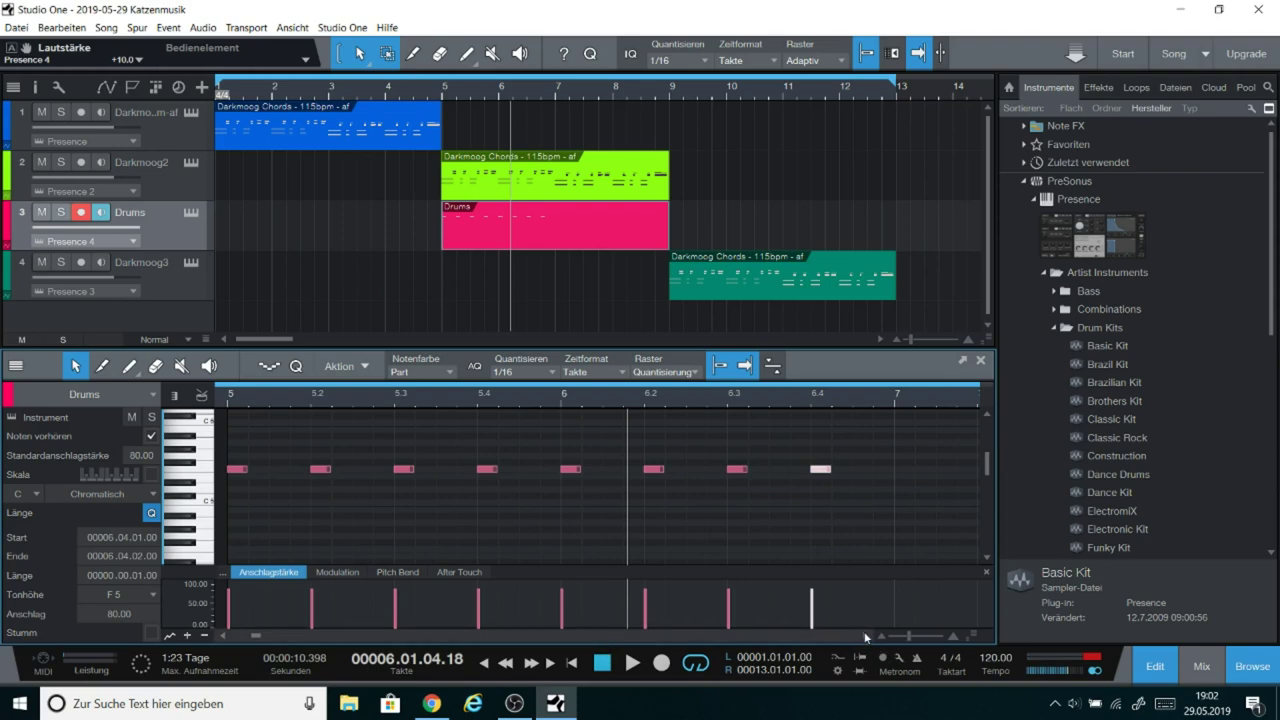
Step: Add 1/16 notes at F5 on all four beats of bar 7 in the Drums event
{"action": "scroll", "coordinate": [863, 632], "scroll_direction": "right", "scroll_amount": 3}
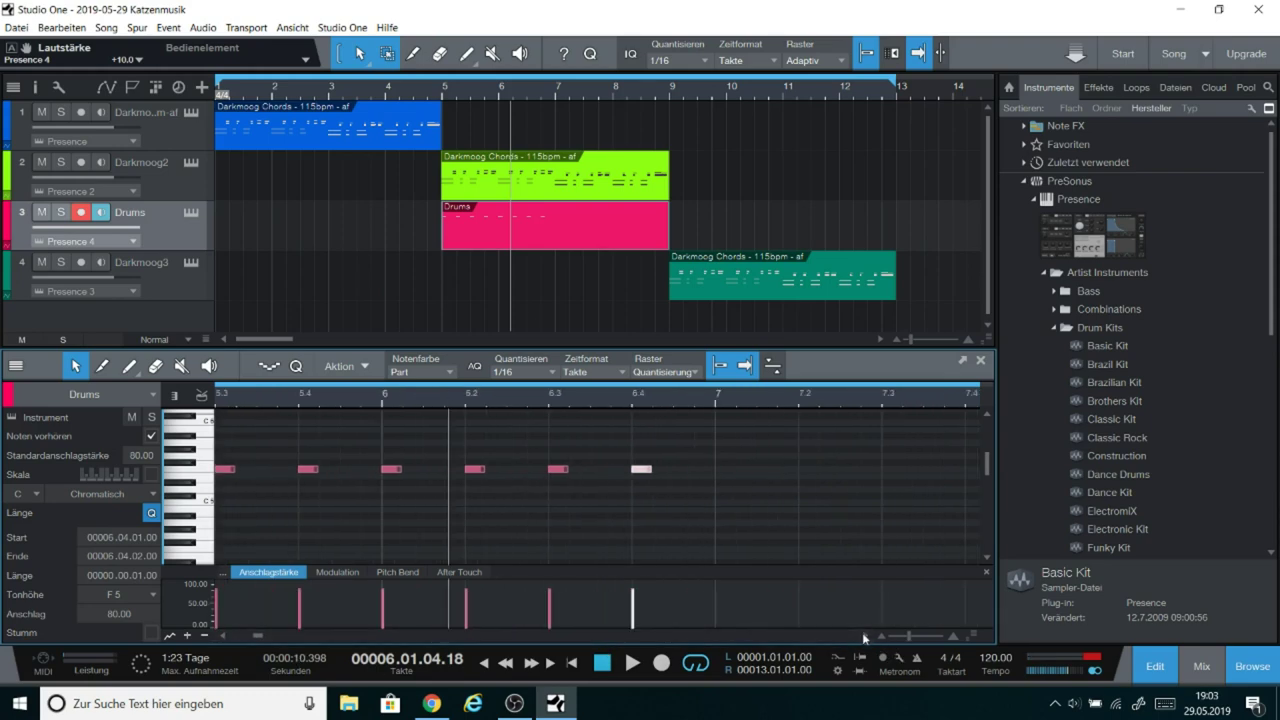
{"action": "scroll", "coordinate": [862, 632], "scroll_direction": "right", "scroll_amount": 3}
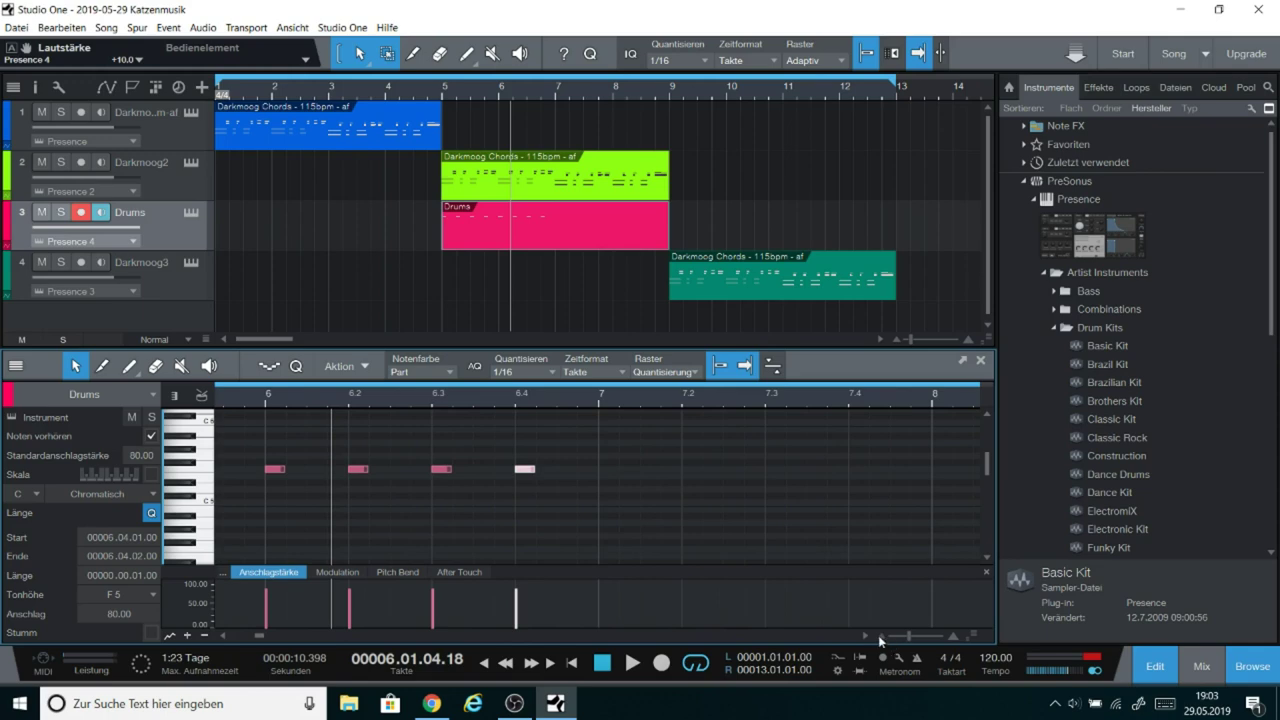
{"action": "scroll", "coordinate": [878, 635], "scroll_direction": "down", "scroll_amount": 3}
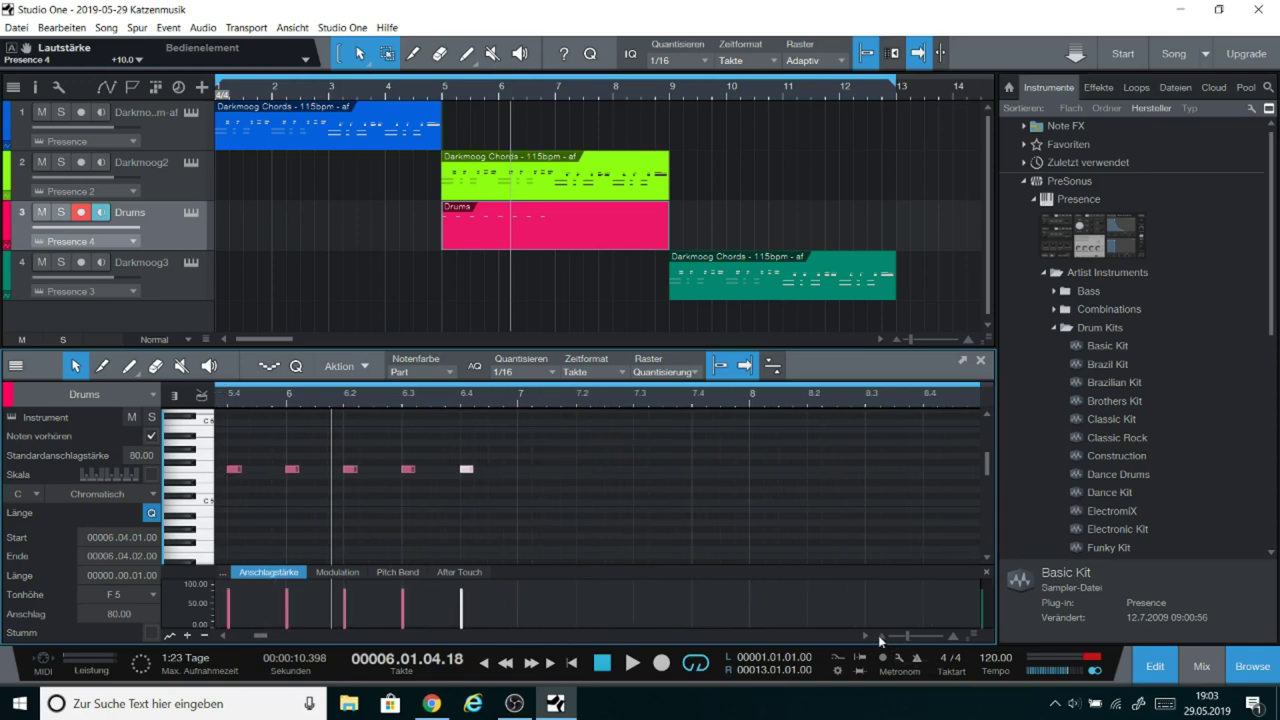
{"action": "left_click", "coordinate": [525, 469]}
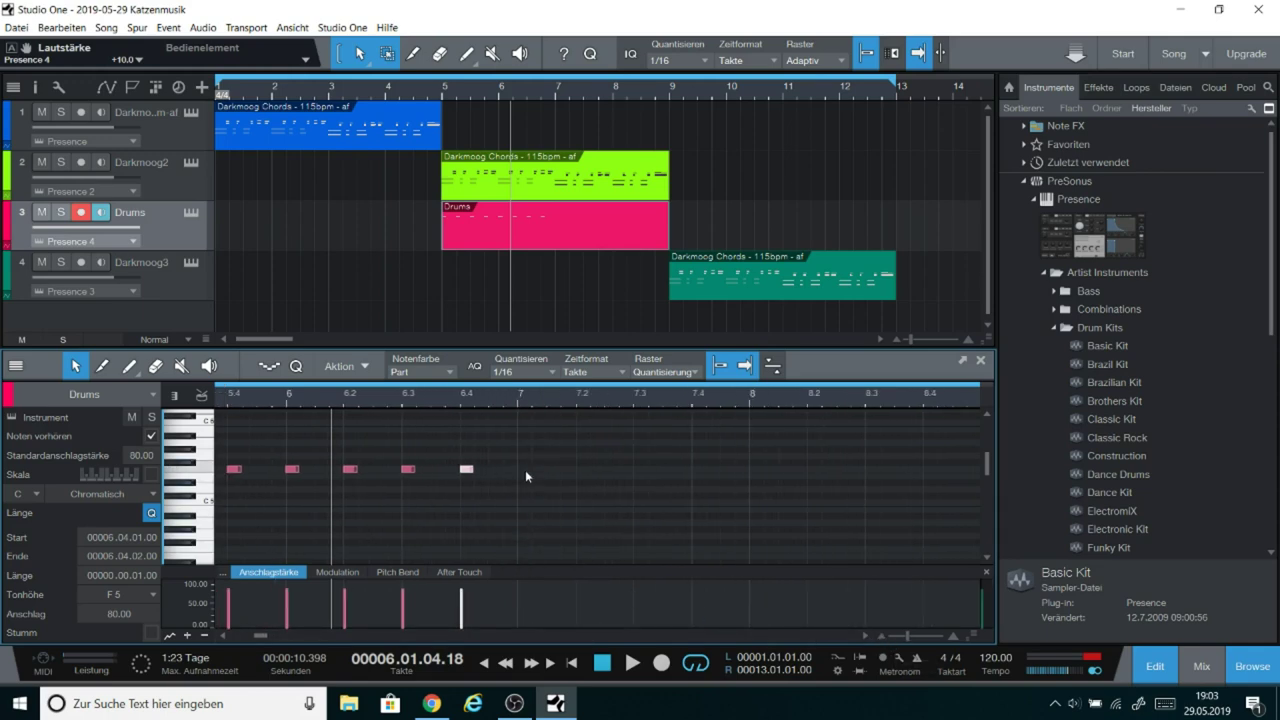
{"action": "left_click", "coordinate": [582, 469]}
{"action": "left_click", "coordinate": [640, 469]}
{"action": "left_click", "coordinate": [698, 469]}
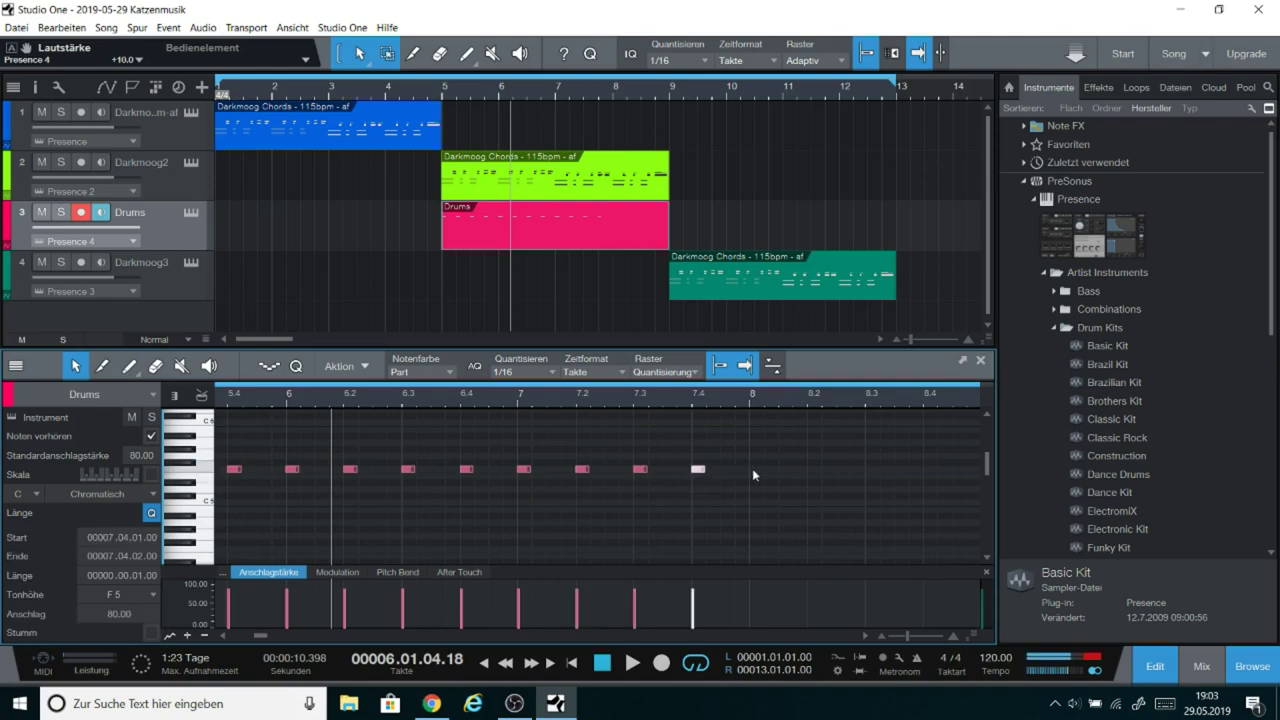
Step: Add 1/16 notes at F5 on all four beats of bar 8 and return the playhead to bar 5
{"action": "left_click", "coordinate": [755, 469]}
{"action": "left_click", "coordinate": [813, 469]}
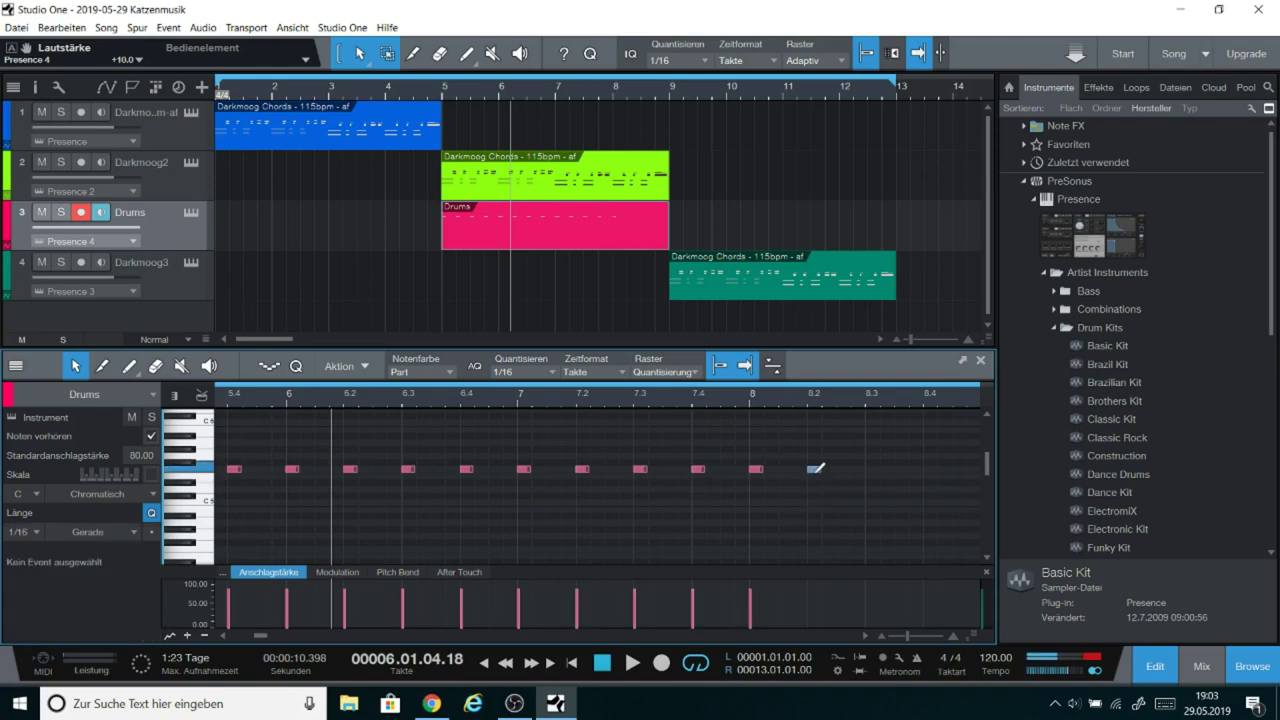
{"action": "left_click", "coordinate": [871, 469]}
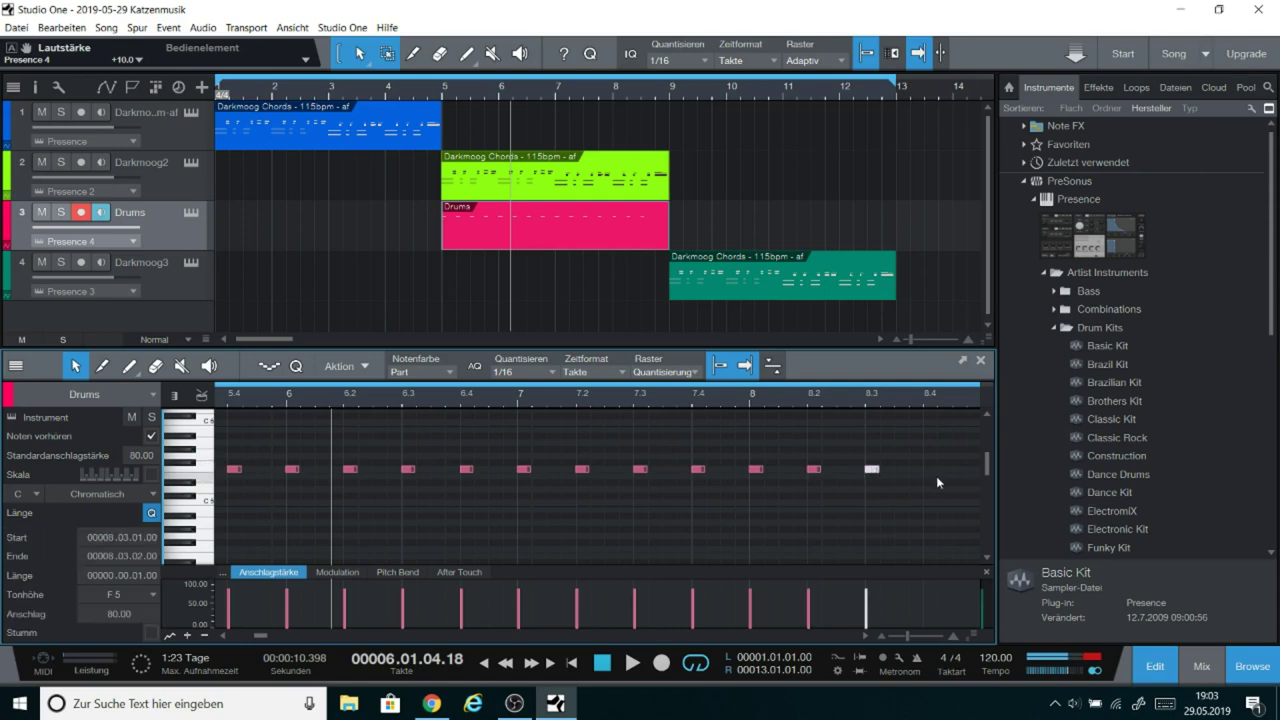
{"action": "left_click", "coordinate": [932, 469]}
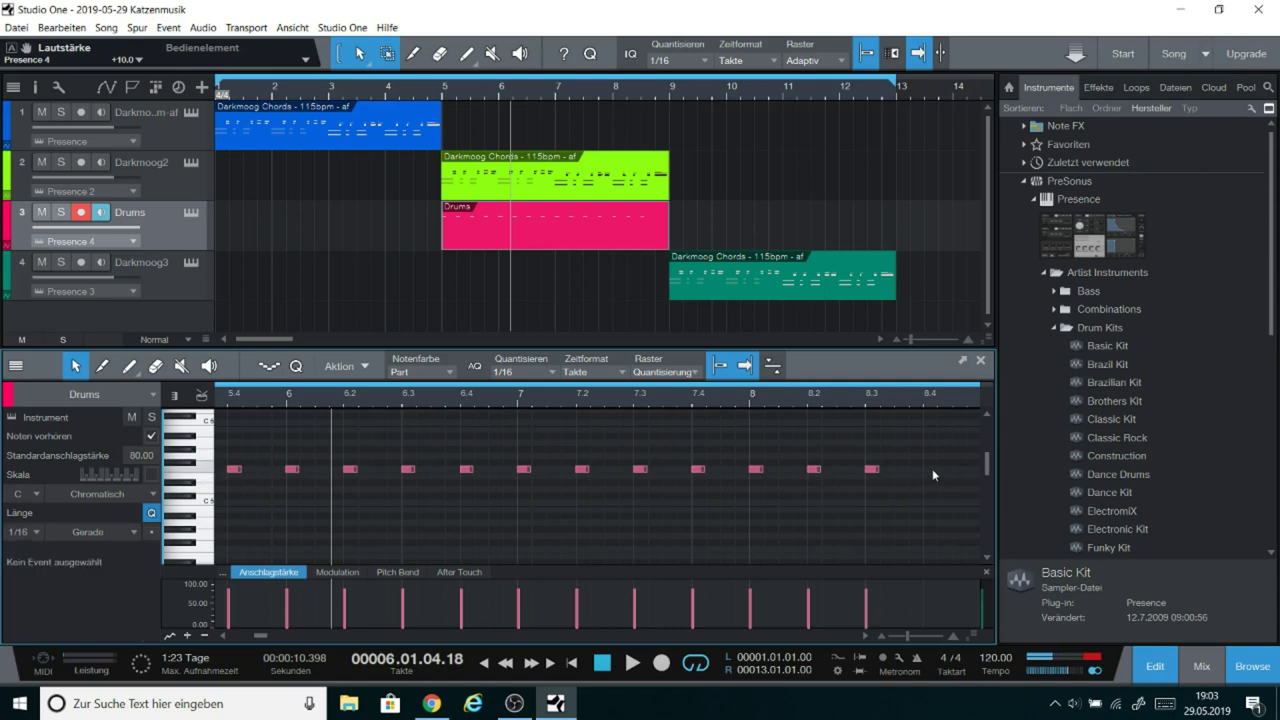
{"action": "left_click", "coordinate": [865, 635]}
{"action": "left_click", "coordinate": [865, 635]}
{"action": "left_click", "coordinate": [865, 635]}
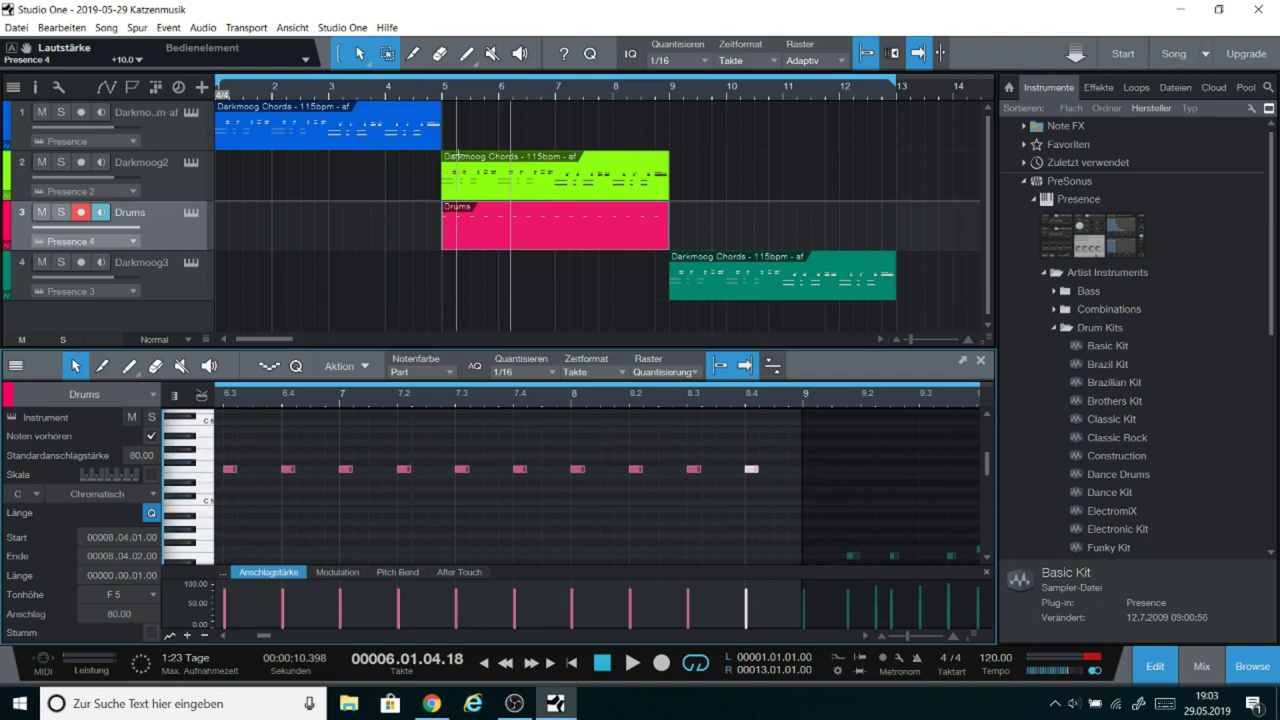
{"action": "left_click", "coordinate": [445, 94]}
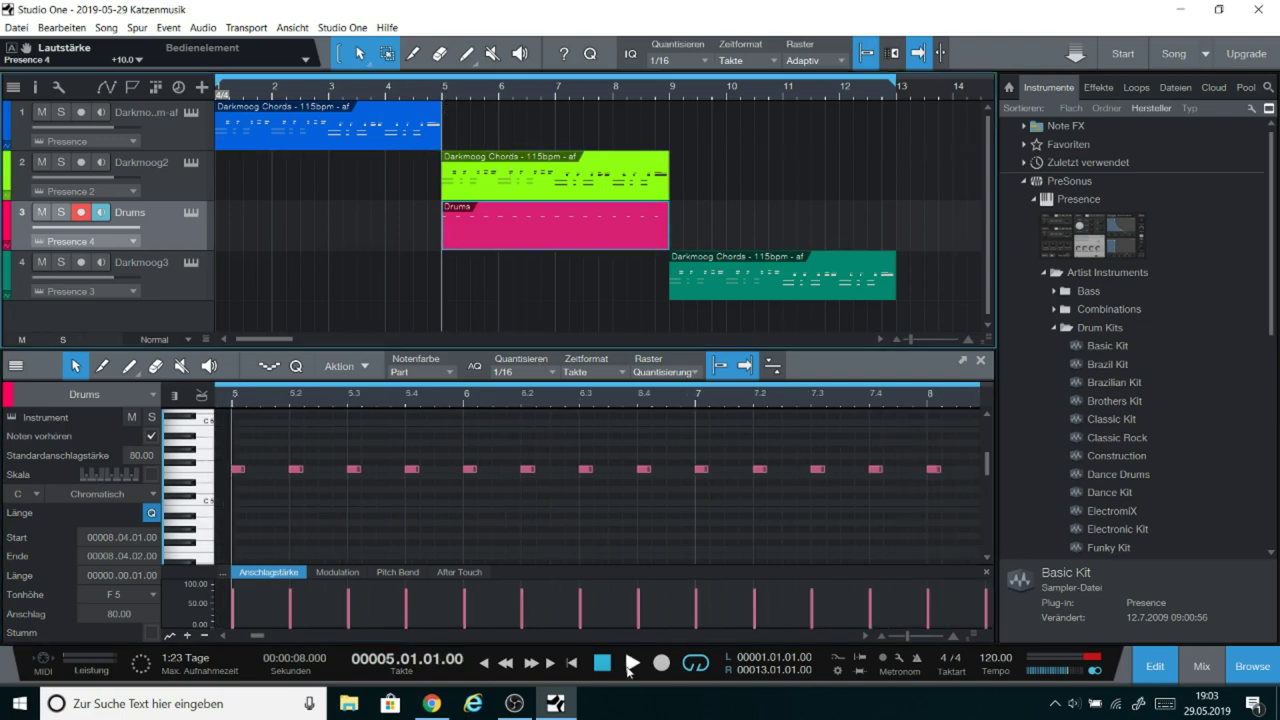
Step: Play the arrangement from bar 5 through the finished drum section and stop playback
{"action": "left_click", "coordinate": [630, 665]}
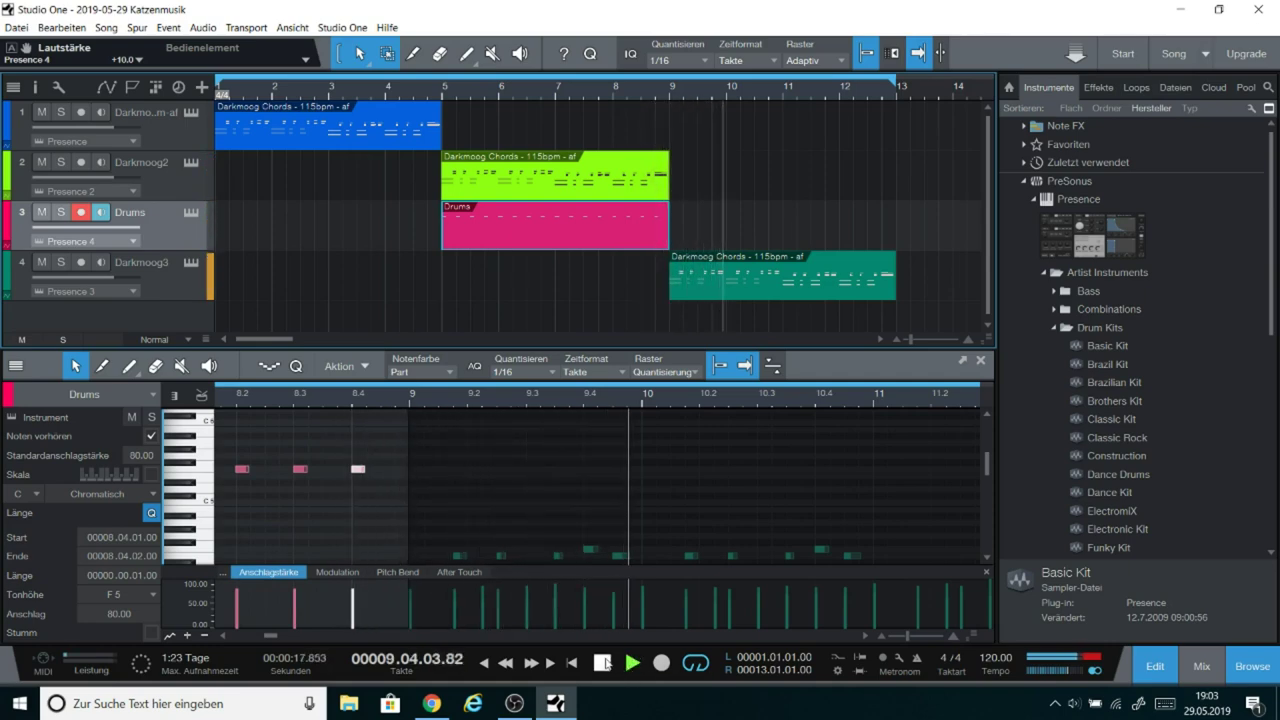
{"action": "left_click", "coordinate": [603, 664]}
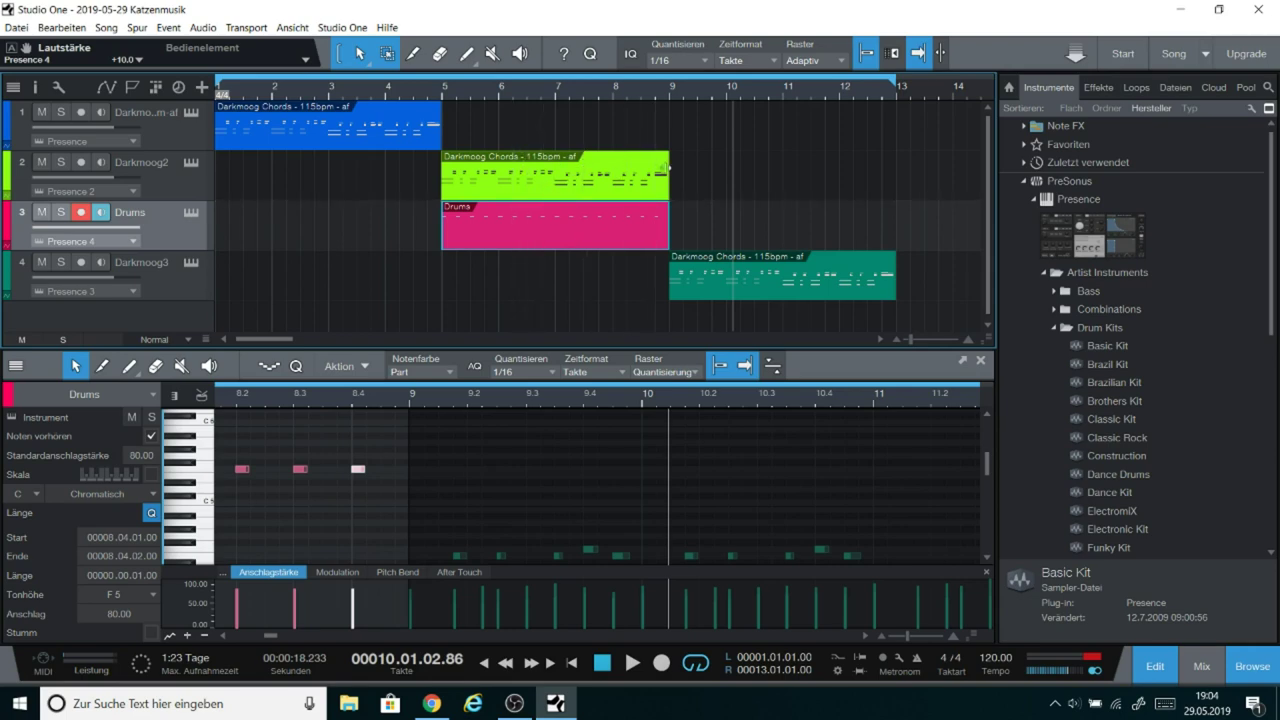
Step: Duplicate the Darkmoog2 event and move the copy so it starts at bar 13
{"action": "left_click", "coordinate": [630, 170]}
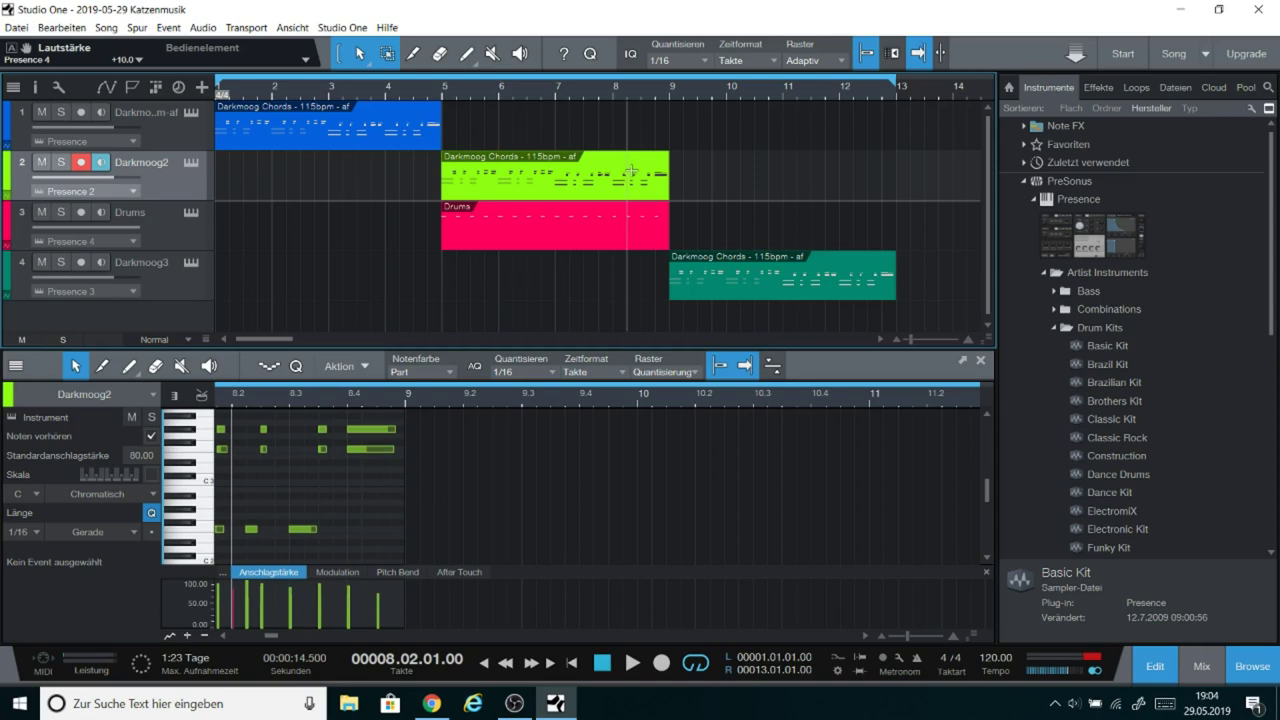
{"action": "right_click", "coordinate": [631, 172]}
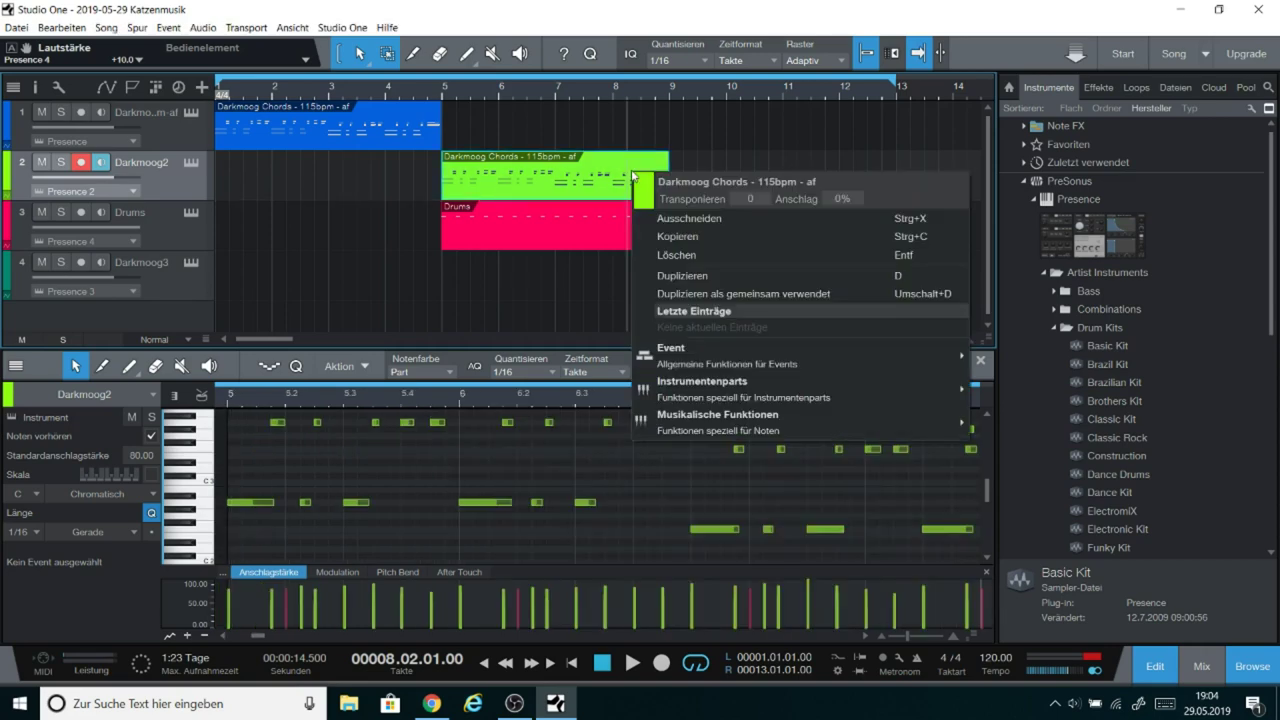
{"action": "left_click", "coordinate": [697, 285]}
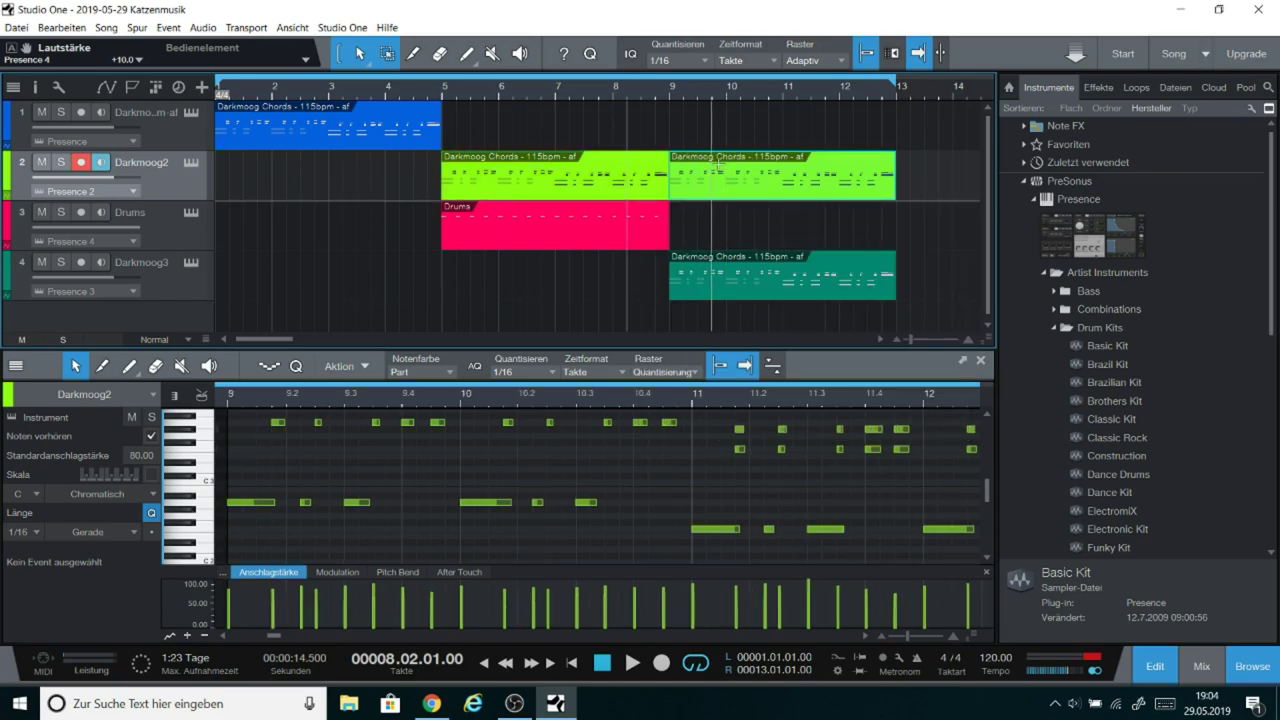
{"action": "mouse_move", "coordinate": [726, 163]}
{"action": "left_mouse_down"}
{"action": "mouse_move", "coordinate": [864, 165]}
{"action": "mouse_move", "coordinate": [740, 172]}
{"action": "left_mouse_up"}
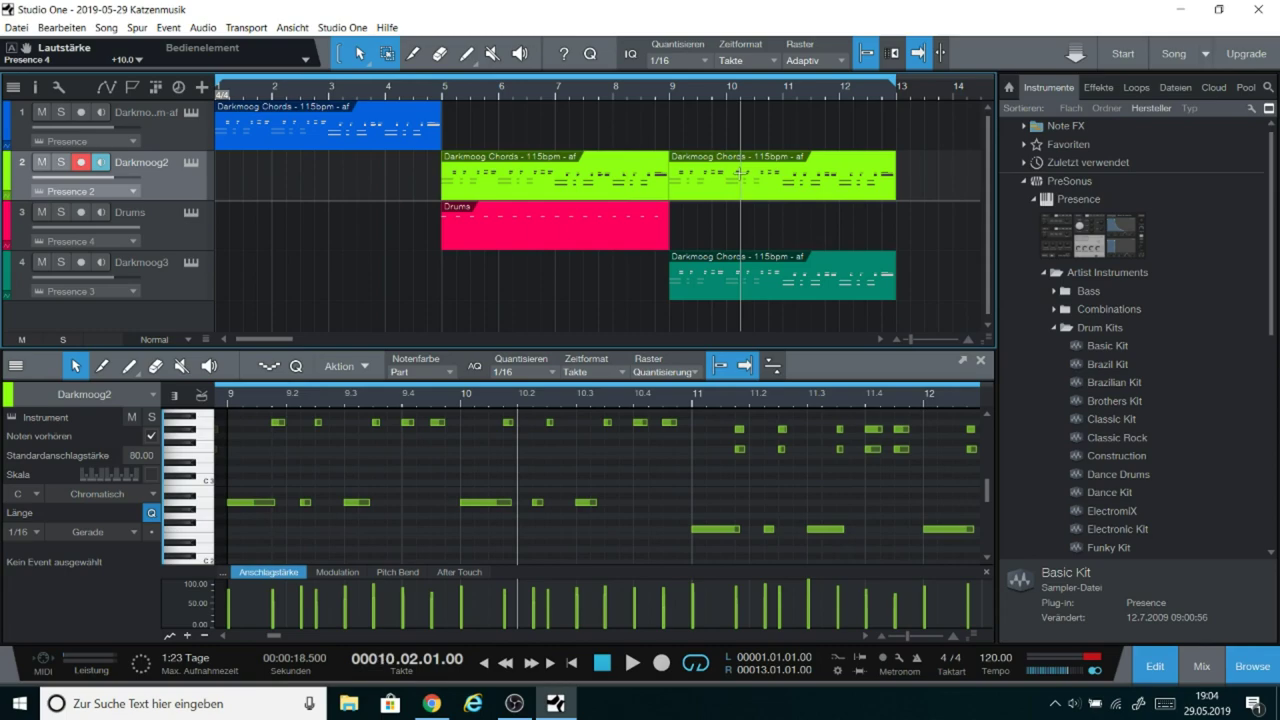
{"action": "left_click", "coordinate": [690, 180]}
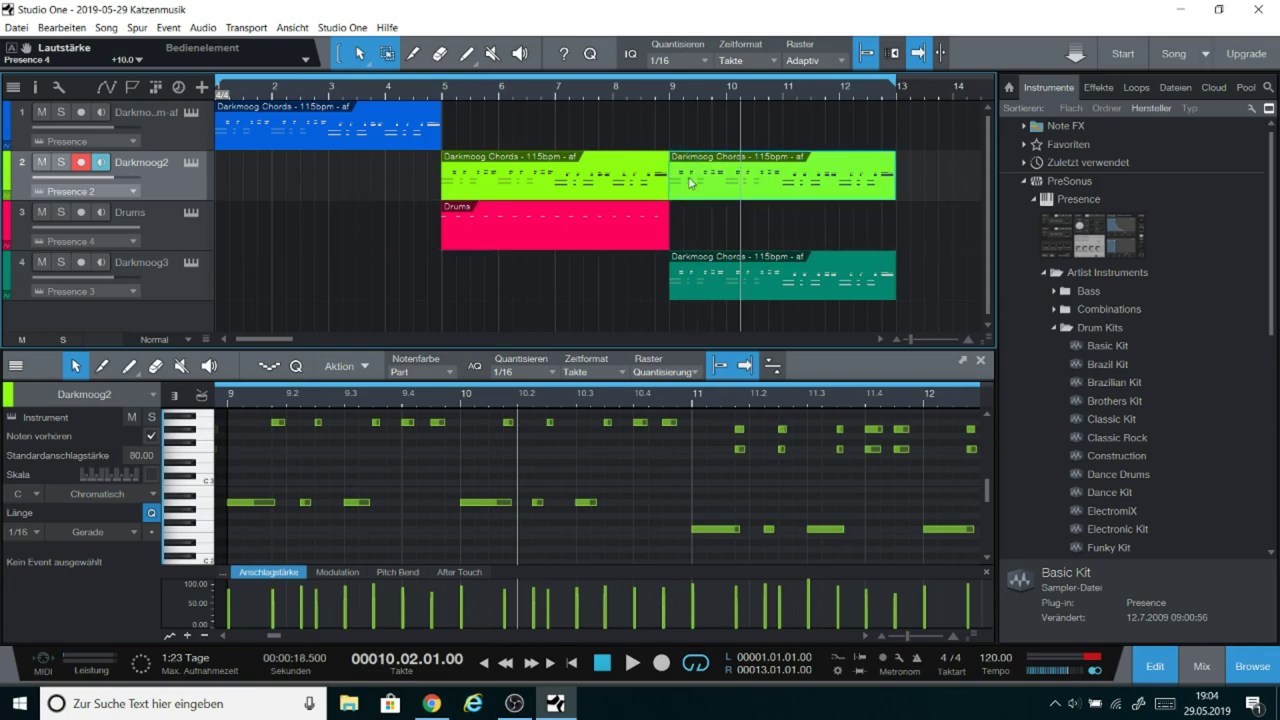
{"action": "left_click_drag", "start_coordinate": [697, 190], "coordinate": [917, 180]}
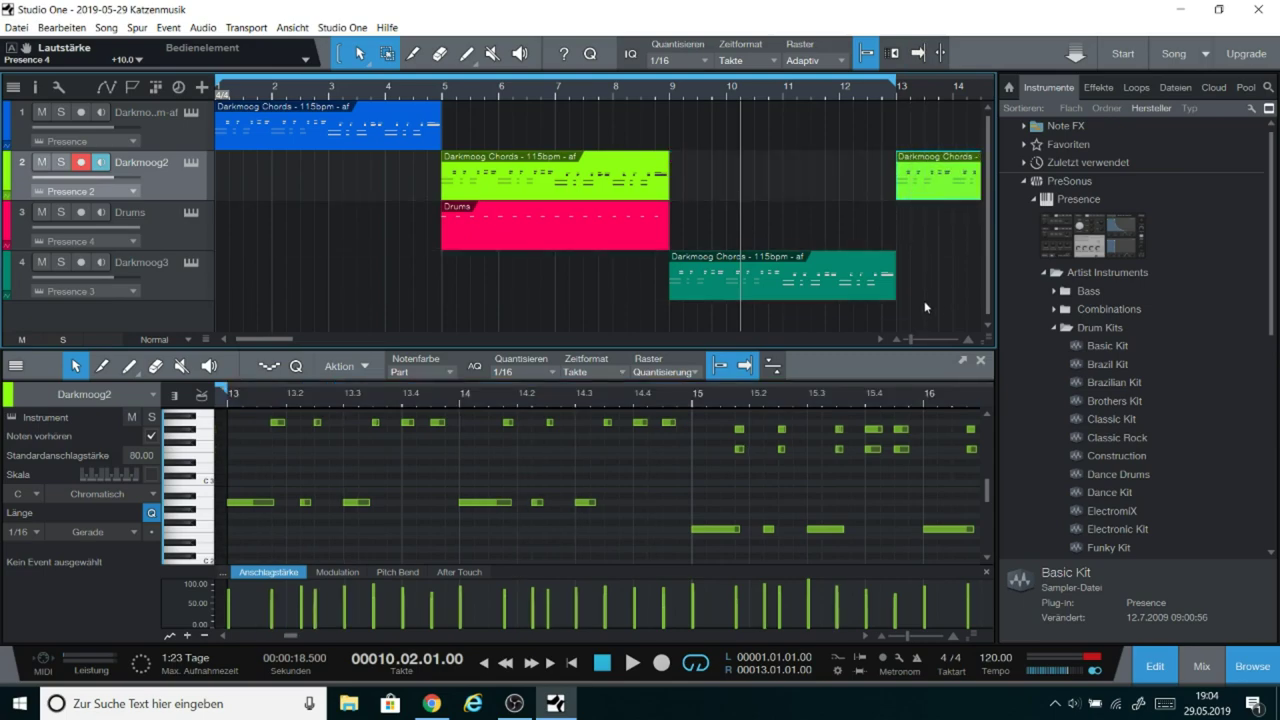
Step: Extend the end of the loop range above the arrangement to bar 17
{"action": "left_click", "coordinate": [897, 340]}
{"action": "left_click", "coordinate": [896, 337]}
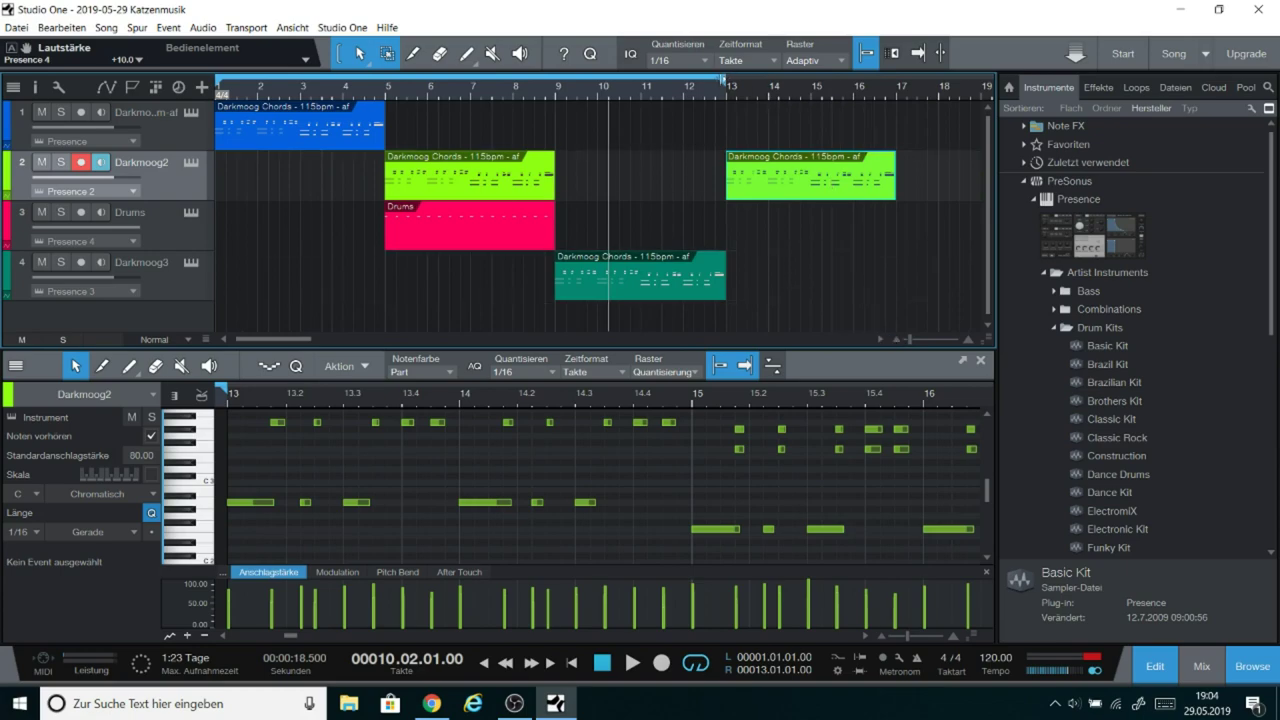
{"action": "mouse_move", "coordinate": [731, 75]}
{"action": "left_mouse_down"}
{"action": "mouse_move", "coordinate": [897, 86]}
{"action": "mouse_move", "coordinate": [899, 102]}
{"action": "left_mouse_up"}
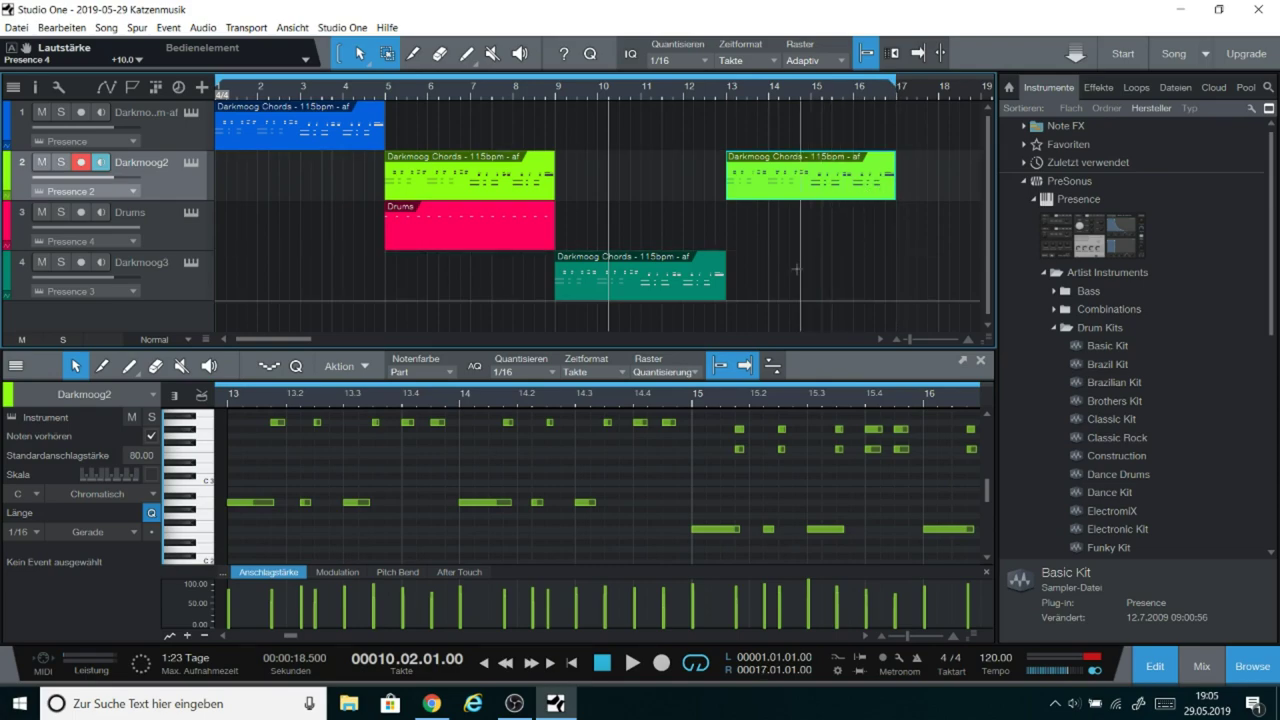
Step: Duplicate the Darkmoog Chords event on track 1 and move the copy to bar 13, above the Darkmoog2 copy
{"action": "left_click", "coordinate": [639, 281]}
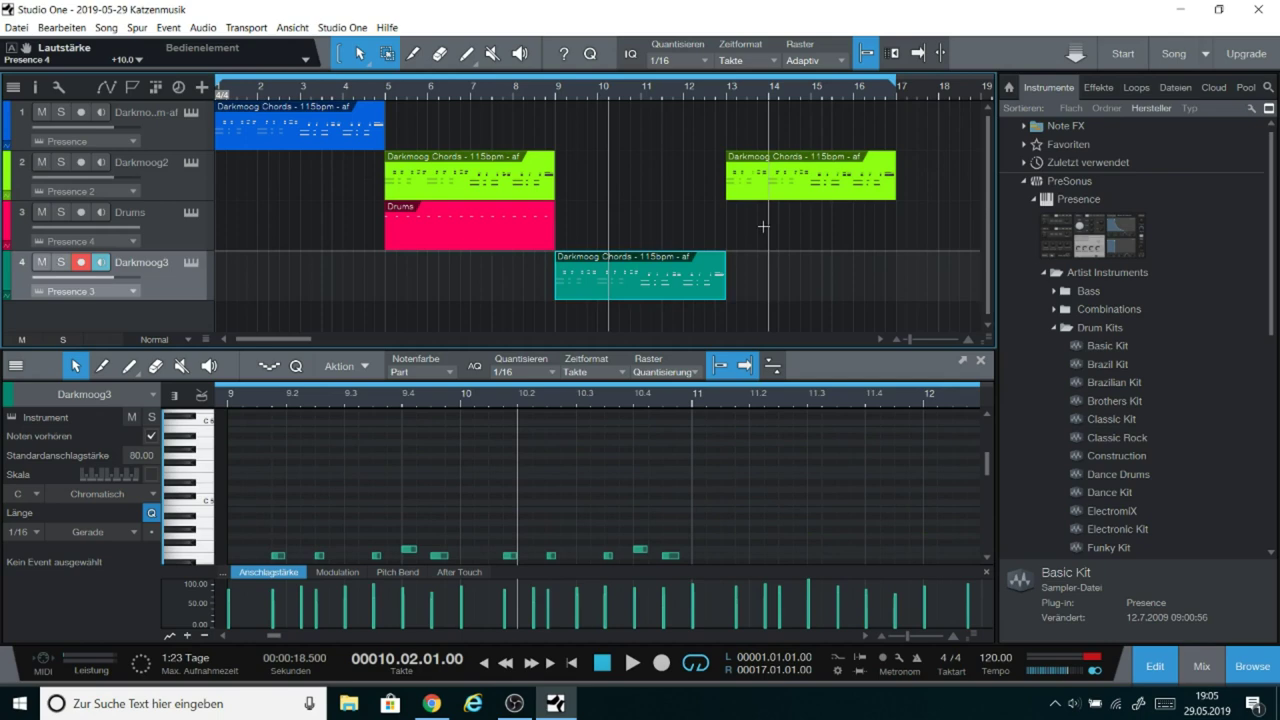
{"action": "right_click", "coordinate": [335, 130]}
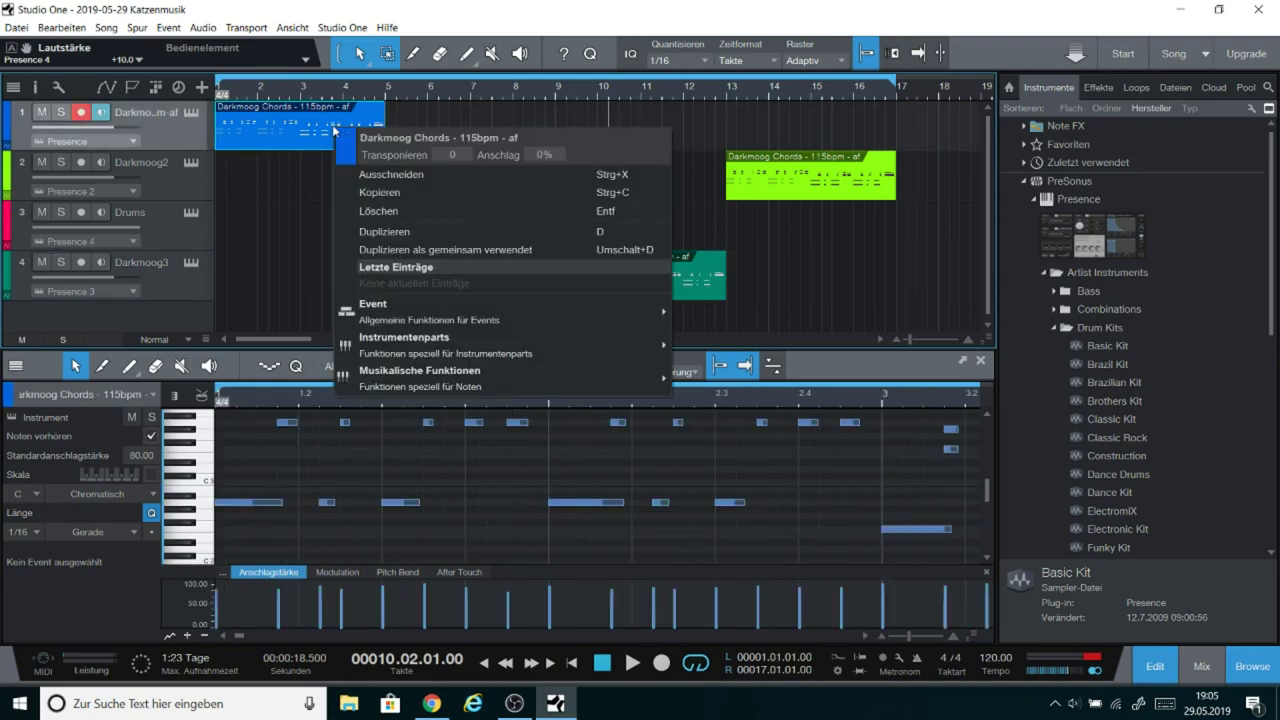
{"action": "left_click", "coordinate": [377, 232]}
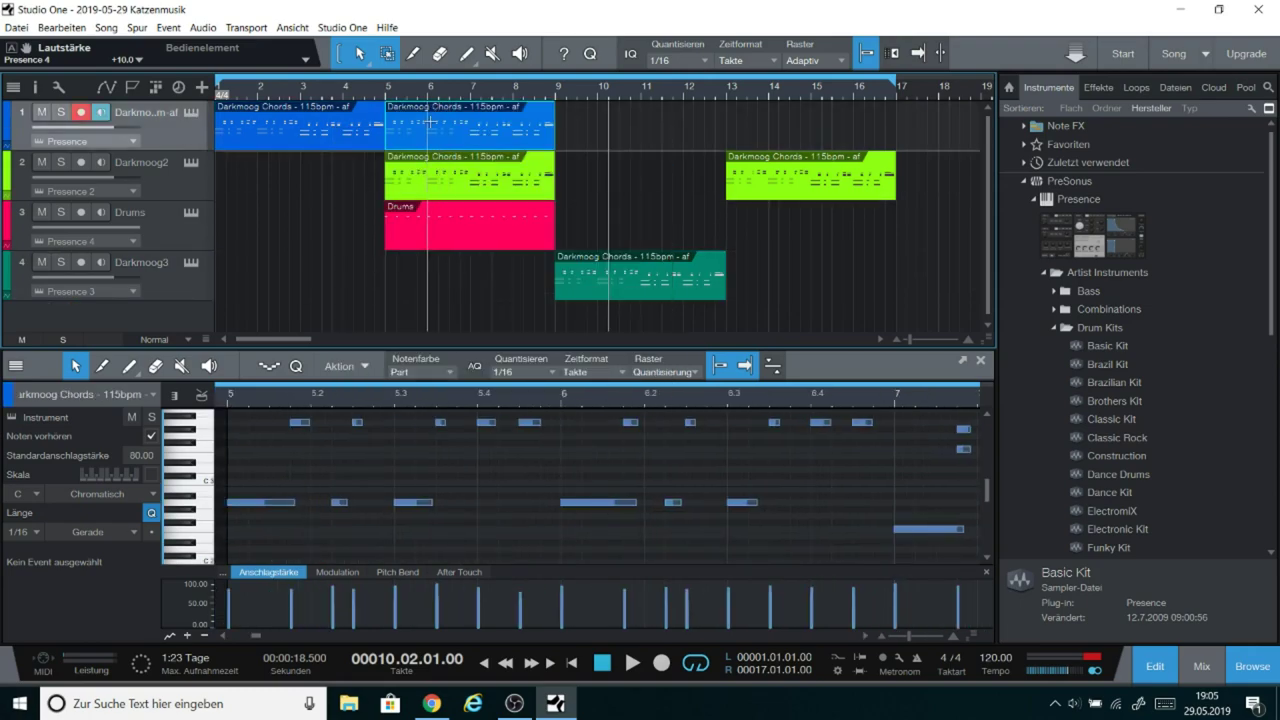
{"action": "left_click", "coordinate": [430, 122]}
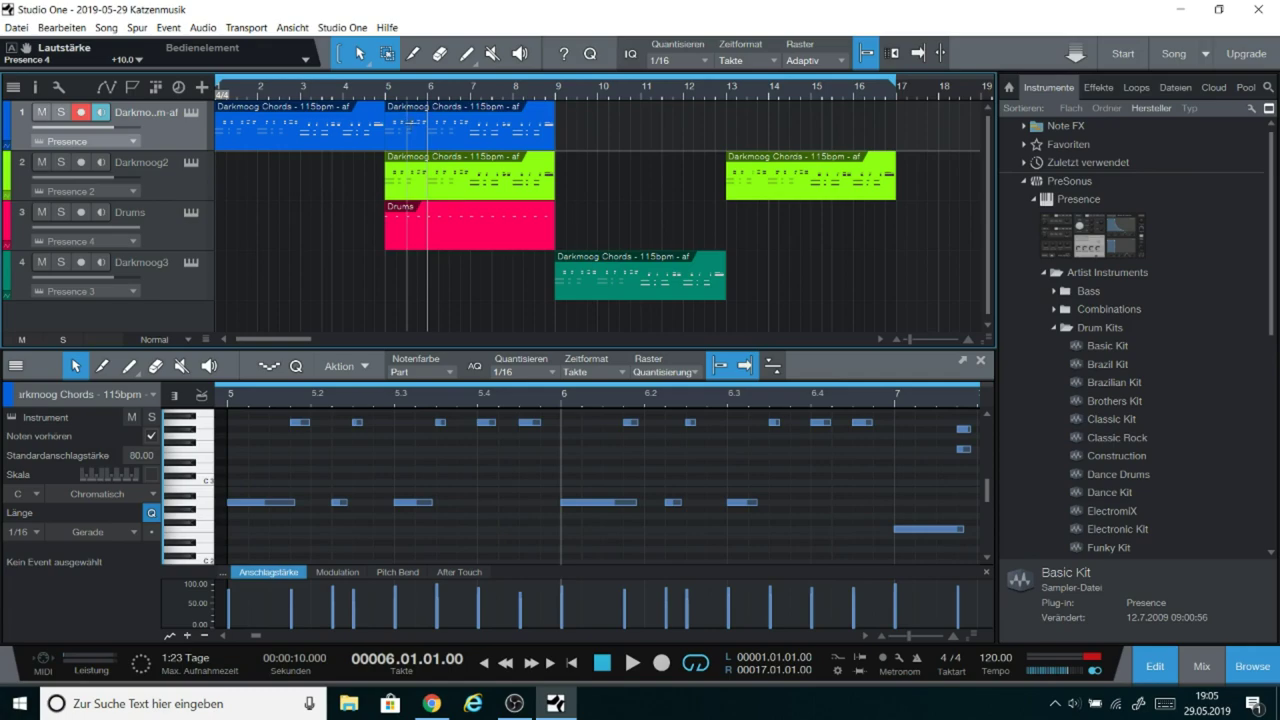
{"action": "key", "text": "KP_Subtract"}
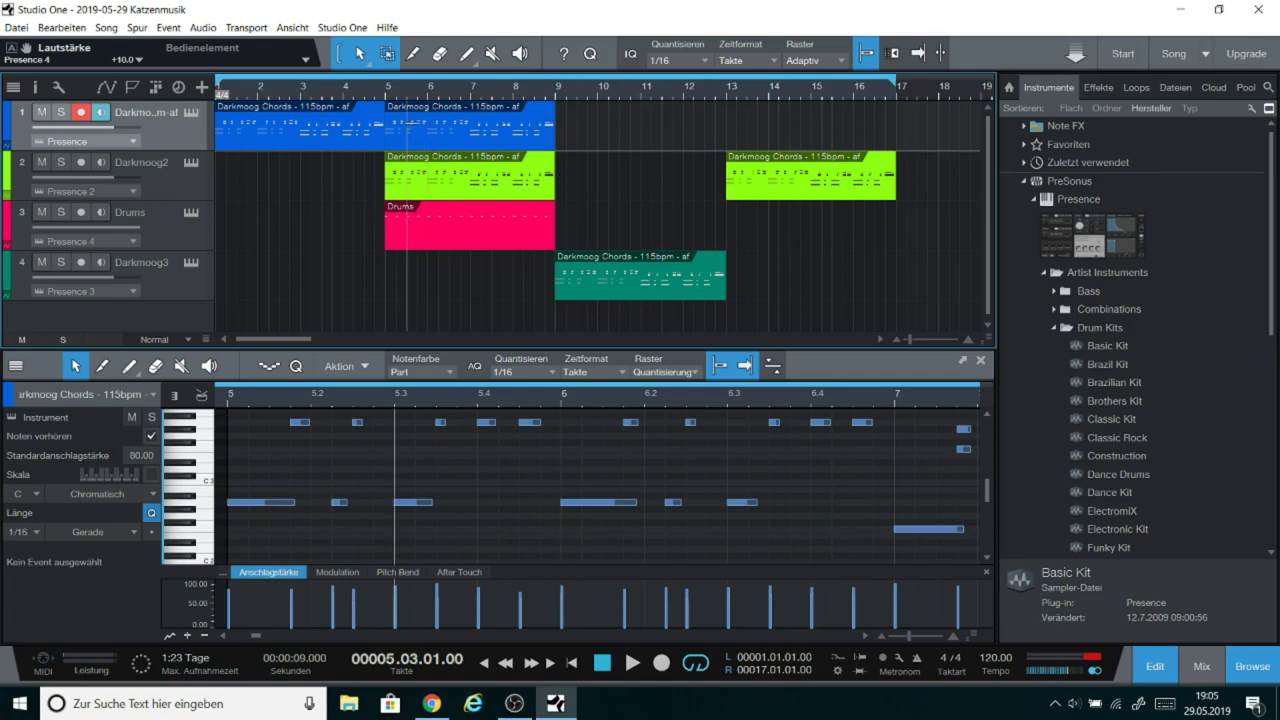
{"action": "left_click", "coordinate": [512, 122]}
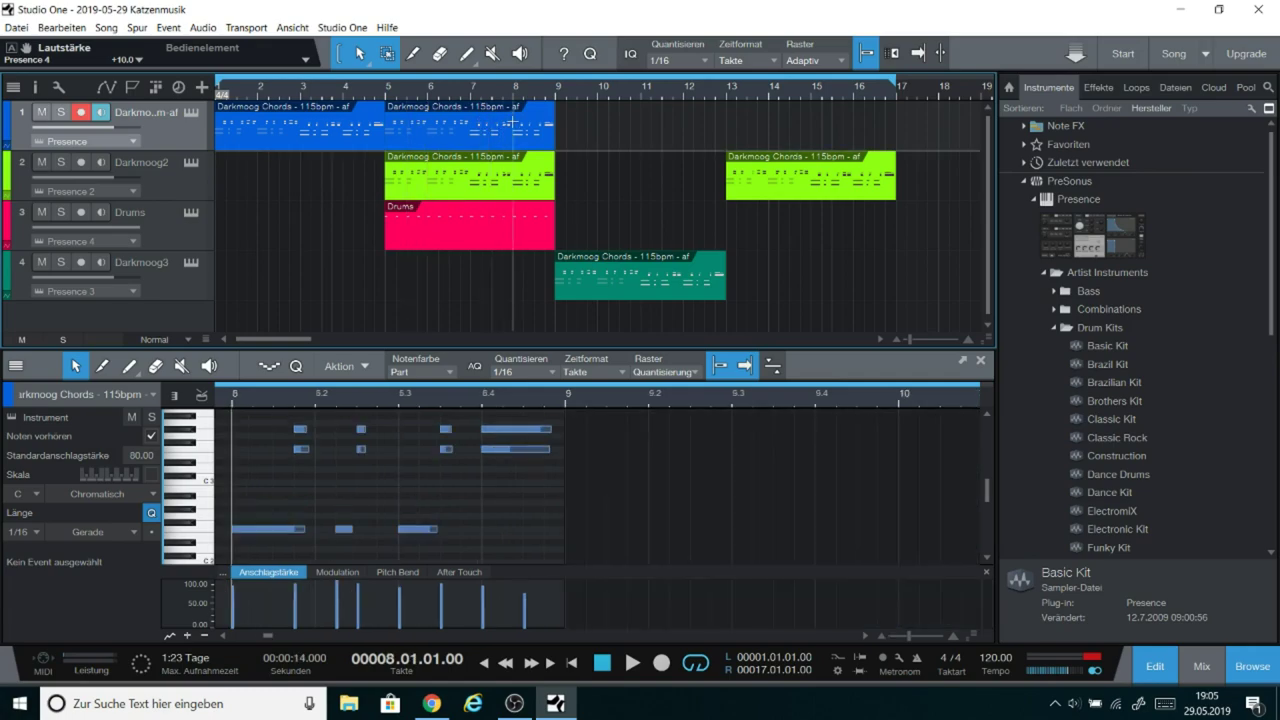
{"action": "left_click", "coordinate": [418, 143]}
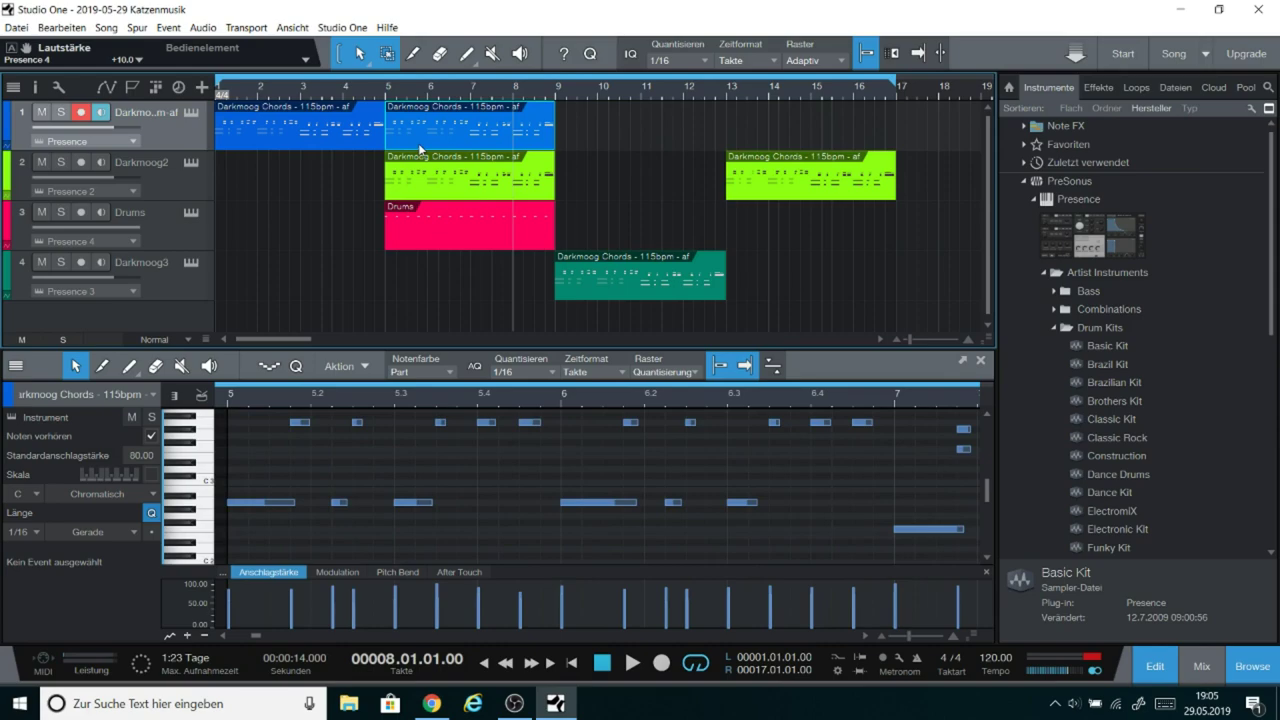
{"action": "left_click_drag", "start_coordinate": [418, 143], "coordinate": [737, 143]}
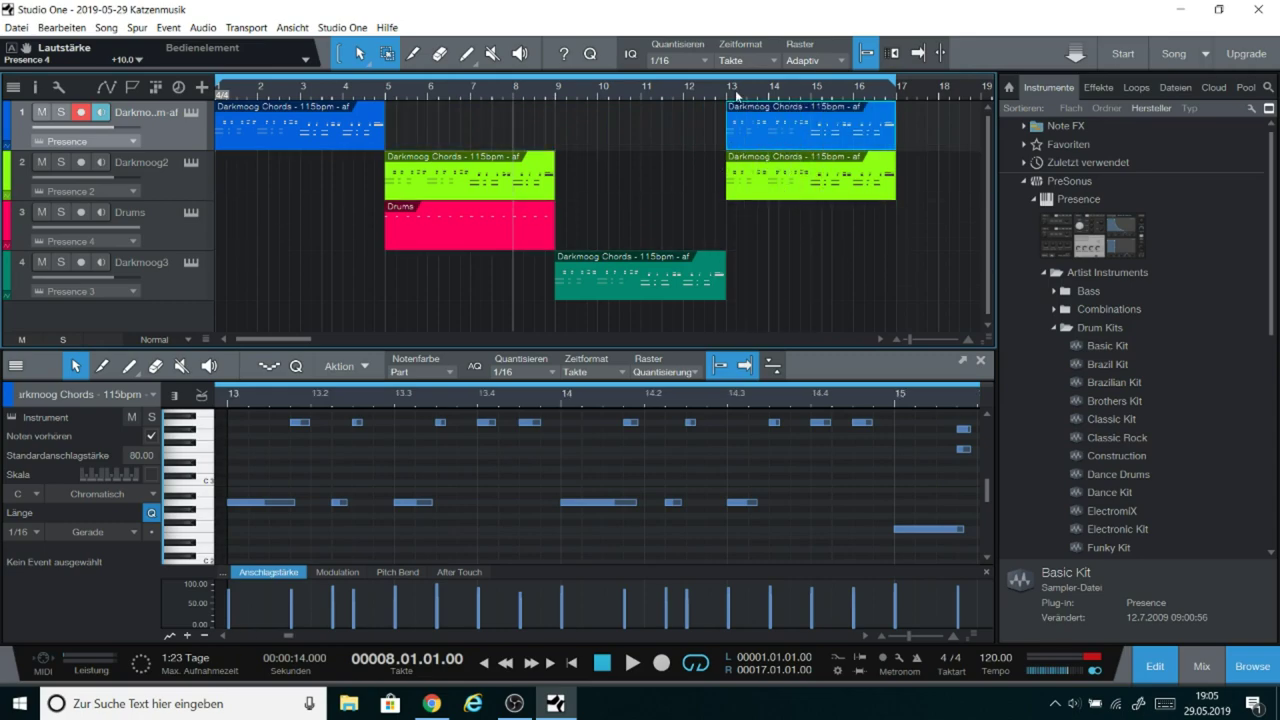
Step: Play the two layered Darkmoog Chords copies from bar 13 and stop playback
{"action": "left_click", "coordinate": [728, 92]}
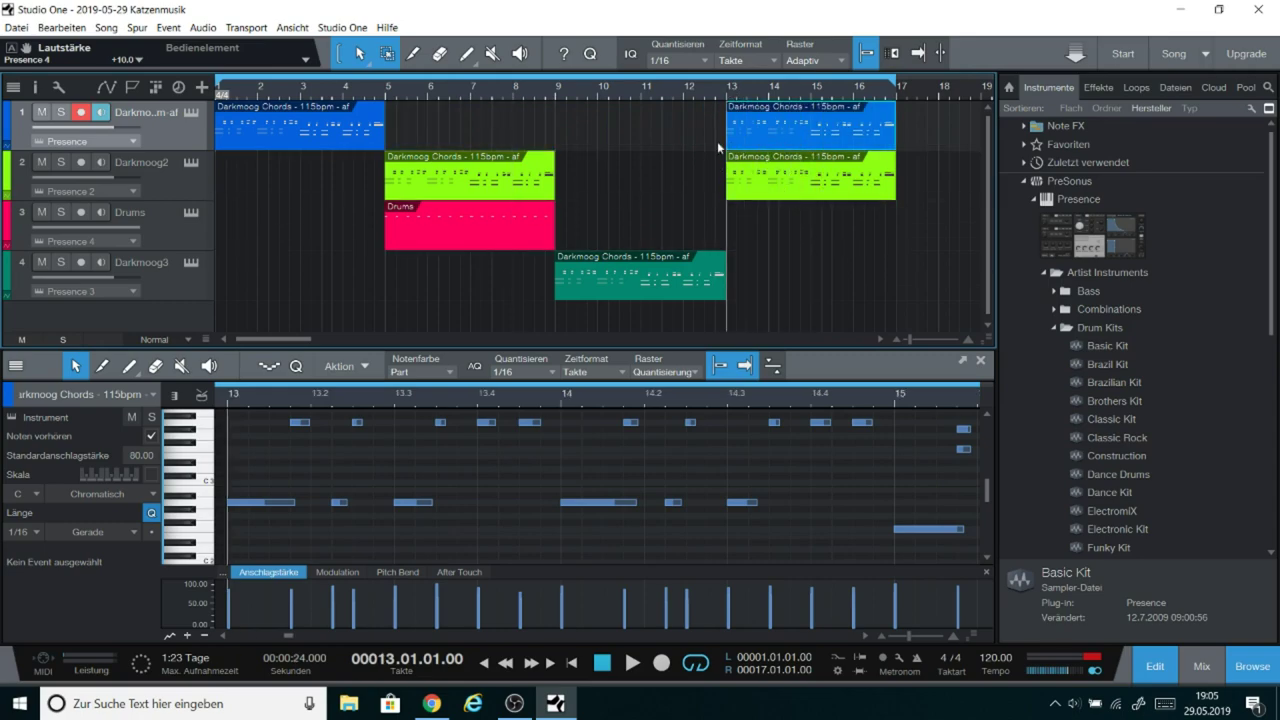
{"action": "left_click", "coordinate": [633, 663]}
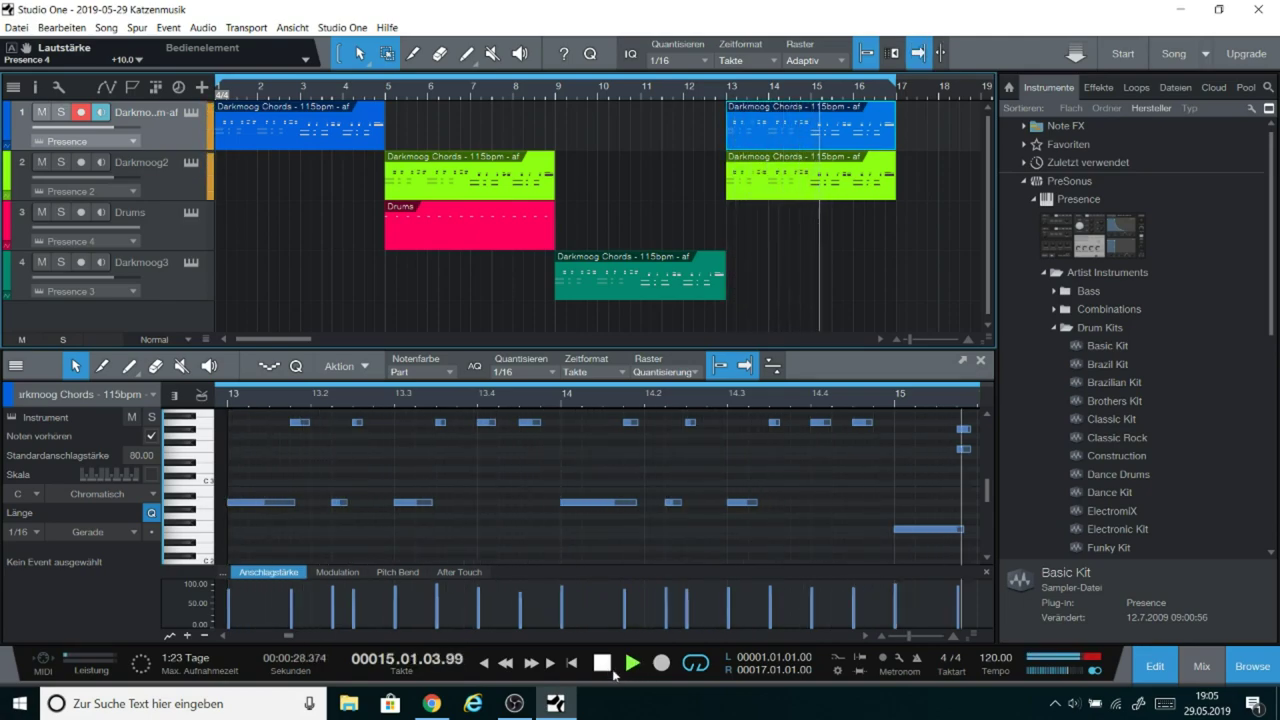
{"action": "left_click", "coordinate": [603, 663]}
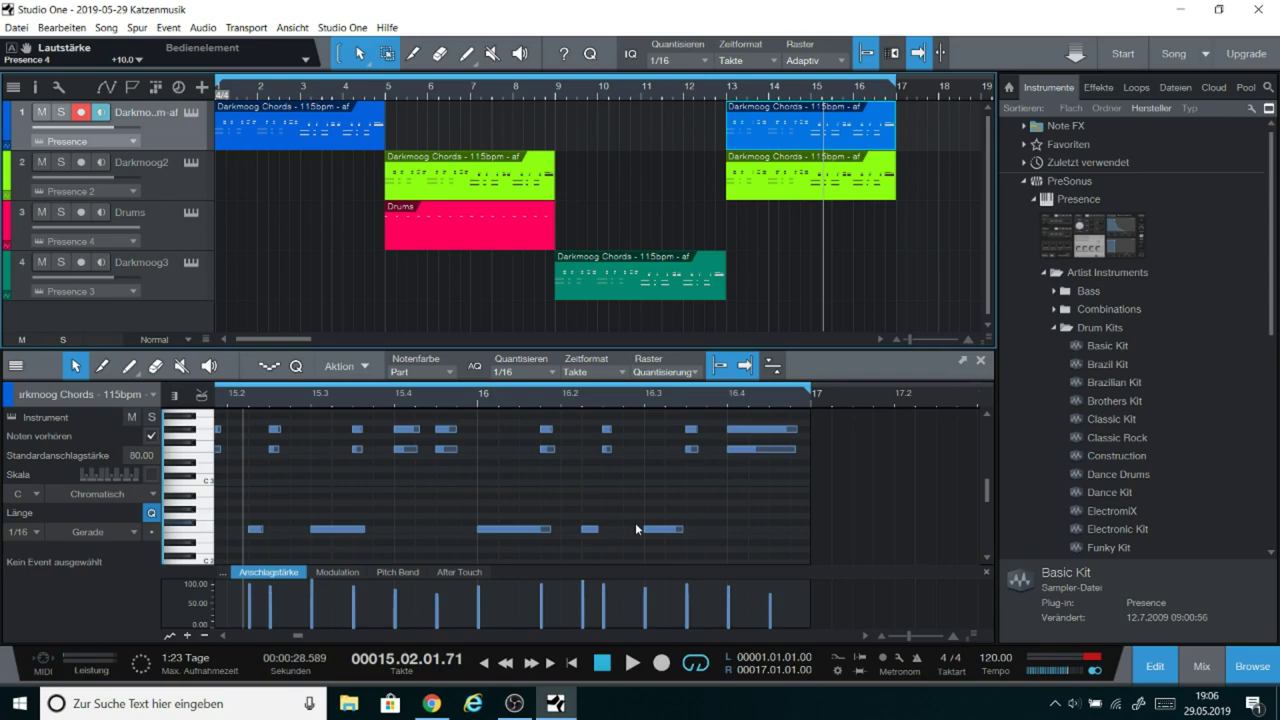
Step: Duplicate the Drums event and move the copy so it starts at bar 13
{"action": "right_click", "coordinate": [496, 231]}
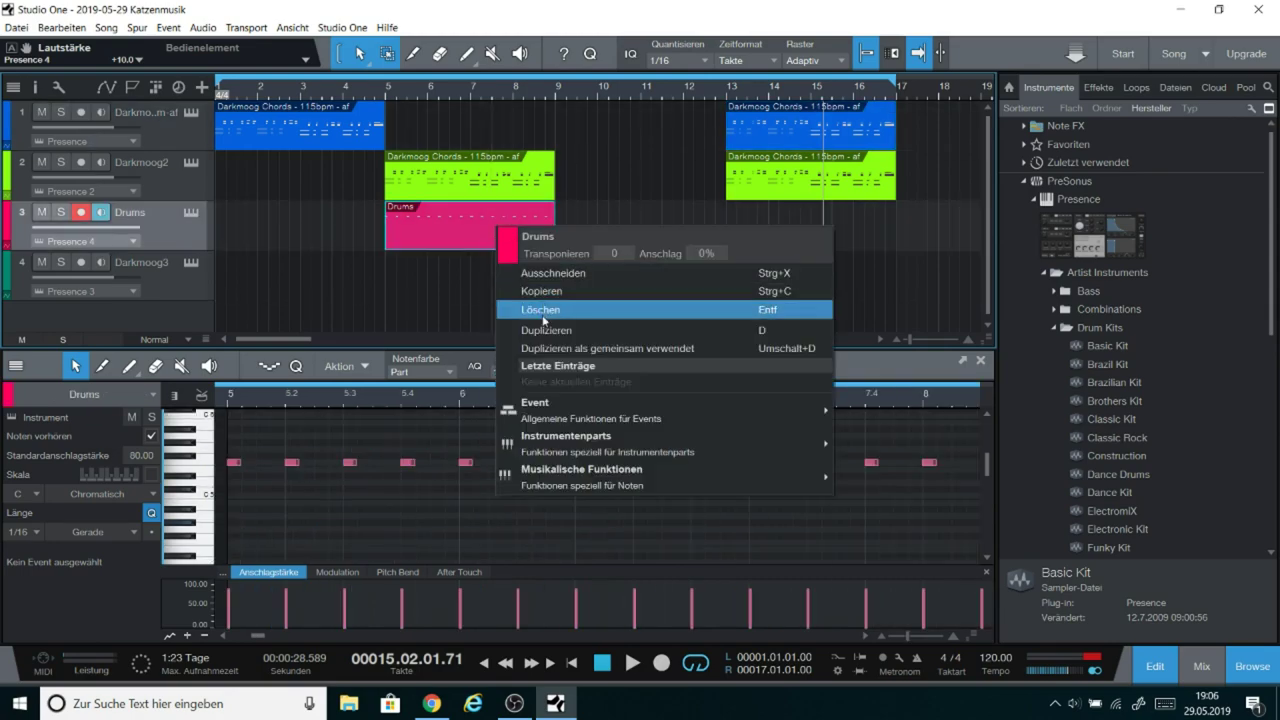
{"action": "left_click", "coordinate": [541, 332]}
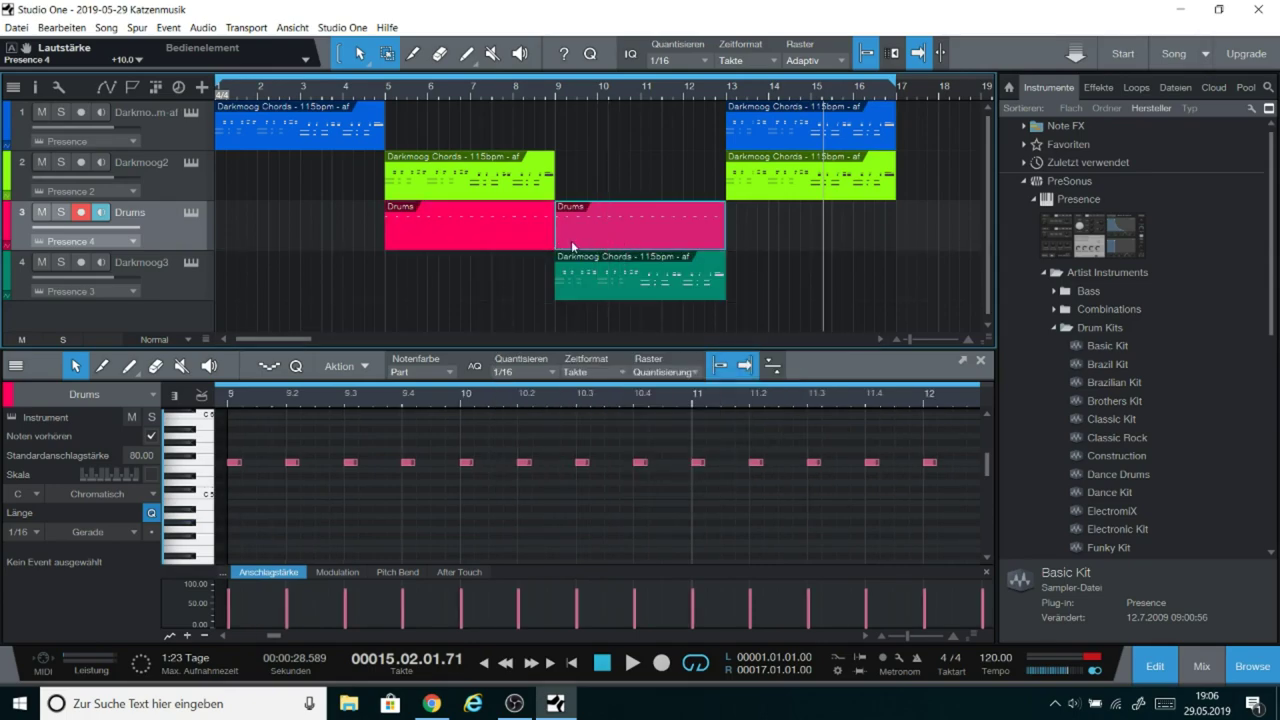
{"action": "left_click_drag", "start_coordinate": [575, 247], "coordinate": [737, 232]}
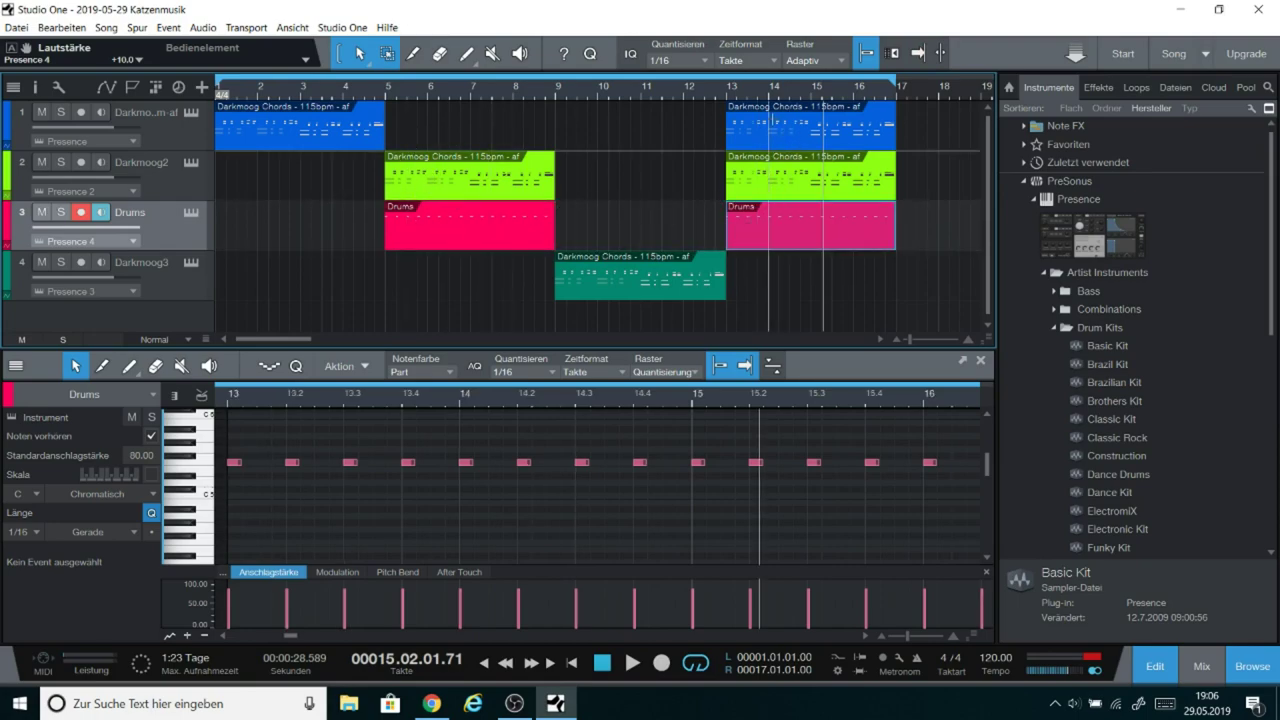
Step: Move the track 1 Darkmoog Chords copy from bar 13 to bar 17
{"action": "left_click", "coordinate": [762, 130]}
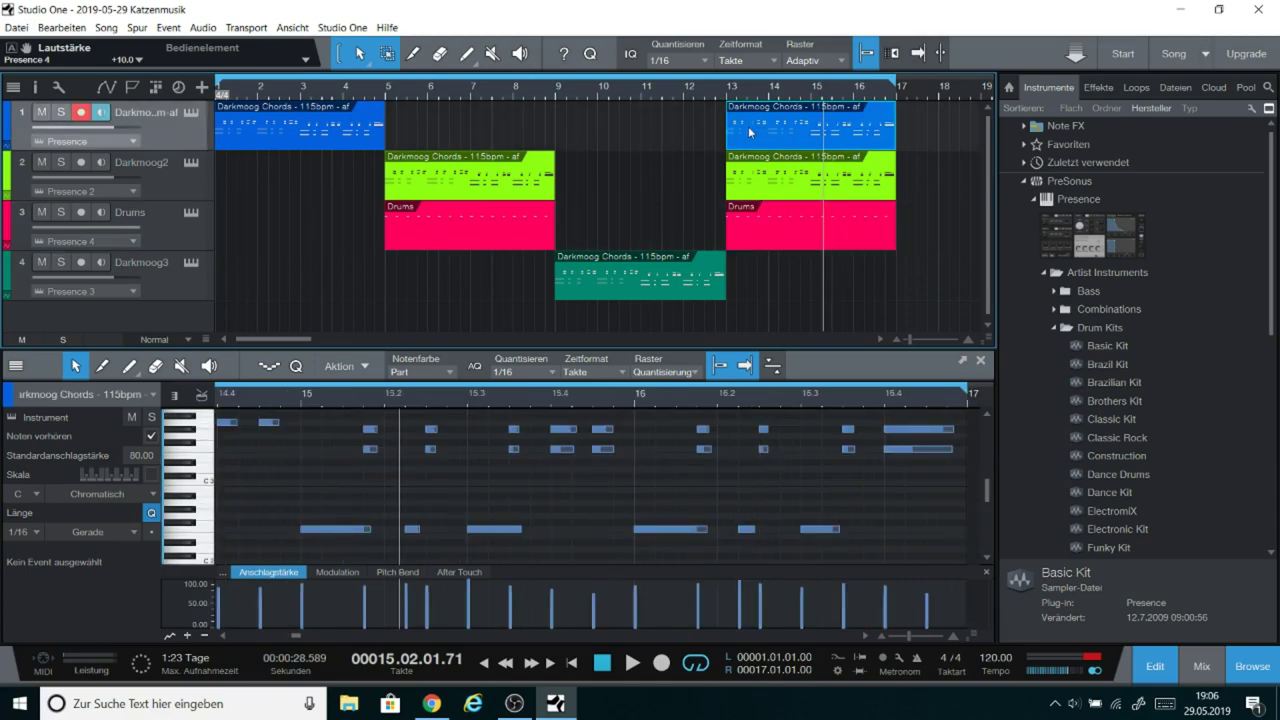
{"action": "left_click_drag", "start_coordinate": [750, 132], "coordinate": [911, 132]}
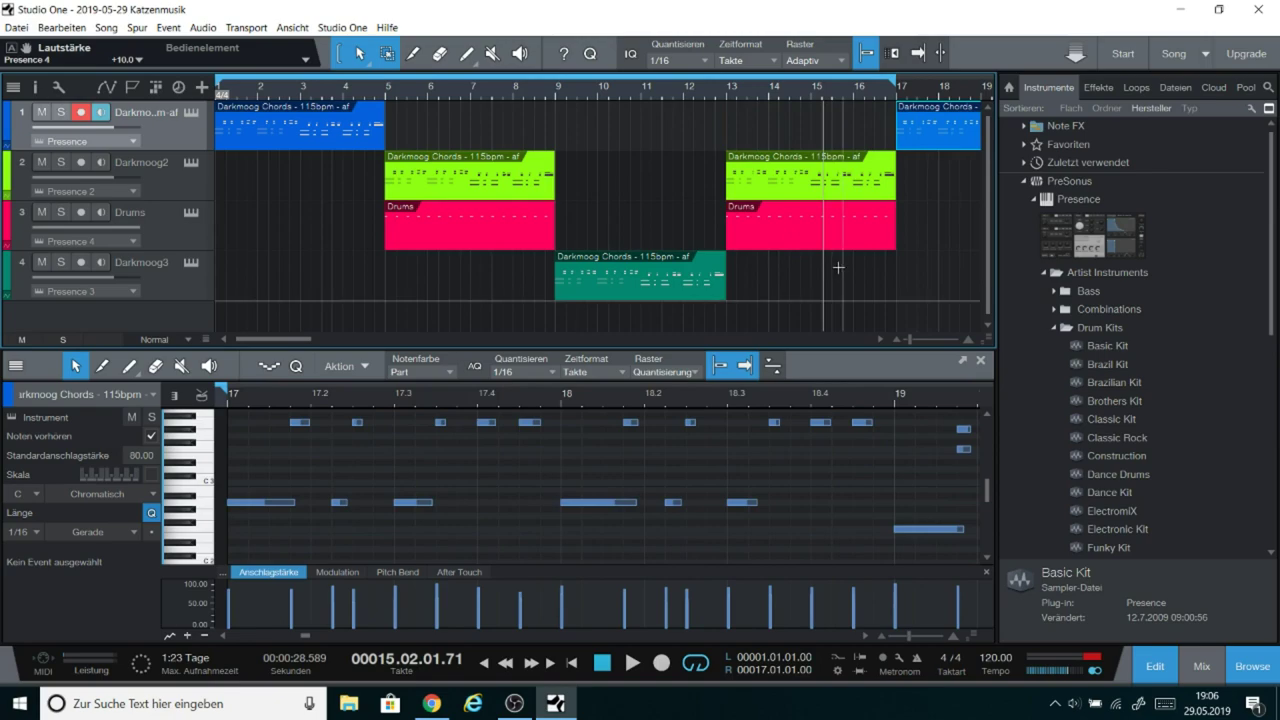
{"action": "left_click", "coordinate": [898, 341]}
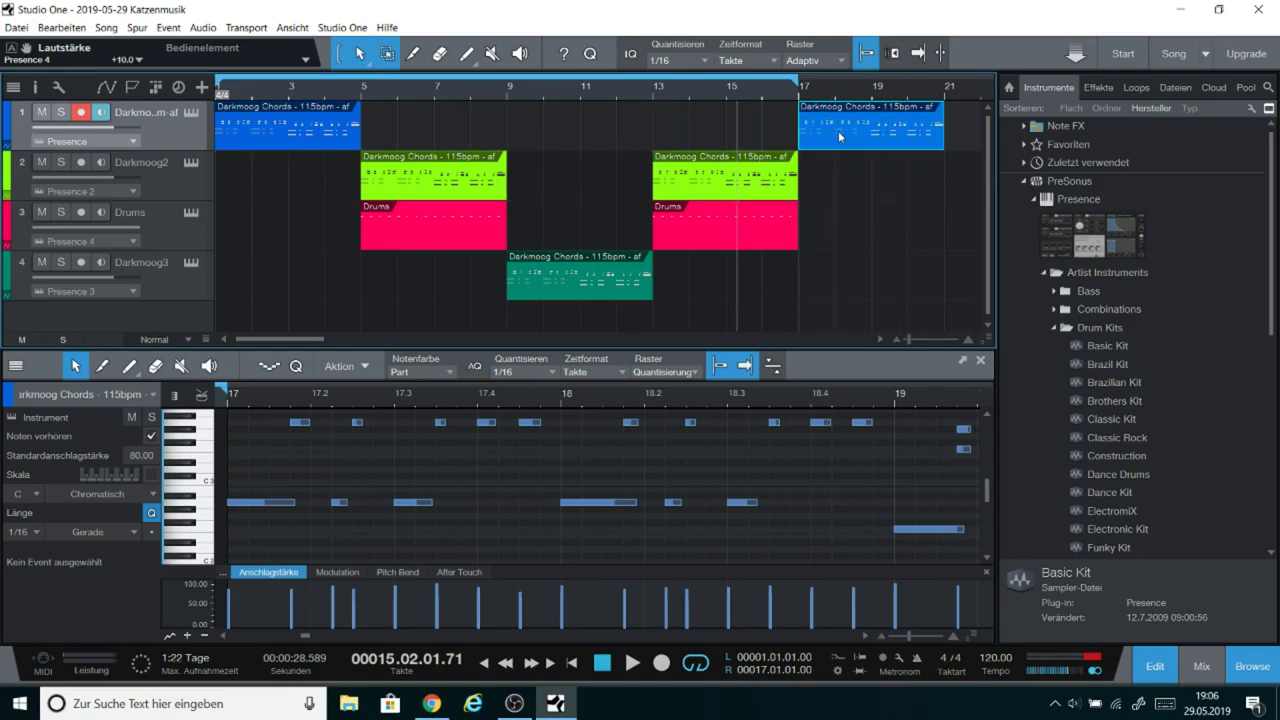
Step: Duplicate the Darkmoog2 and Drums events at bar 13 so that their copies start at bar 17
{"action": "left_click", "coordinate": [766, 196]}
{"action": "right_click", "coordinate": [767, 197]}
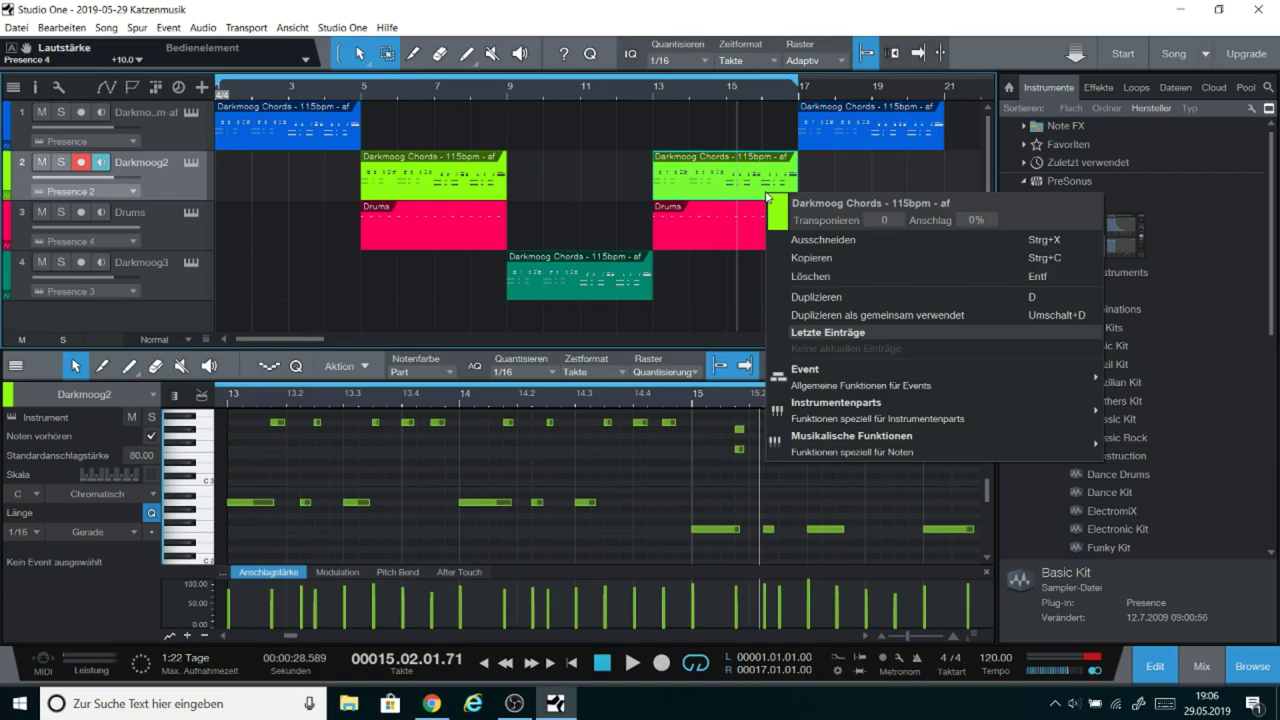
{"action": "left_click", "coordinate": [816, 297]}
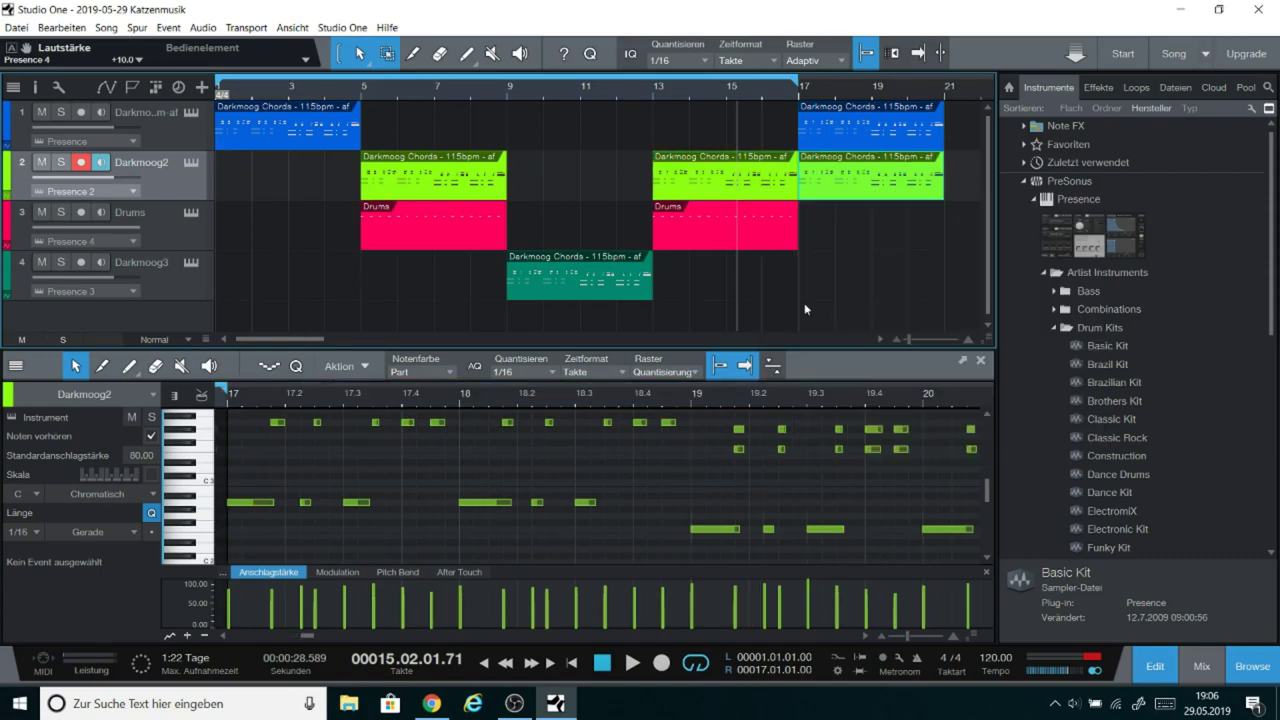
{"action": "right_click", "coordinate": [771, 232]}
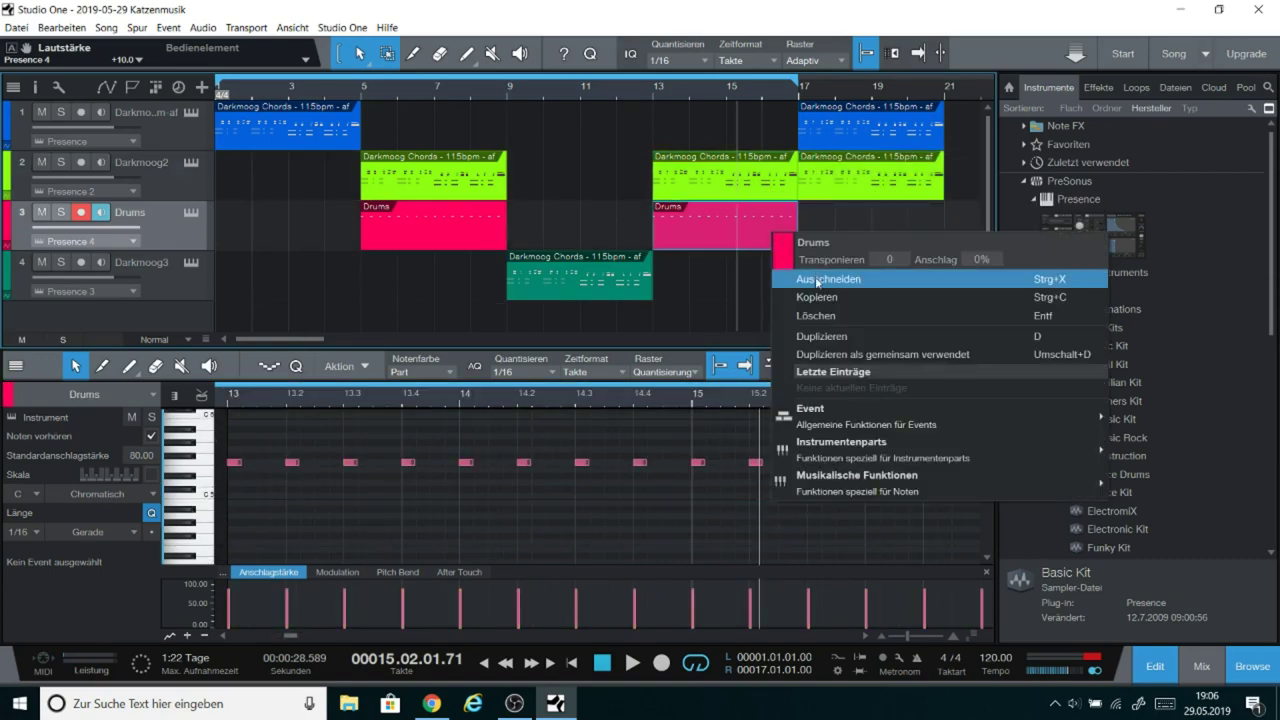
{"action": "left_click", "coordinate": [816, 338]}
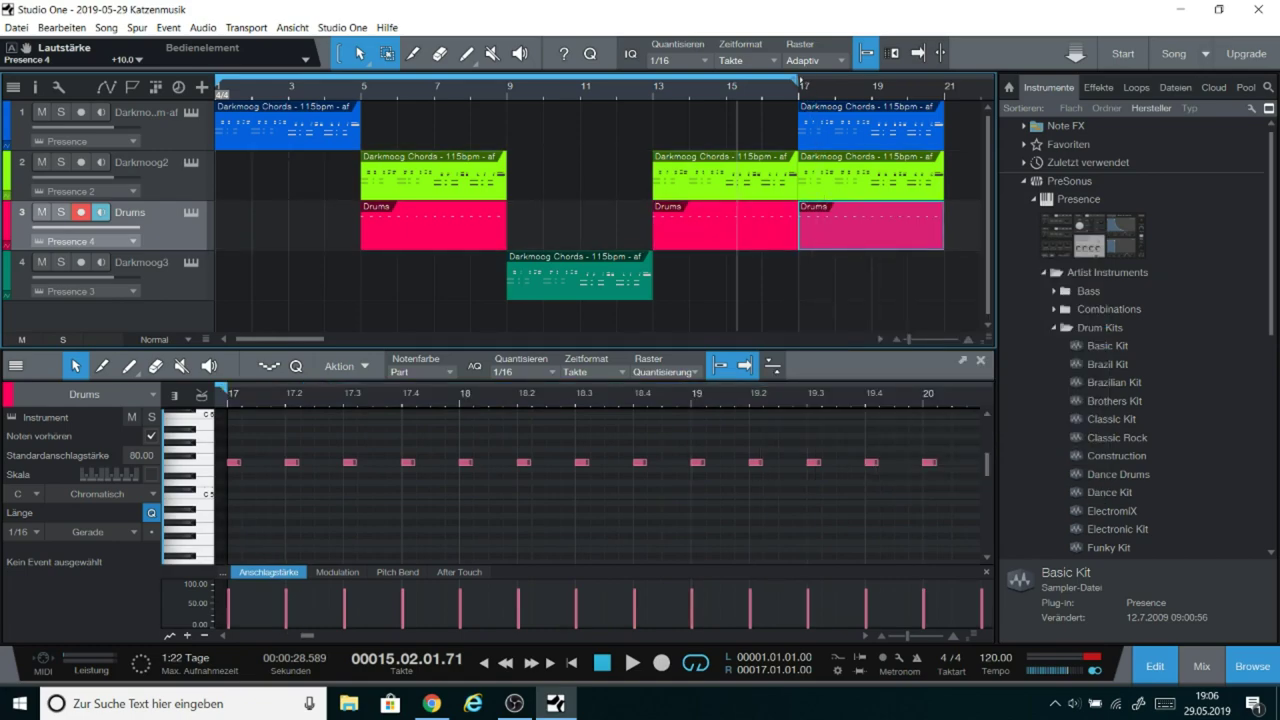
Step: Extend the end of the loop range to bar 21, then play the arrangement from bar 11 into the last section
{"action": "left_click_drag", "start_coordinate": [800, 80], "coordinate": [946, 86]}
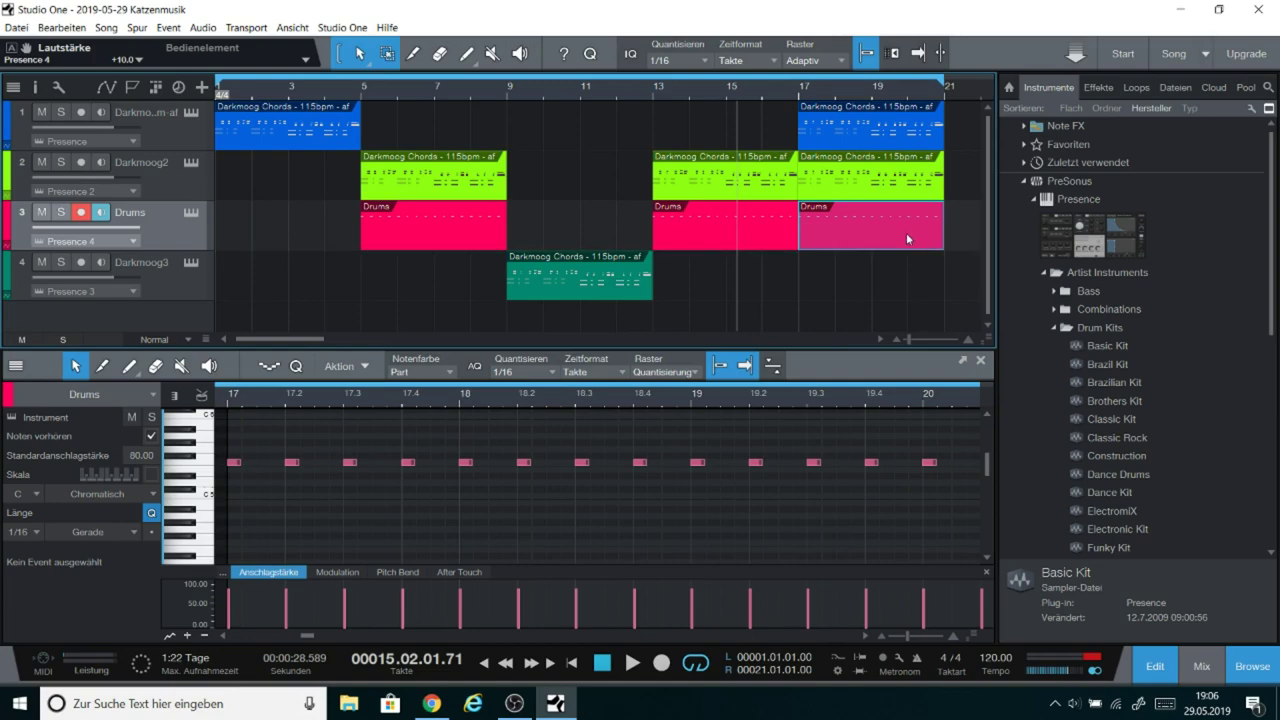
{"action": "left_click", "coordinate": [587, 93]}
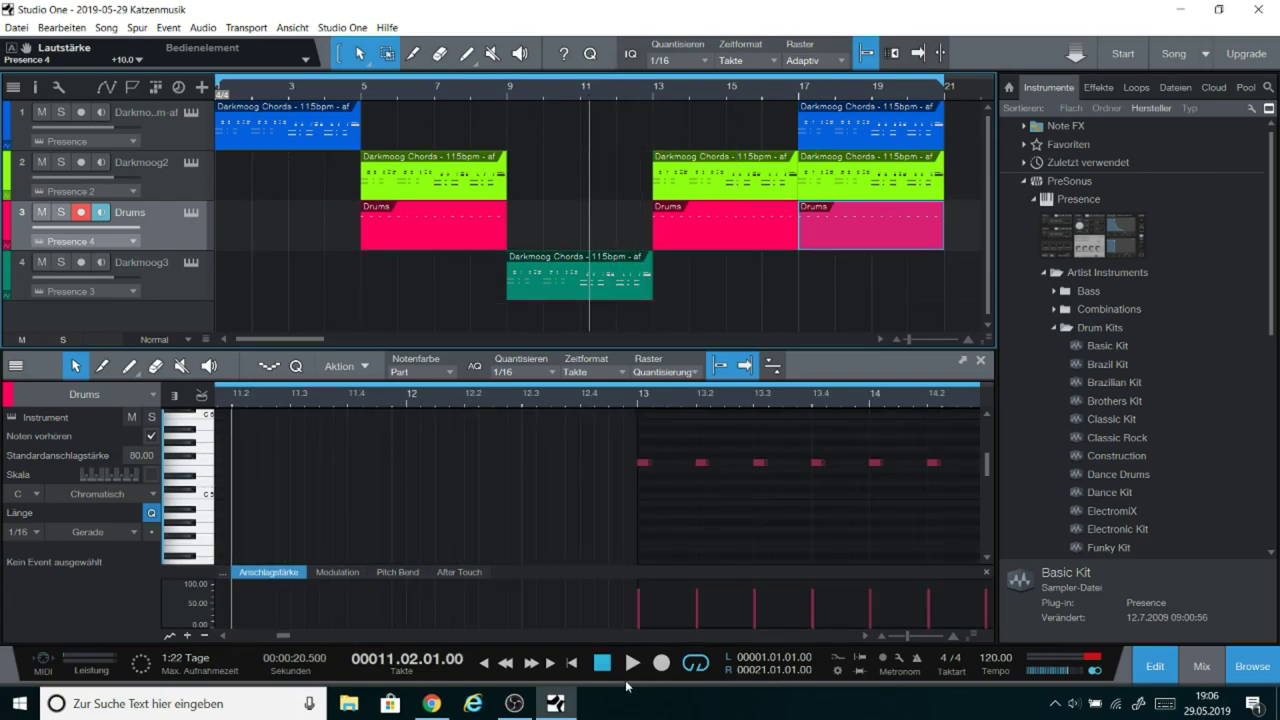
{"action": "left_click", "coordinate": [636, 665]}
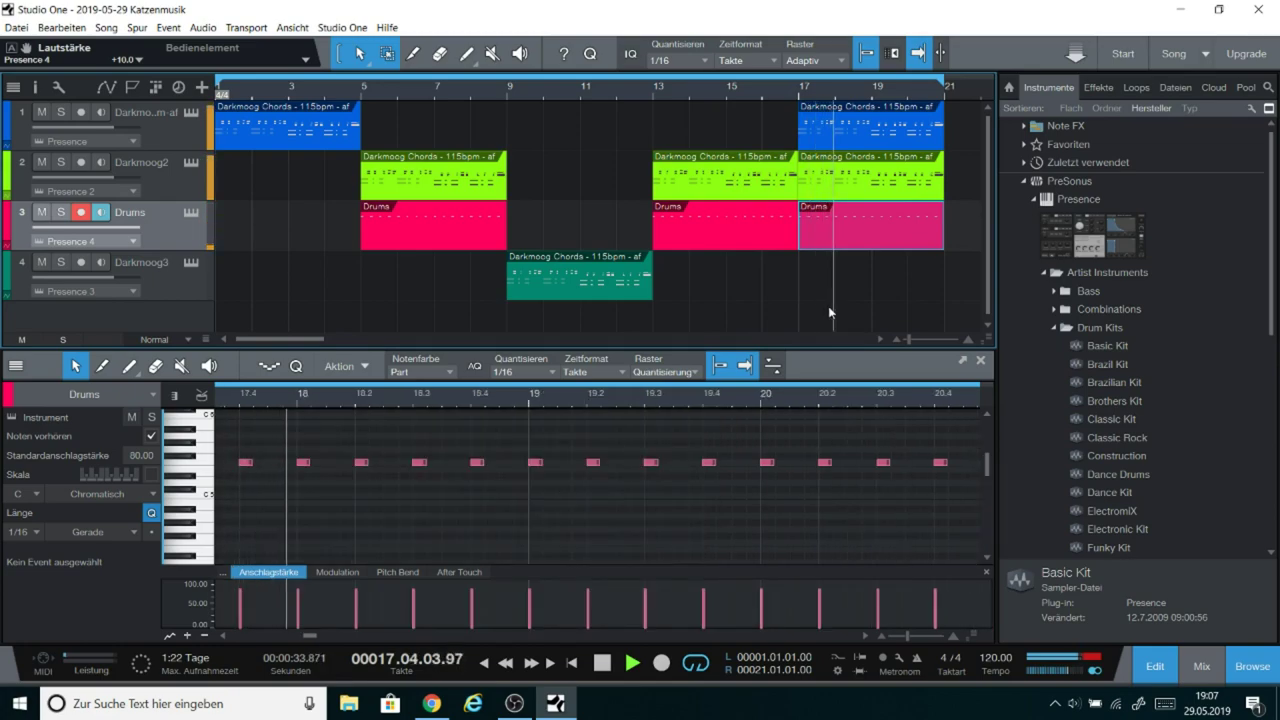
{"action": "left_click", "coordinate": [603, 664]}
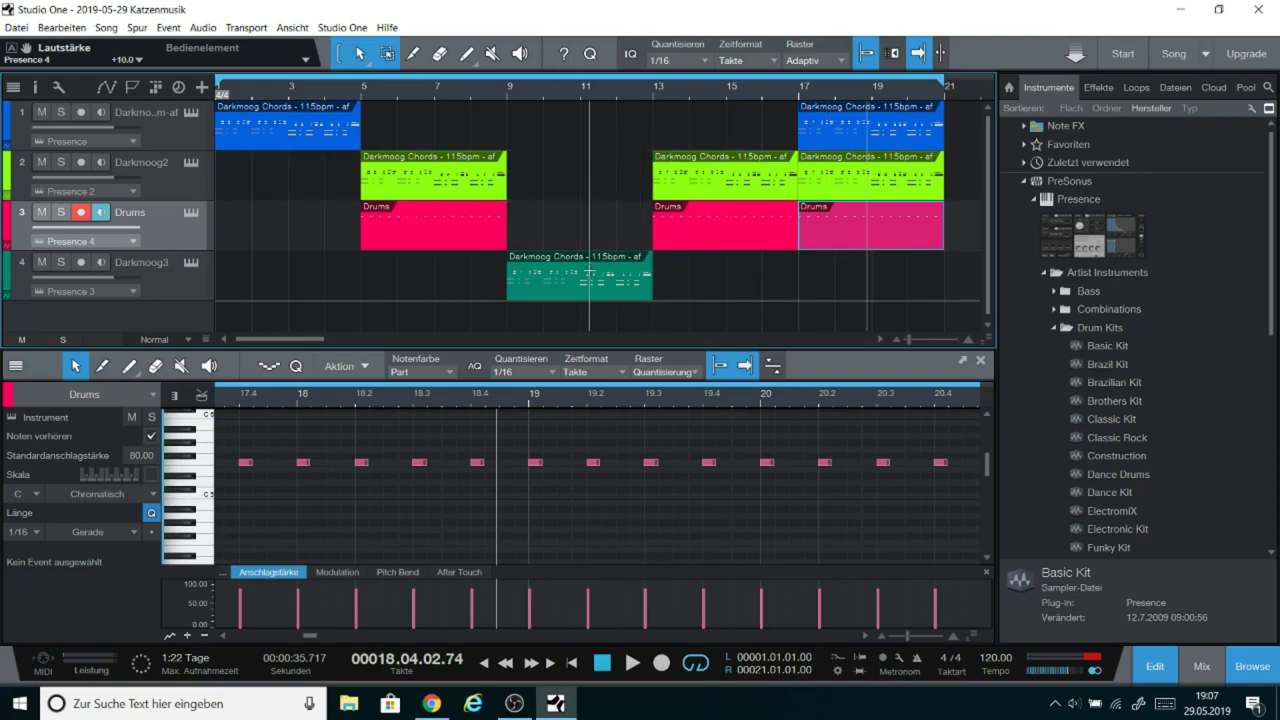
Step: Duplicate the Darkmoog3 event at bar 9 and move the copy so it starts at bar 17
{"action": "right_click", "coordinate": [562, 285]}
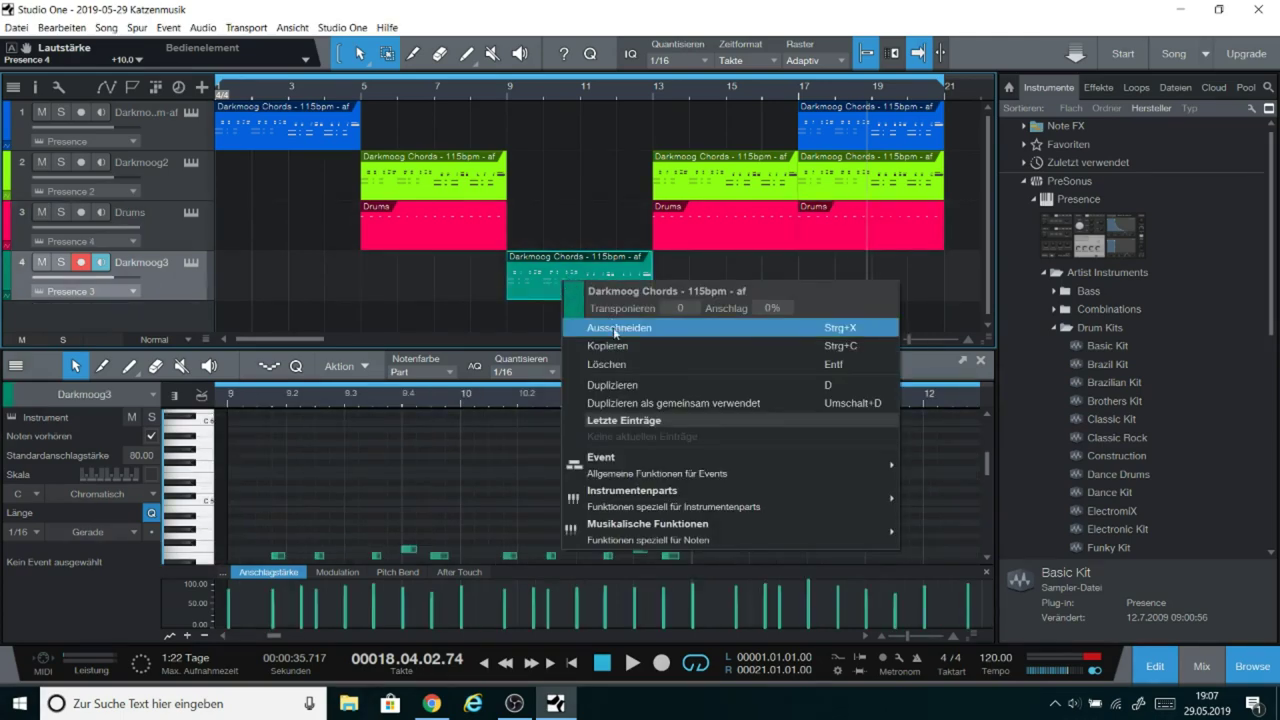
{"action": "left_click", "coordinate": [650, 385]}
{"action": "left_click_drag", "start_coordinate": [709, 283], "coordinate": [855, 283]}
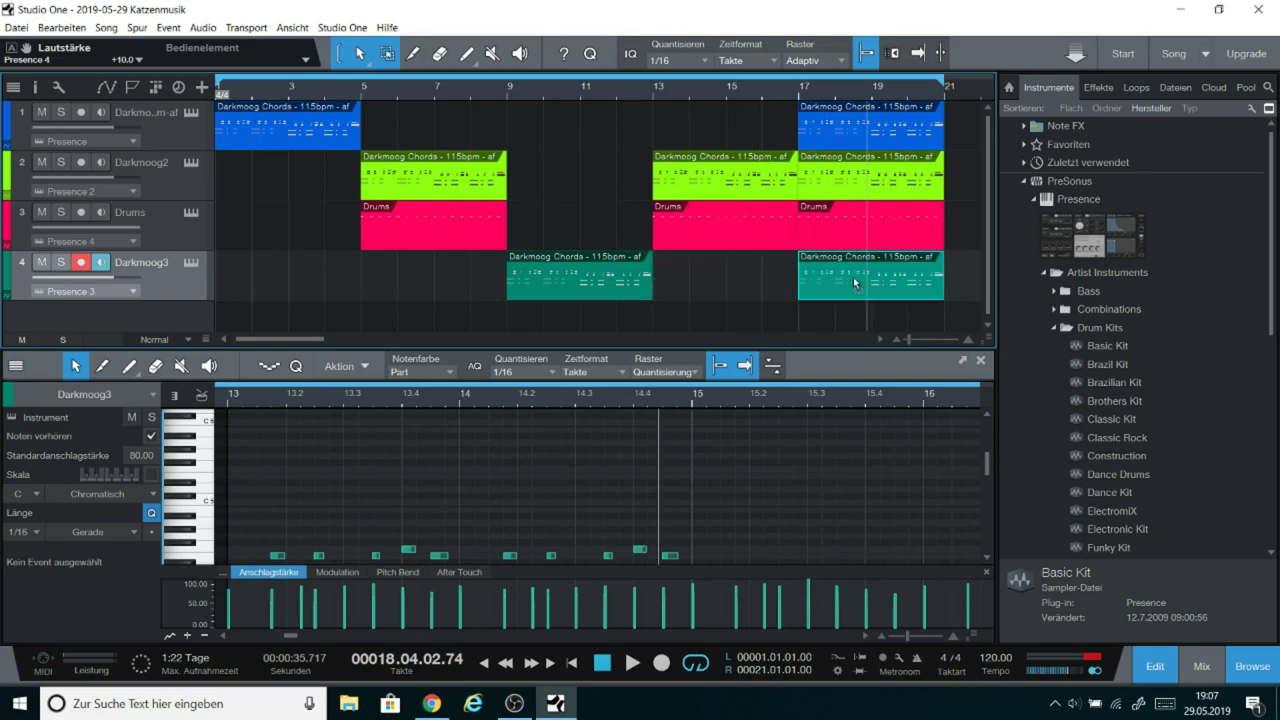
Step: Play the arrangement from around bar 15 into the last section, then delete the Darkmoog3 copy at bar 17
{"action": "left_click", "coordinate": [754, 92]}
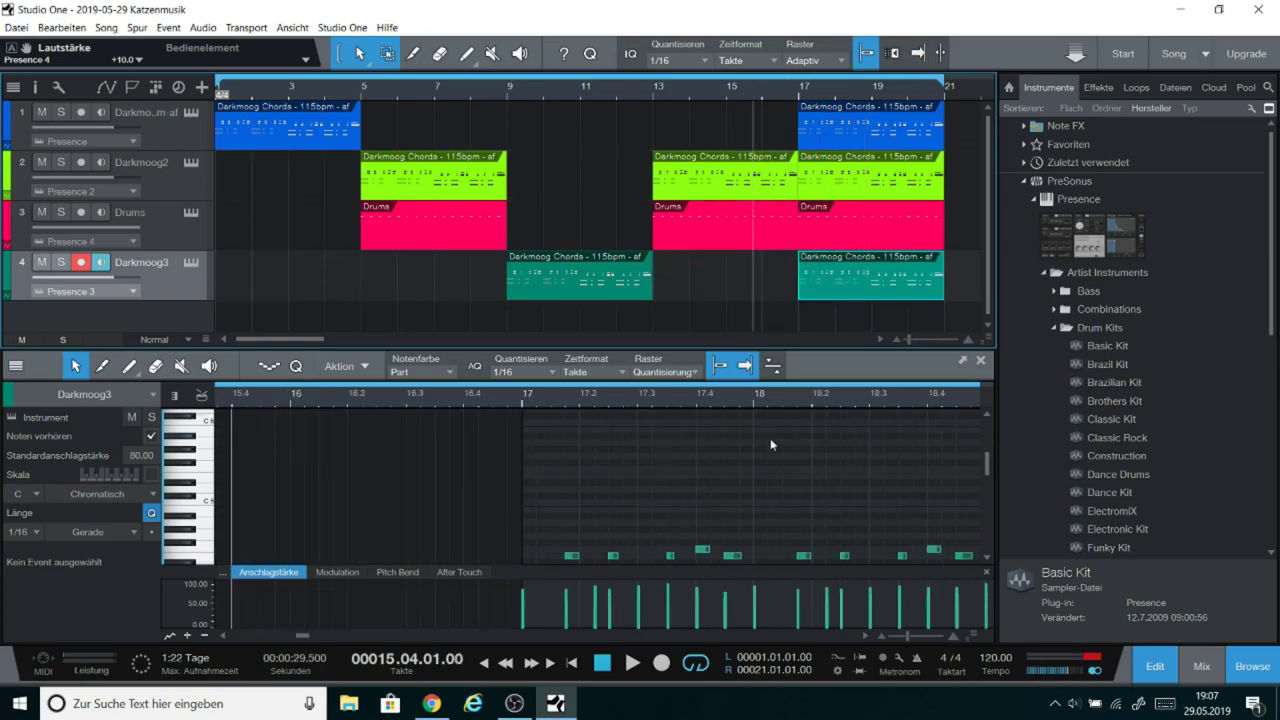
{"action": "left_click", "coordinate": [632, 663]}
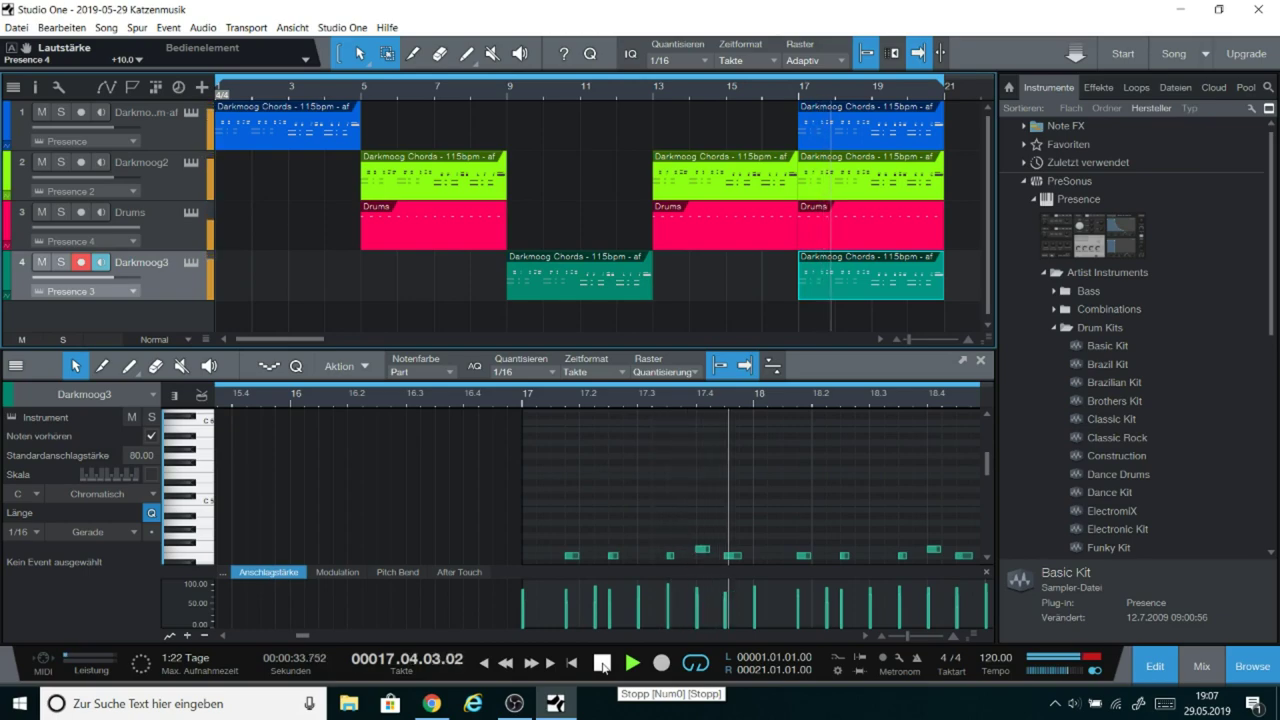
{"action": "left_click", "coordinate": [602, 664]}
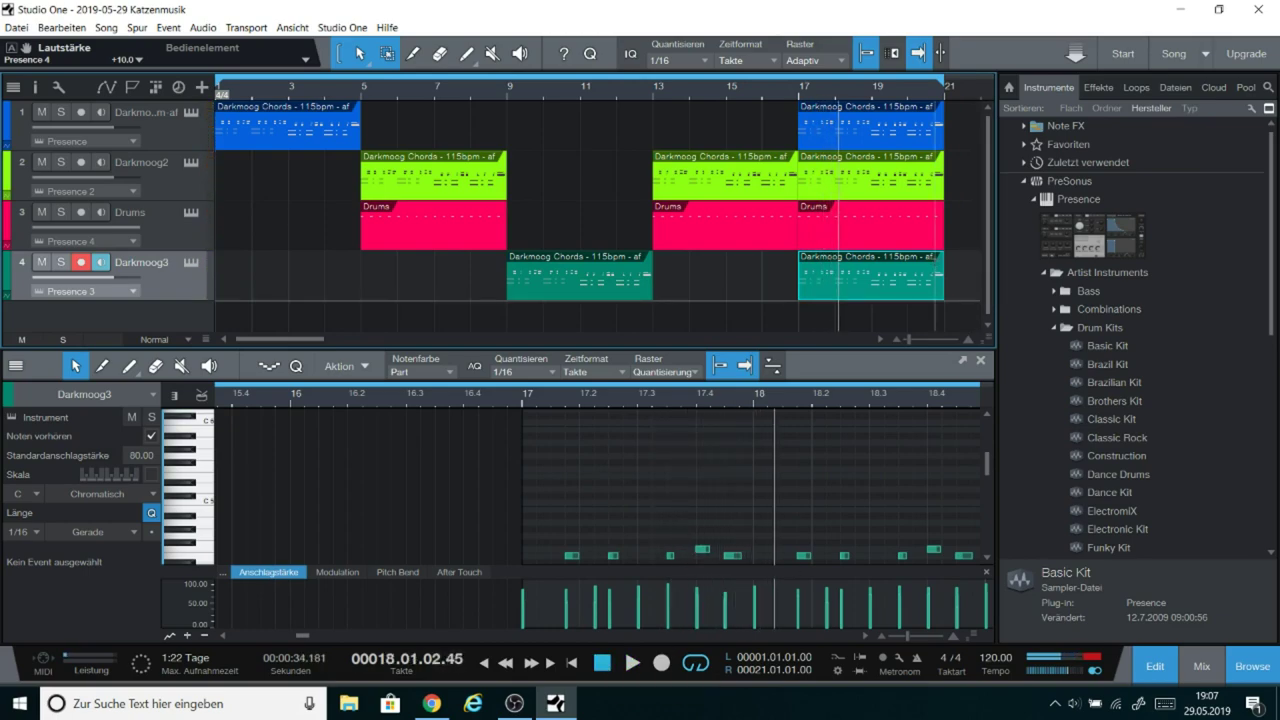
{"action": "right_click", "coordinate": [857, 287]}
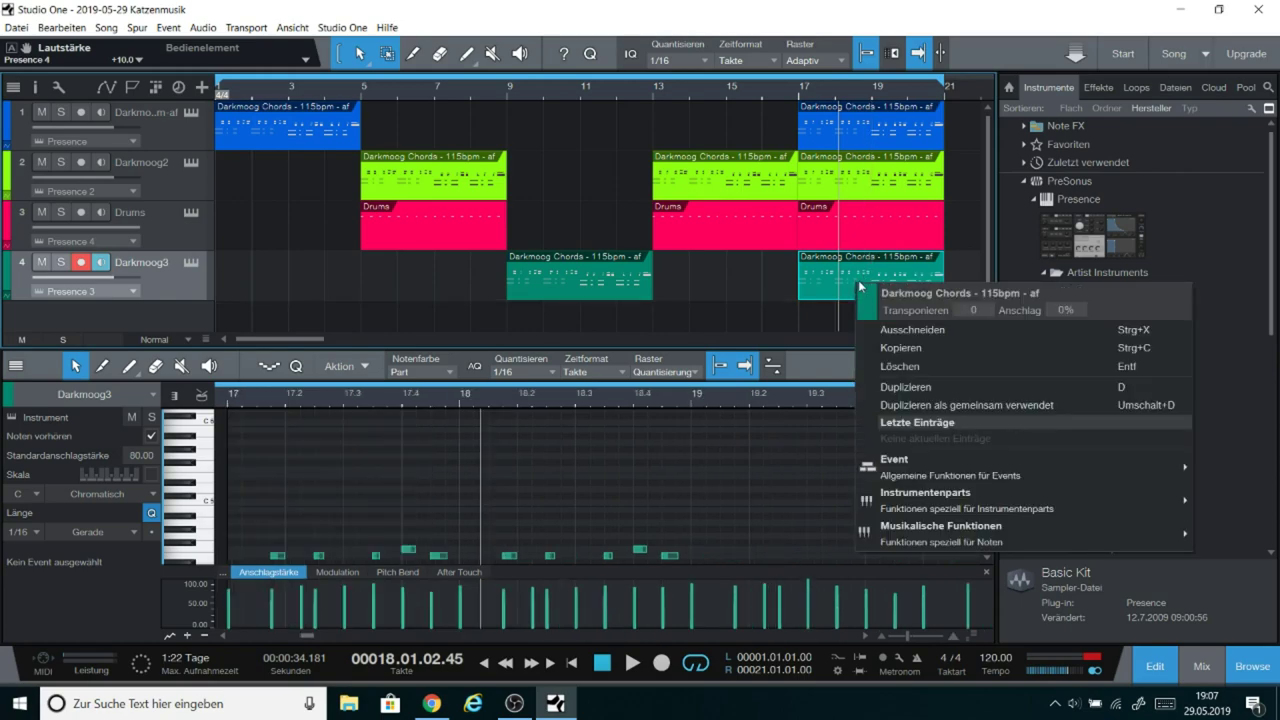
{"action": "left_click", "coordinate": [888, 366]}
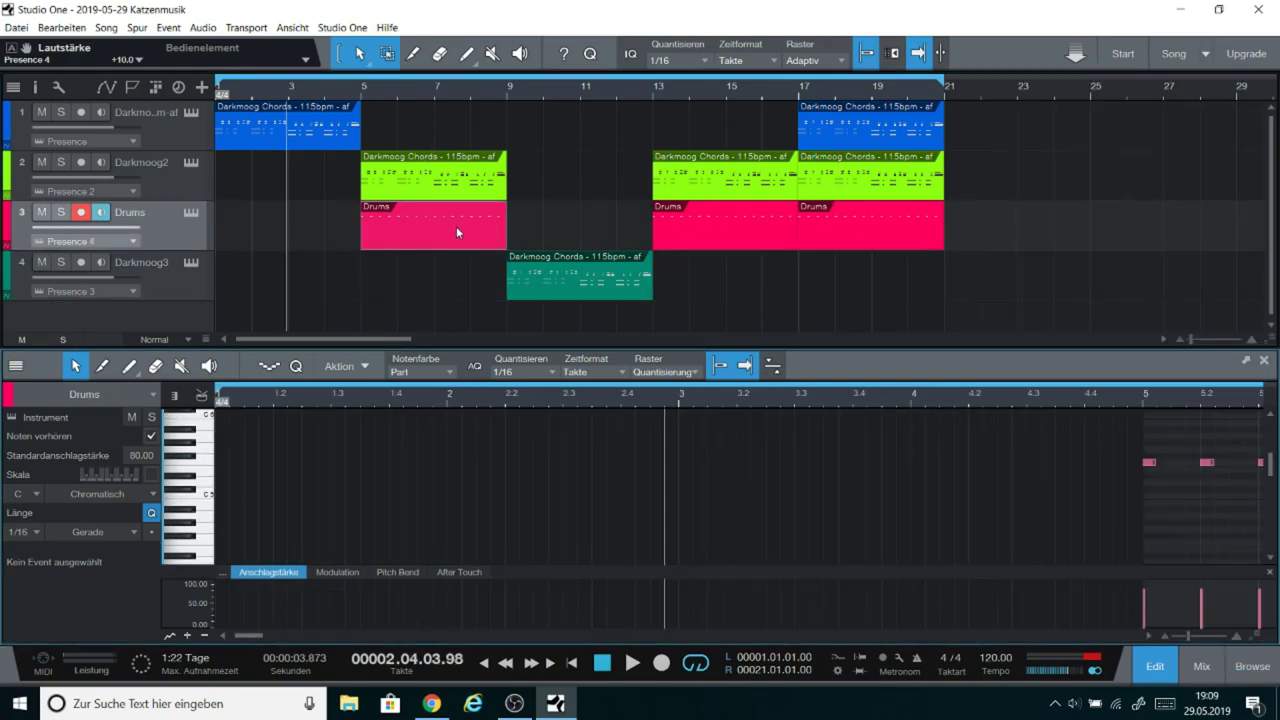
Step: Set the song information's title to Katzenmusik and replace the artist with So macht Katz das
{"action": "left_click", "coordinate": [105, 29]}
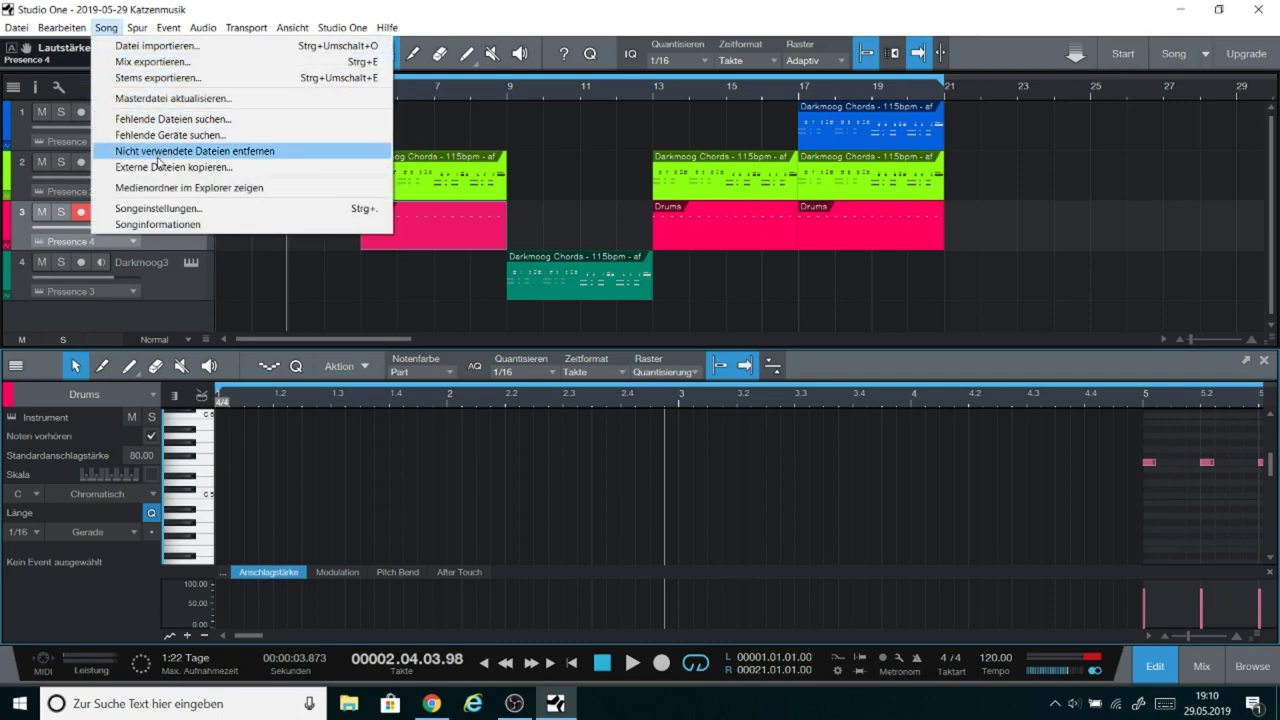
{"action": "left_click", "coordinate": [171, 226]}
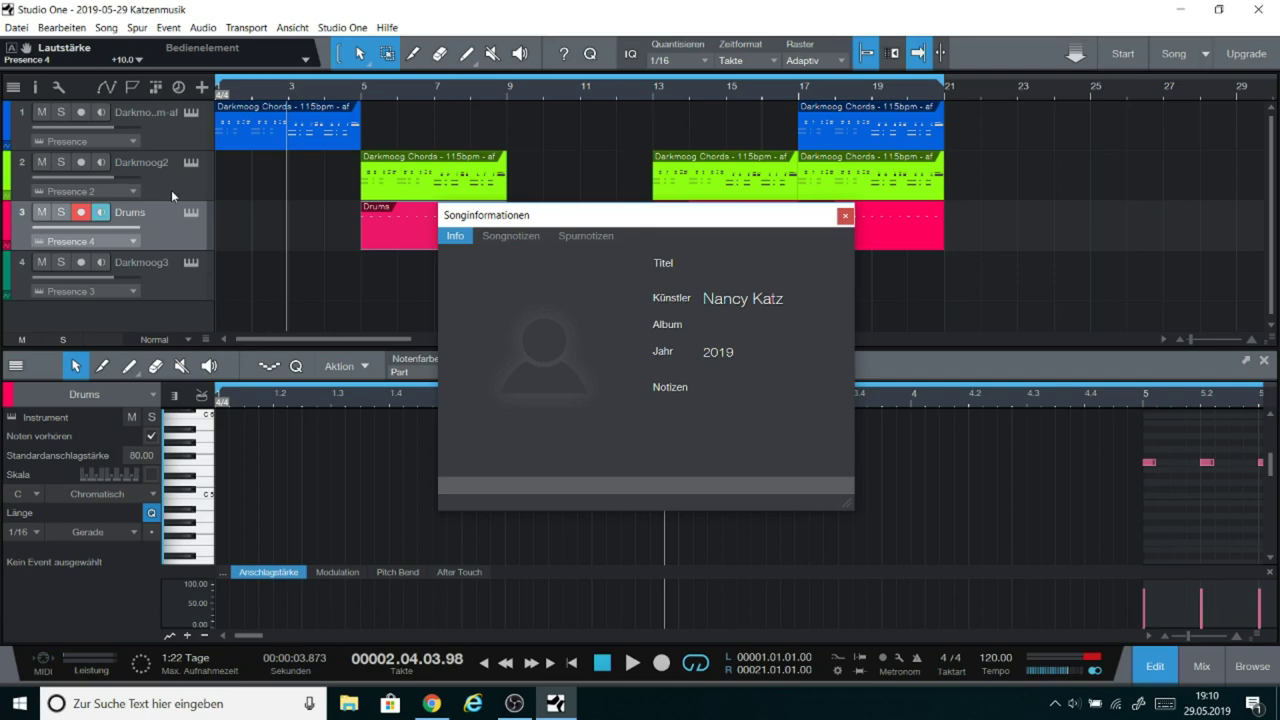
{"action": "left_click", "coordinate": [766, 298]}
{"action": "left_click", "coordinate": [636, 247]}
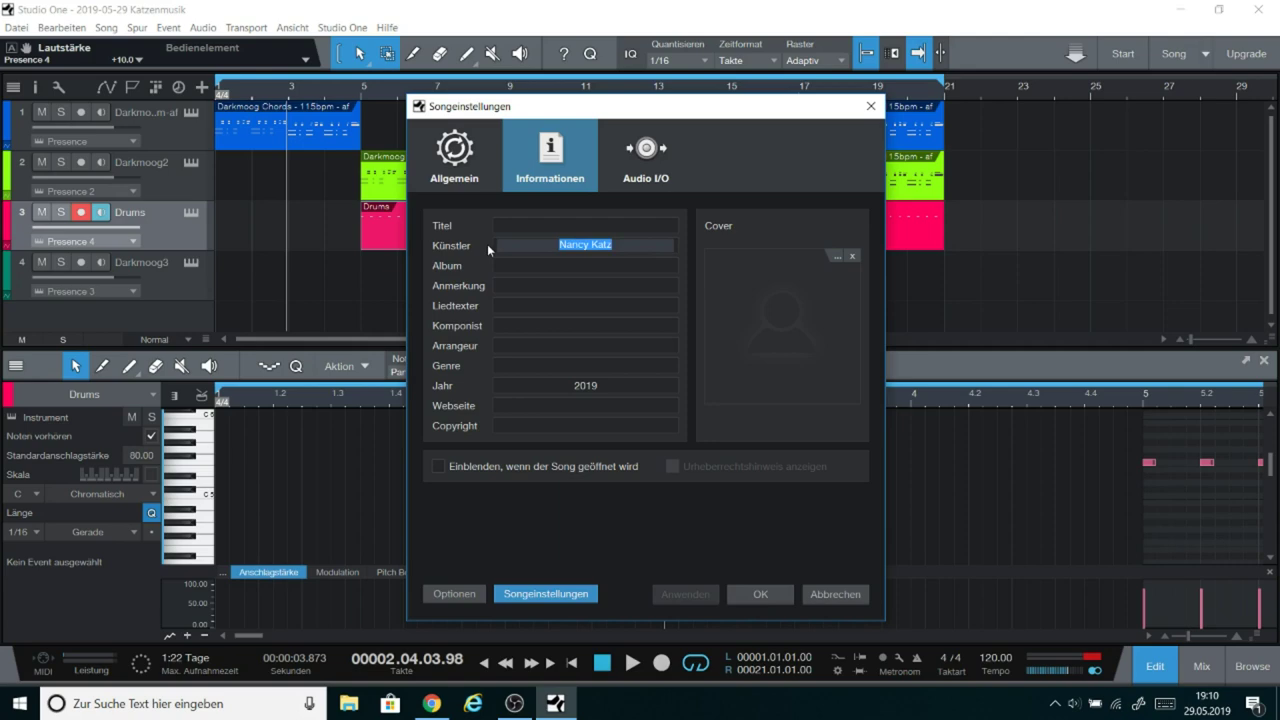
{"action": "key", "text": "BackSpace"}
{"action": "left_click", "coordinate": [577, 226]}
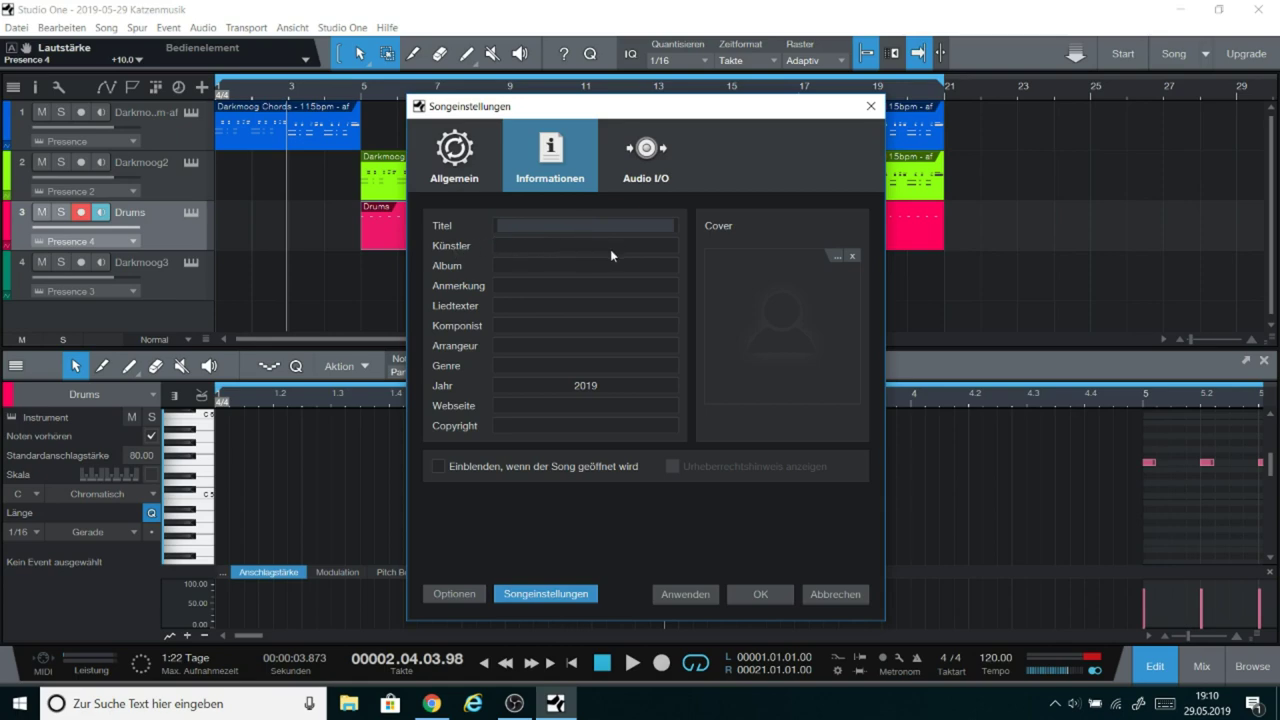
{"action": "type", "text": "Katzenmusik"}
{"action": "left_click", "coordinate": [597, 245]}
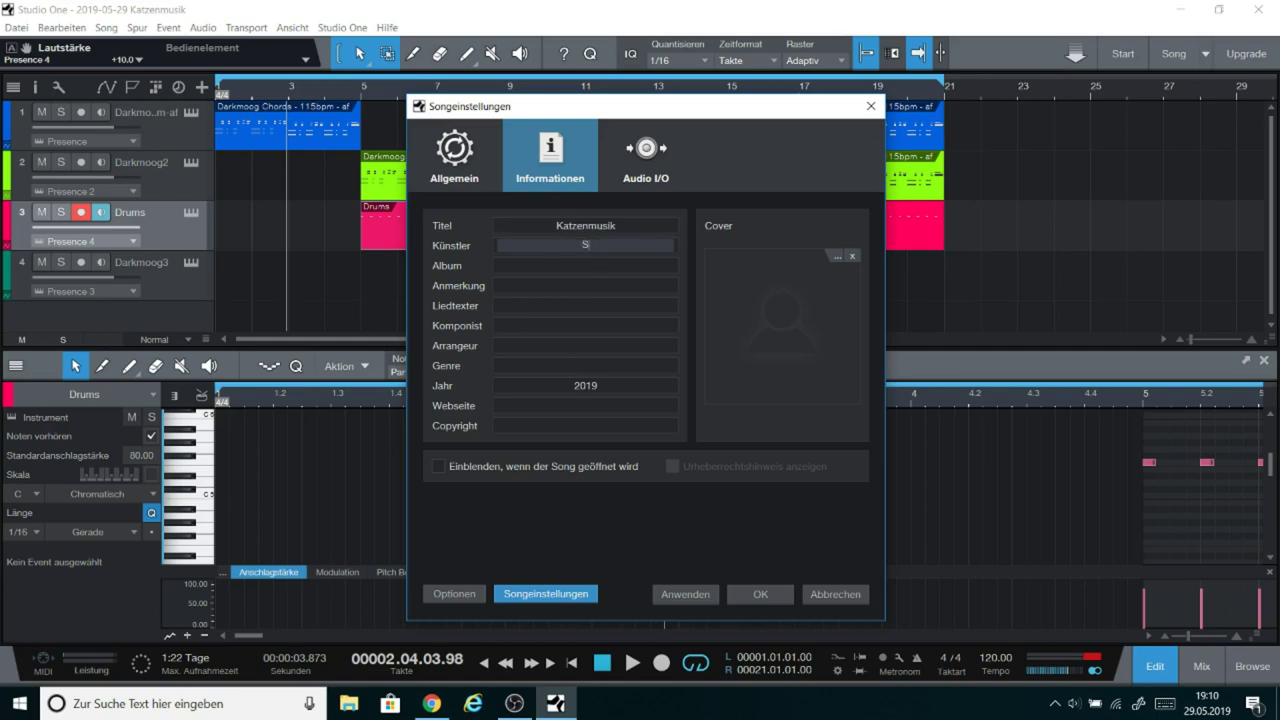
{"action": "type", "text": "So macht Katz das"}
{"action": "left_click", "coordinate": [777, 601]}
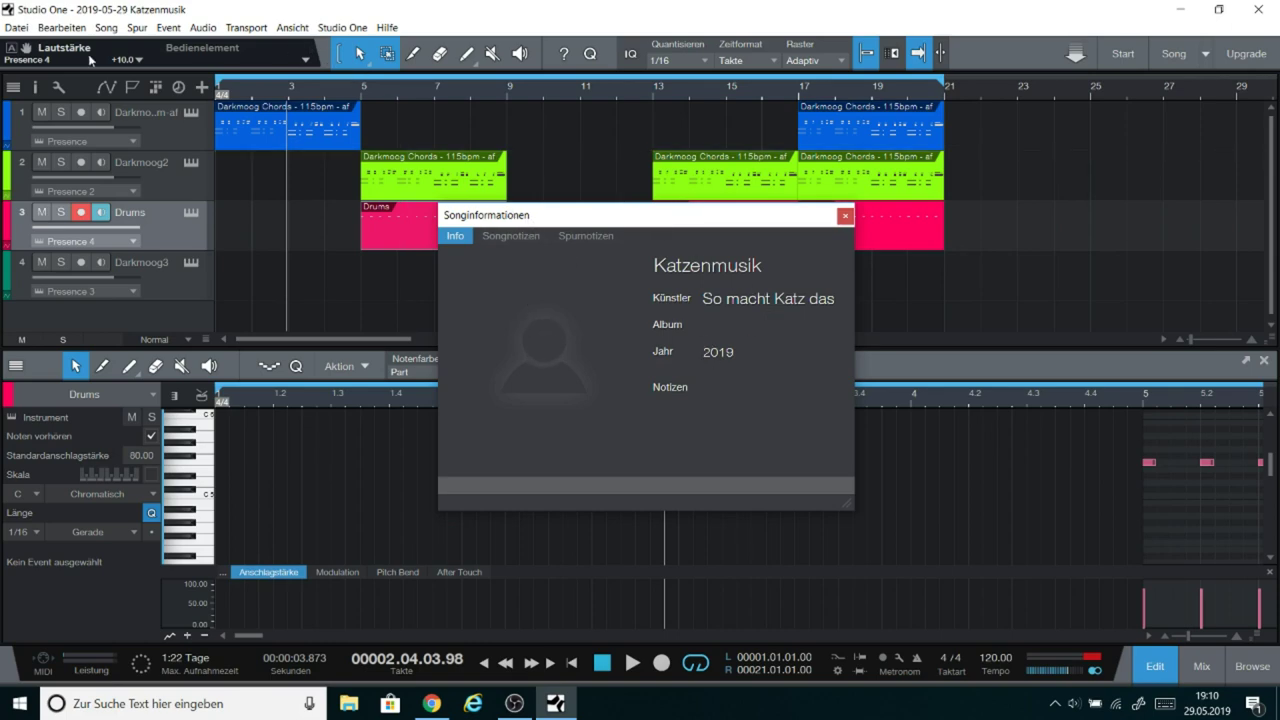
{"action": "left_click", "coordinate": [846, 217]}
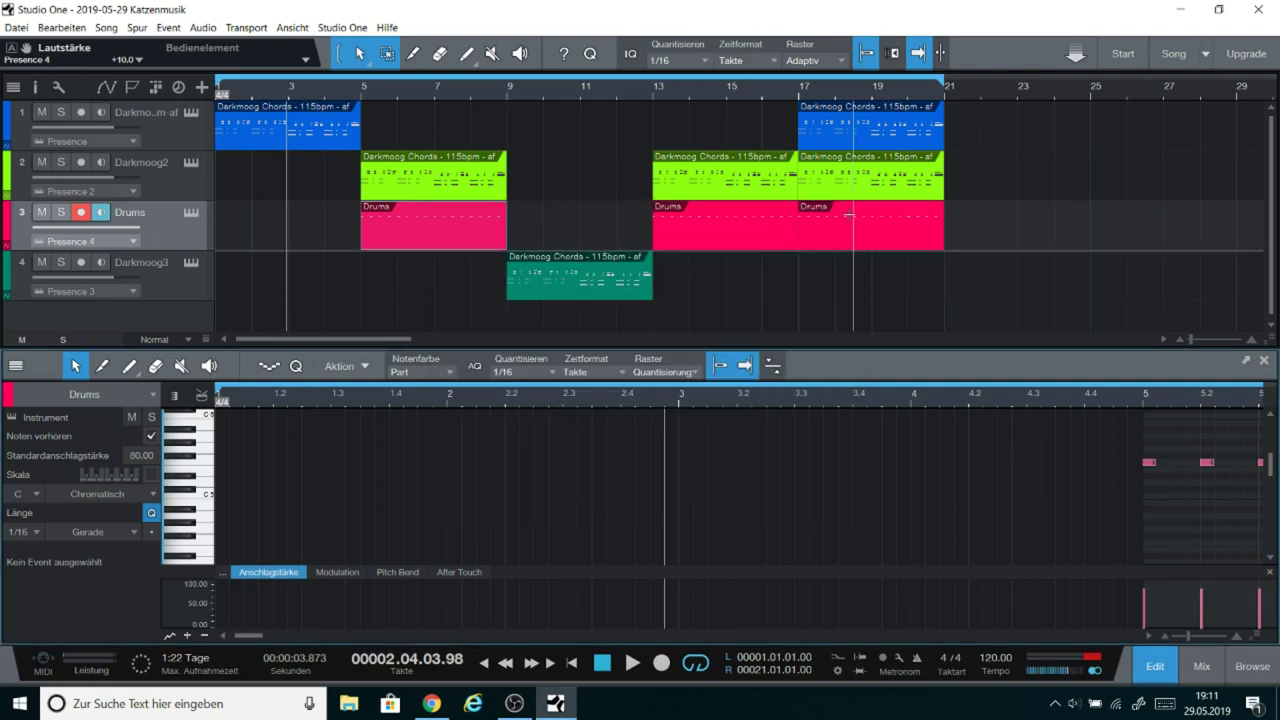
Step: Start a mix export and name the output file Katzenmusik
{"action": "left_click", "coordinate": [108, 28]}
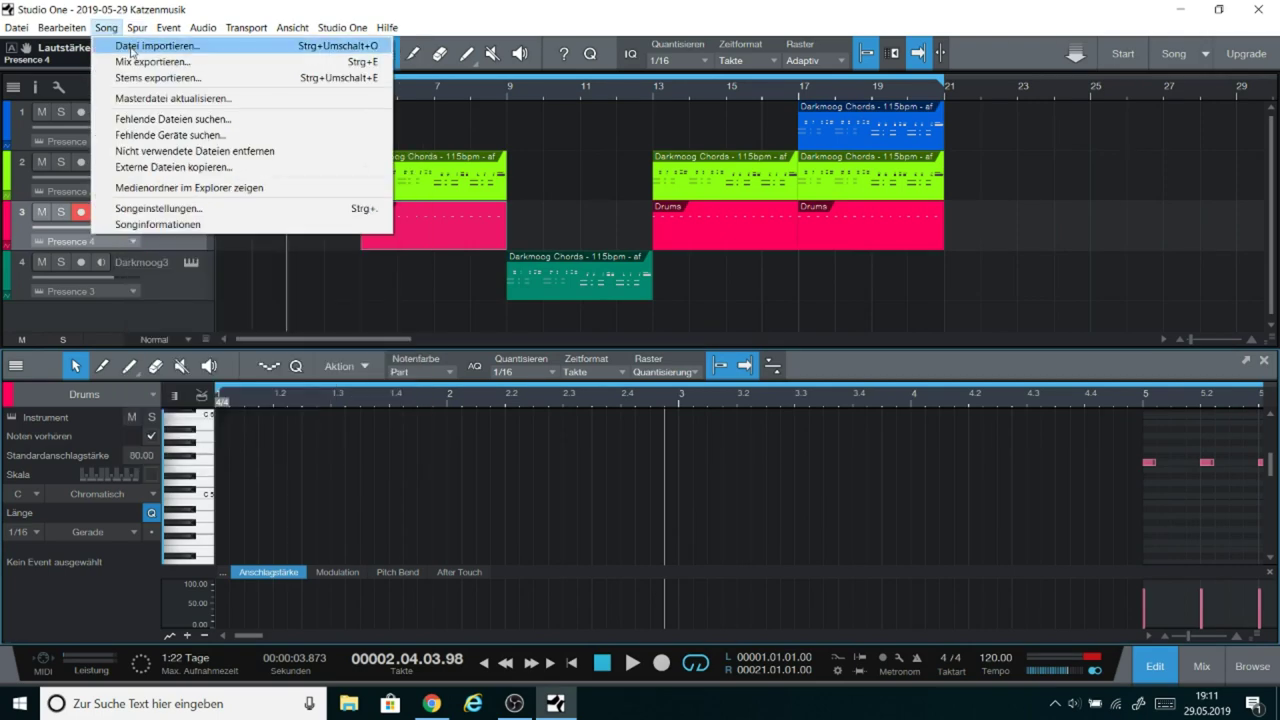
{"action": "left_click", "coordinate": [147, 62]}
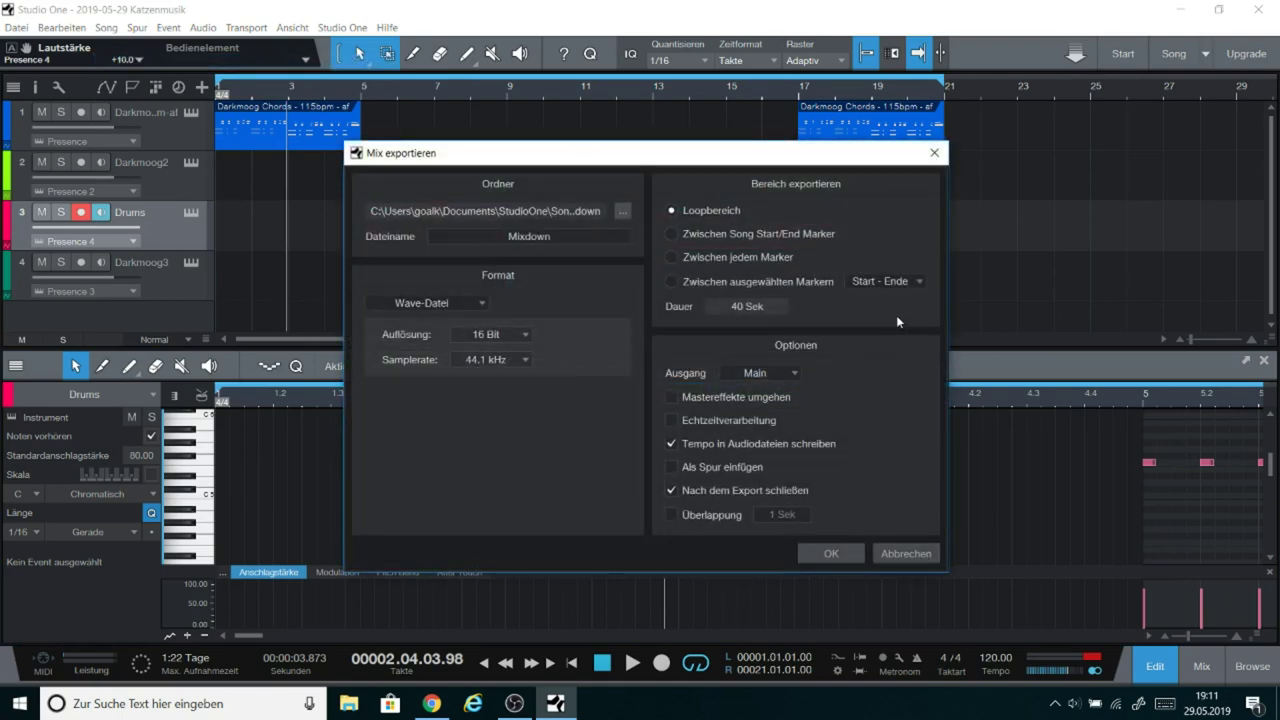
{"action": "left_click", "coordinate": [527, 237]}
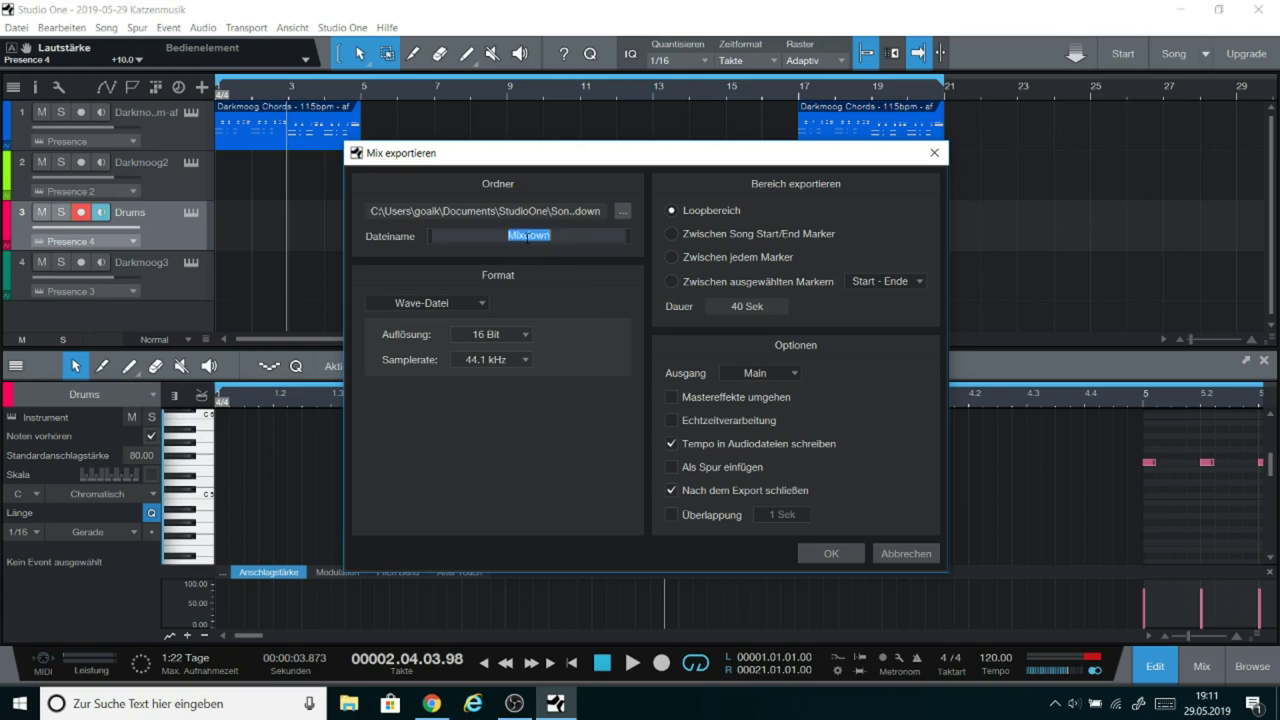
{"action": "type", "text": "Katzenmusik"}
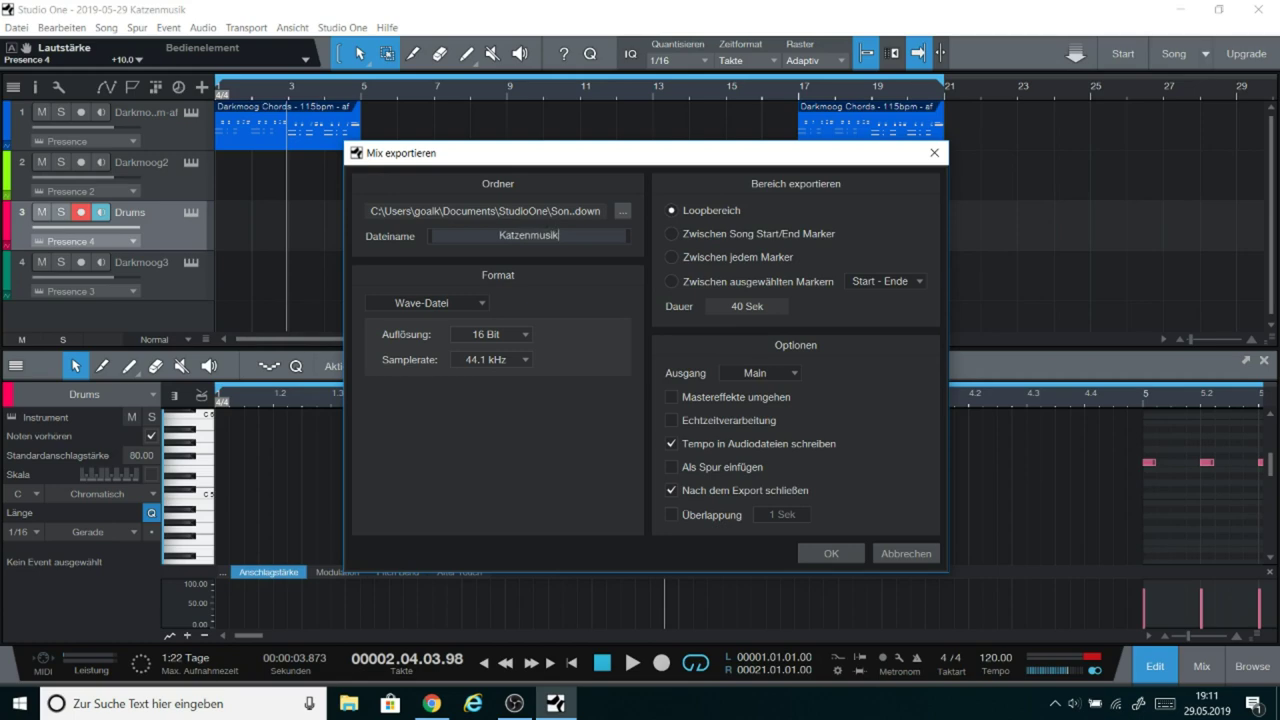